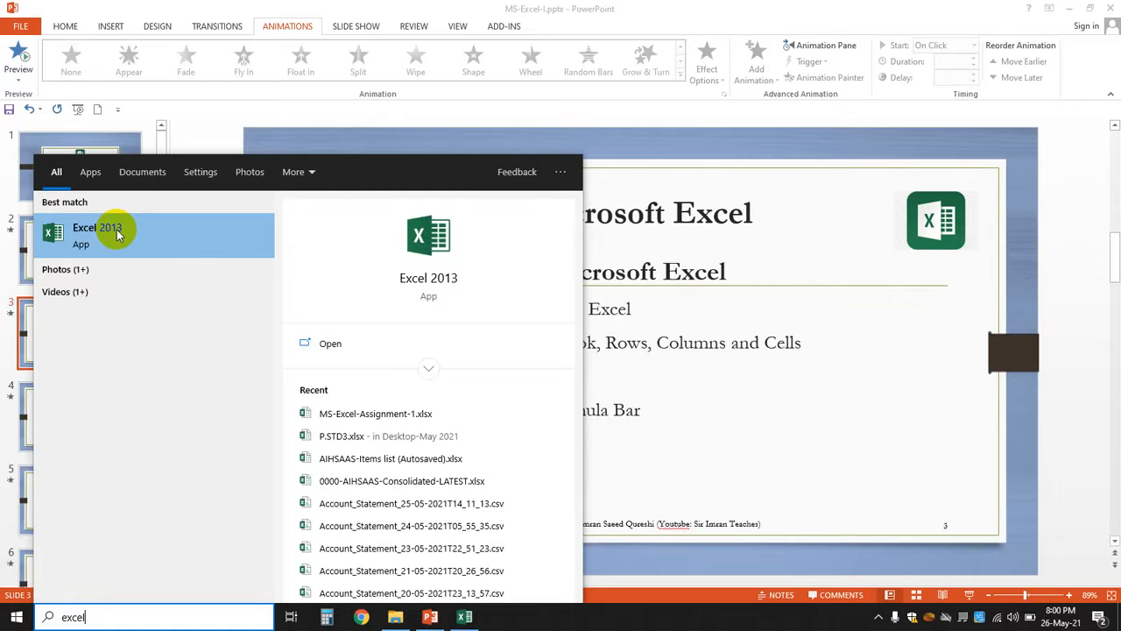
- Launch Excel 2013 from the search results and maximize the new blank Book1 window
{"action": "left_click", "coordinate": [117, 233]}
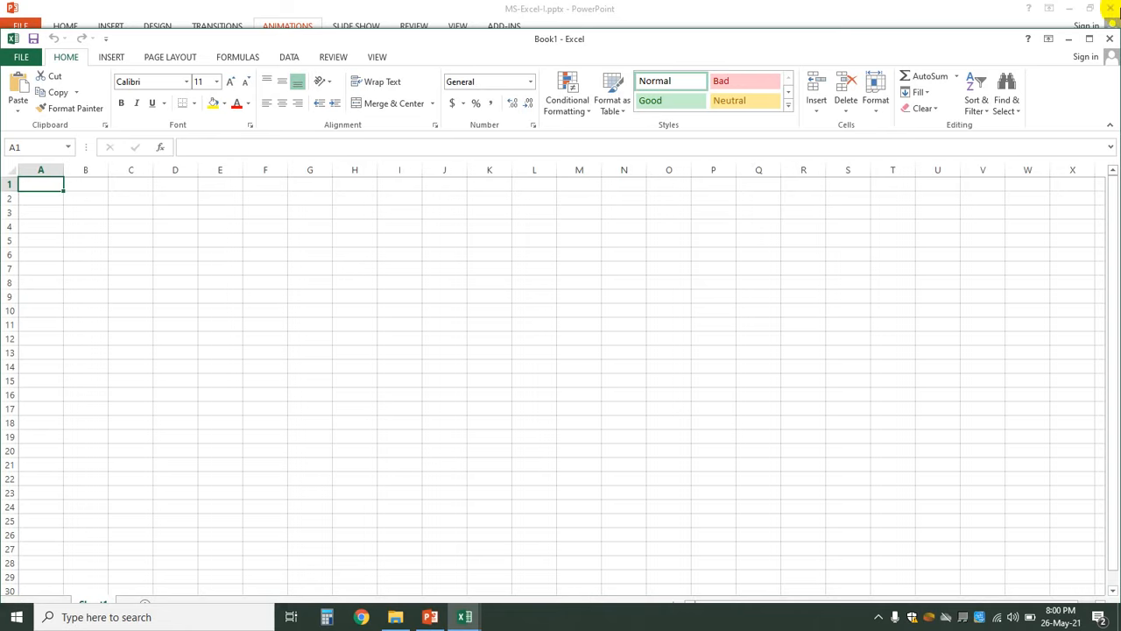
{"action": "left_click", "coordinate": [1091, 37]}
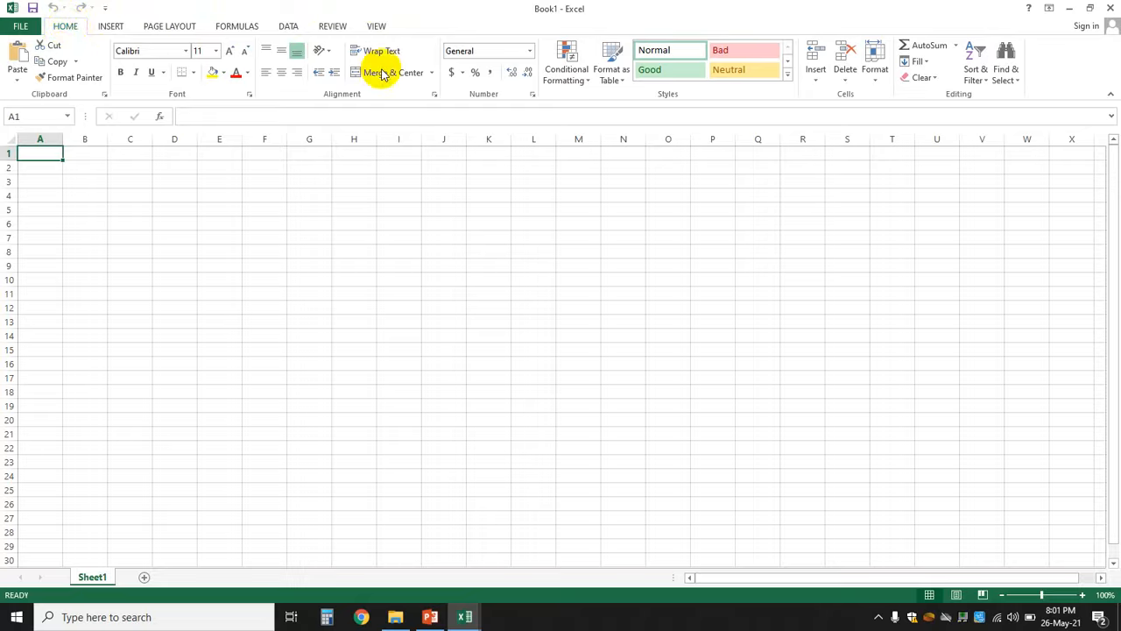
{"action": "left_click", "coordinate": [114, 27]}
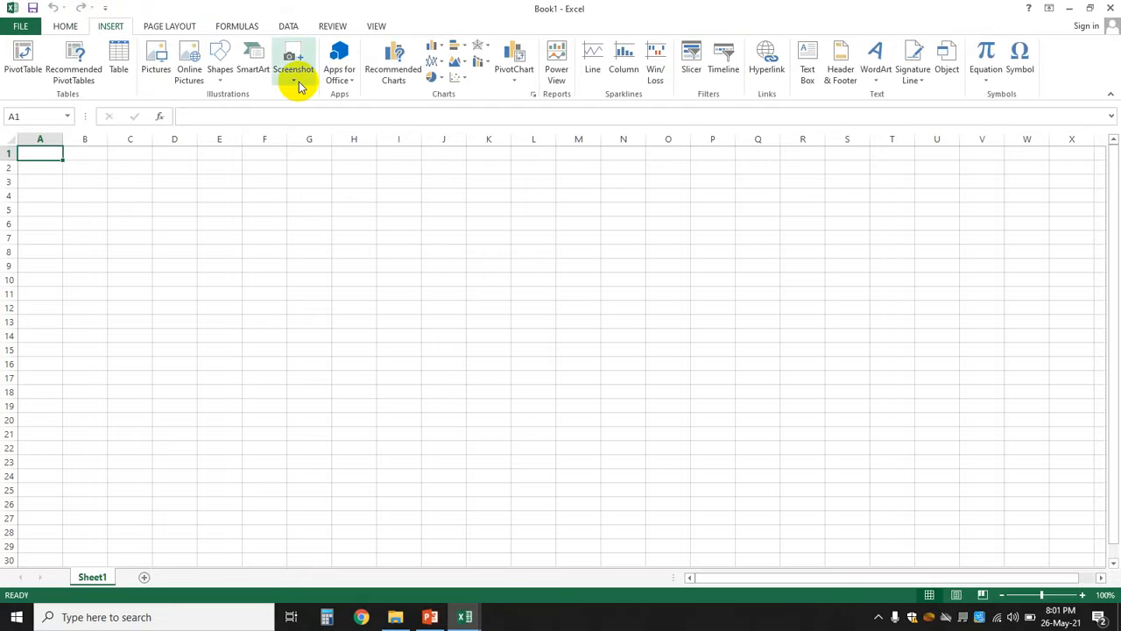
{"action": "left_click", "coordinate": [70, 29]}
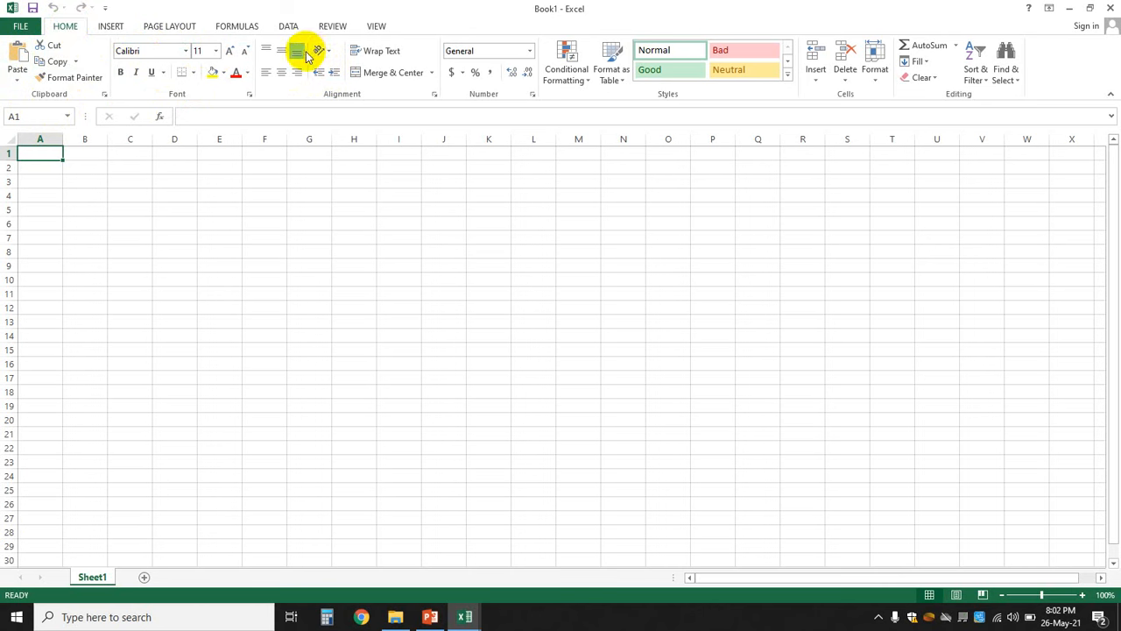
{"action": "left_click", "coordinate": [116, 28]}
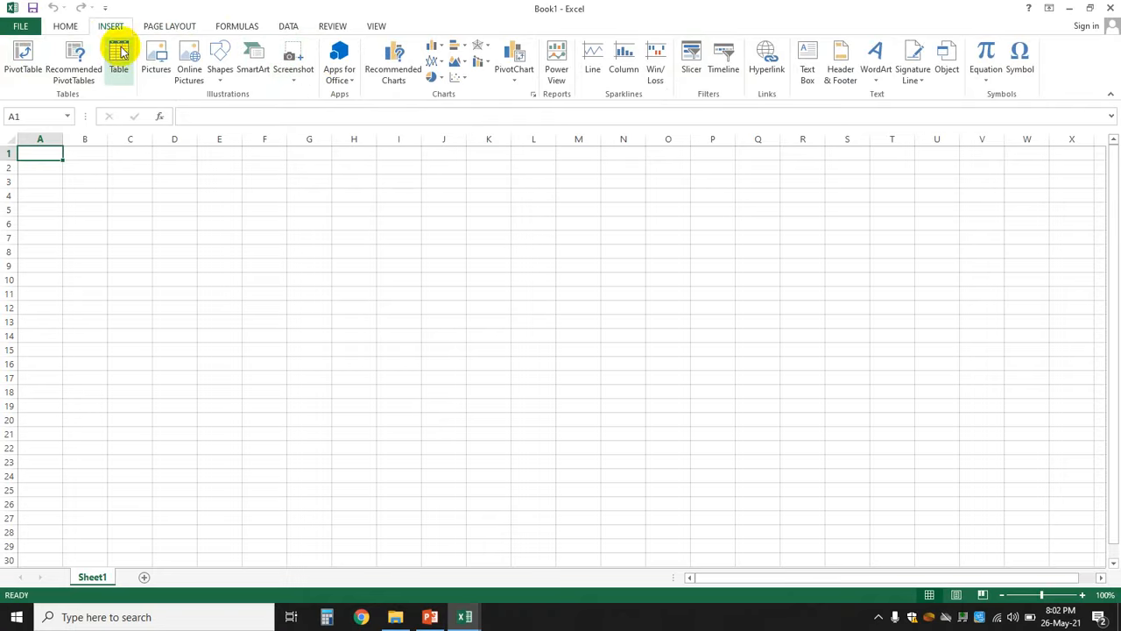
{"action": "left_click", "coordinate": [169, 26]}
{"action": "left_click", "coordinate": [235, 25]}
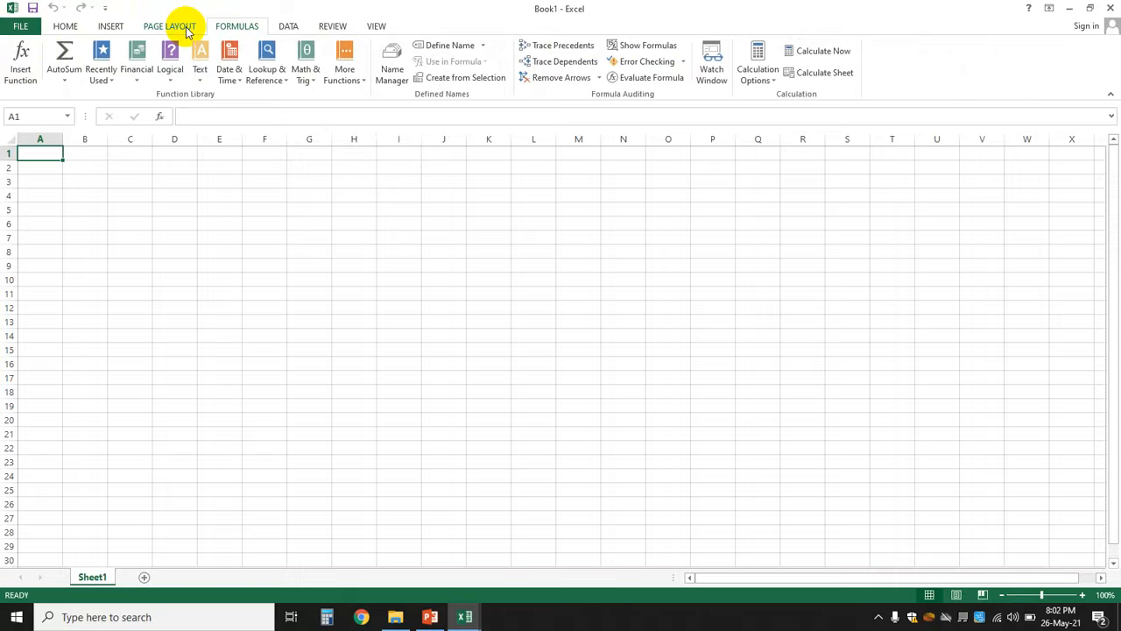
{"action": "left_click", "coordinate": [65, 26]}
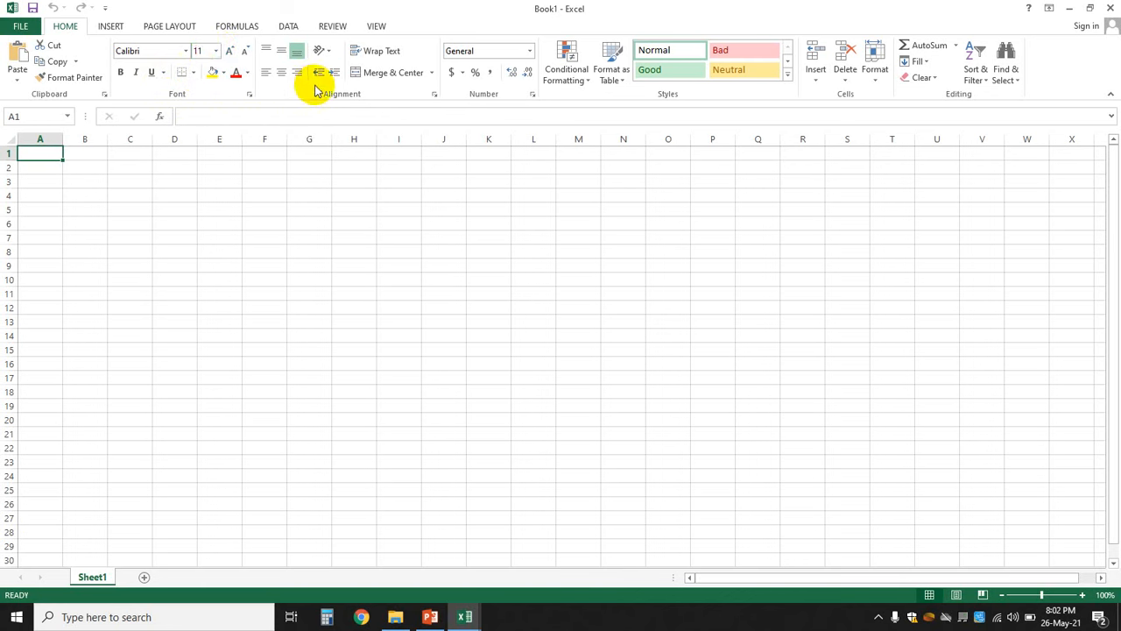
{"action": "left_click", "coordinate": [41, 117]}
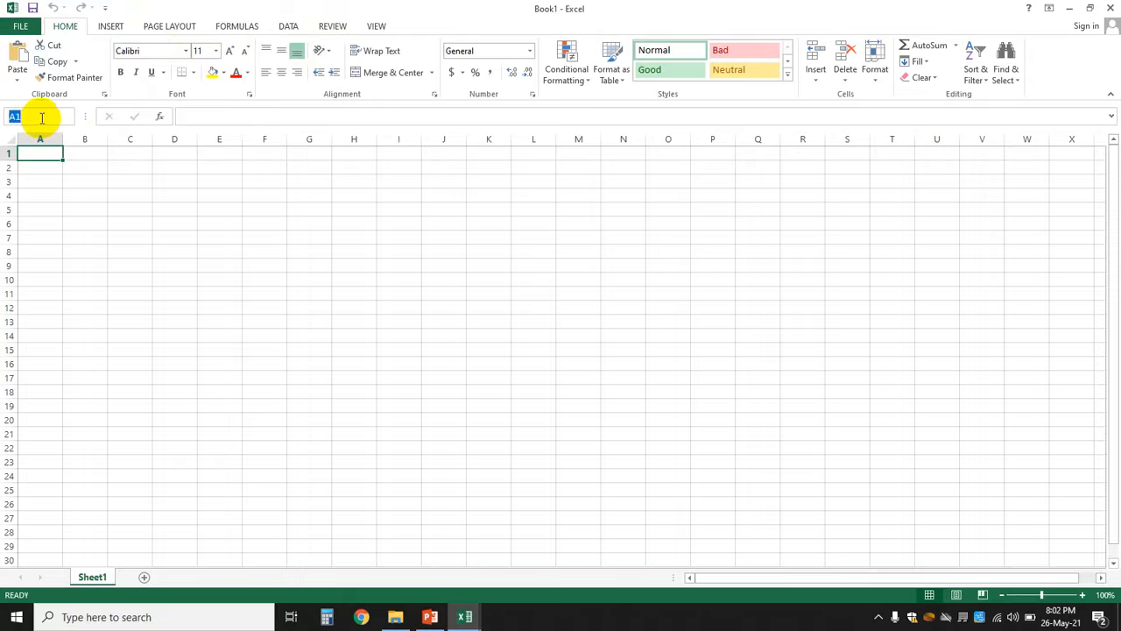
{"action": "left_click", "coordinate": [215, 248]}
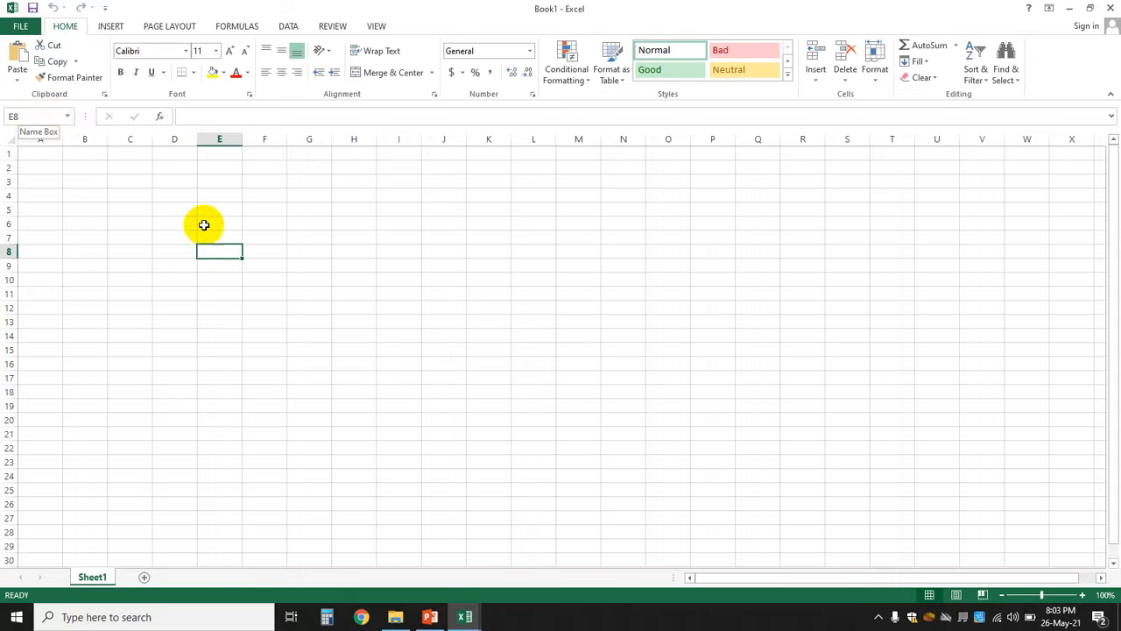
{"action": "left_click", "coordinate": [403, 281]}
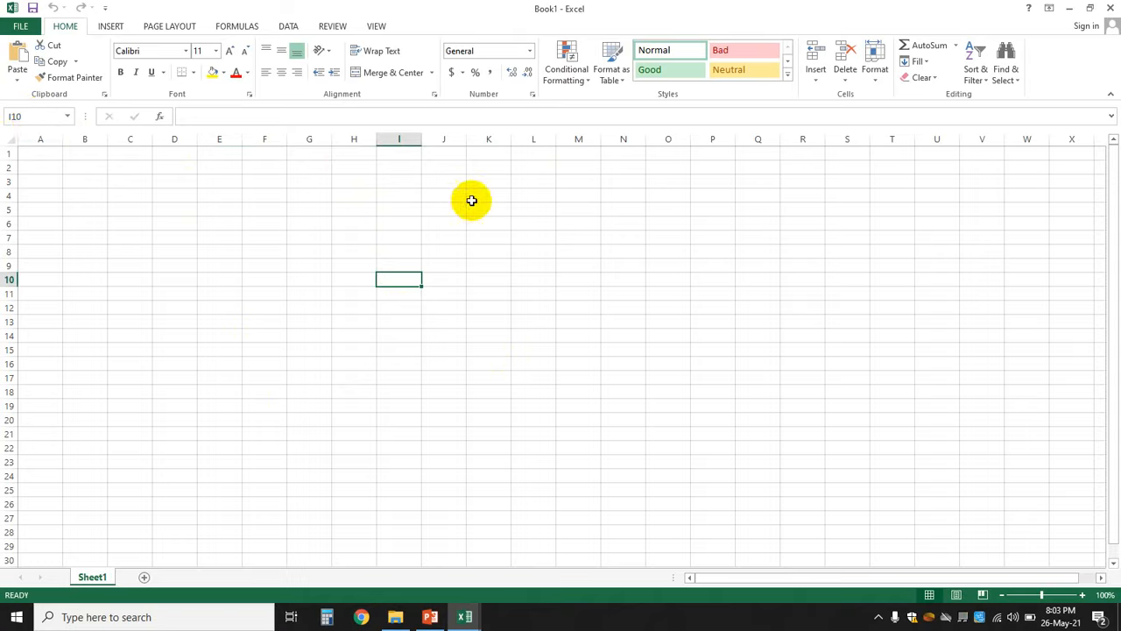
{"action": "left_click", "coordinate": [395, 140]}
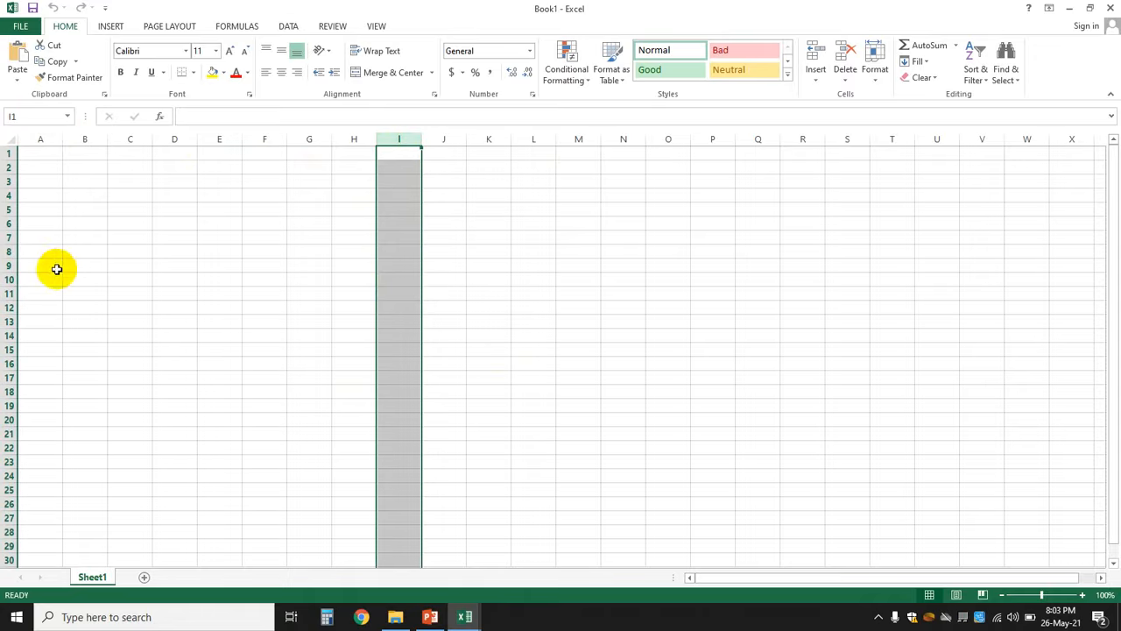
{"action": "left_click", "coordinate": [9, 264]}
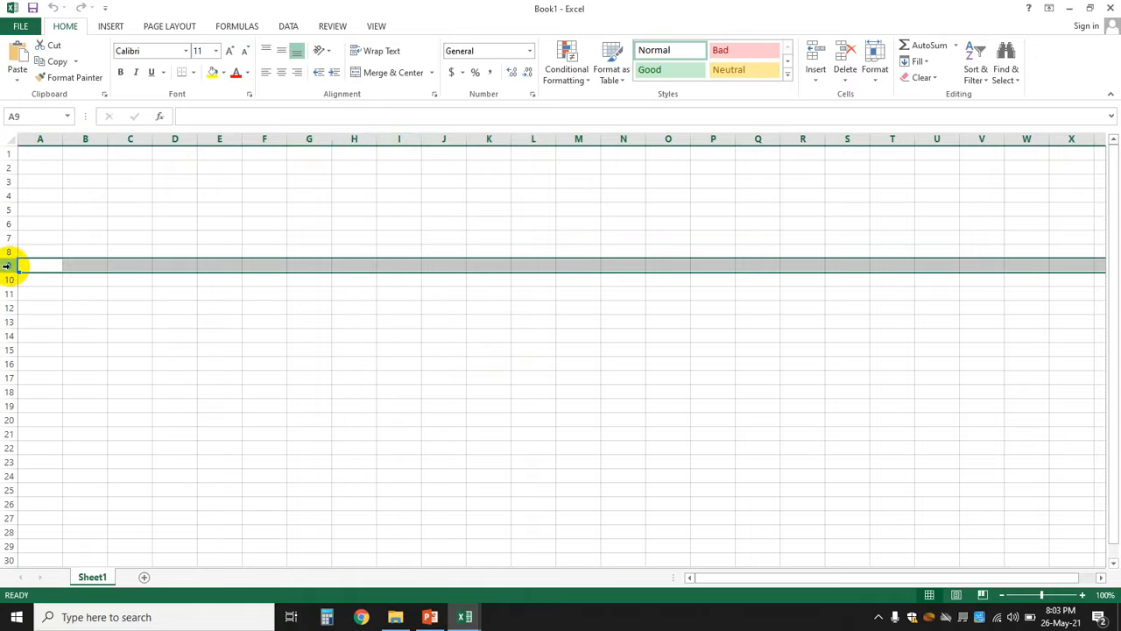
{"action": "left_click", "coordinate": [357, 138]}
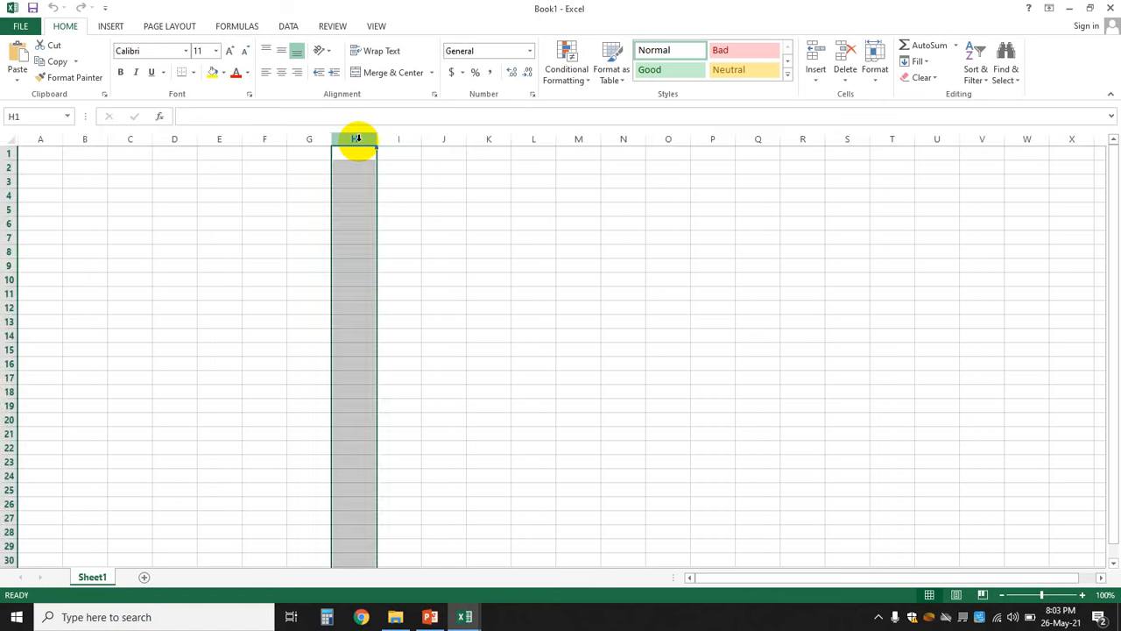
{"action": "left_click", "coordinate": [254, 306]}
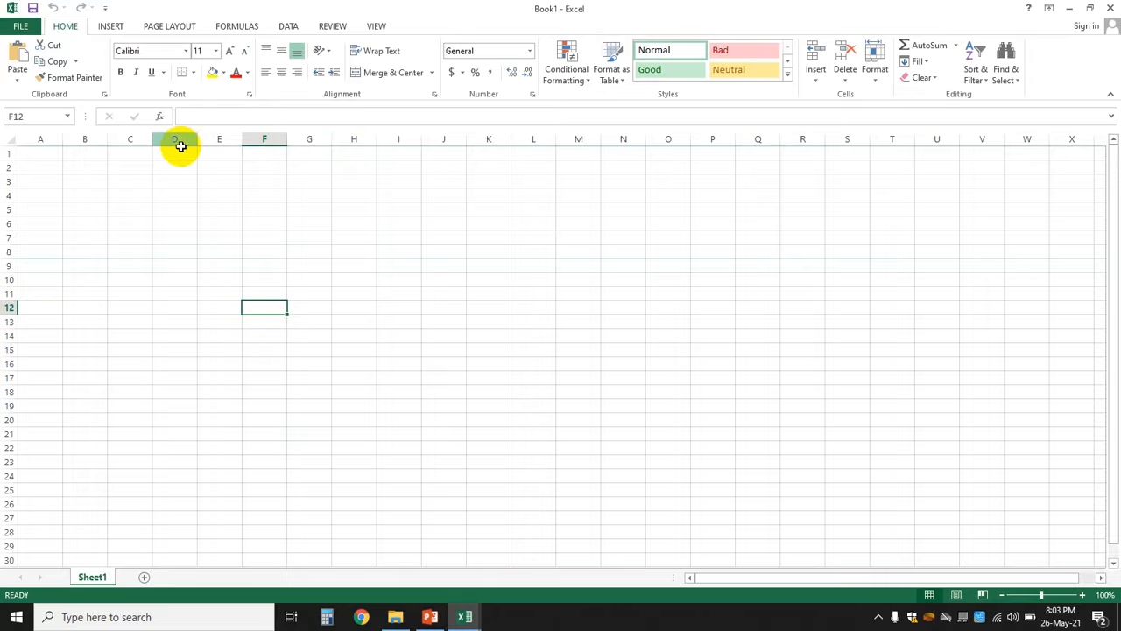
{"action": "left_click", "coordinate": [171, 251]}
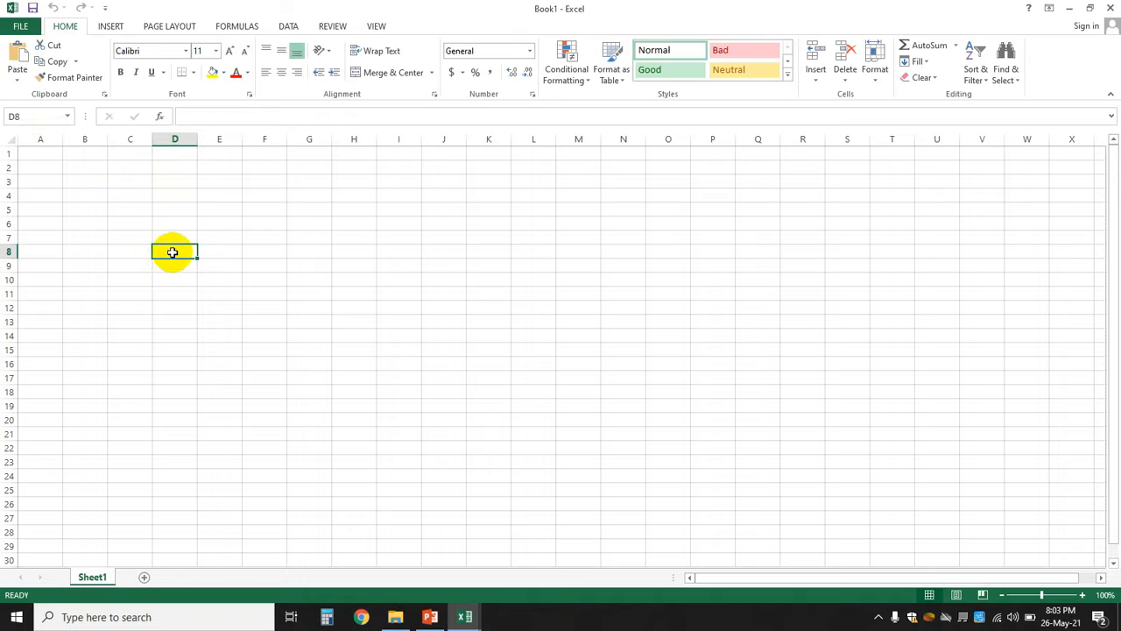
{"action": "left_click", "coordinate": [290, 348]}
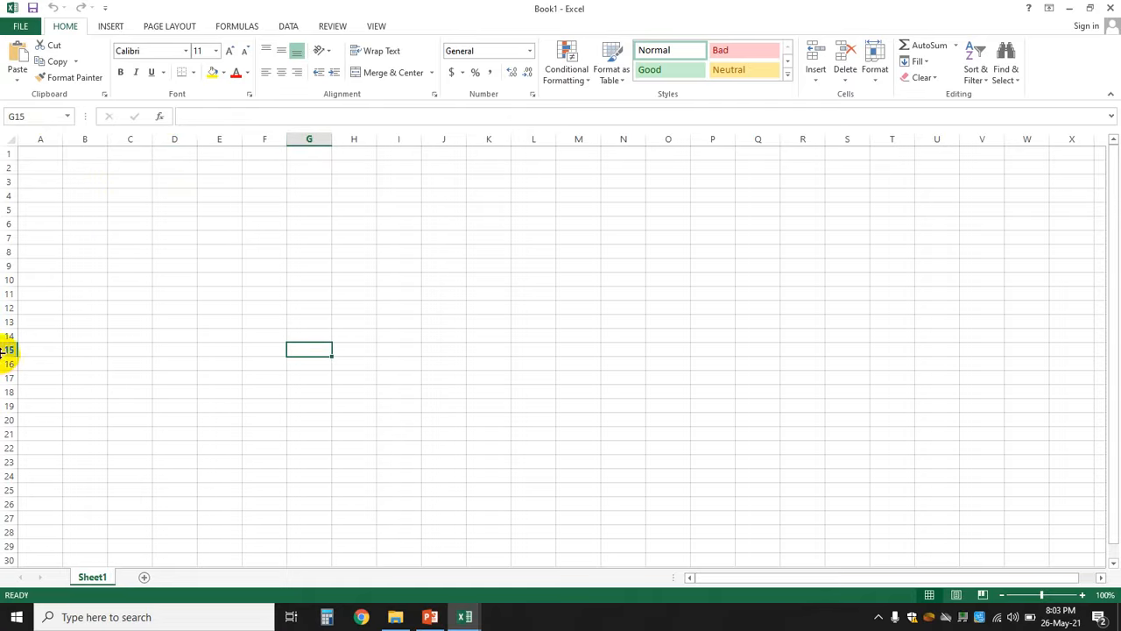
{"action": "left_click", "coordinate": [155, 223]}
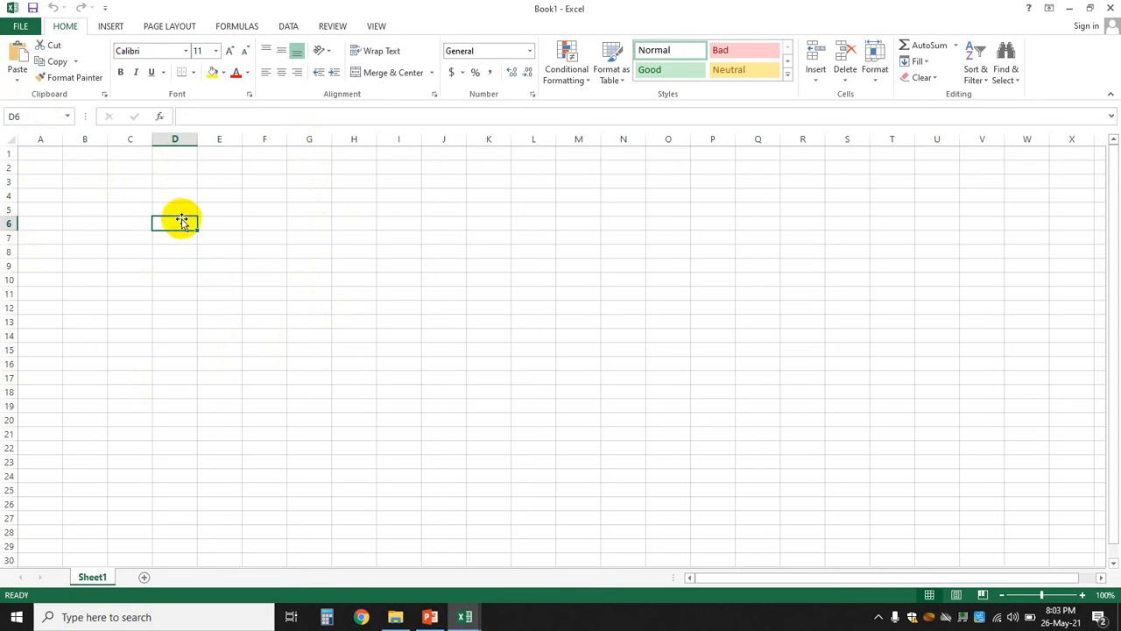
{"action": "left_click", "coordinate": [65, 198]}
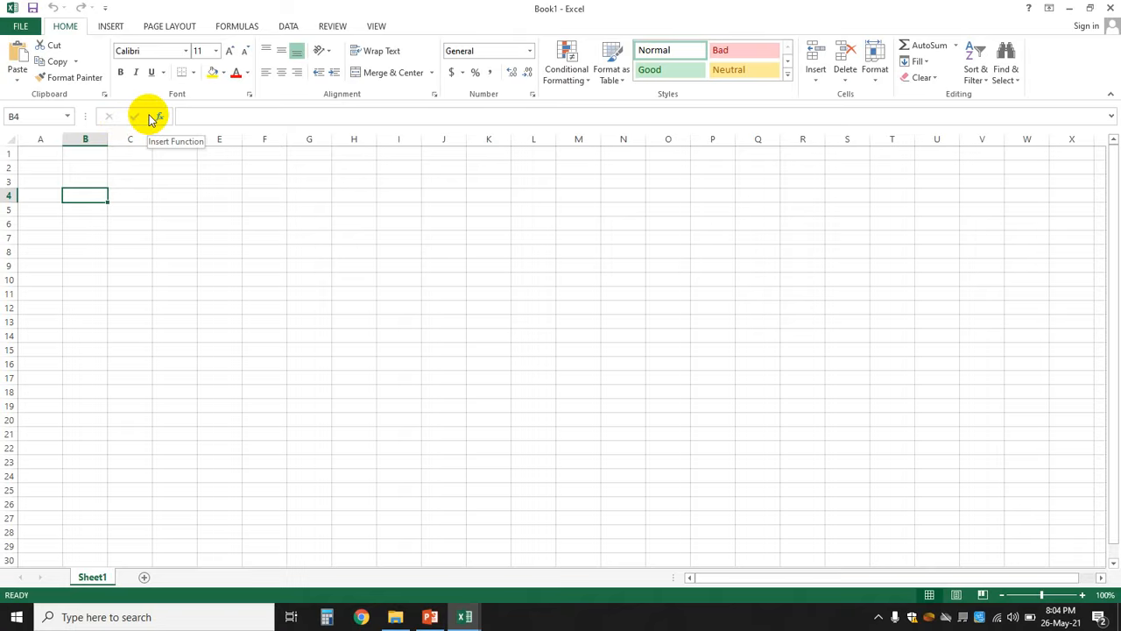
{"action": "left_click", "coordinate": [209, 116]}
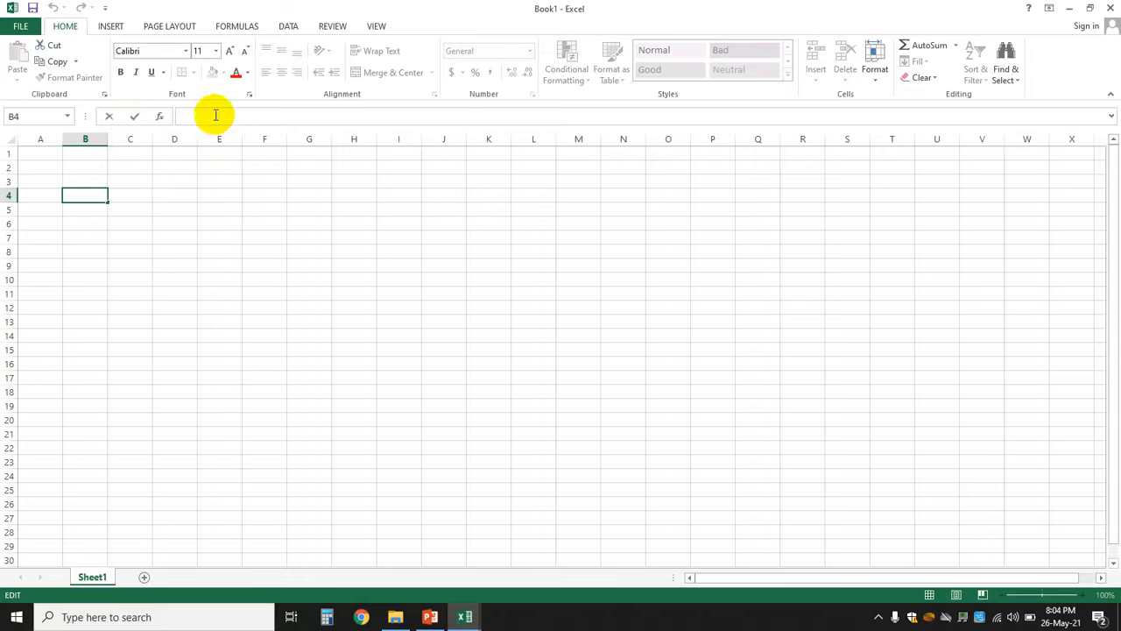
{"action": "left_click", "coordinate": [306, 278]}
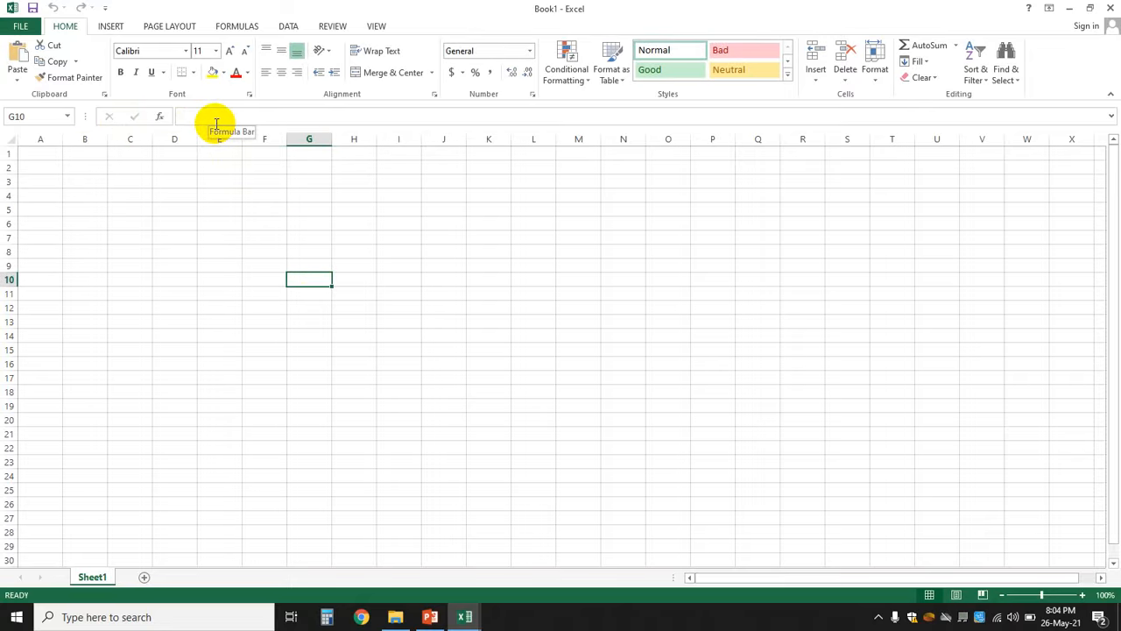
{"action": "left_click", "coordinate": [235, 249]}
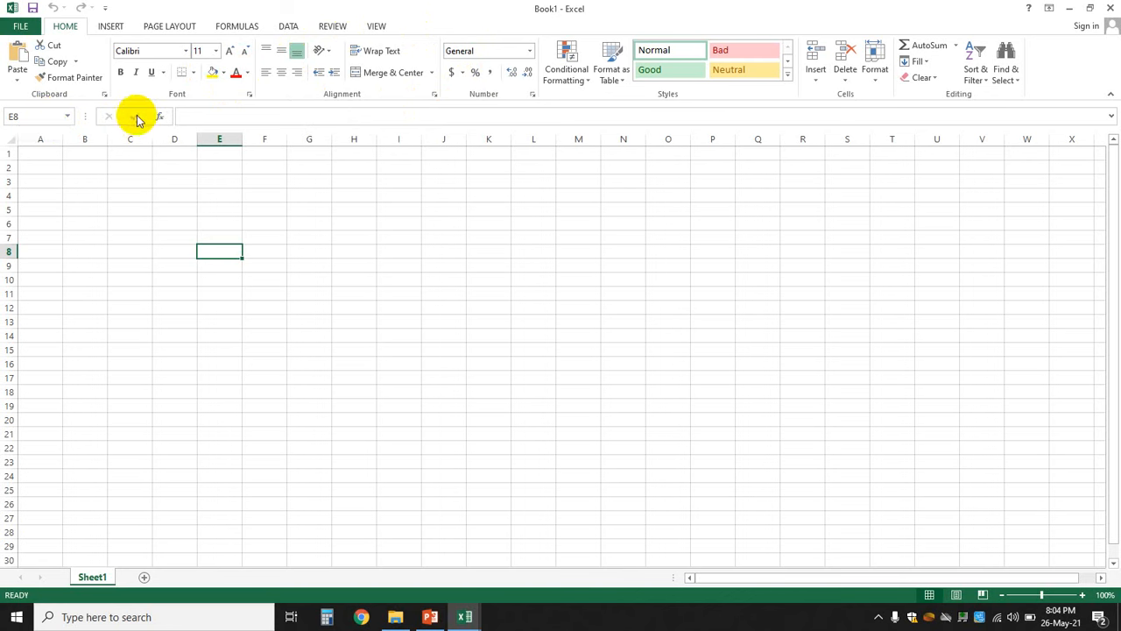
{"action": "left_click", "coordinate": [283, 114]}
{"action": "left_click", "coordinate": [289, 283]}
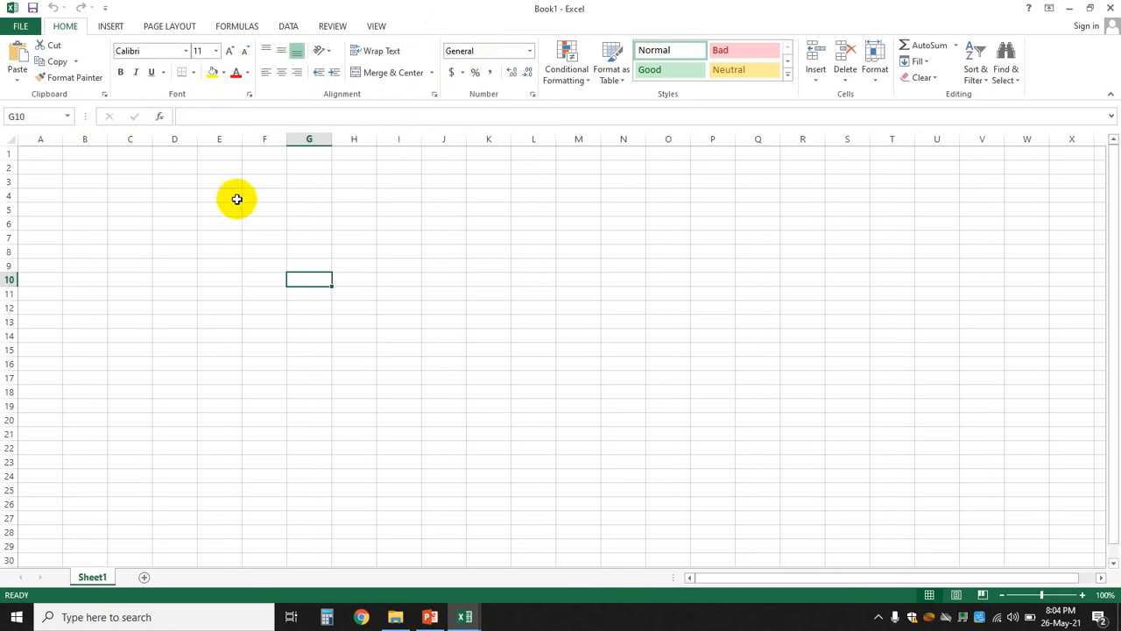
{"action": "left_click", "coordinate": [215, 142]}
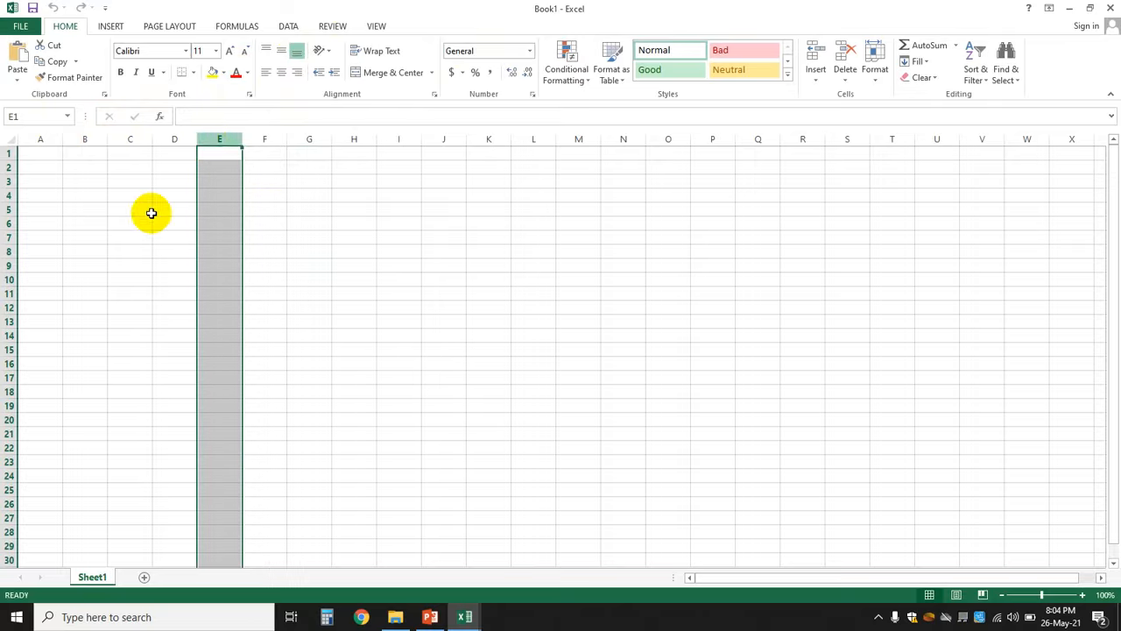
{"action": "left_click", "coordinate": [122, 230]}
{"action": "left_click", "coordinate": [9, 236]}
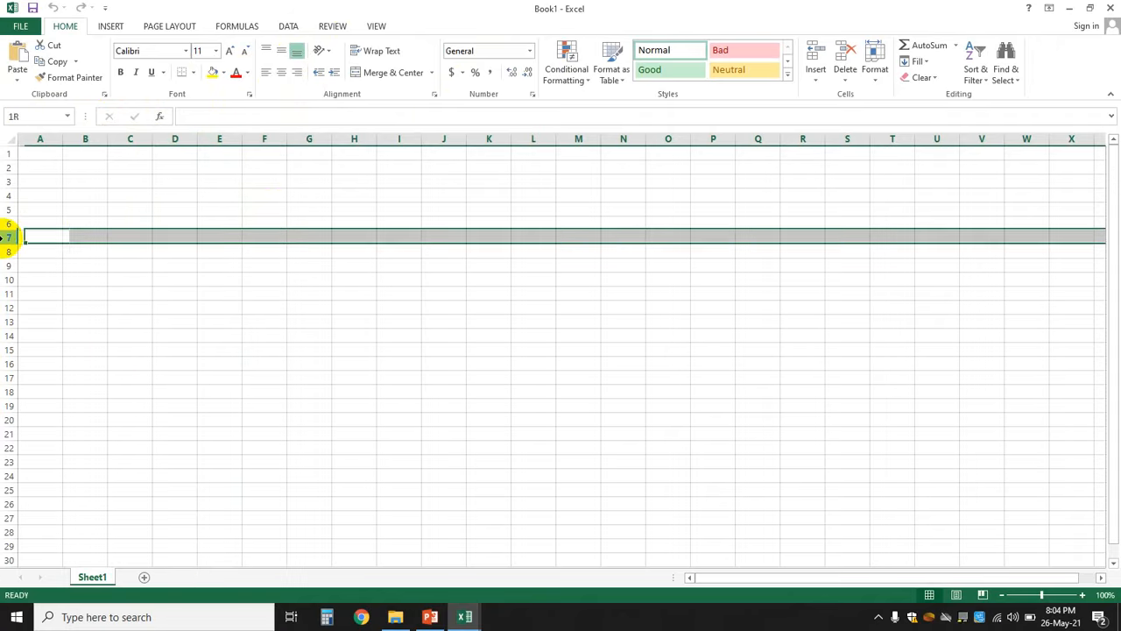
{"action": "left_click", "coordinate": [231, 317]}
{"action": "left_click", "coordinate": [124, 240]}
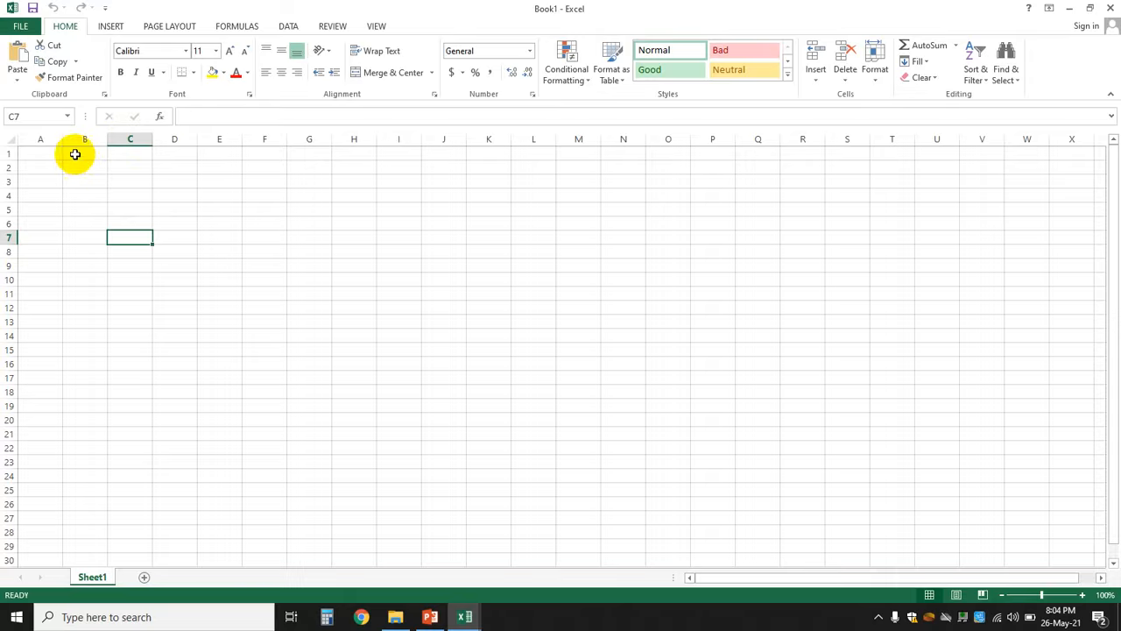
{"action": "left_click", "coordinate": [341, 247]}
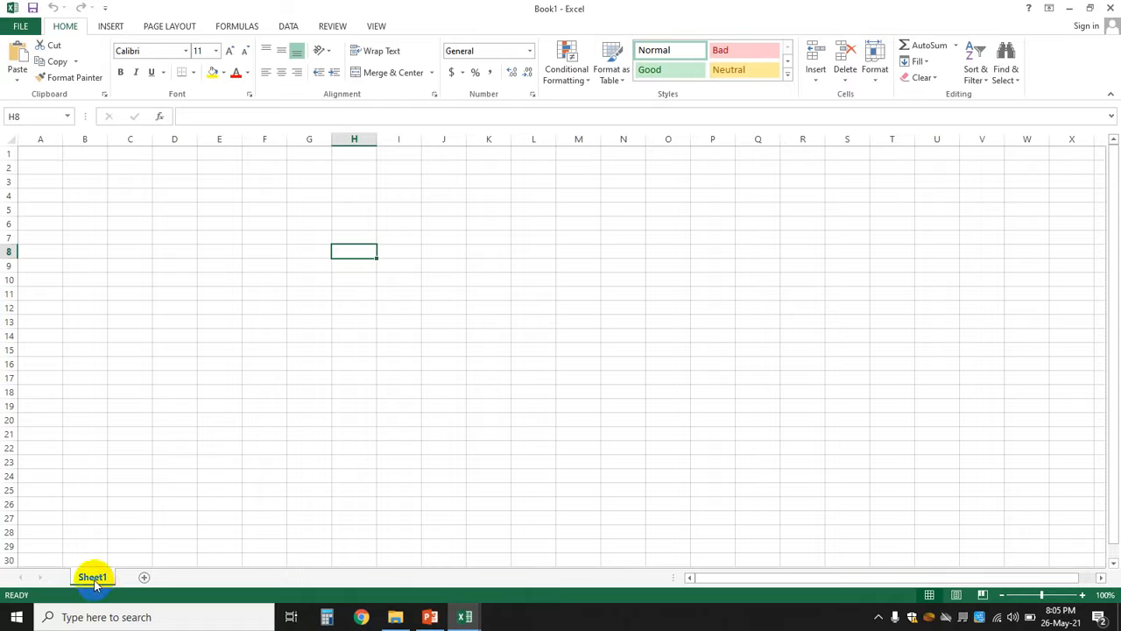
- Add new blank worksheets, then delete the added Sheet4
{"action": "left_click", "coordinate": [144, 578]}
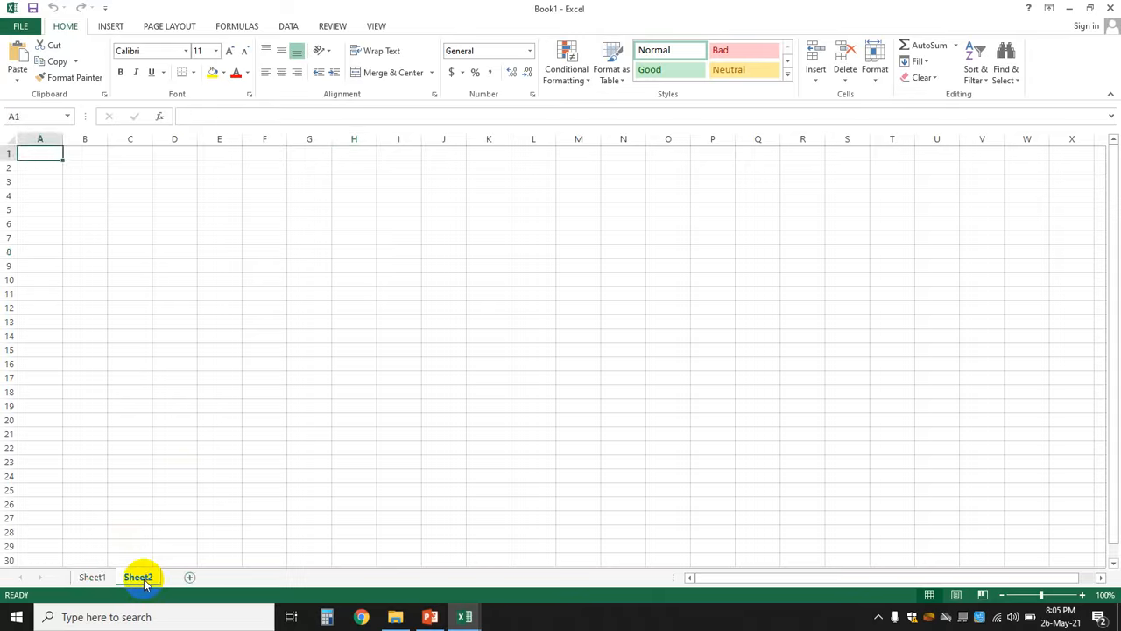
{"action": "left_click", "coordinate": [191, 579]}
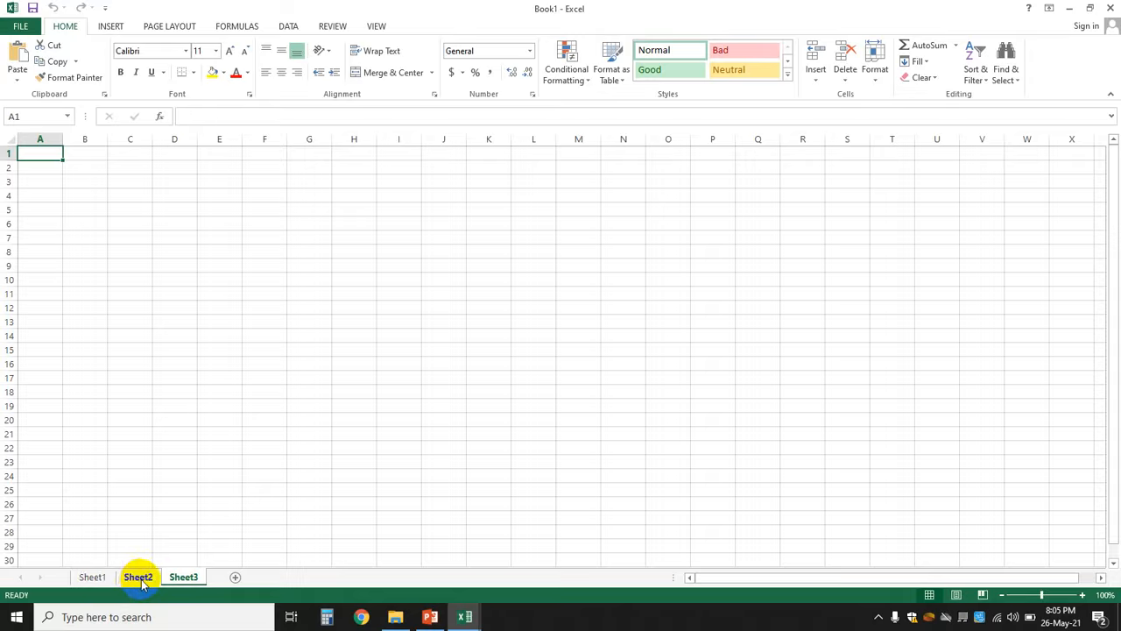
{"action": "left_click", "coordinate": [236, 578]}
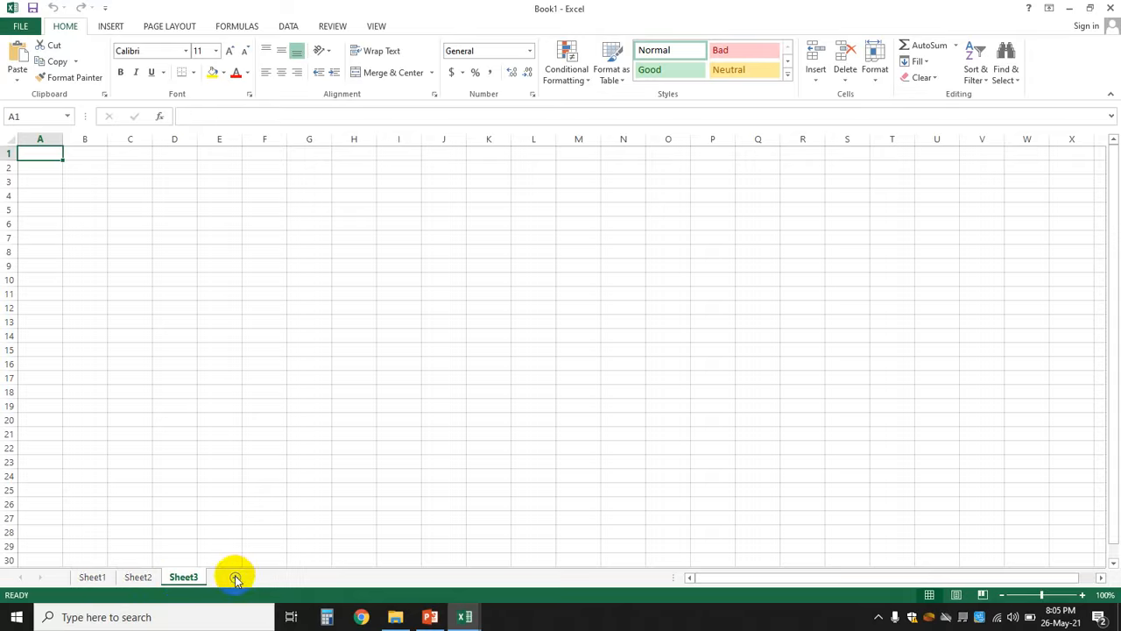
{"action": "left_click", "coordinate": [254, 447]}
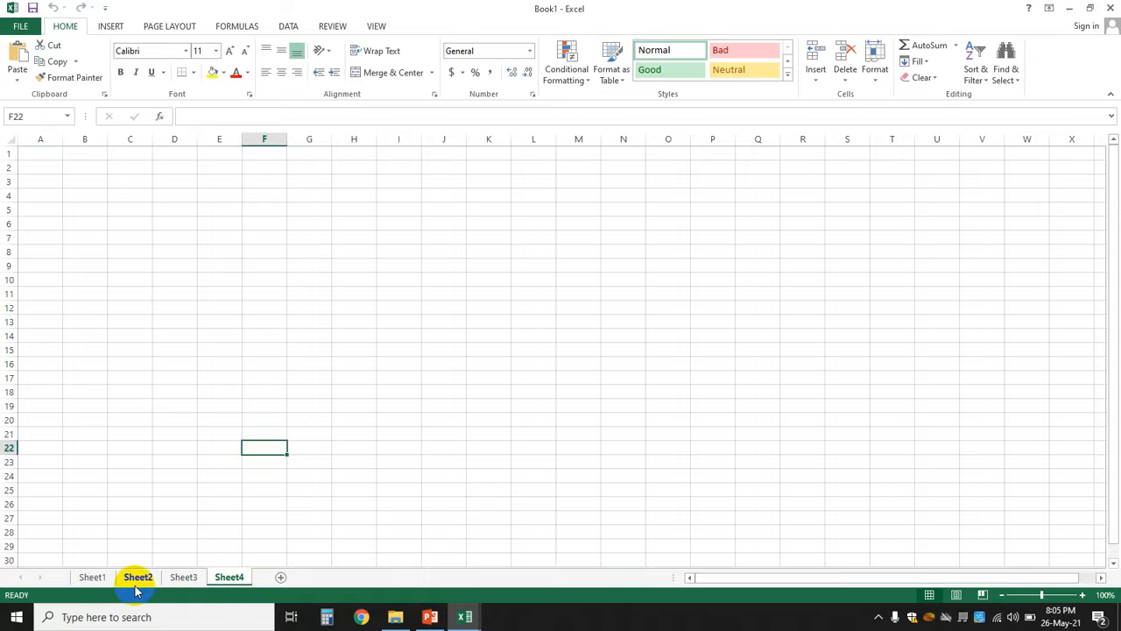
{"action": "right_click", "coordinate": [231, 580]}
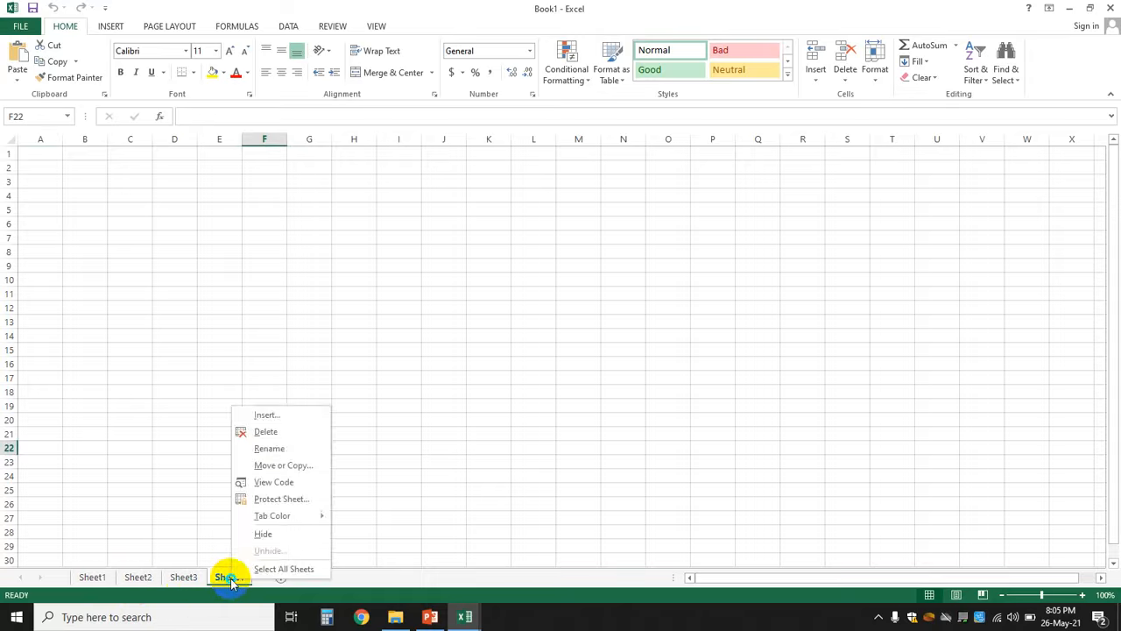
{"action": "left_click", "coordinate": [303, 434]}
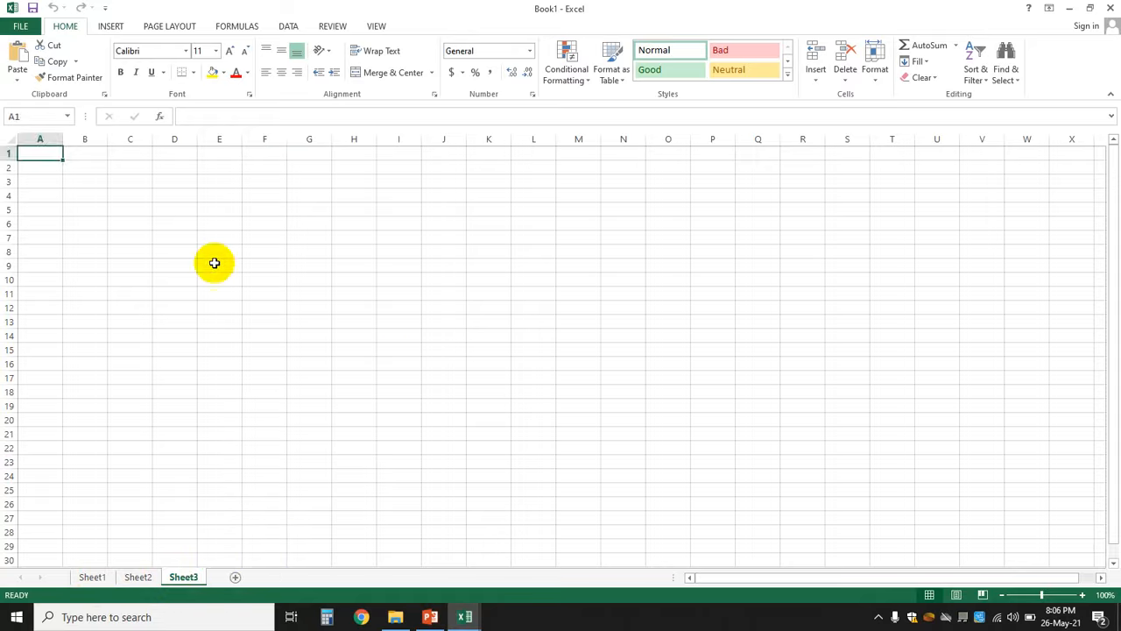
- Enter 'h' in Sheet3 cell D8, then delete Sheet3 despite its data
{"action": "left_click", "coordinate": [162, 251]}
{"action": "type", "text": "h"}
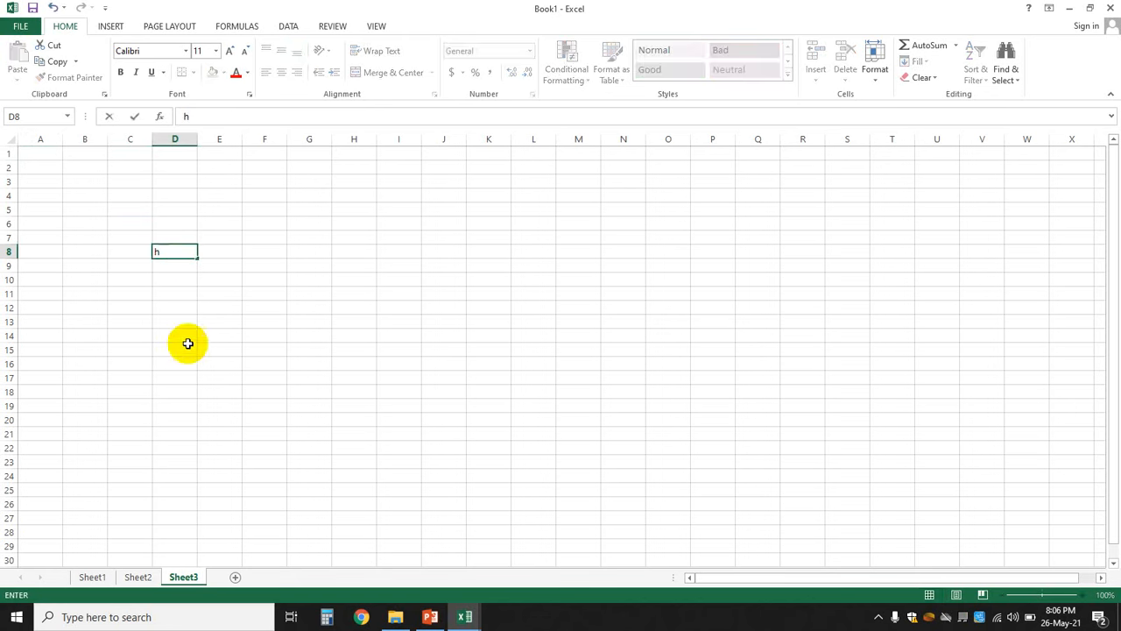
{"action": "right_click", "coordinate": [186, 576]}
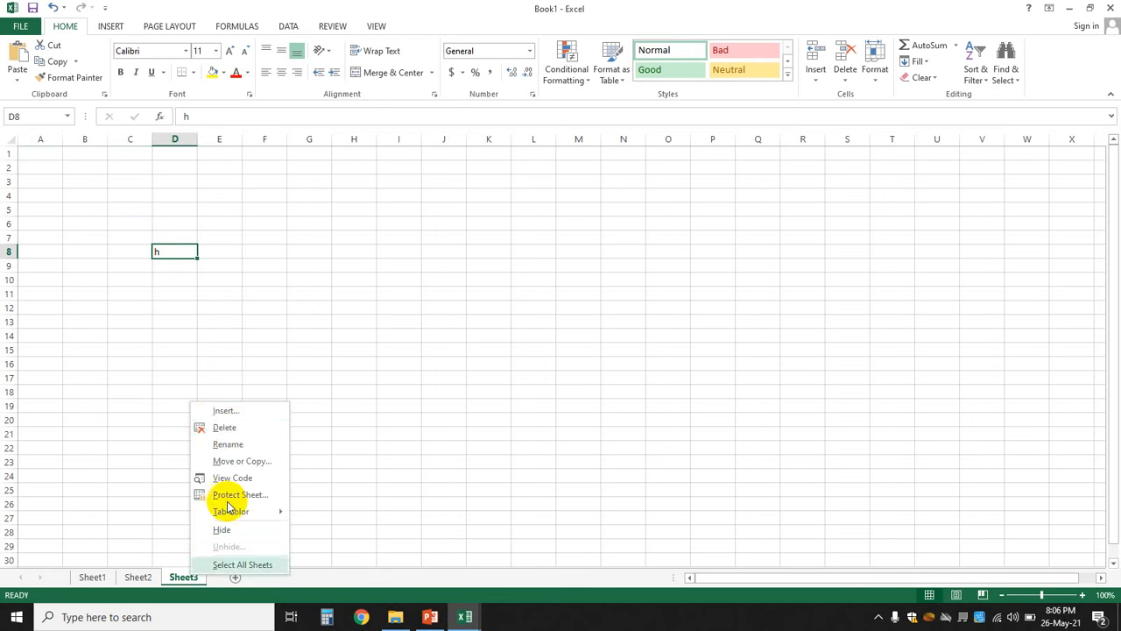
{"action": "left_click", "coordinate": [226, 429]}
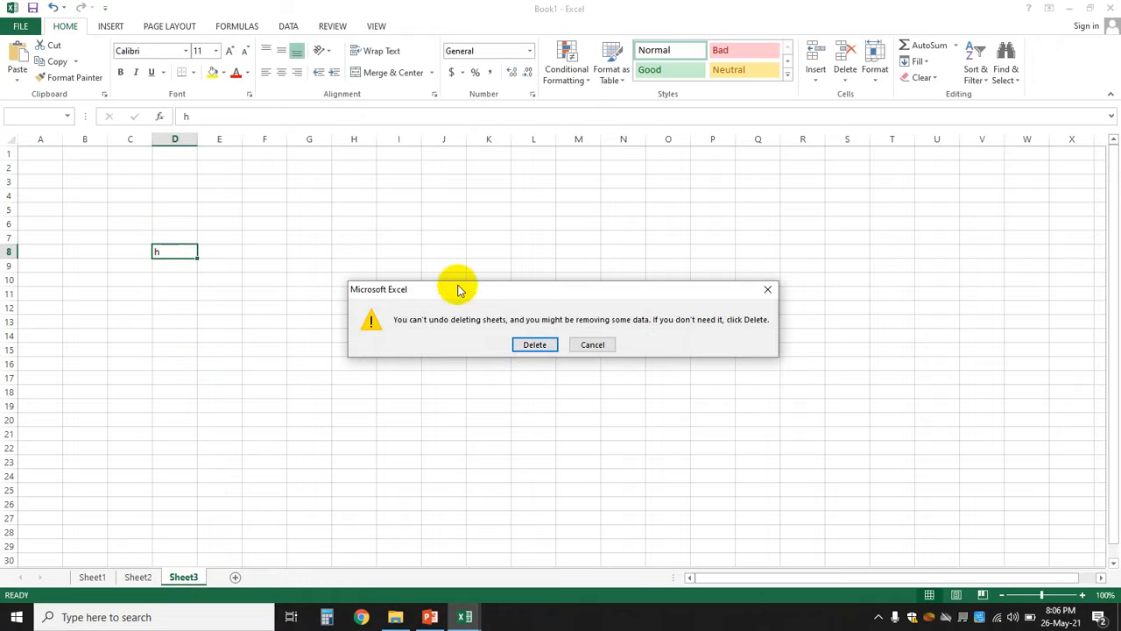
{"action": "left_click", "coordinate": [536, 345]}
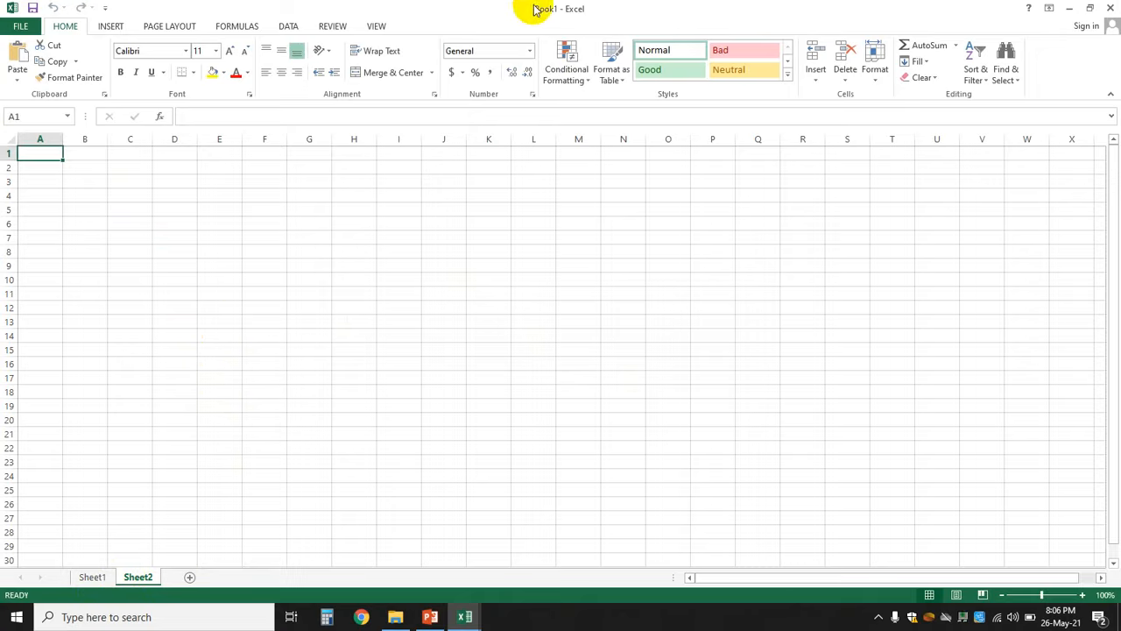
- Rename the Sheet1 tab to 'January 21' through its right-click Rename option
{"action": "left_click", "coordinate": [91, 577]}
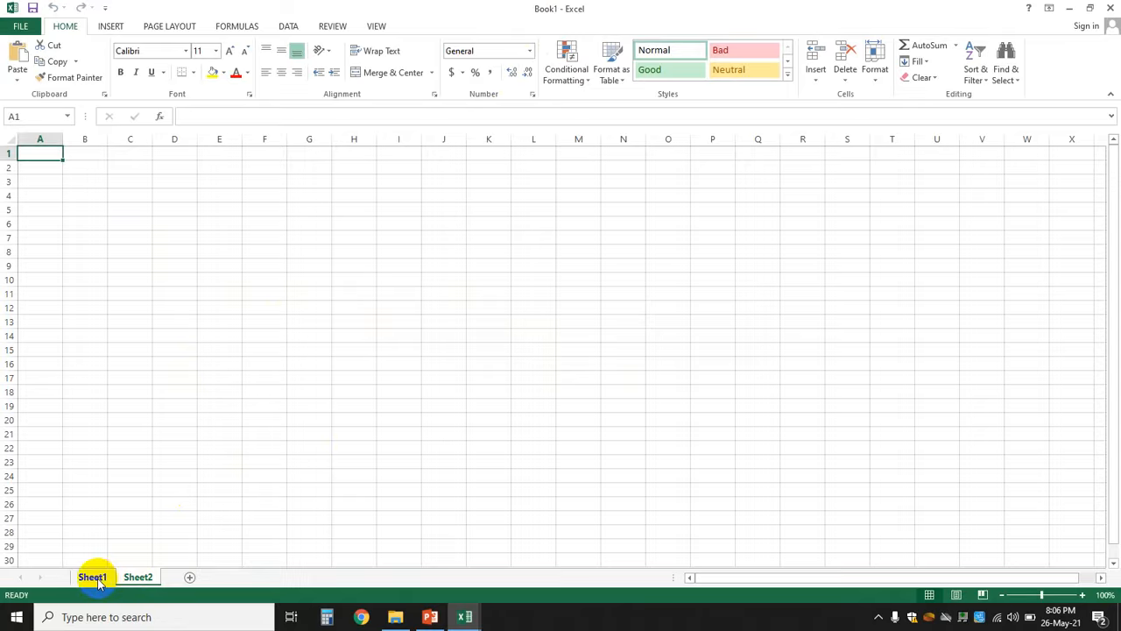
{"action": "left_click", "coordinate": [138, 576]}
{"action": "left_click", "coordinate": [251, 443]}
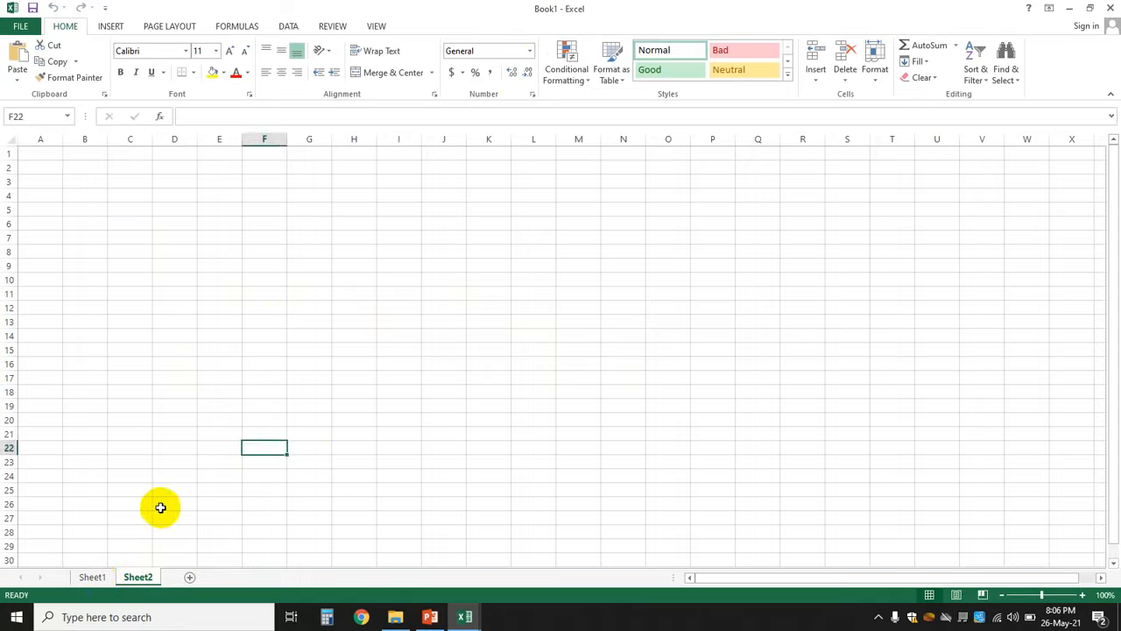
{"action": "right_click", "coordinate": [94, 578]}
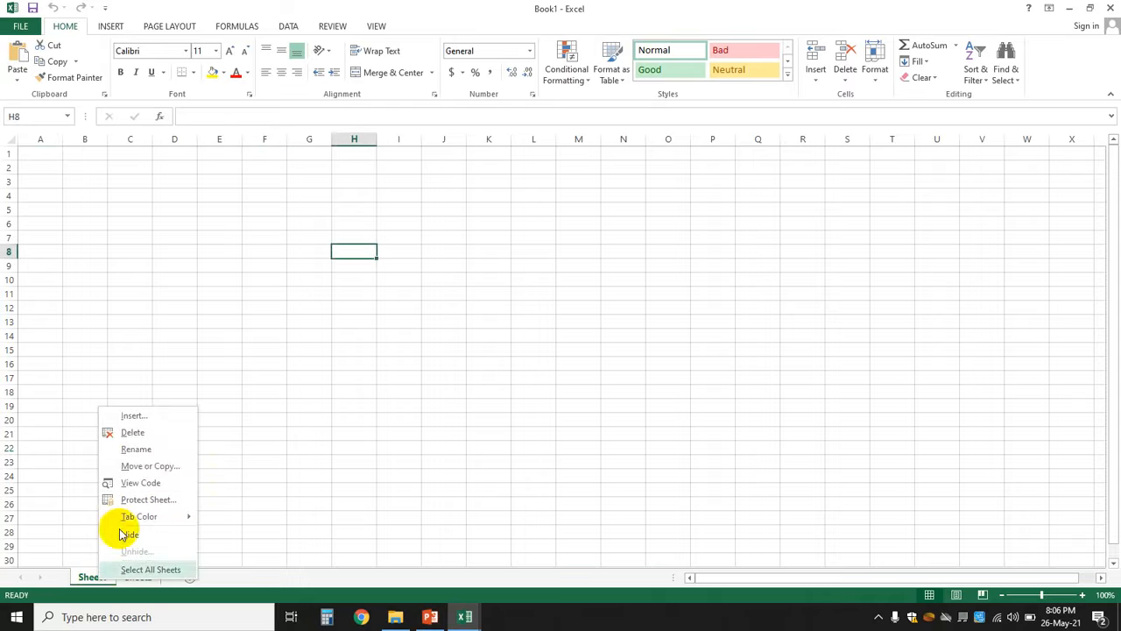
{"action": "left_click", "coordinate": [139, 452]}
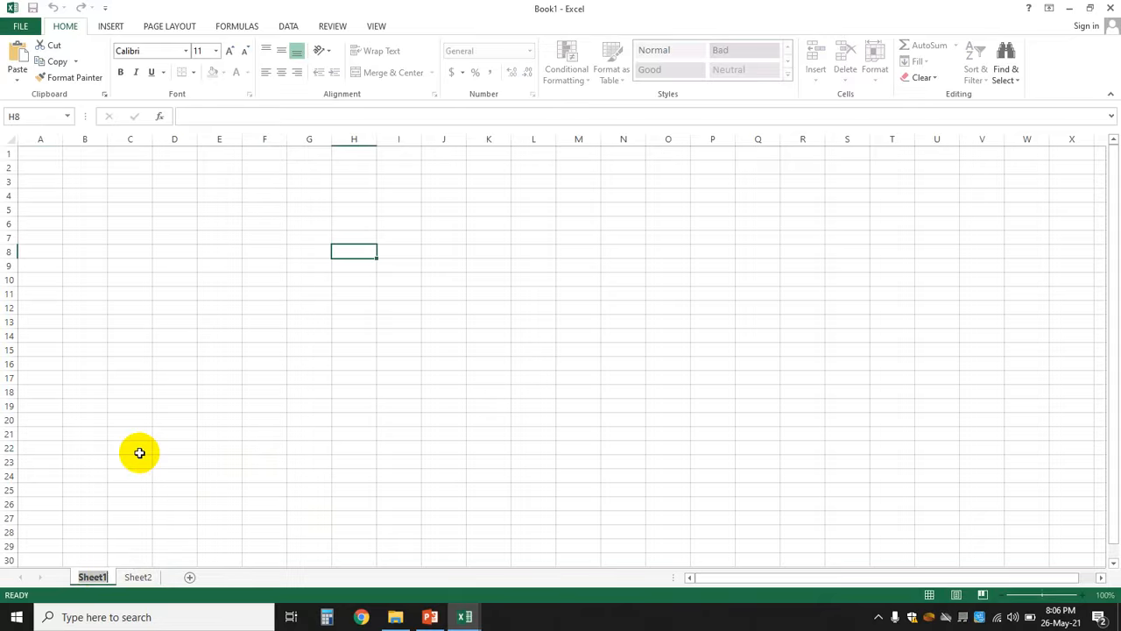
{"action": "type", "text": "January"}
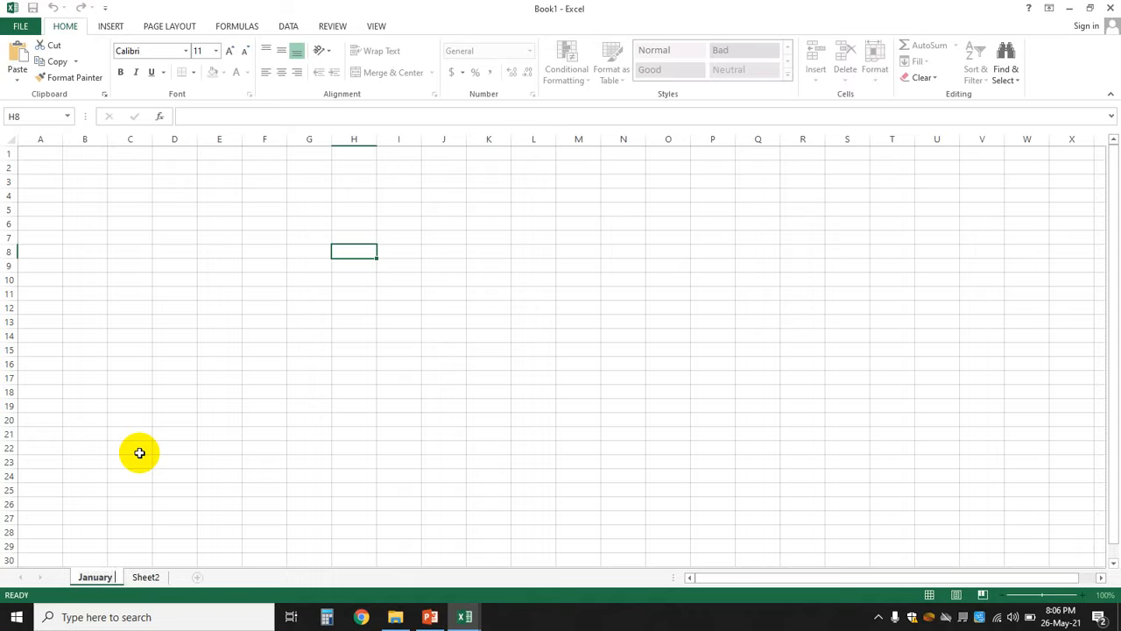
{"action": "type", "text": " 21"}
{"action": "left_click", "coordinate": [370, 432]}
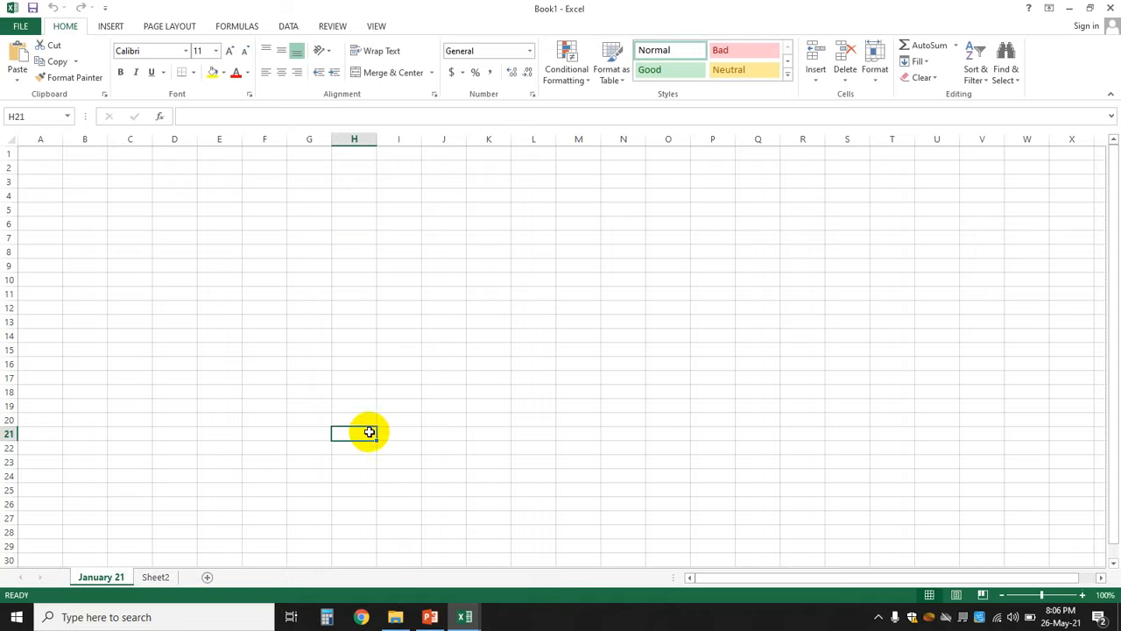
- Rename Sheet2 to 'February 21' directly on its sheet tab
{"action": "left_click", "coordinate": [151, 577]}
{"action": "double_click", "coordinate": [152, 577]}
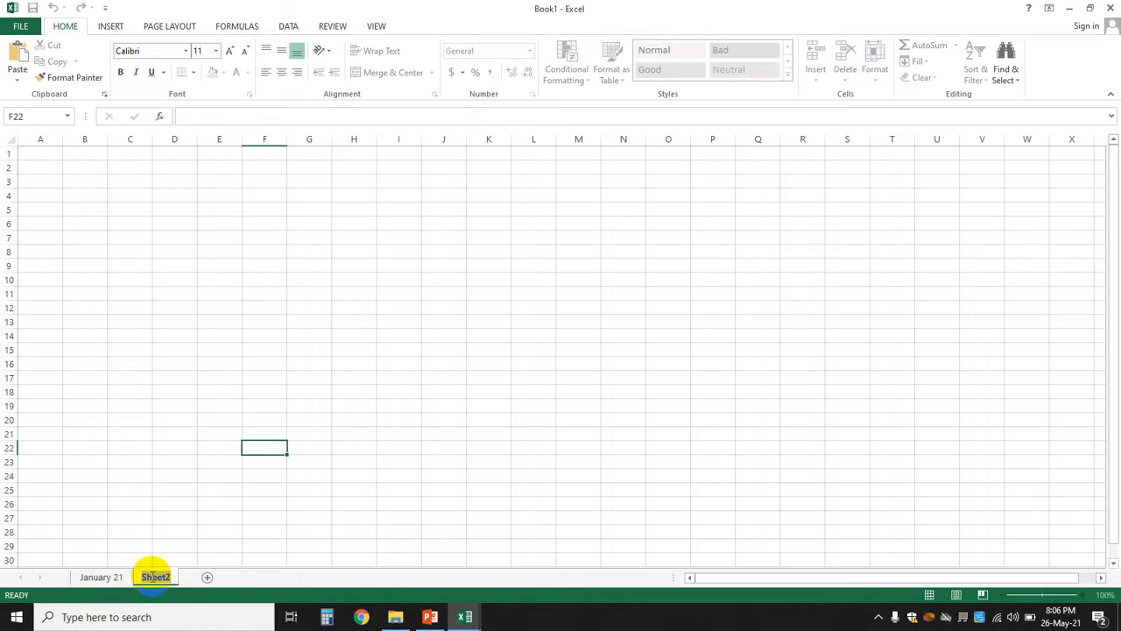
{"action": "type", "text": "February 21"}
{"action": "key", "text": "Return"}
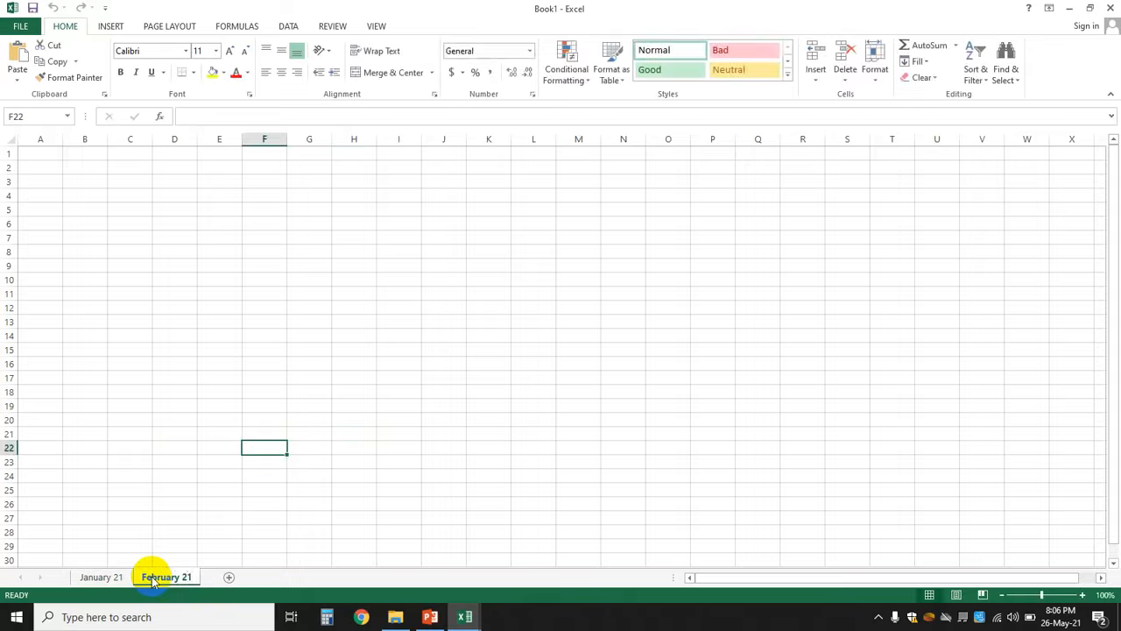
{"action": "left_click", "coordinate": [430, 446]}
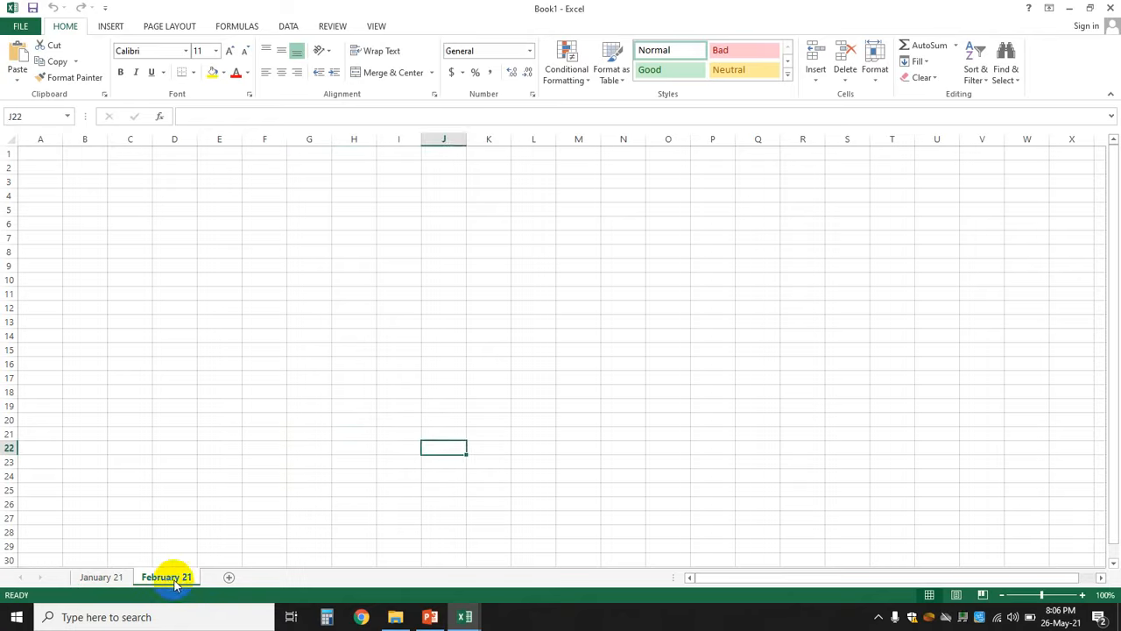
{"action": "left_click", "coordinate": [100, 577]}
{"action": "left_click", "coordinate": [155, 577]}
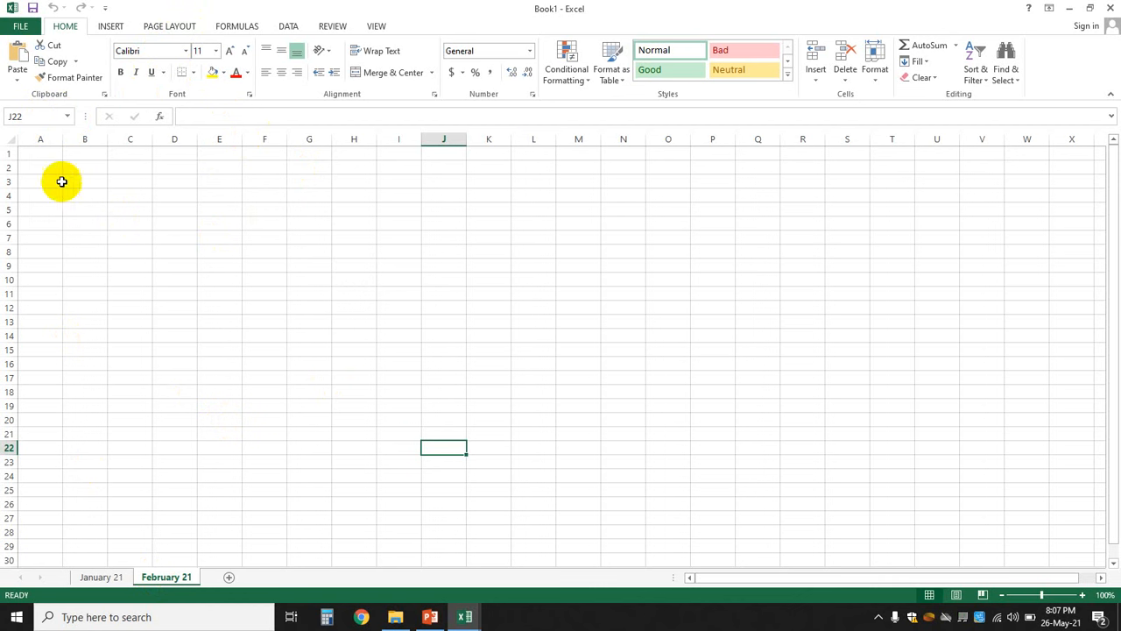
- Give cell F18 the name 'Total' using the Name Box
{"action": "left_click", "coordinate": [44, 153]}
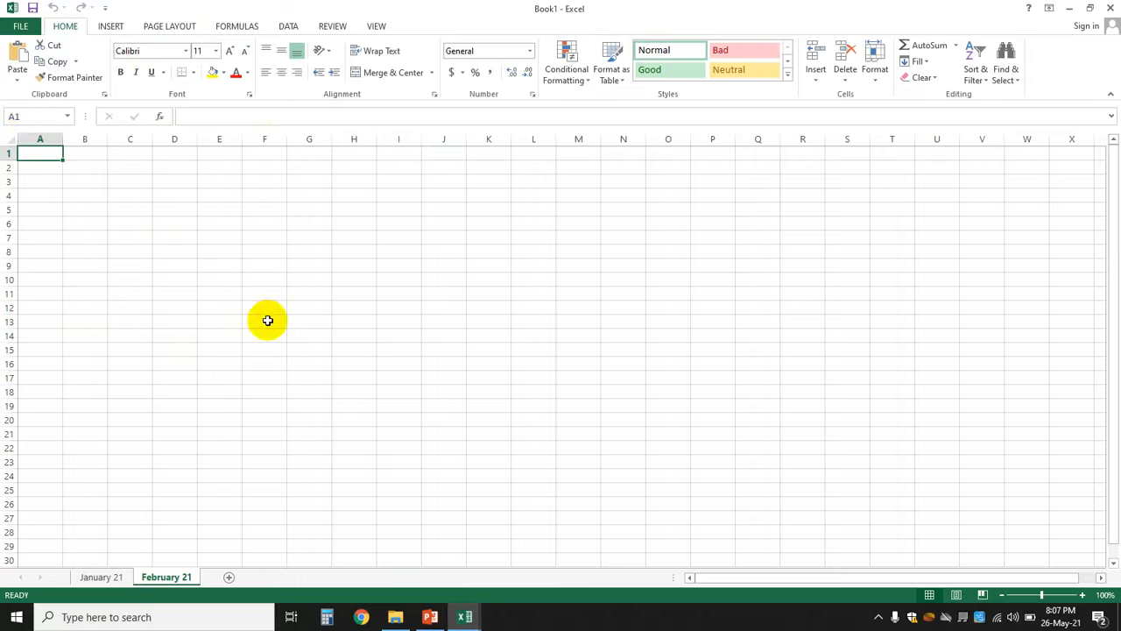
{"action": "left_click", "coordinate": [265, 391]}
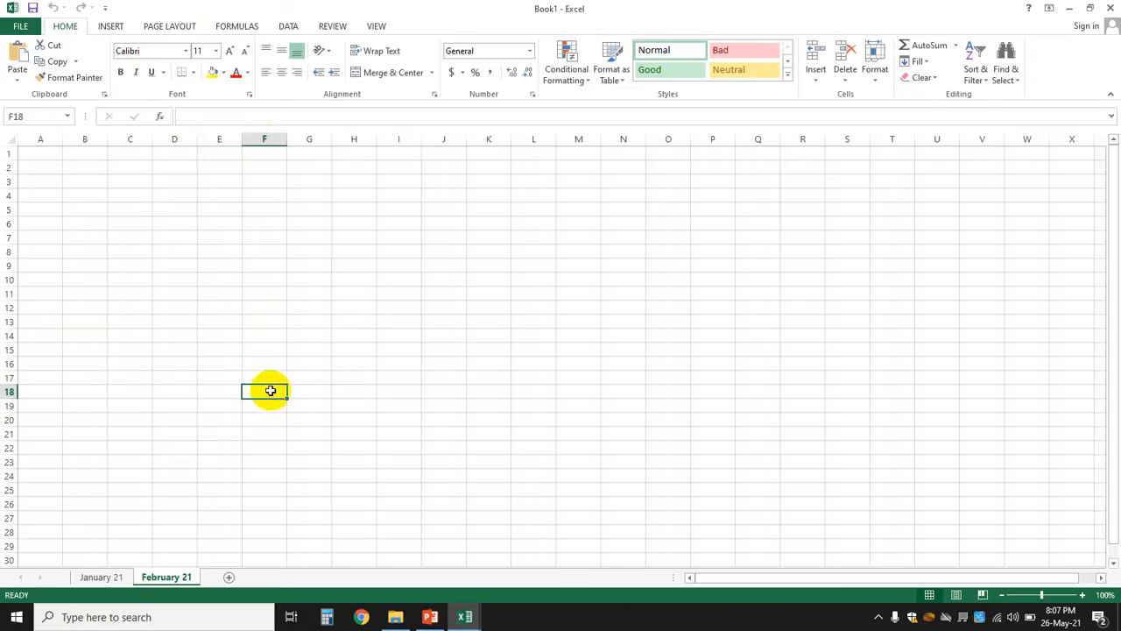
{"action": "left_click", "coordinate": [35, 115]}
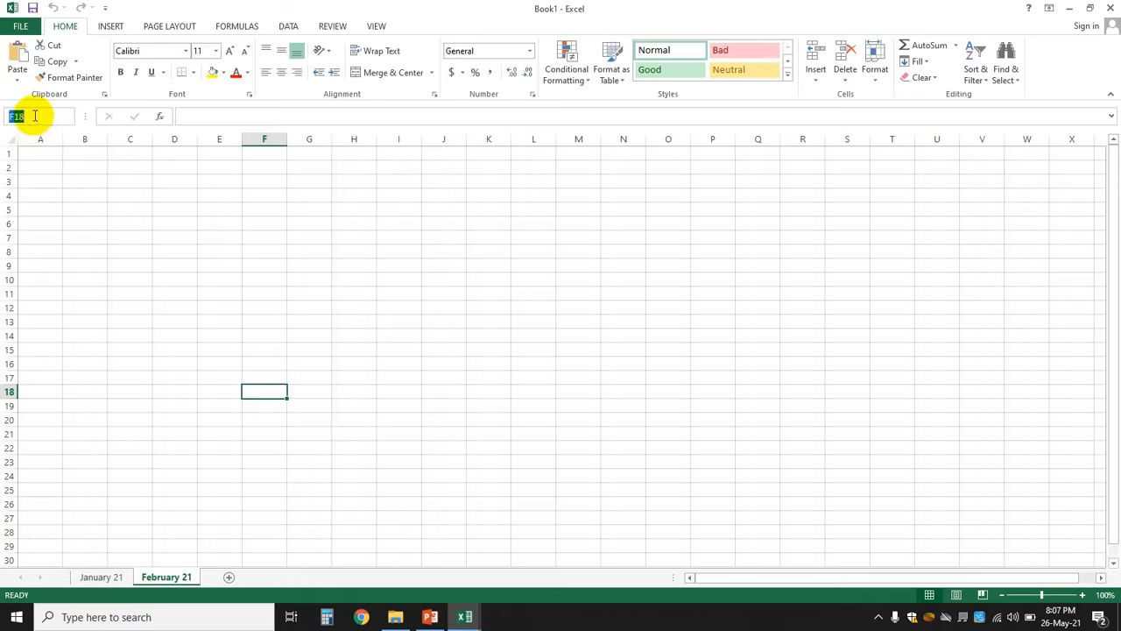
{"action": "type", "text": "Total"}
{"action": "key", "text": "Return"}
- Move the selection around other cells (I13, B12, E15) and with arrow keys
{"action": "left_click", "coordinate": [410, 318]}
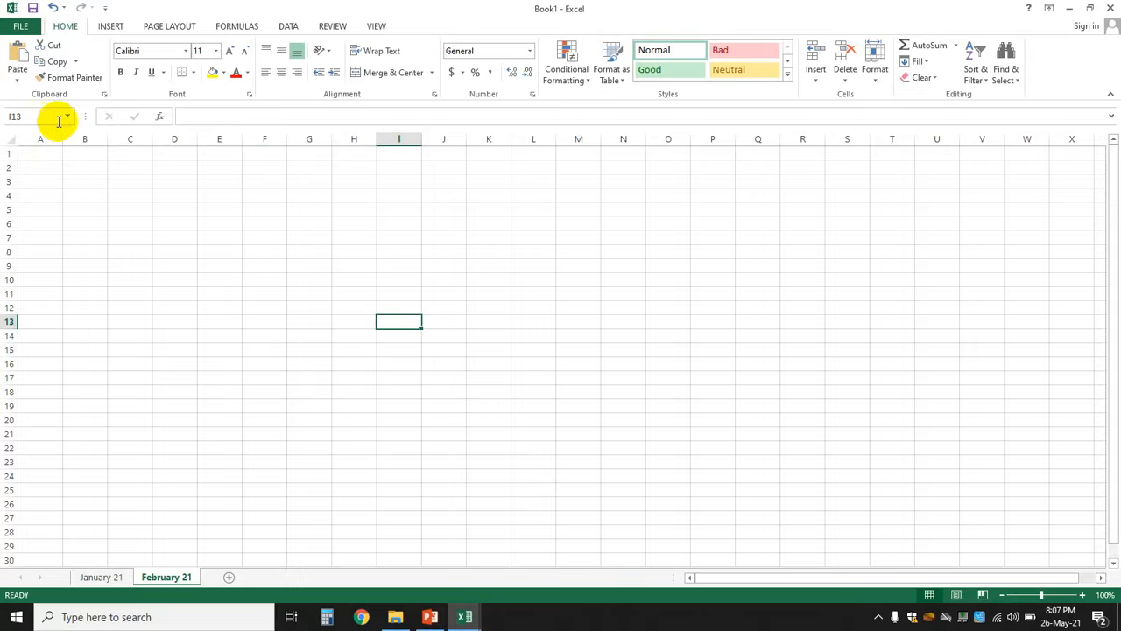
{"action": "left_click", "coordinate": [71, 308]}
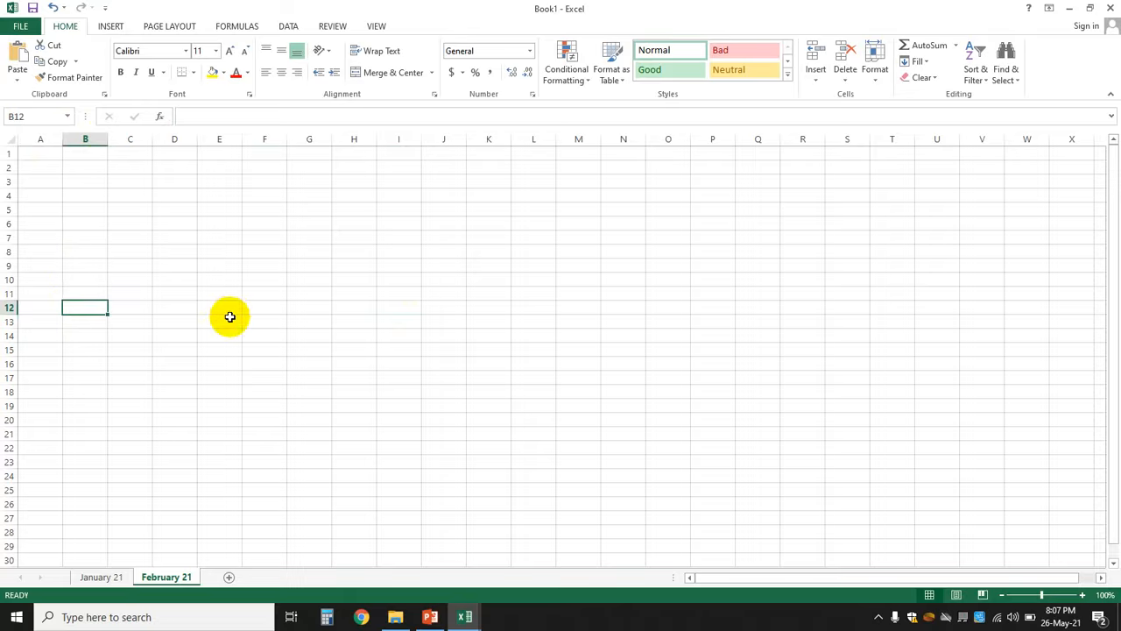
{"action": "left_click", "coordinate": [222, 347]}
{"action": "key", "text": "Down"}
{"action": "key", "text": "Down"}
{"action": "key", "text": "Down"}
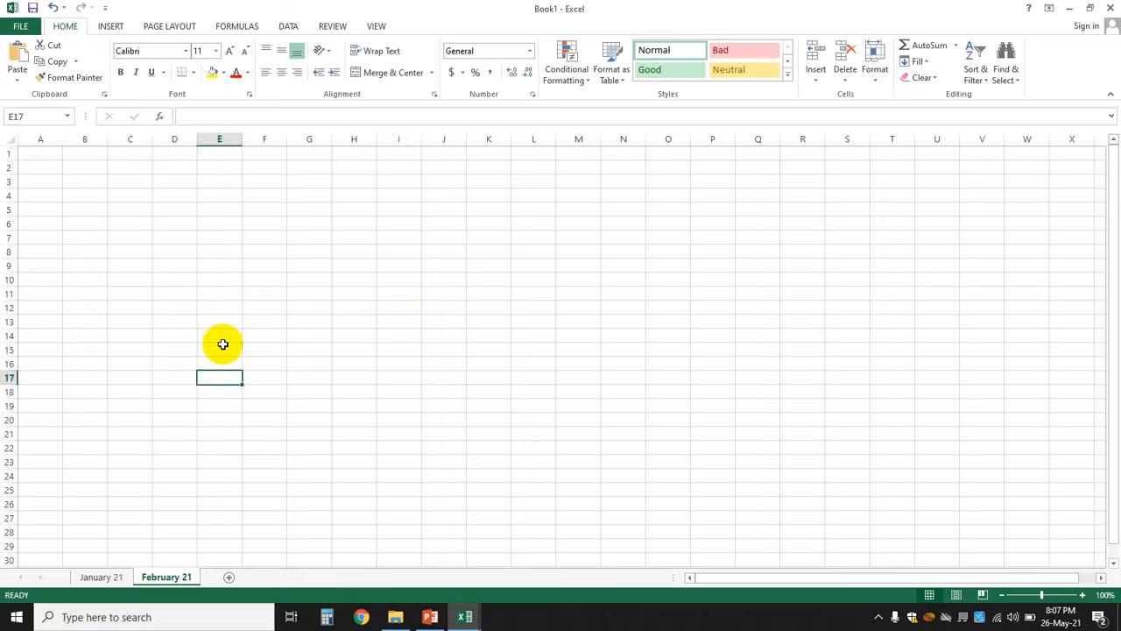
{"action": "key", "text": "Up"}
{"action": "key", "text": "Up"}
{"action": "key", "text": "Up"}
{"action": "key", "text": "Right"}
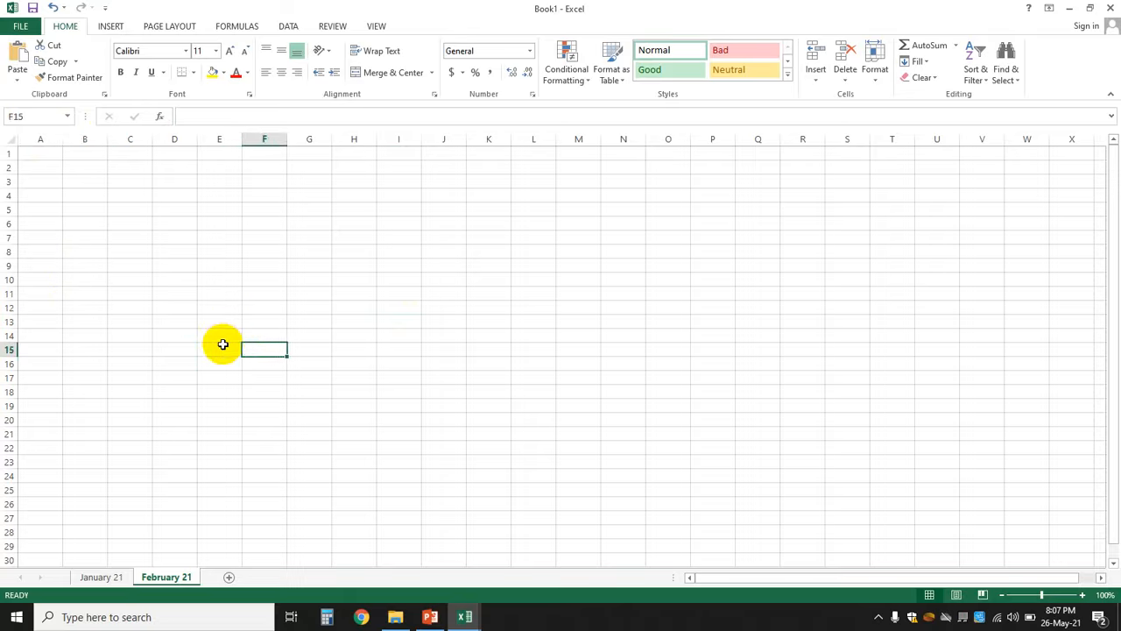
{"action": "key", "text": "Down"}
{"action": "key", "text": "Down"}
{"action": "key", "text": "Down"}
{"action": "key", "text": "Down"}
{"action": "key", "text": "Up"}
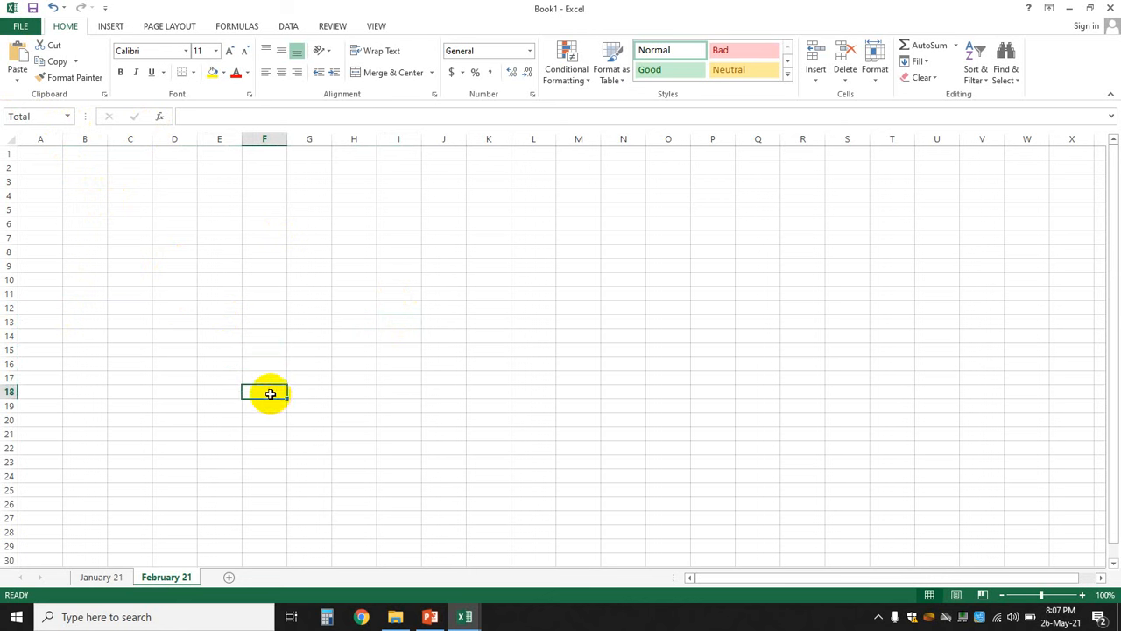
- Pick 'Total' from the Name Box list to jump to F18, then select J4
{"action": "left_click", "coordinate": [570, 359]}
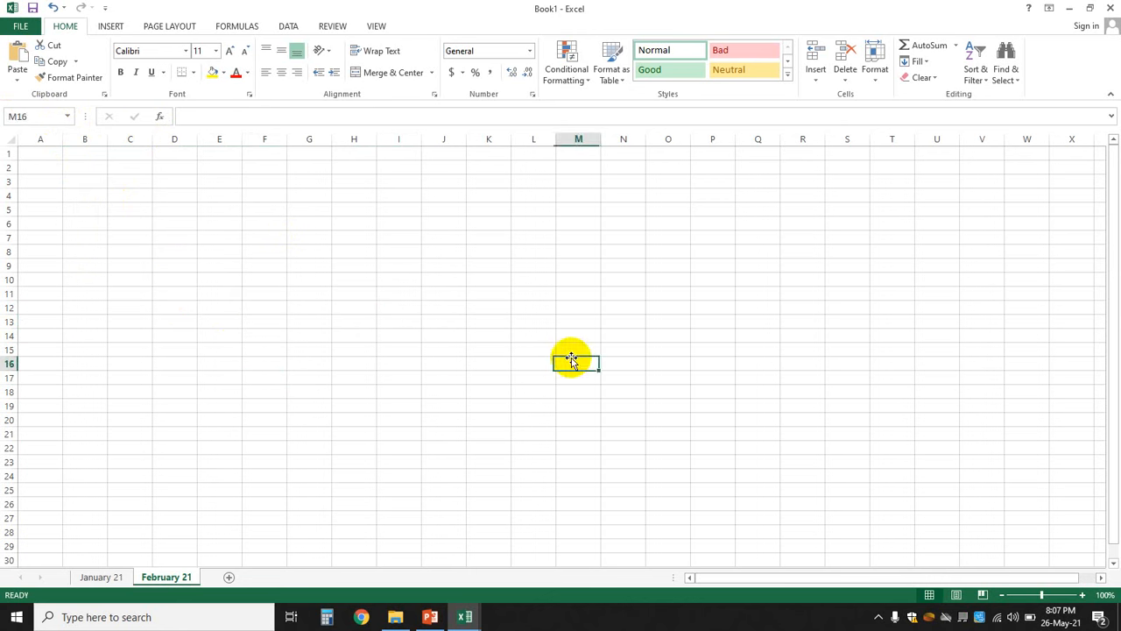
{"action": "left_click", "coordinate": [778, 319]}
{"action": "left_click", "coordinate": [68, 116]}
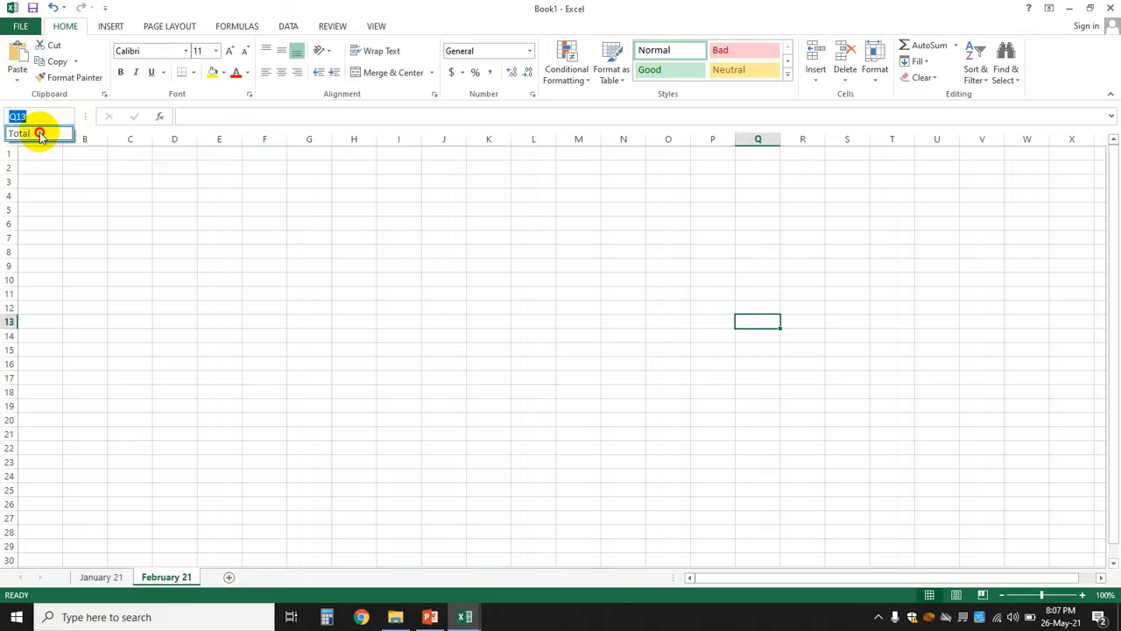
{"action": "left_click", "coordinate": [40, 132]}
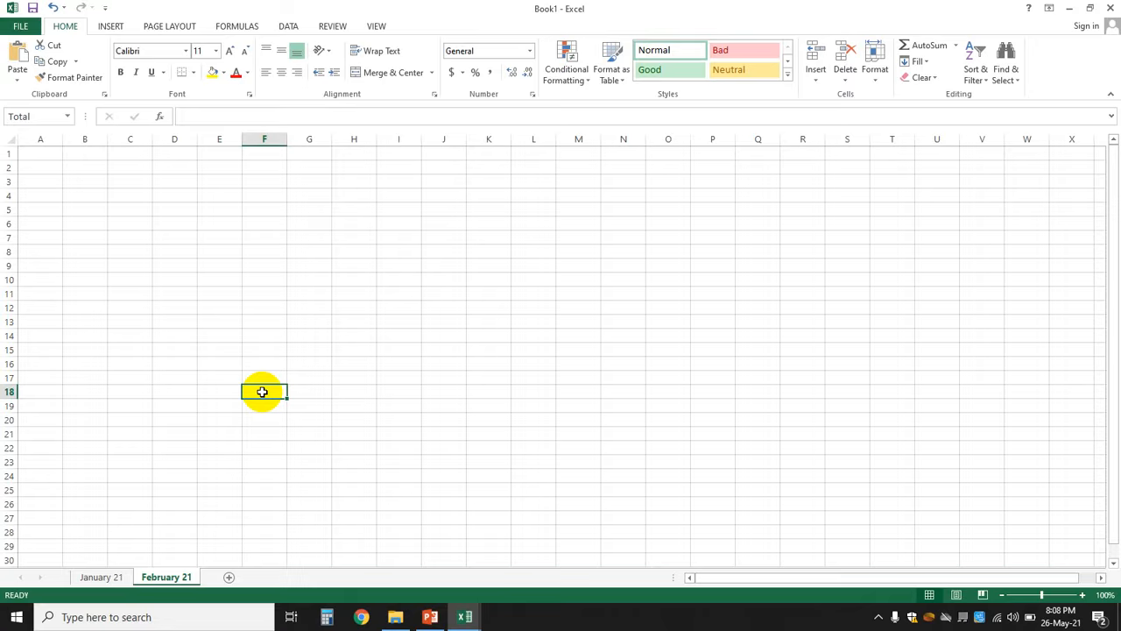
{"action": "left_click", "coordinate": [427, 197]}
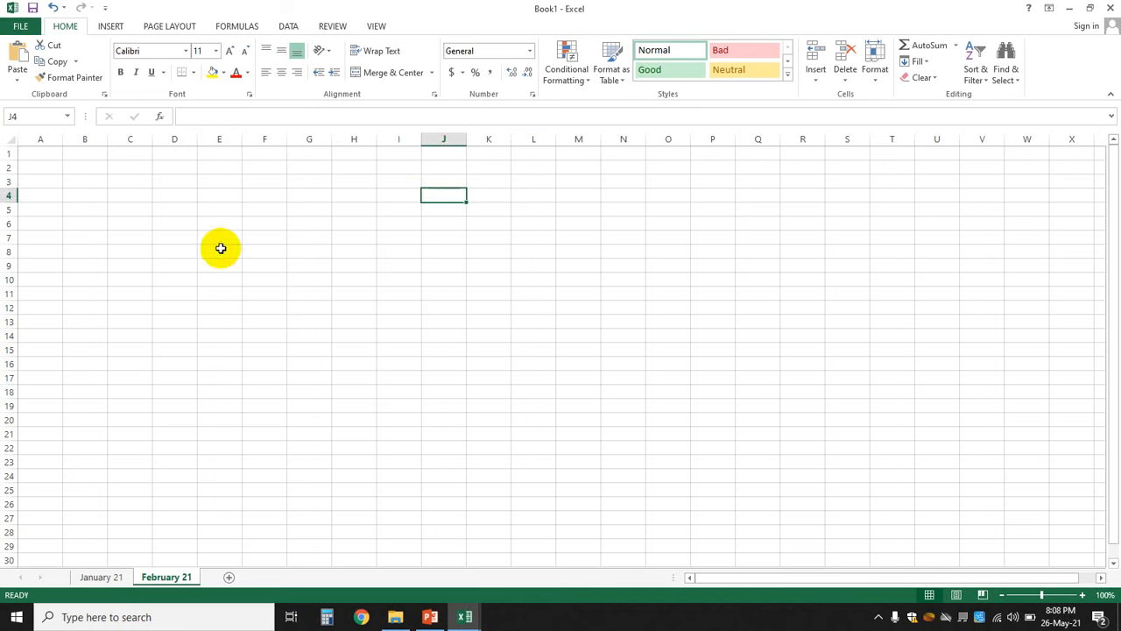
- Switch to the January 21 sheet and go to FILE > Save As
{"action": "left_click", "coordinate": [101, 577]}
{"action": "left_click", "coordinate": [207, 179]}
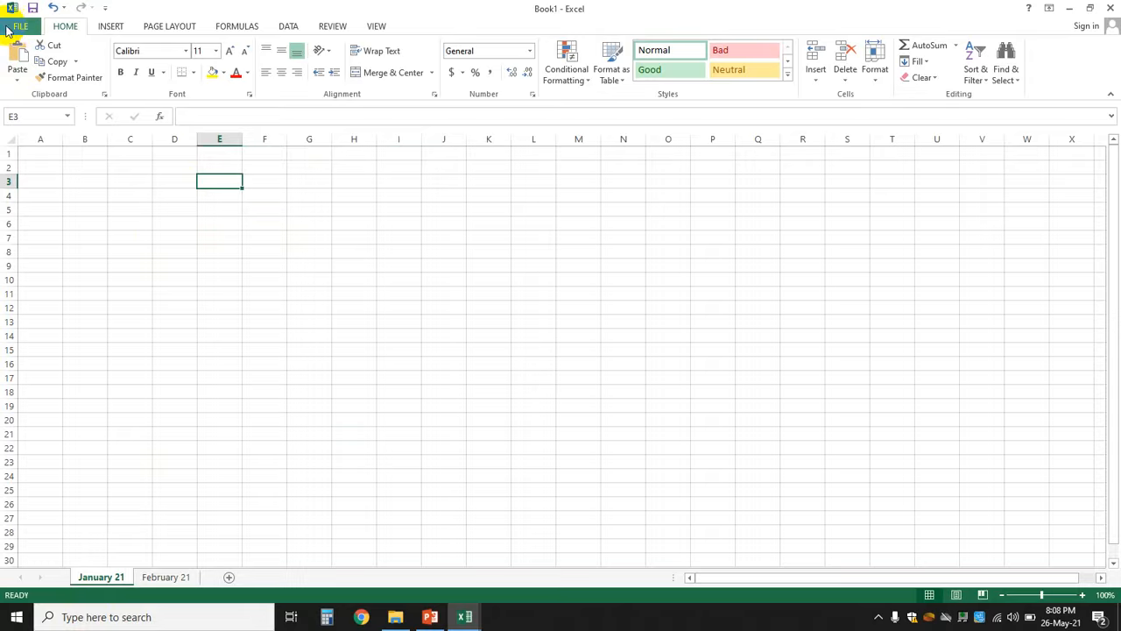
{"action": "left_click", "coordinate": [22, 29]}
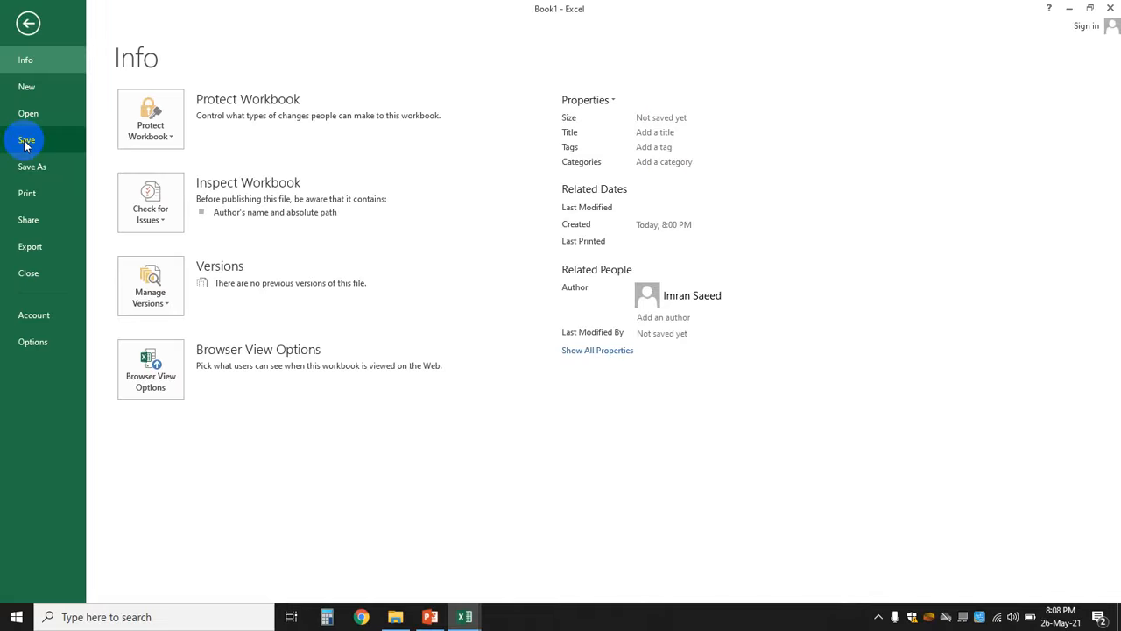
{"action": "left_click", "coordinate": [25, 145]}
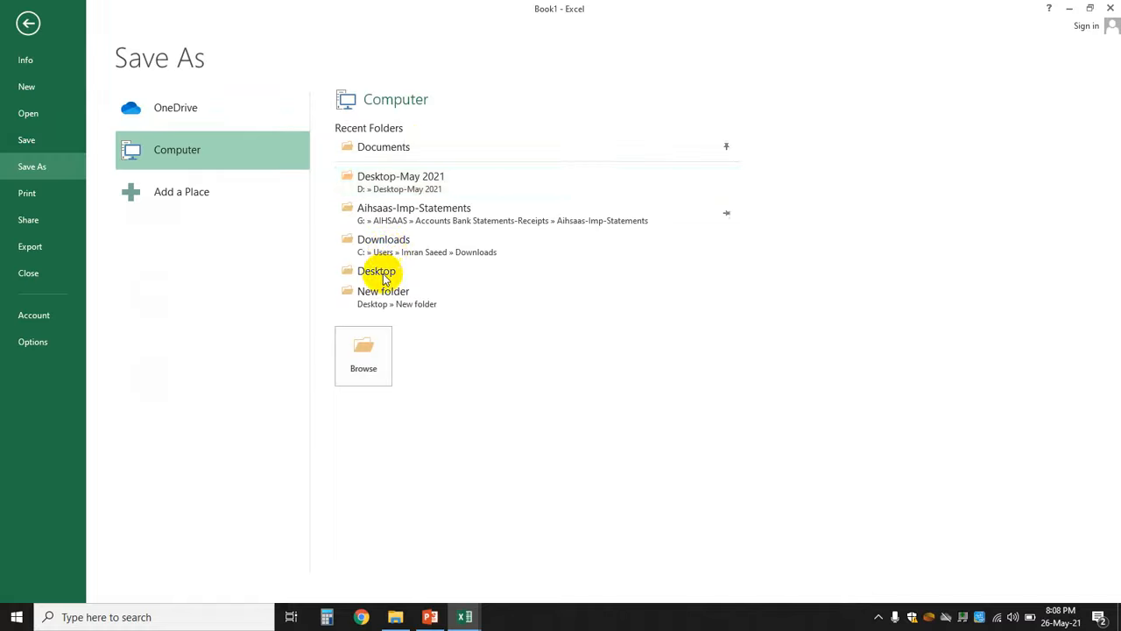
- Browse to the Desktop and save the workbook with the file name 'Fisrt-Lecture'
{"action": "left_click", "coordinate": [363, 356]}
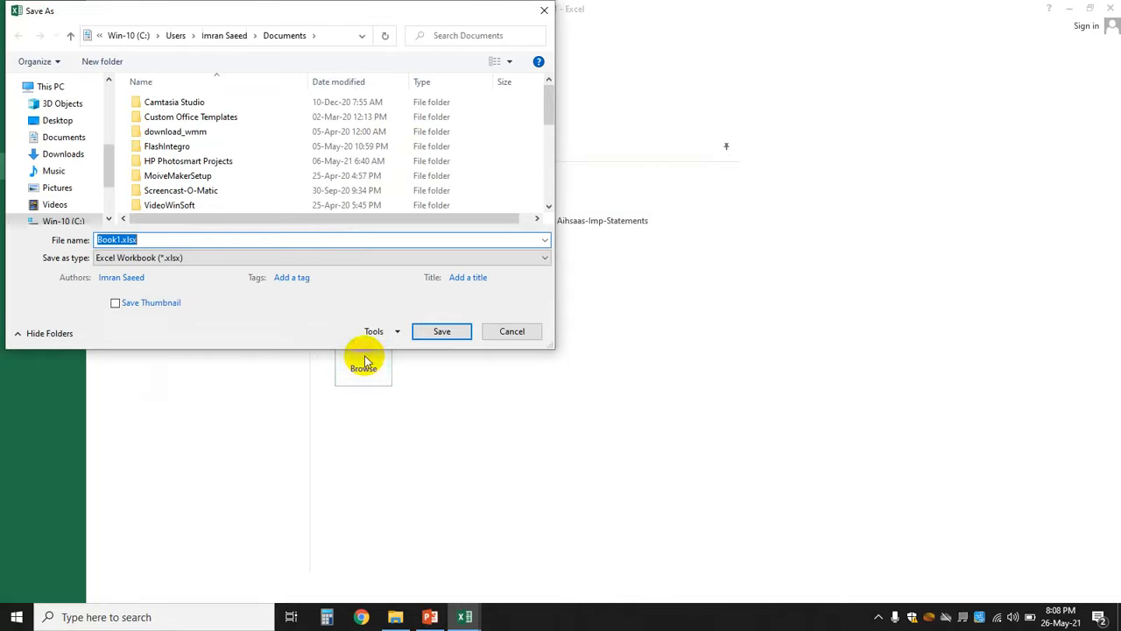
{"action": "left_click", "coordinate": [61, 122]}
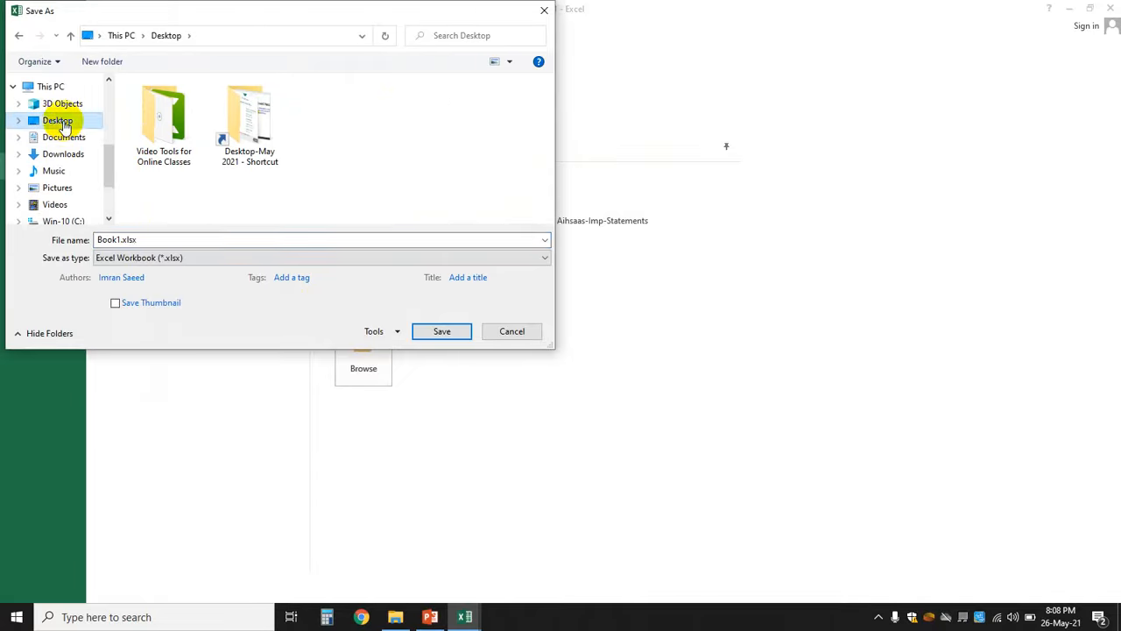
{"action": "left_click", "coordinate": [112, 240]}
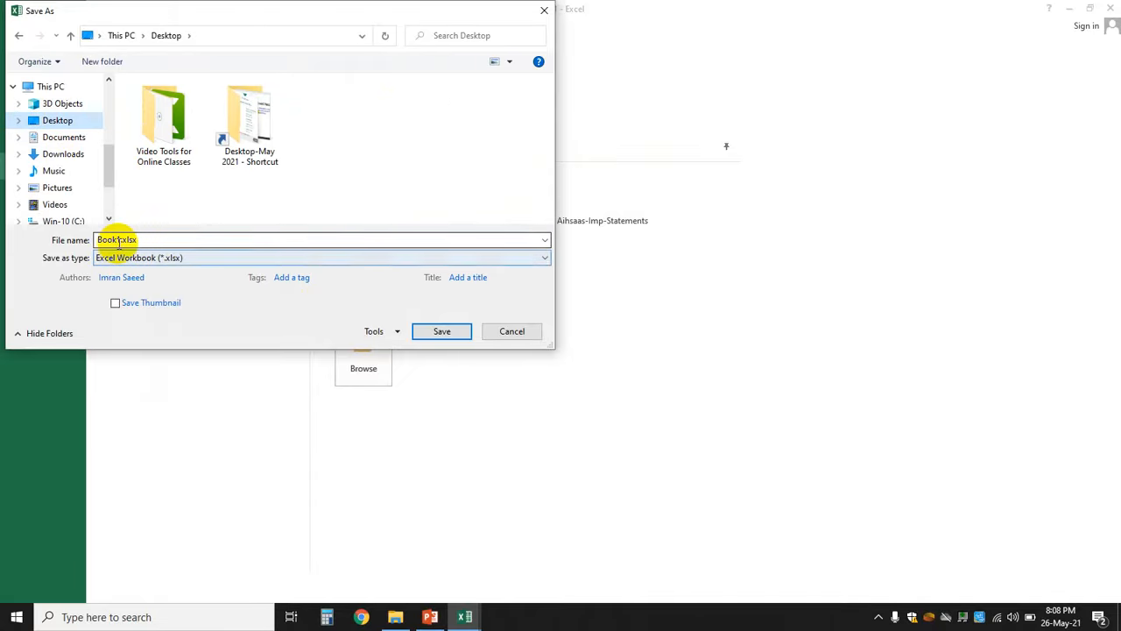
{"action": "double_click", "coordinate": [118, 242]}
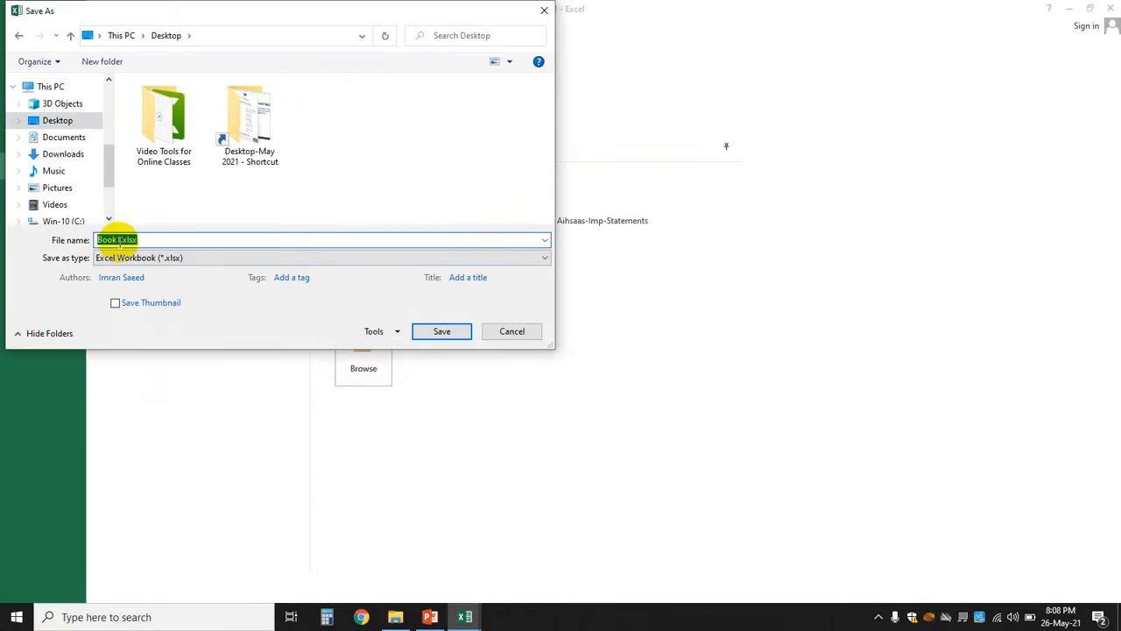
{"action": "left_click", "coordinate": [118, 242]}
{"action": "key", "text": "BackSpace"}
{"action": "key", "text": "BackSpace"}
{"action": "key", "text": "BackSpace"}
{"action": "key", "text": "BackSpace"}
{"action": "key", "text": "BackSpace"}
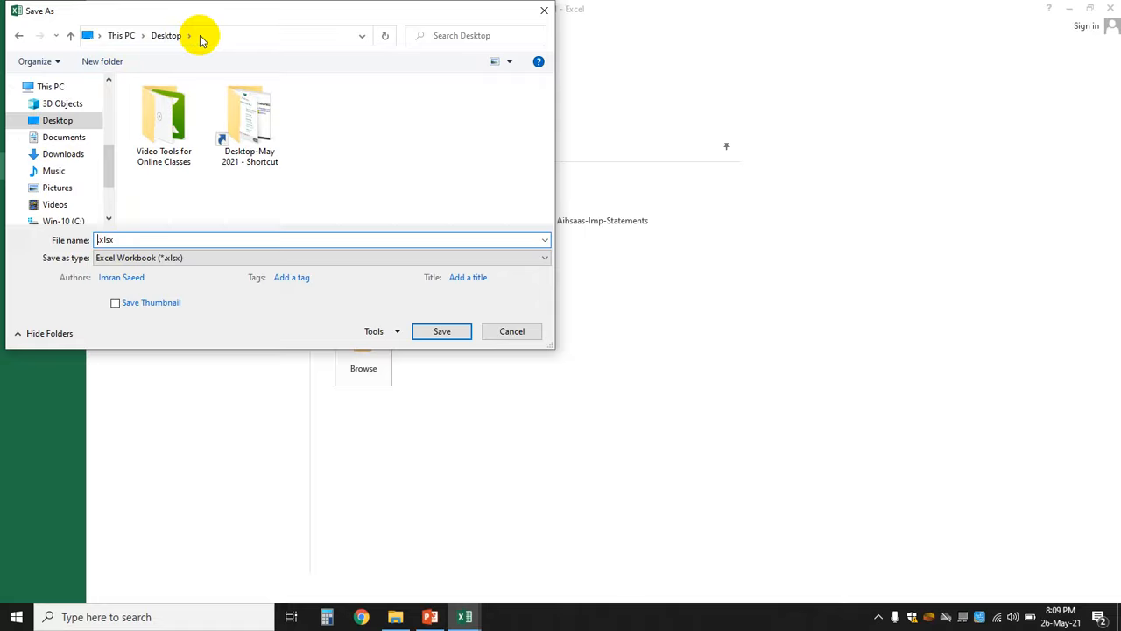
{"action": "type", "text": "Fisrt"}
{"action": "type", "text": "Lecture"}
{"action": "key", "text": "Left"}
{"action": "key", "text": "Left"}
{"action": "key", "text": "Left"}
{"action": "key", "text": "Left"}
{"action": "key", "text": "Left"}
{"action": "key", "text": "Left"}
{"action": "key", "text": "Left"}
{"action": "type", "text": "-"}
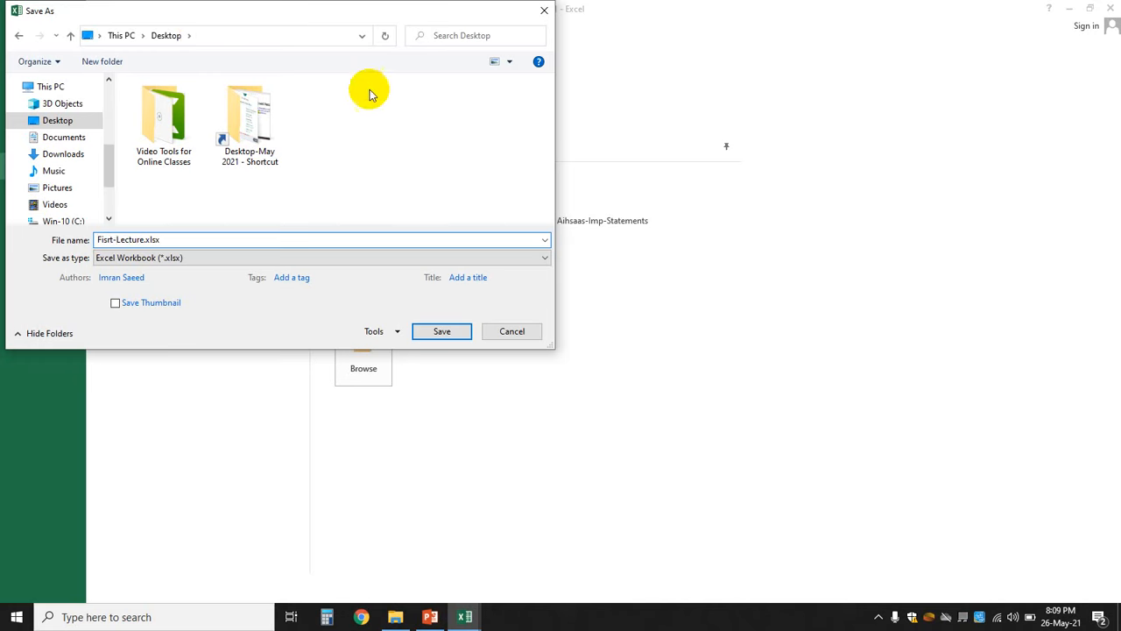
{"action": "left_click", "coordinate": [459, 333]}
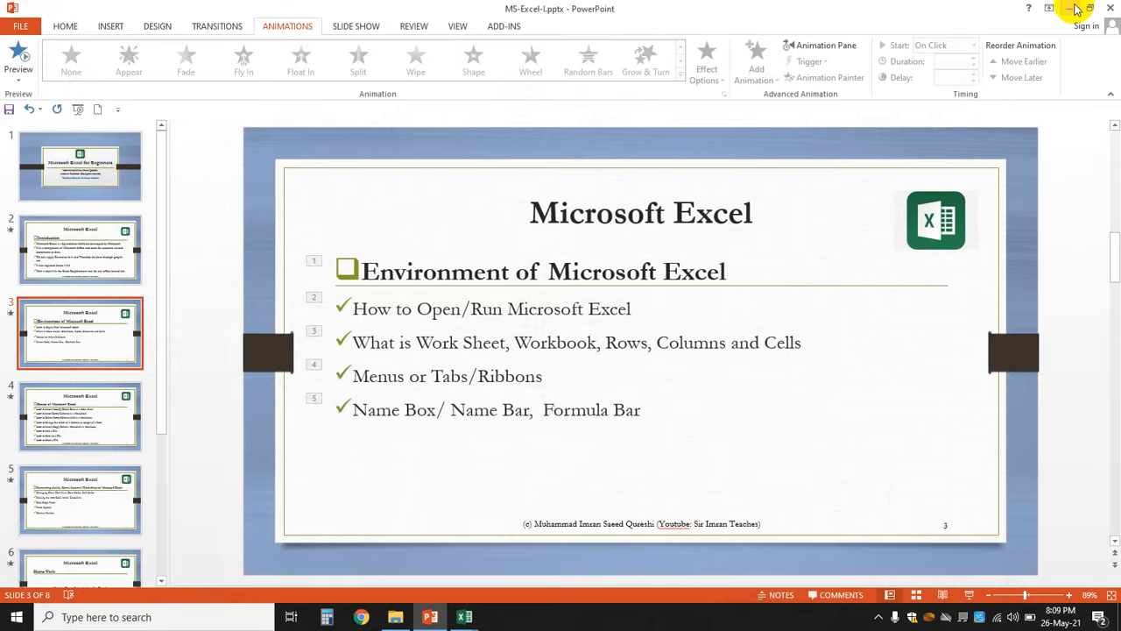
- Minimize the Excel, PowerPoint and file browser windows to reveal the saved workbook on the desktop
{"action": "left_click", "coordinate": [1071, 7]}
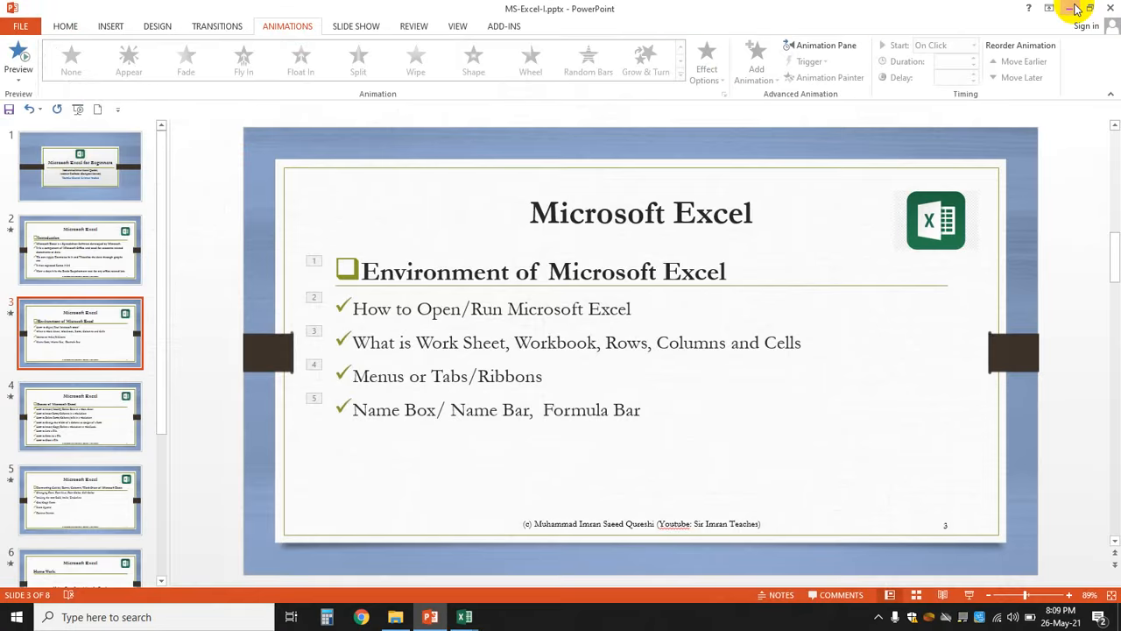
{"action": "left_click", "coordinate": [1074, 8]}
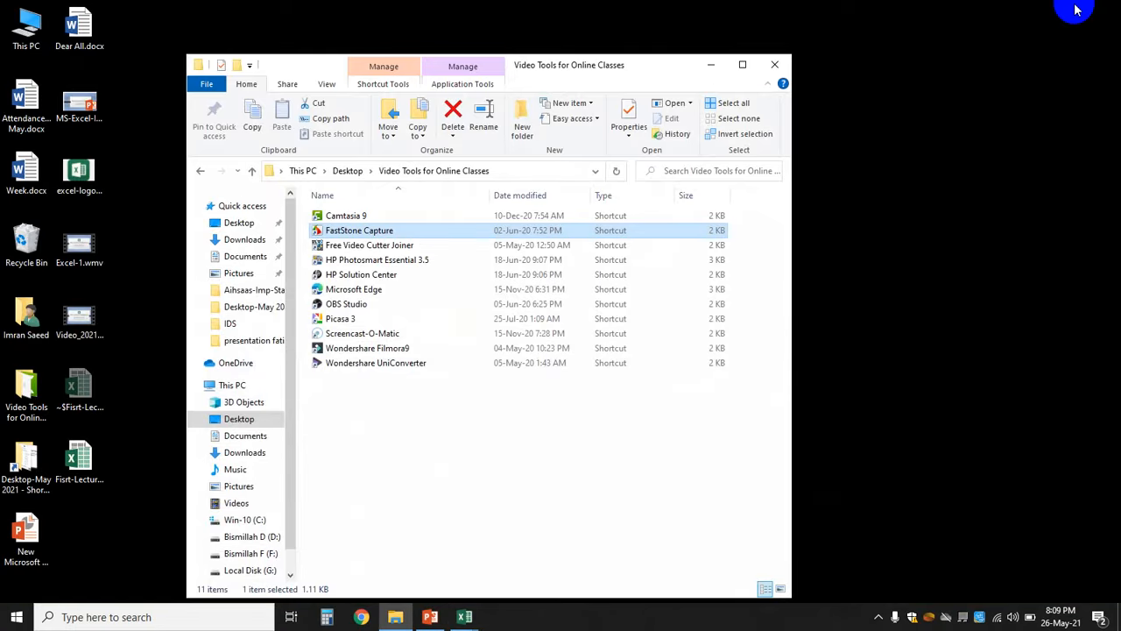
{"action": "left_click", "coordinate": [711, 64]}
{"action": "left_click", "coordinate": [91, 460]}
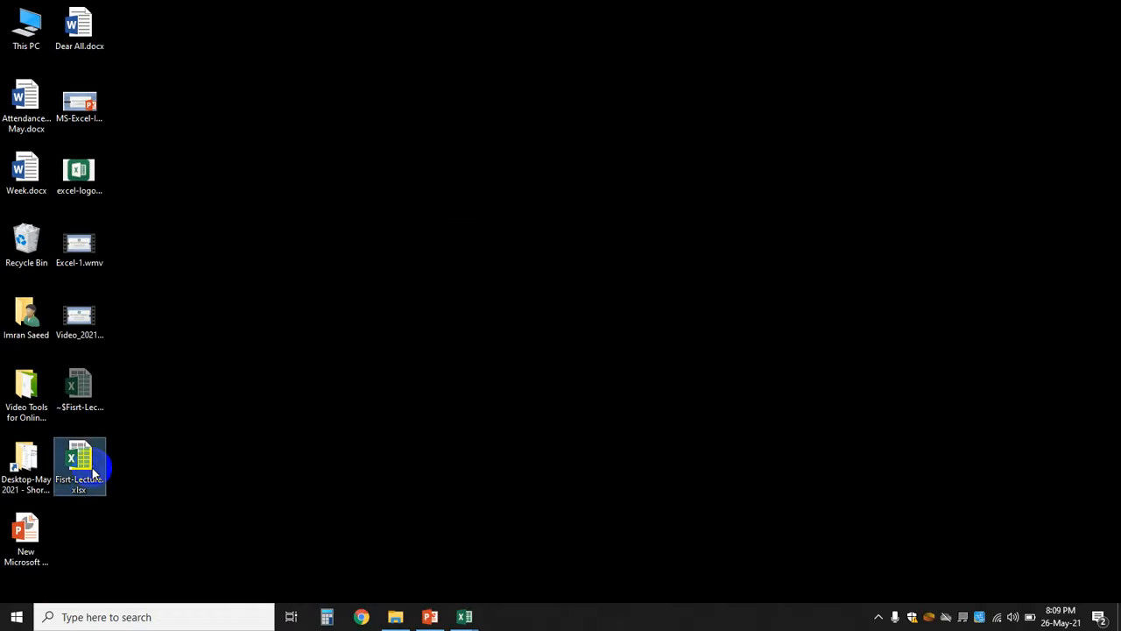
{"action": "mouse_move", "coordinate": [464, 617]}
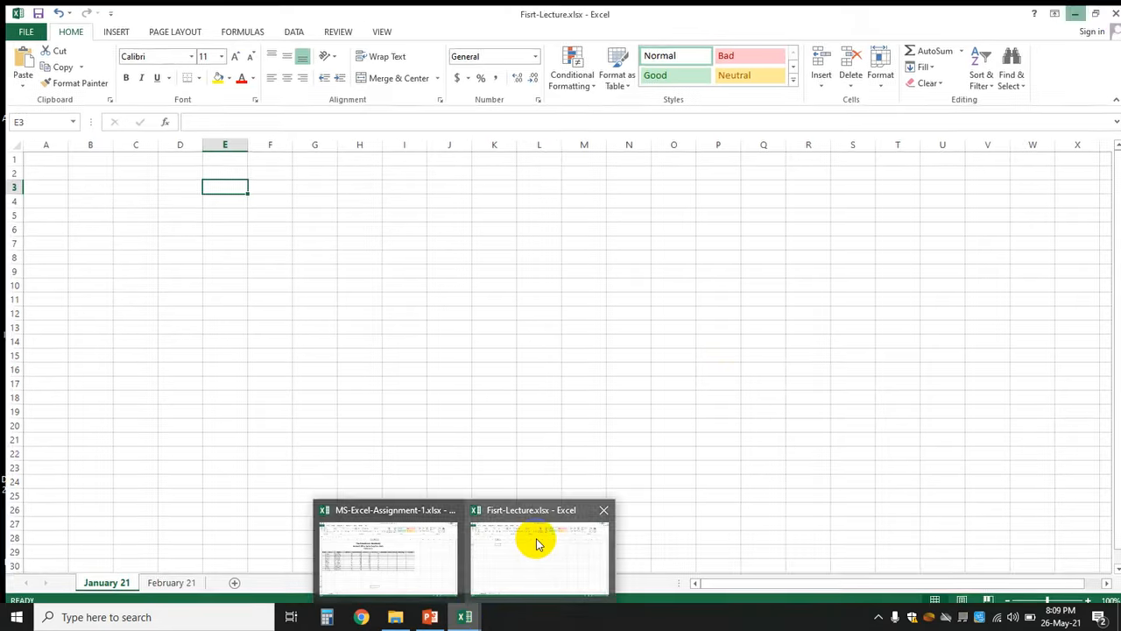
{"action": "left_click", "coordinate": [538, 543]}
{"action": "left_click", "coordinate": [1074, 13]}
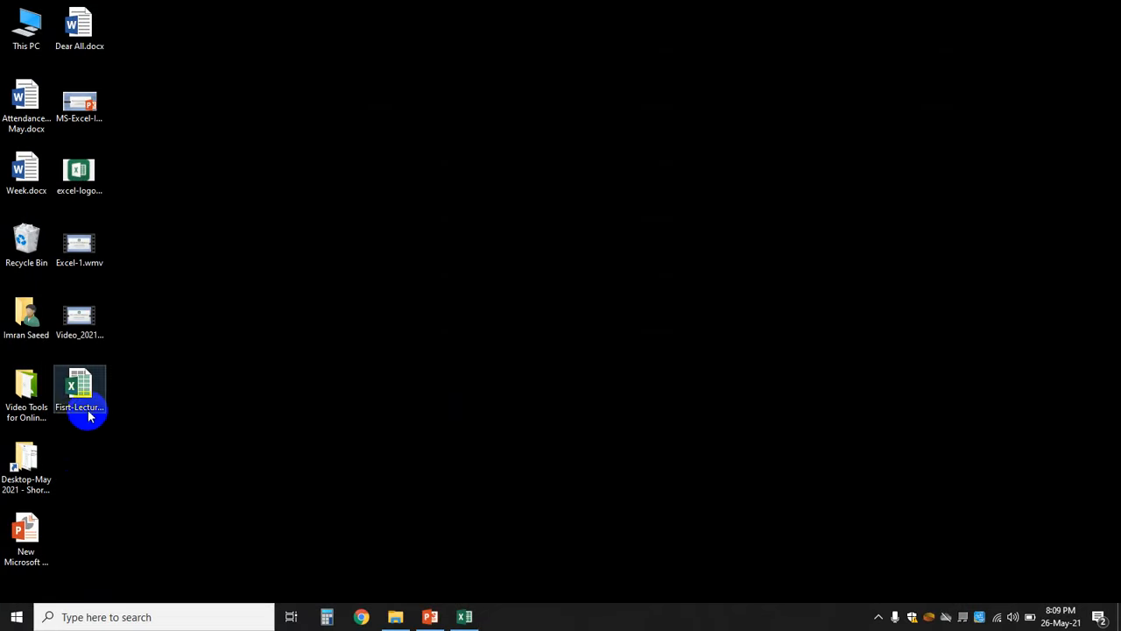
- Rename the desktop file from Fisrt-Lecture.xlsx to First-Lecture.xlsx
{"action": "left_click", "coordinate": [78, 417]}
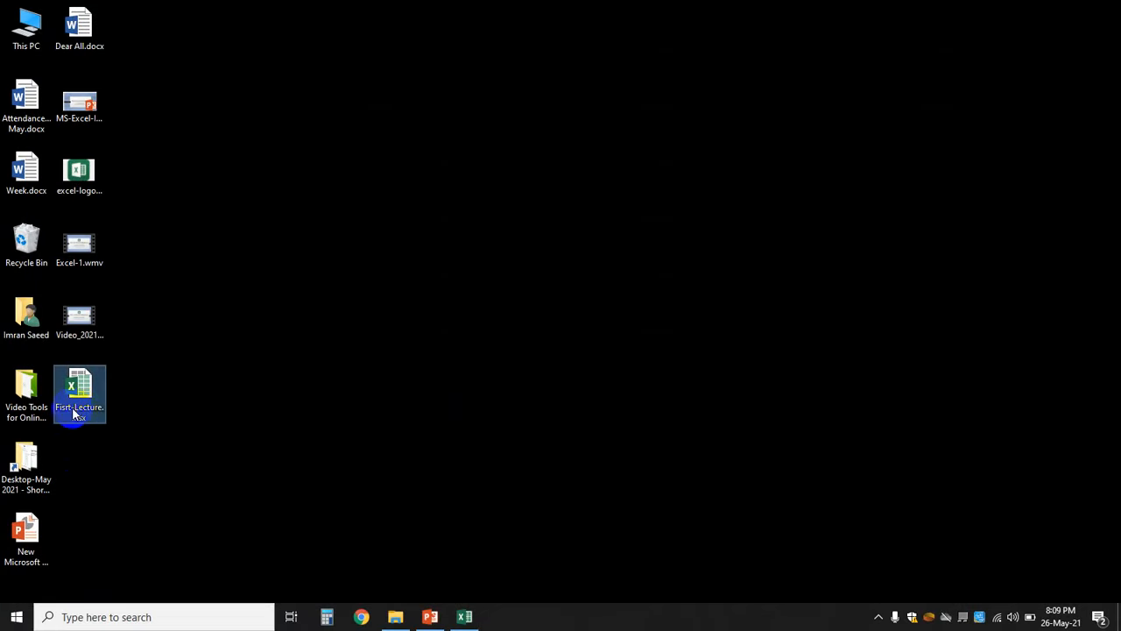
{"action": "left_click", "coordinate": [73, 409]}
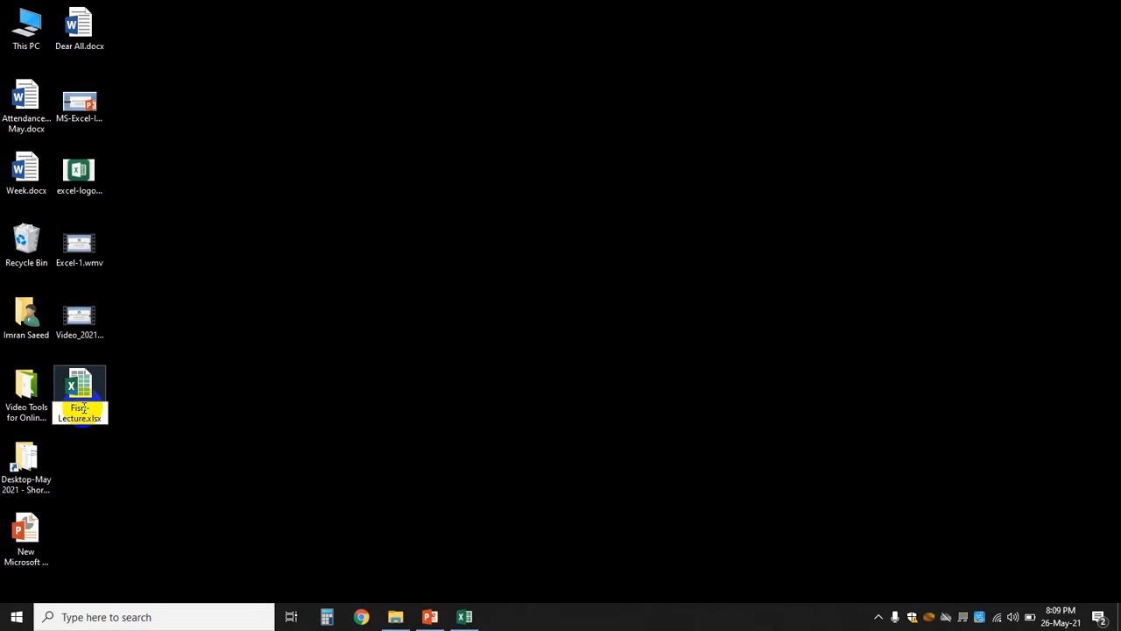
{"action": "key", "text": "BackSpace"}
{"action": "key", "text": "BackSpace"}
{"action": "type", "text": "rs"}
{"action": "left_click", "coordinate": [140, 412]}
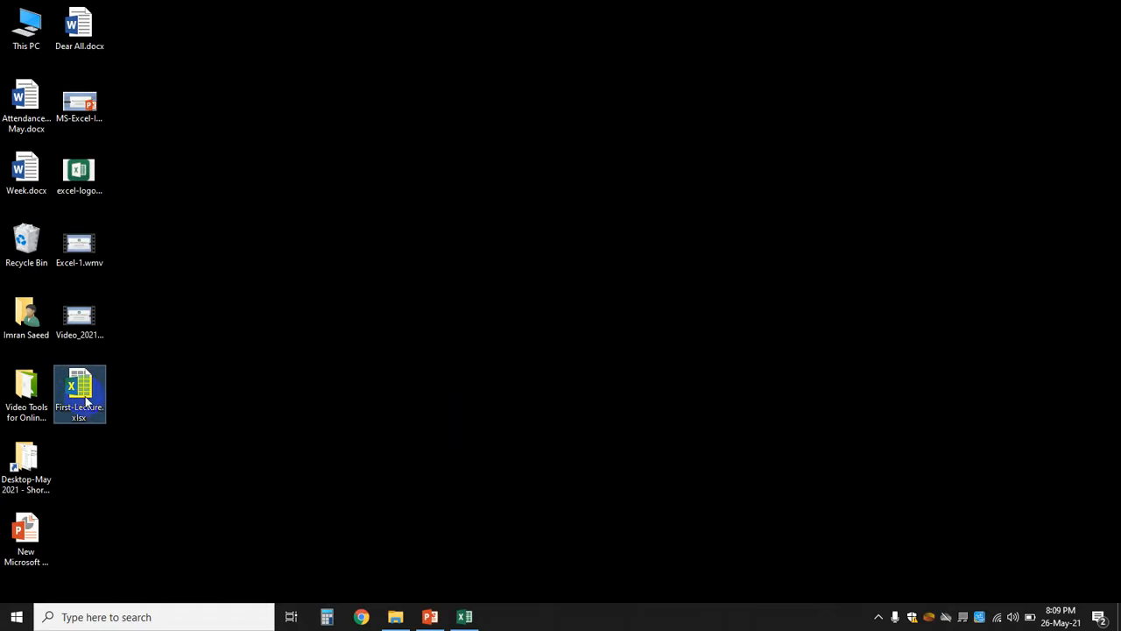
- Open First-Lecture.xlsx from the desktop in Excel
{"action": "left_click", "coordinate": [279, 342]}
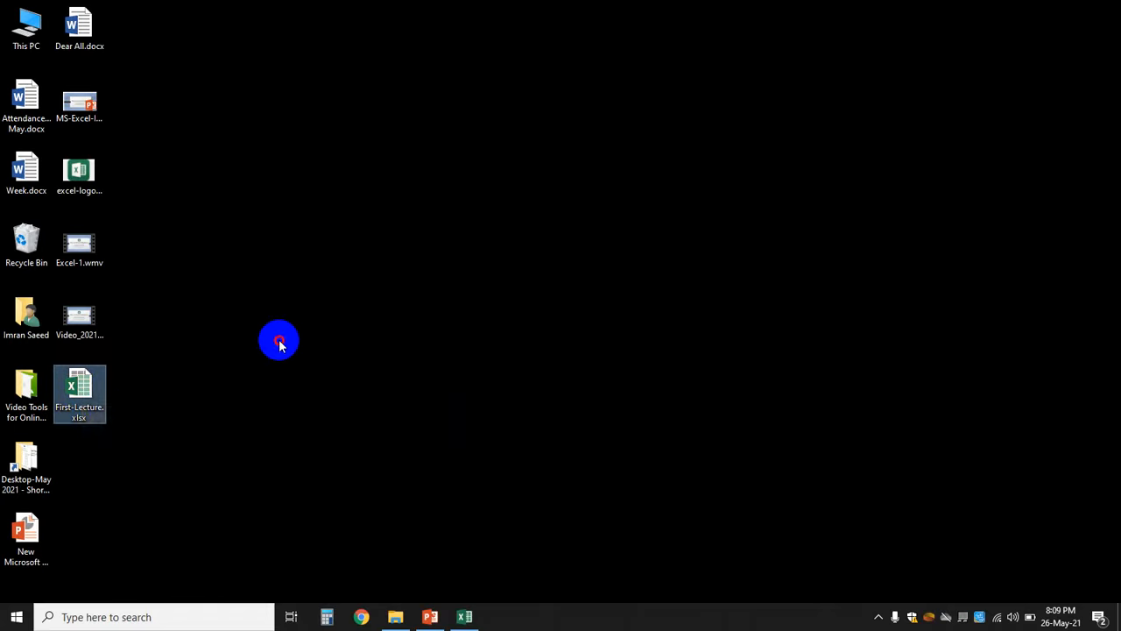
{"action": "left_click", "coordinate": [73, 416]}
{"action": "left_click", "coordinate": [211, 395]}
{"action": "left_click", "coordinate": [79, 396]}
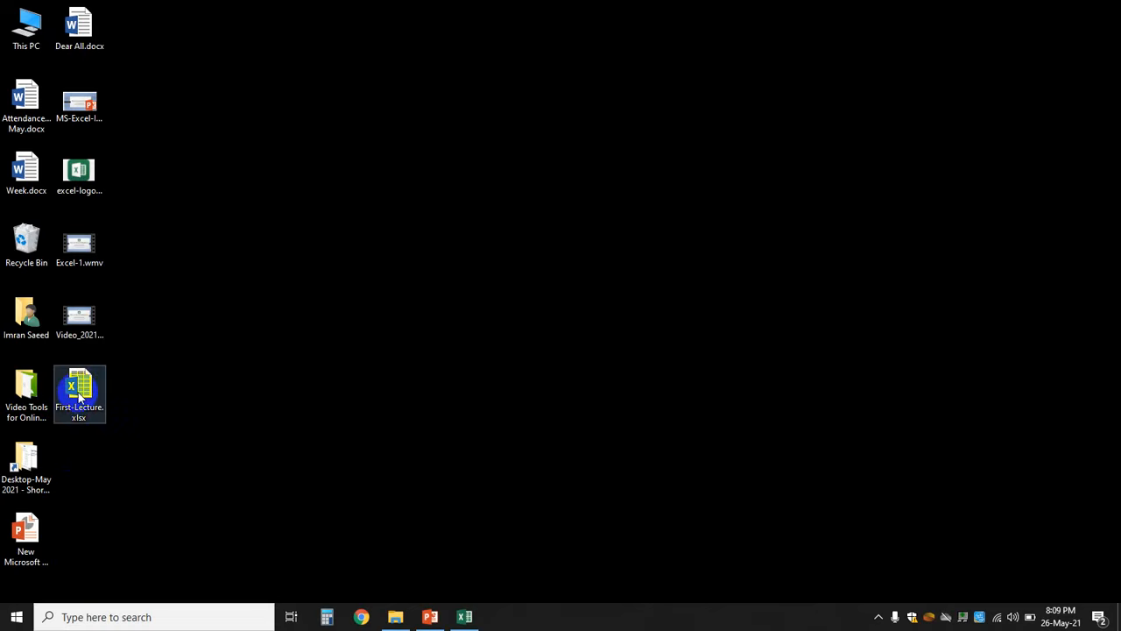
{"action": "double_click", "coordinate": [79, 396]}
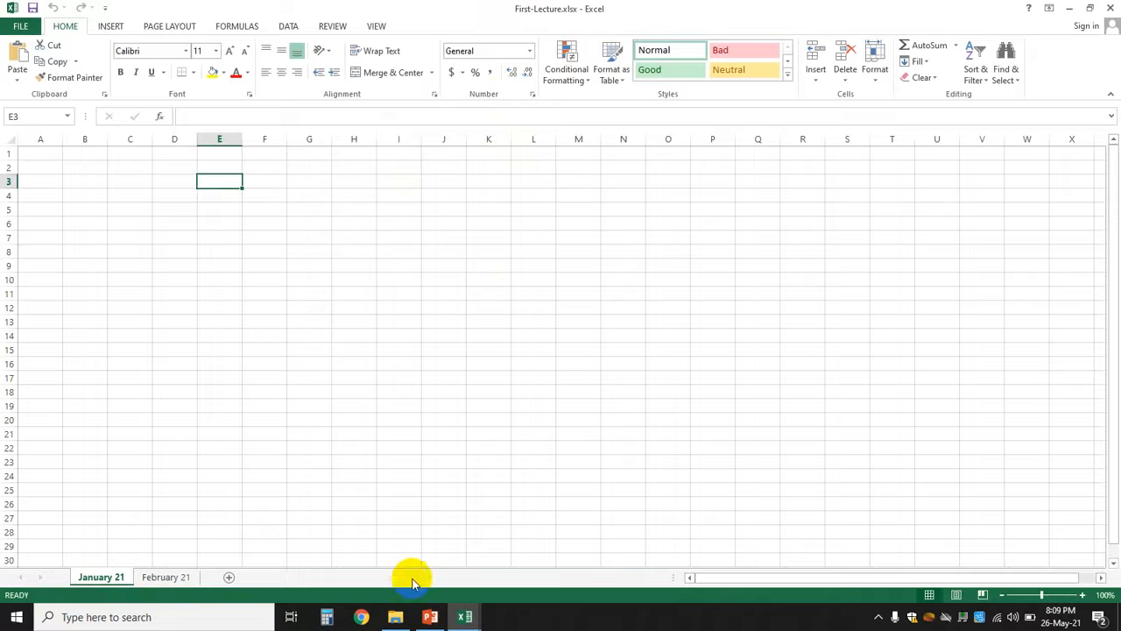
- Bring the PowerPoint presentation back to the front from the taskbar
{"action": "left_click", "coordinate": [428, 615]}
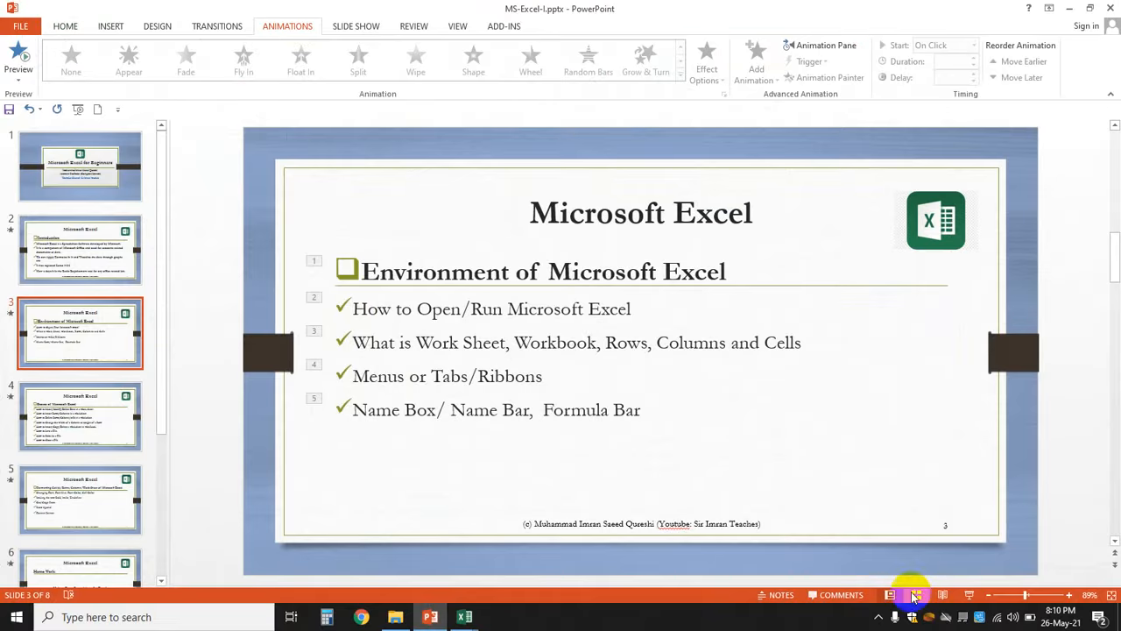
- Run slide 3 as a slide show, revealing the Excel environment heading, How to Open/Run, and worksheets bullet
{"action": "left_click", "coordinate": [971, 597]}
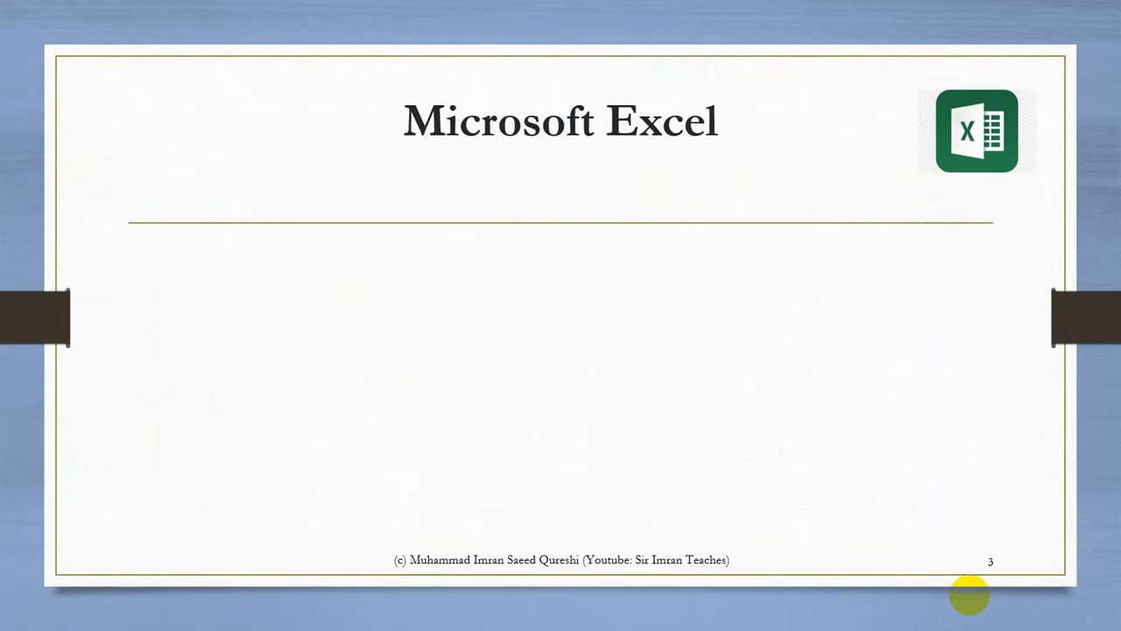
{"action": "left_click", "coordinate": [970, 595]}
{"action": "left_click", "coordinate": [970, 595]}
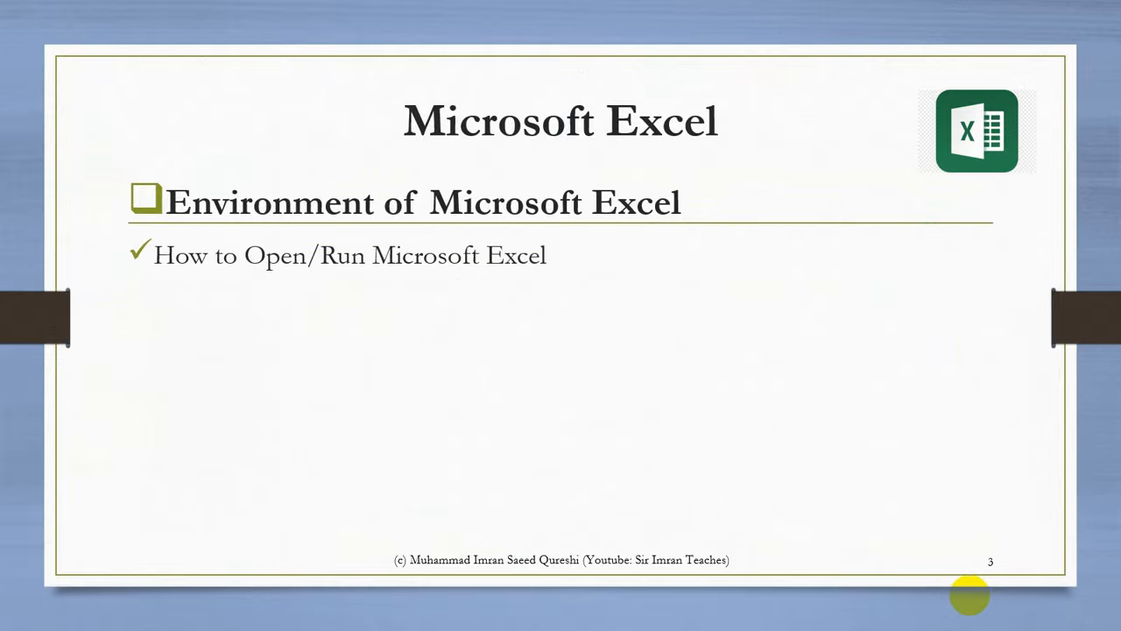
{"action": "left_click", "coordinate": [970, 594]}
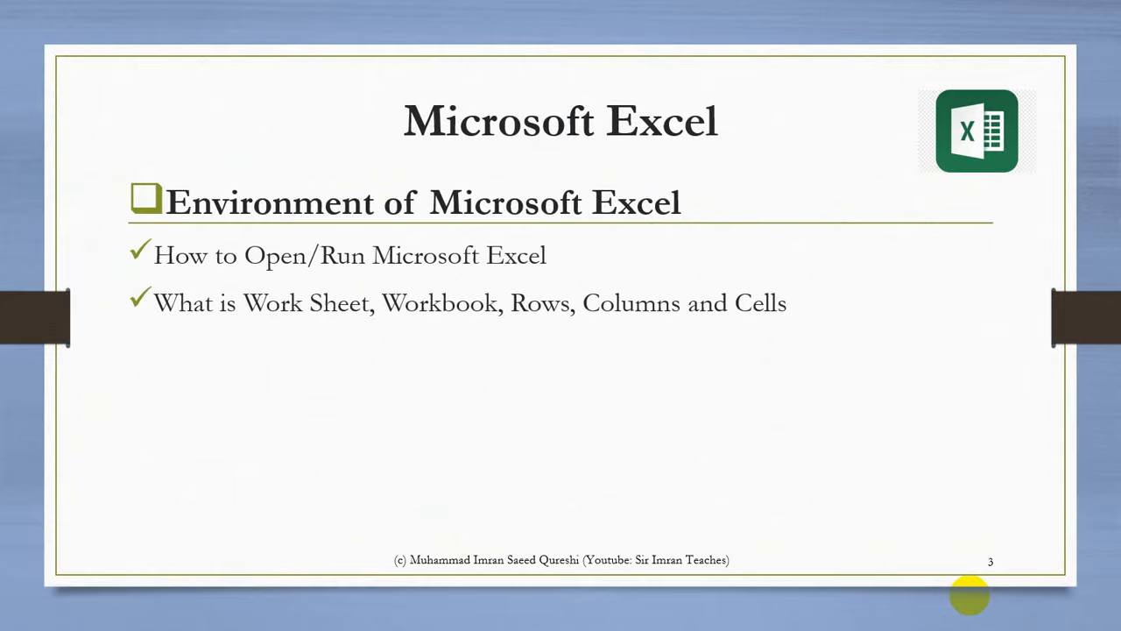
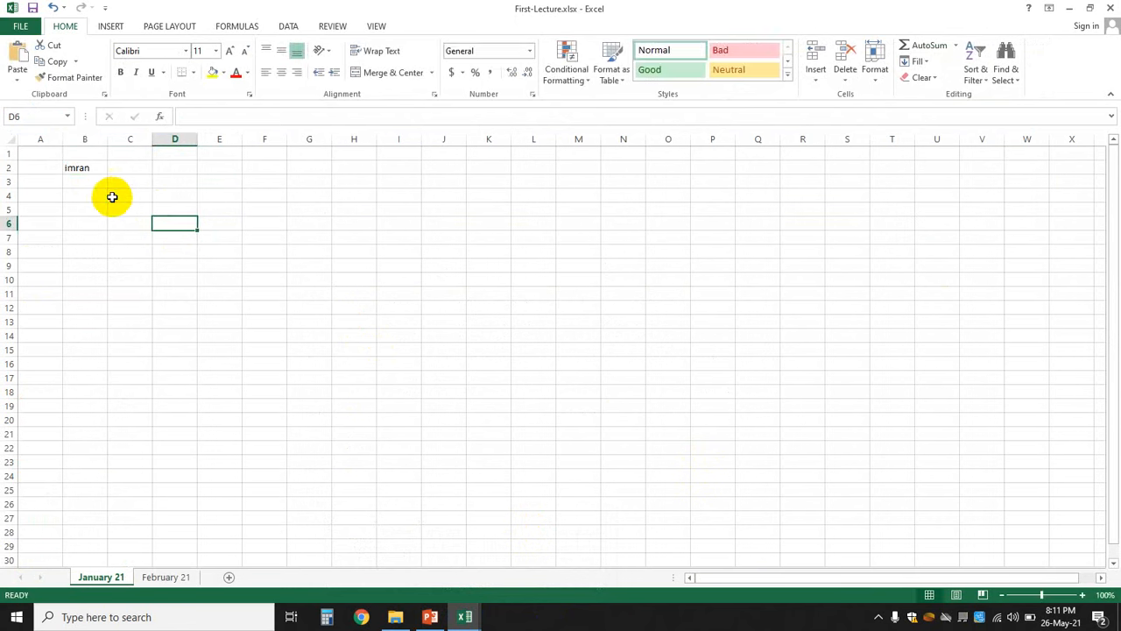
- Append the surname after the first name directly inside cell B2
{"action": "left_click", "coordinate": [77, 168]}
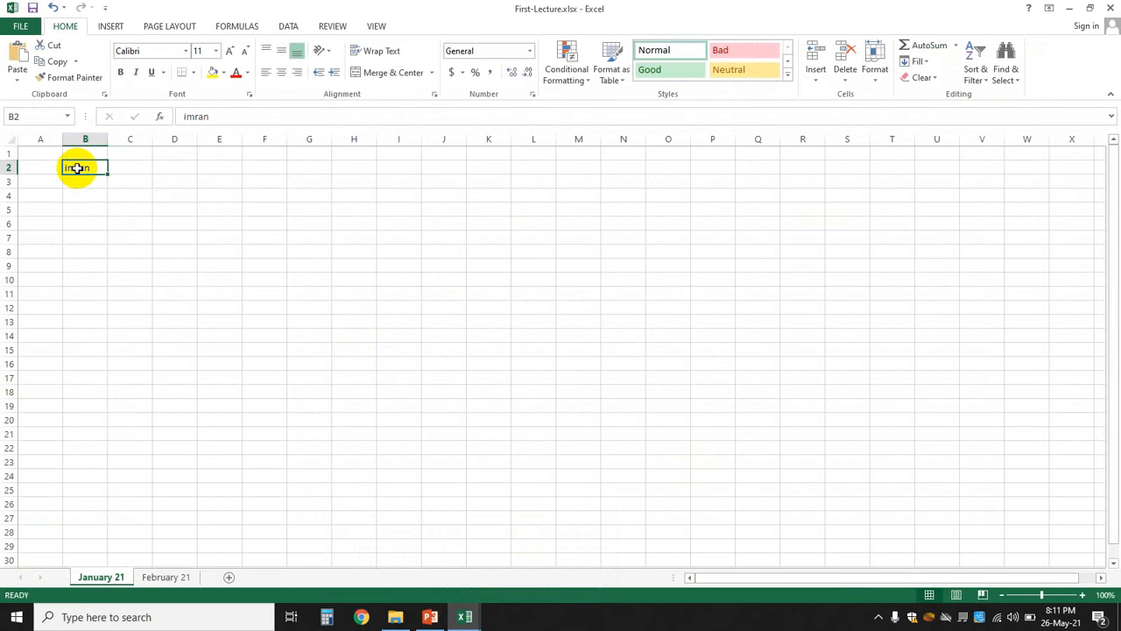
{"action": "left_click", "coordinate": [15, 116]}
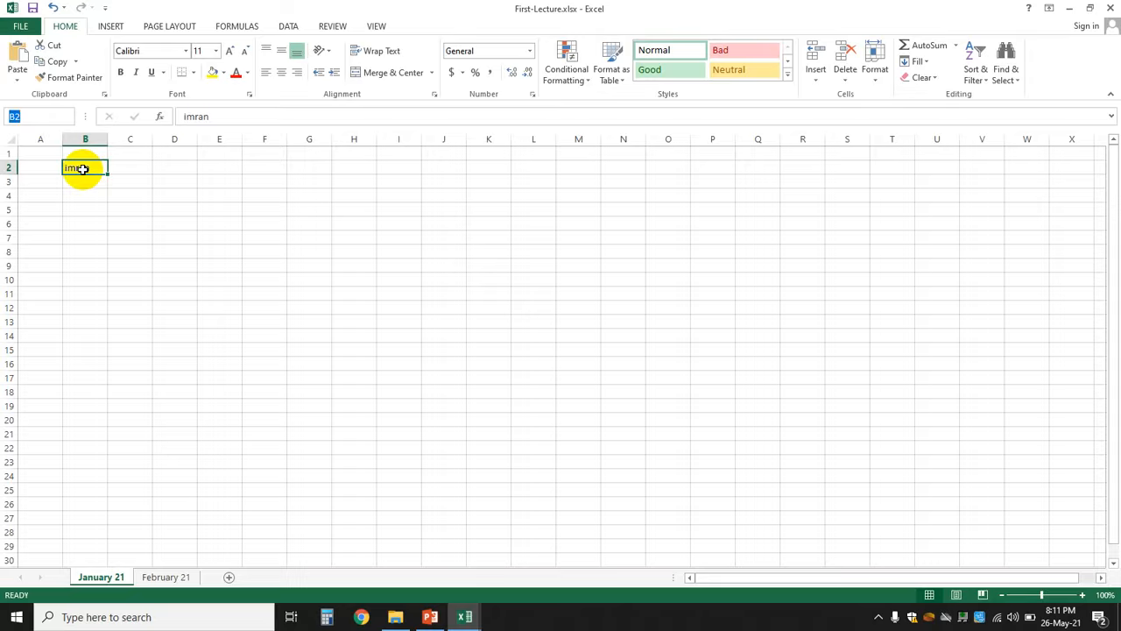
{"action": "double_click", "coordinate": [239, 117]}
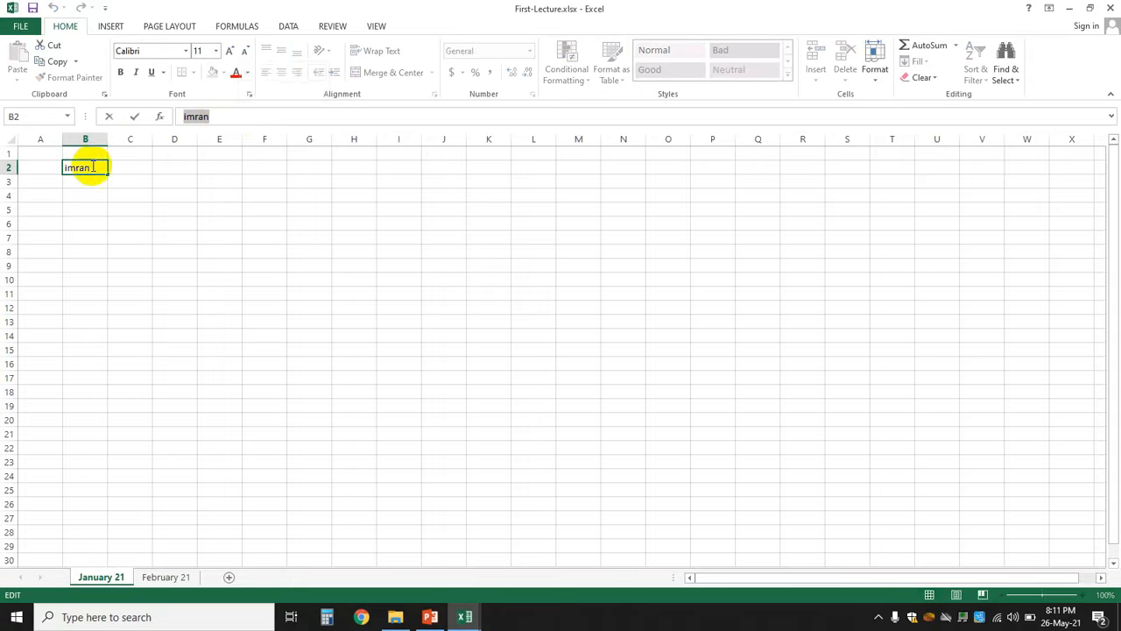
{"action": "left_click", "coordinate": [220, 116]}
{"action": "left_click", "coordinate": [89, 169]}
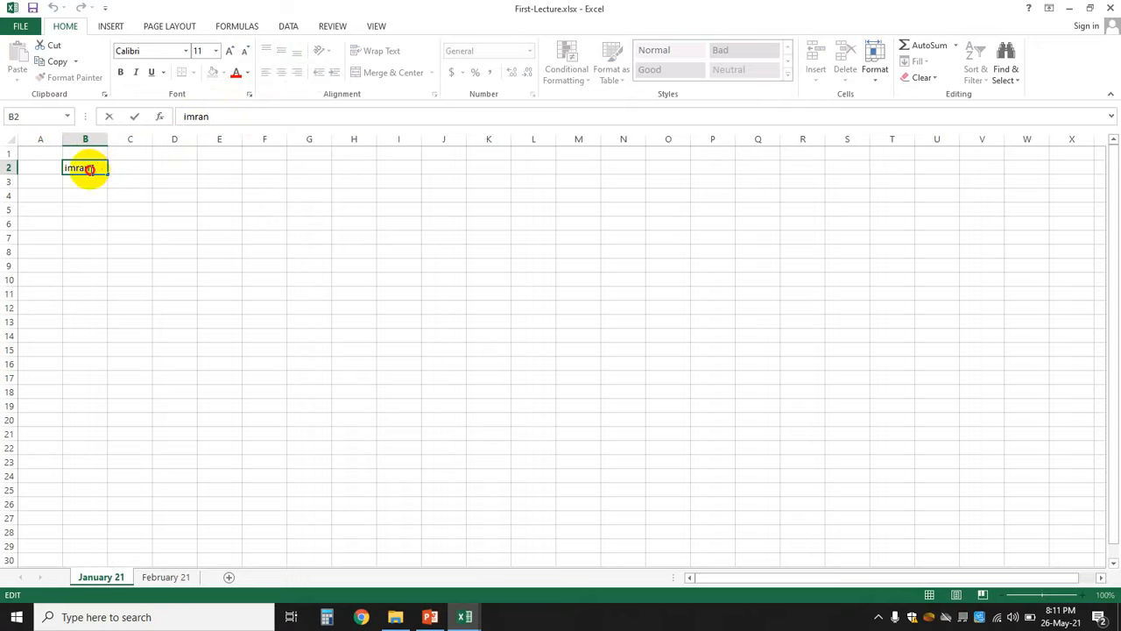
{"action": "double_click", "coordinate": [89, 169]}
{"action": "left_click", "coordinate": [90, 169]}
{"action": "left_click", "coordinate": [235, 238]}
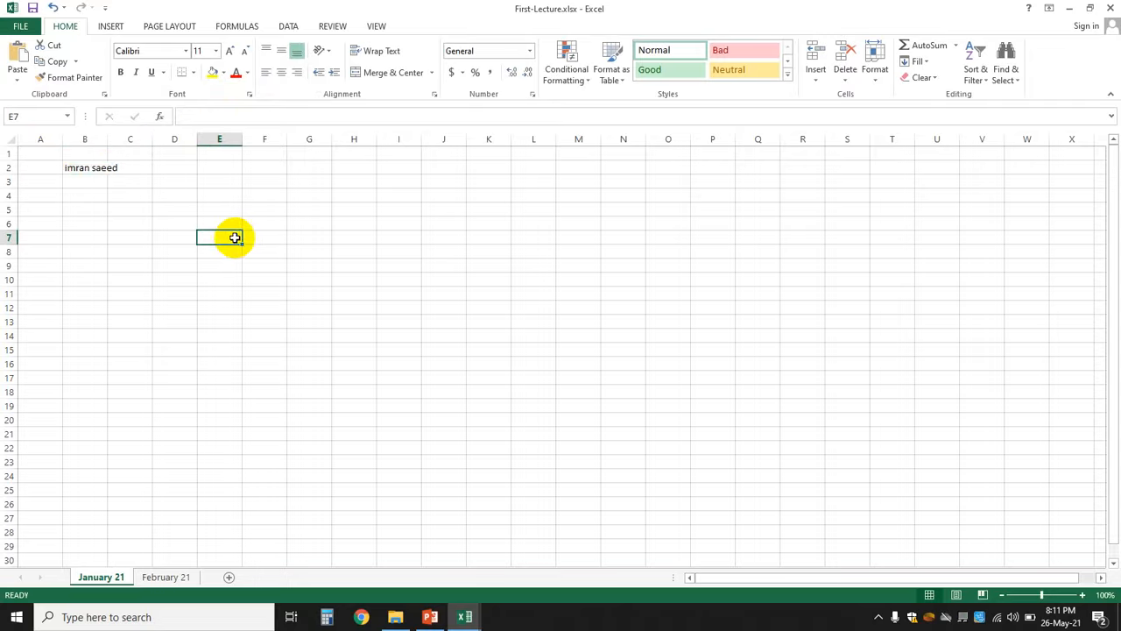
- Delete the added surname from B2, leaving only the first name
{"action": "left_click", "coordinate": [88, 167]}
{"action": "double_click", "coordinate": [91, 167]}
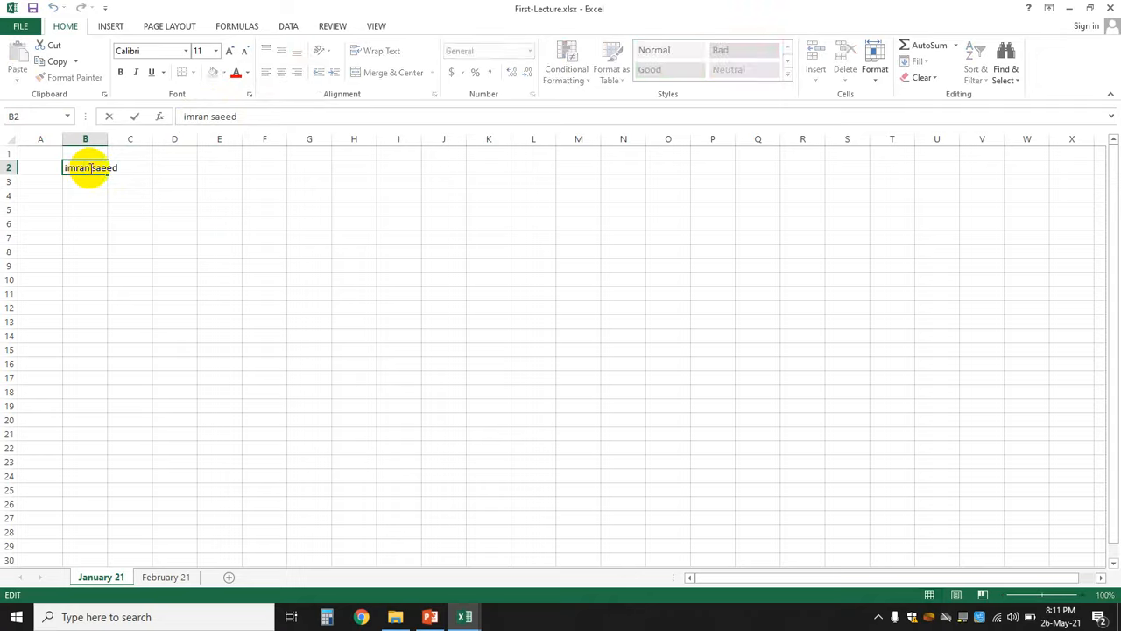
{"action": "key", "text": "Delete"}
{"action": "key", "text": "Delete"}
{"action": "key", "text": "Delete"}
{"action": "key", "text": "Delete"}
{"action": "key", "text": "Delete"}
{"action": "key", "text": "Delete"}
{"action": "left_click", "coordinate": [153, 281]}
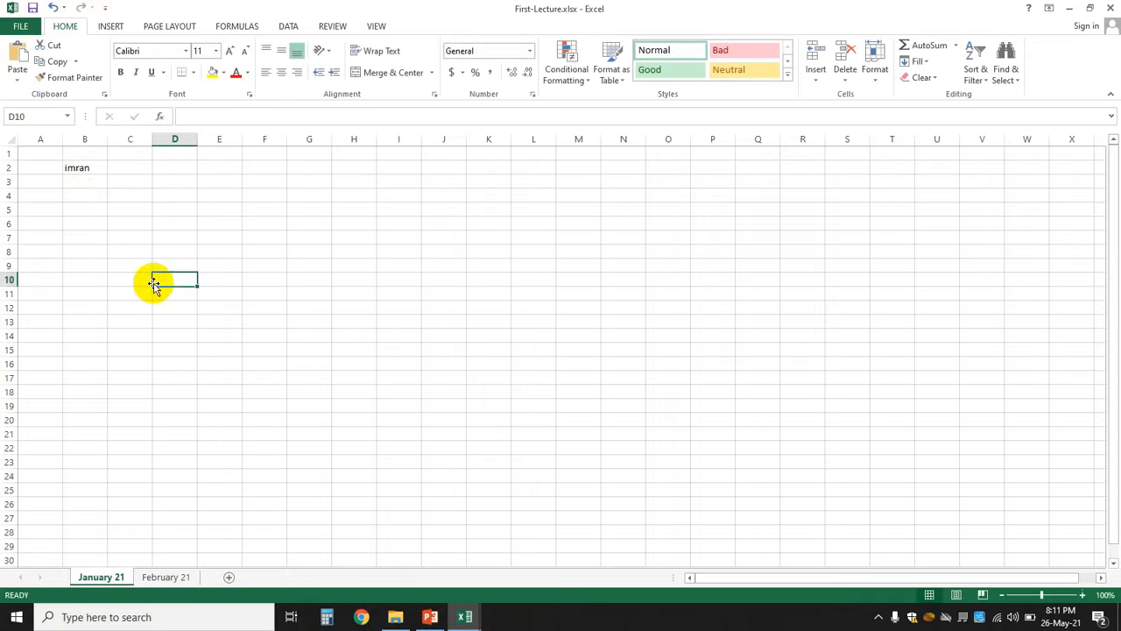
- Re-add the surname to B2 via the formula bar, correcting a mistyped letter
{"action": "left_click", "coordinate": [78, 168]}
{"action": "left_click", "coordinate": [248, 117]}
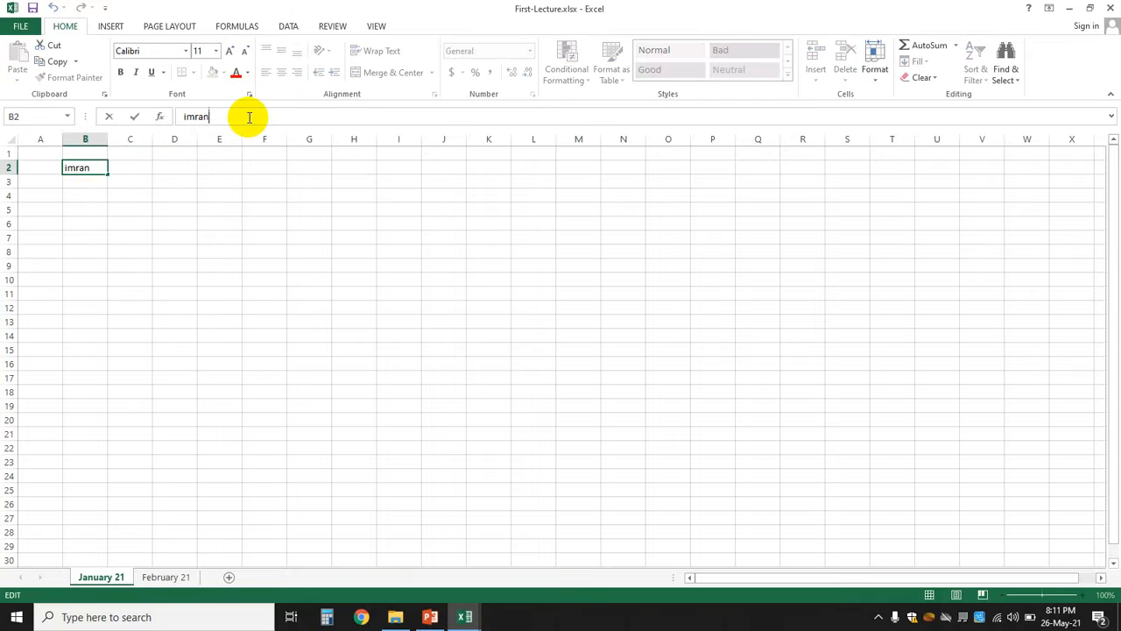
{"action": "key", "text": "Return"}
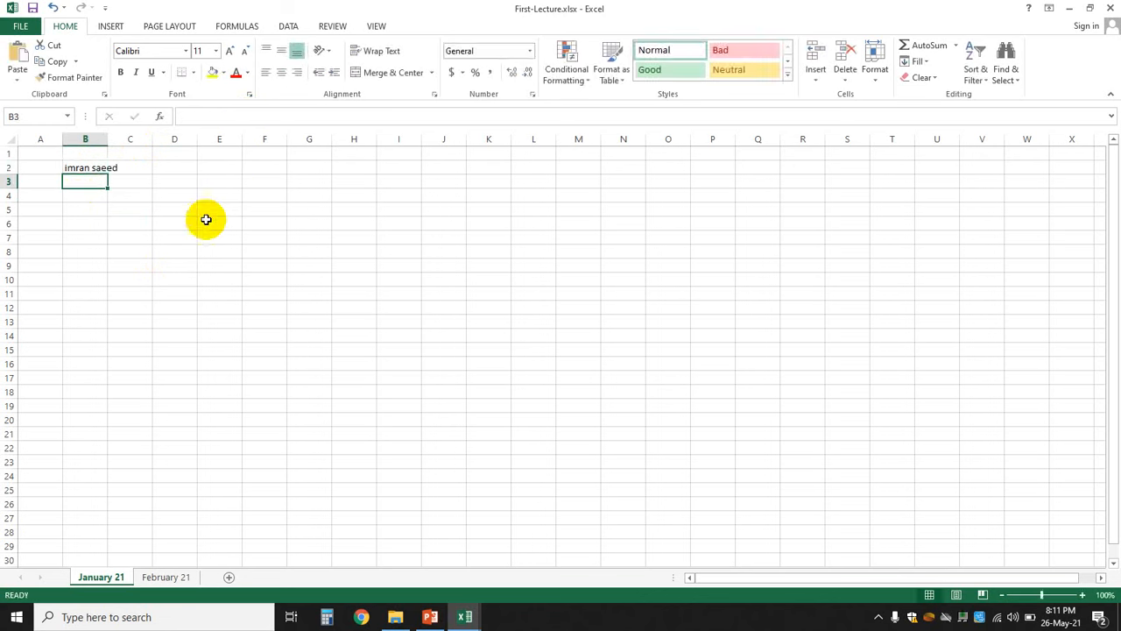
{"action": "left_click", "coordinate": [183, 281]}
{"action": "left_click", "coordinate": [92, 173]}
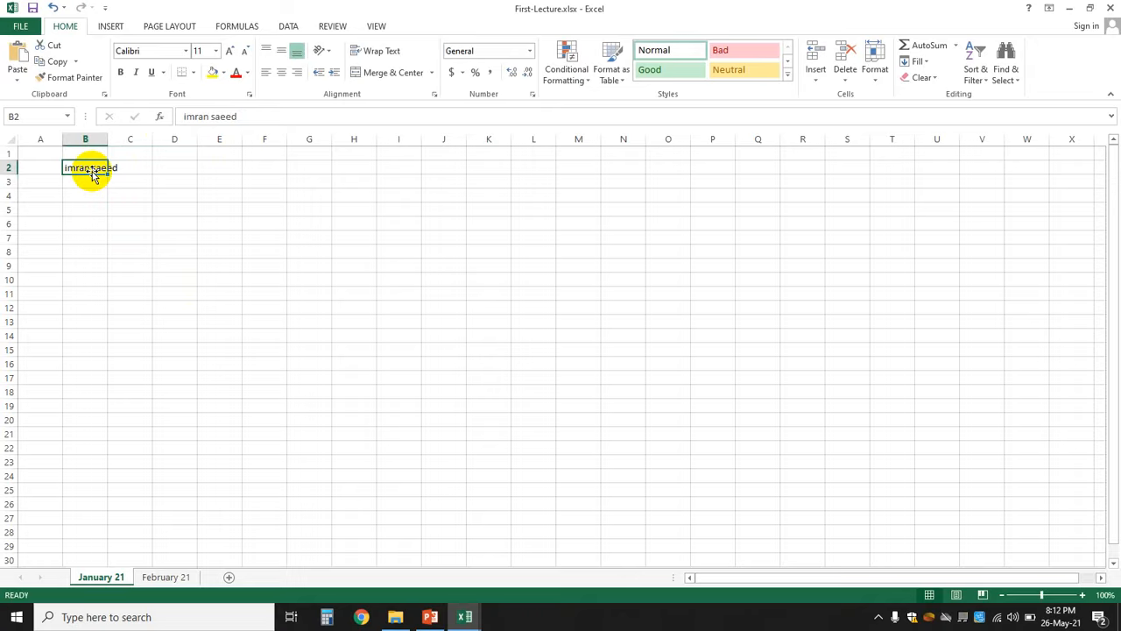
- Type the first name at the start of B2's text in the formula bar
{"action": "double_click", "coordinate": [92, 168]}
{"action": "left_click", "coordinate": [275, 114]}
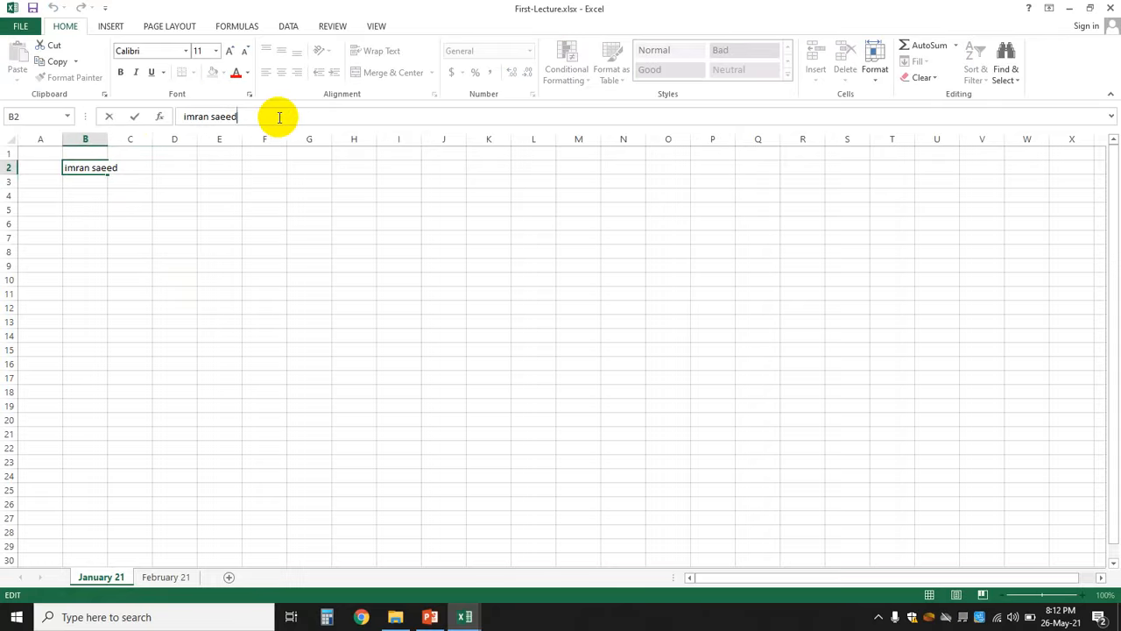
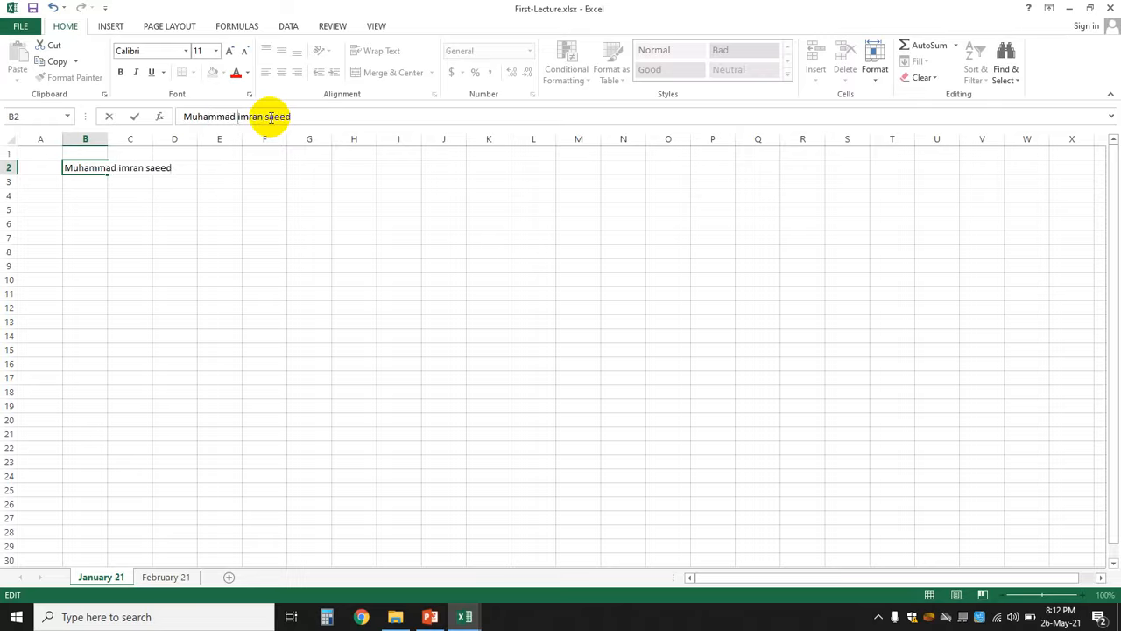
{"action": "key", "text": "Return"}
{"action": "left_click", "coordinate": [471, 195]}
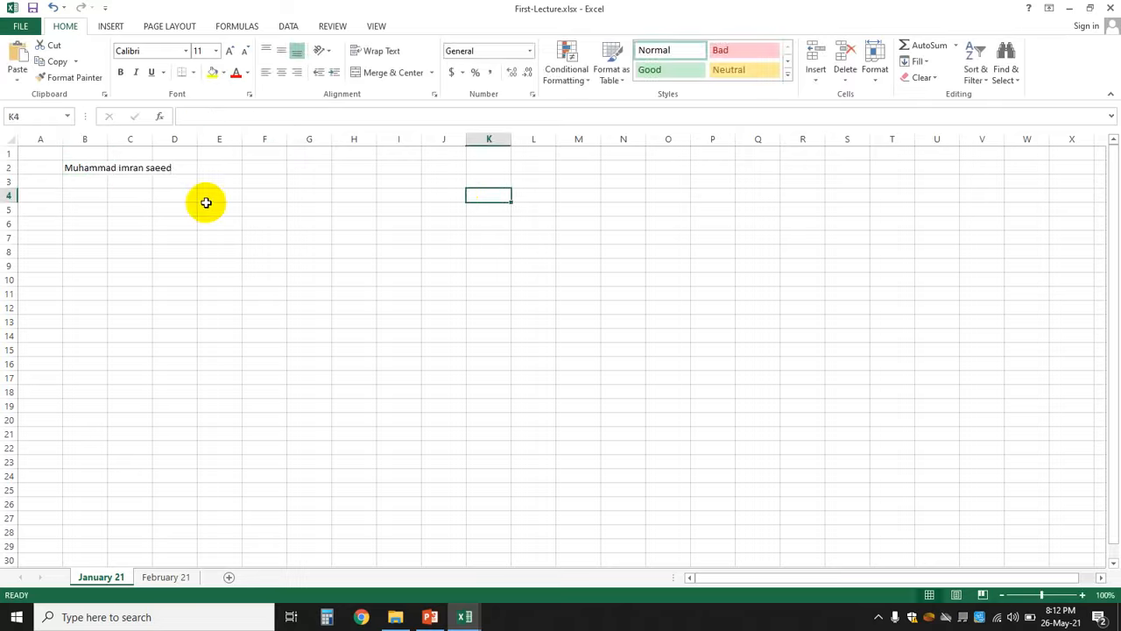
- Step through B2's full name in edit mode and leave it unchanged
{"action": "left_click", "coordinate": [87, 168]}
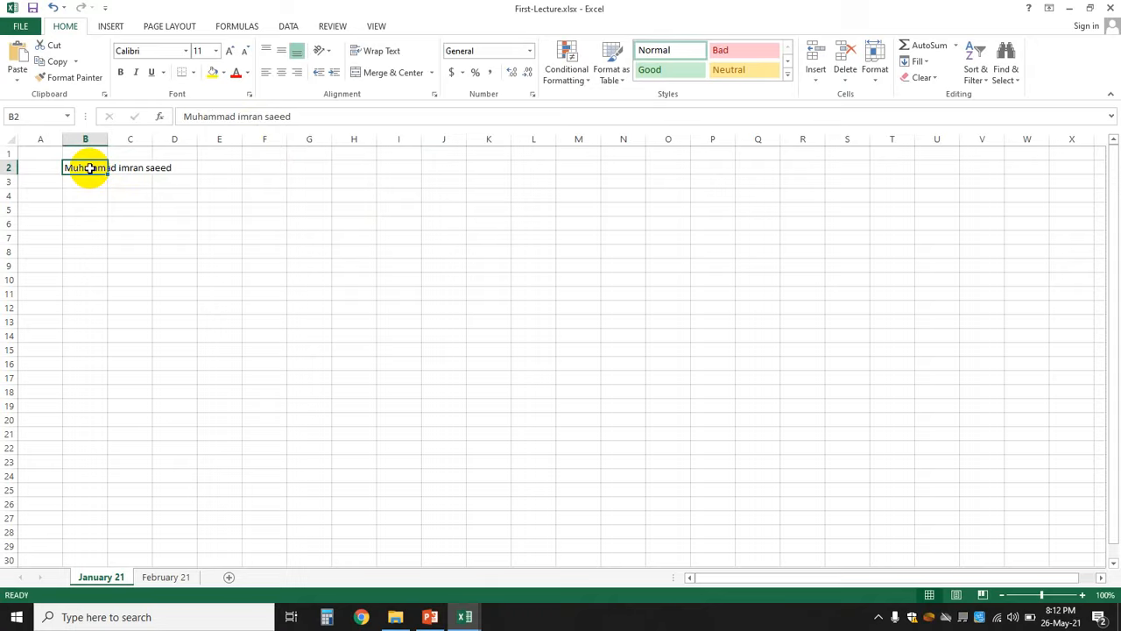
{"action": "left_click", "coordinate": [200, 241]}
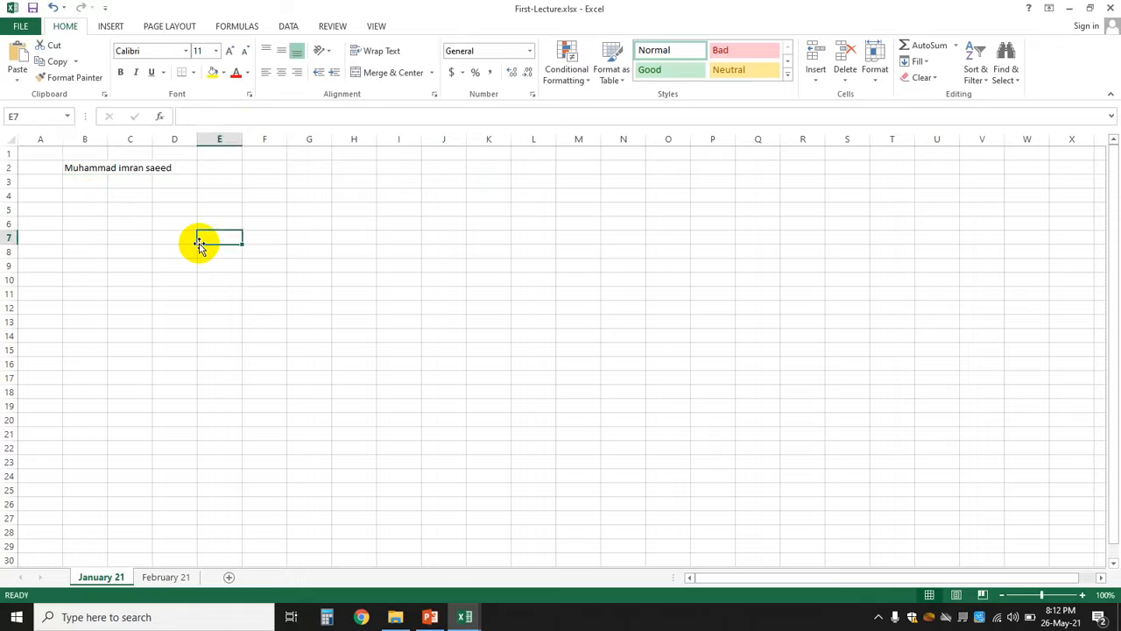
{"action": "left_click", "coordinate": [82, 167]}
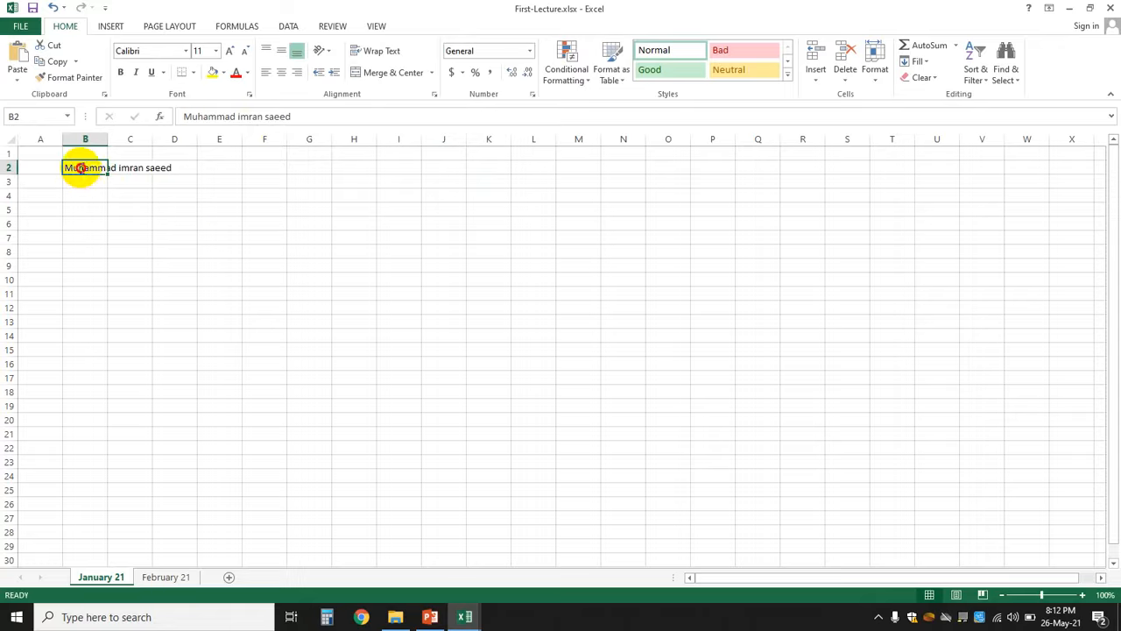
{"action": "double_click", "coordinate": [79, 167]}
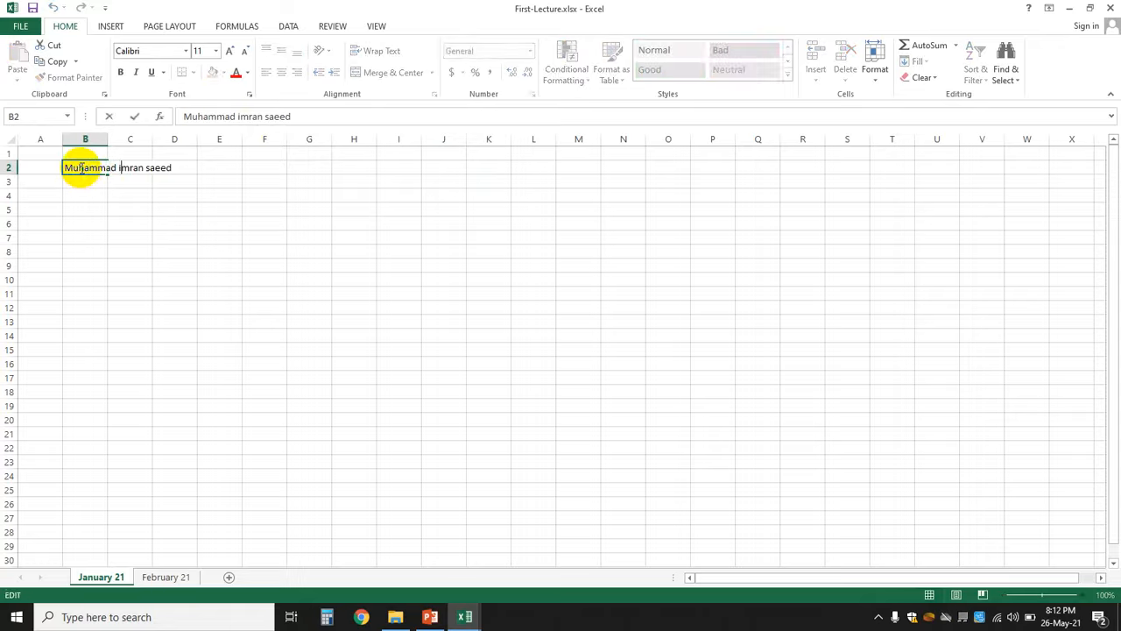
{"action": "key", "text": "Right"}
{"action": "key", "text": "Right"}
{"action": "key", "text": "Right"}
{"action": "key", "text": "Right"}
{"action": "key", "text": "Right"}
{"action": "key", "text": "Left"}
{"action": "key", "text": "Left"}
{"action": "key", "text": "Left"}
{"action": "left_click", "coordinate": [213, 233]}
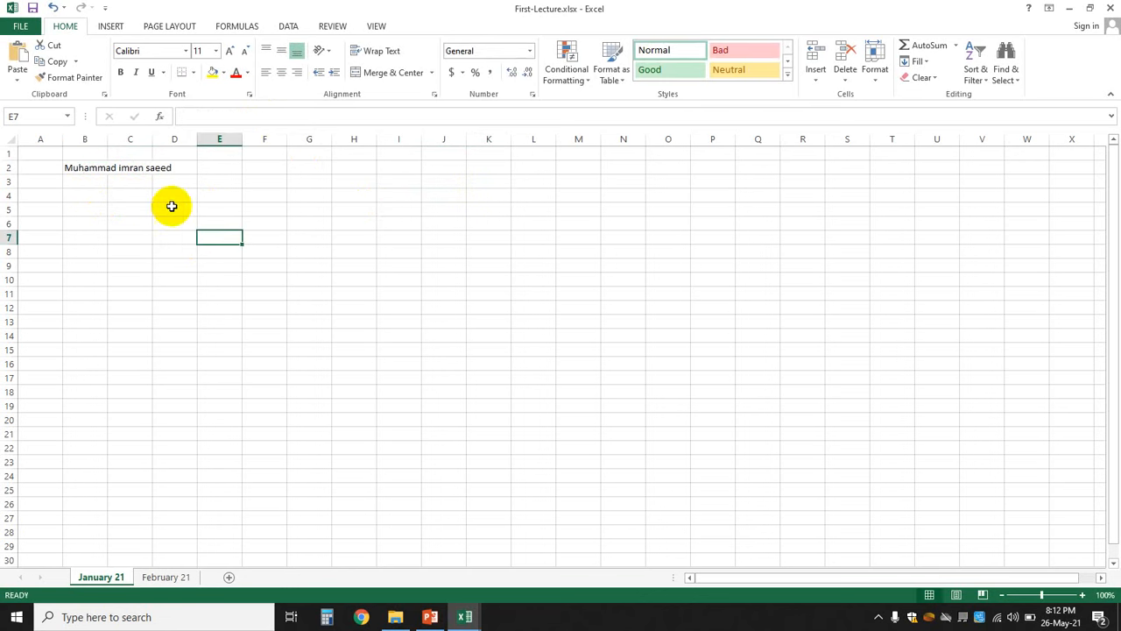
{"action": "left_click", "coordinate": [84, 166]}
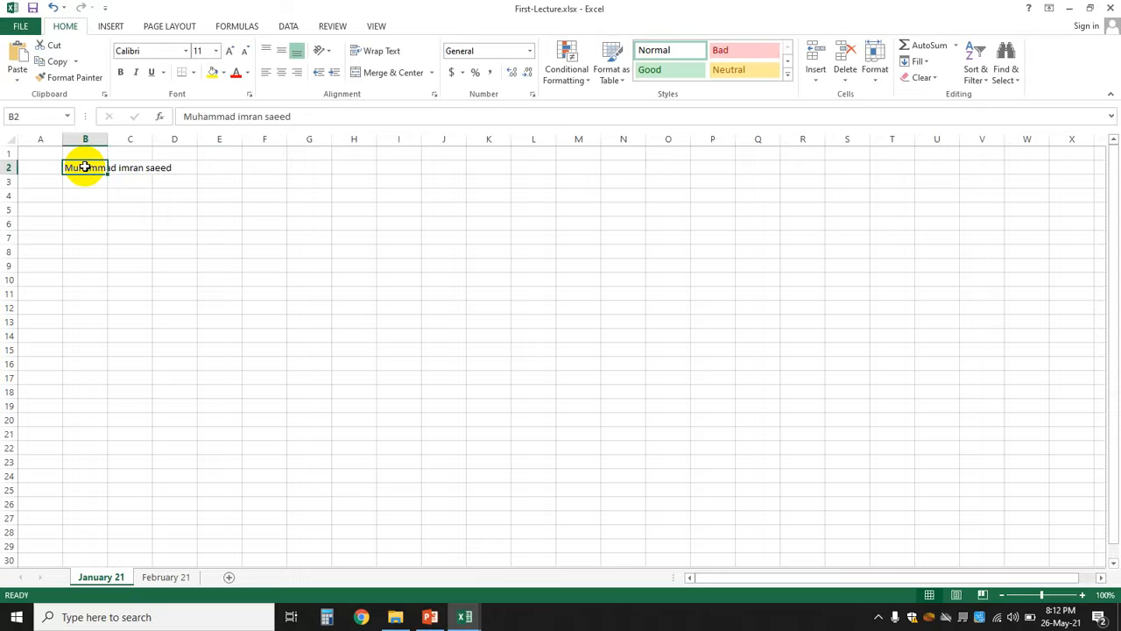
{"action": "key", "text": "Delete"}
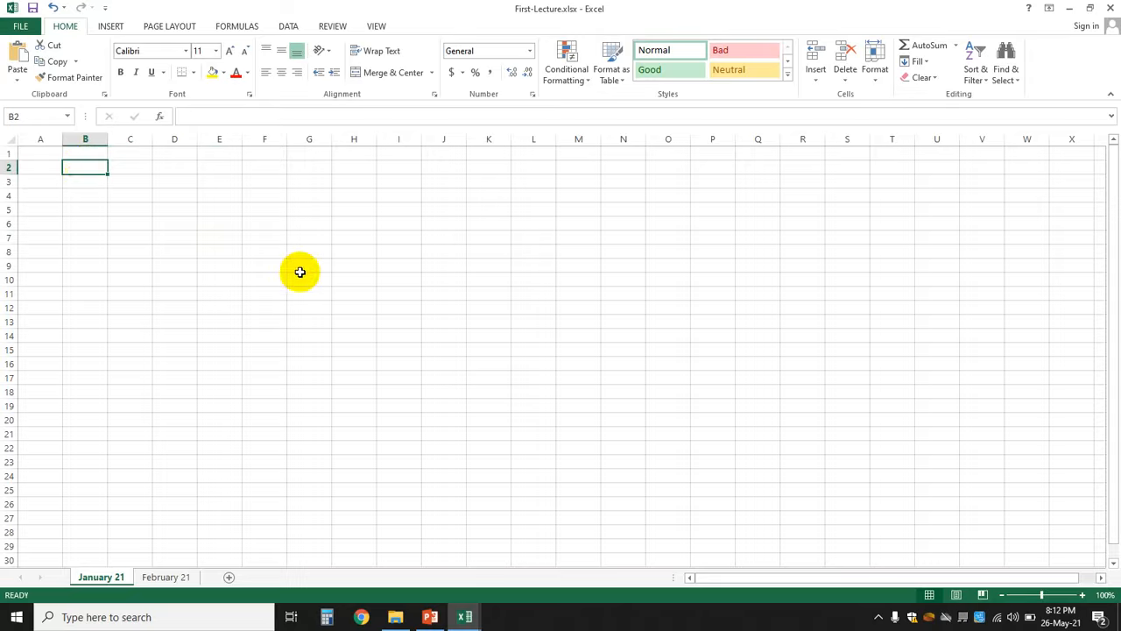
{"action": "key", "text": "ctrl+z"}
{"action": "left_click", "coordinate": [181, 263]}
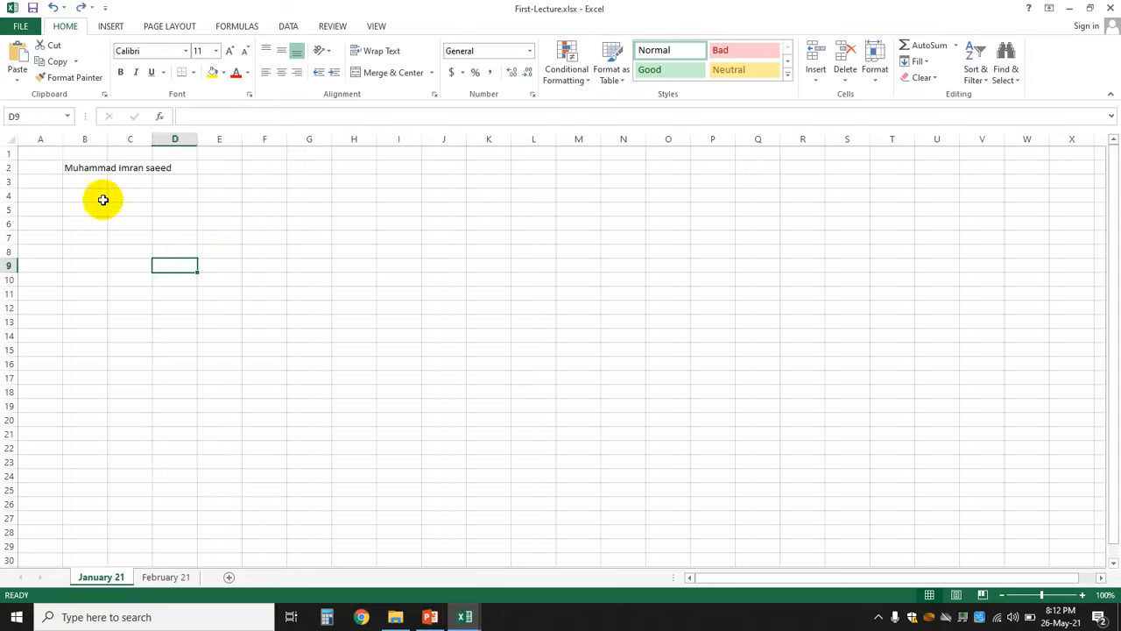
{"action": "left_click", "coordinate": [90, 169]}
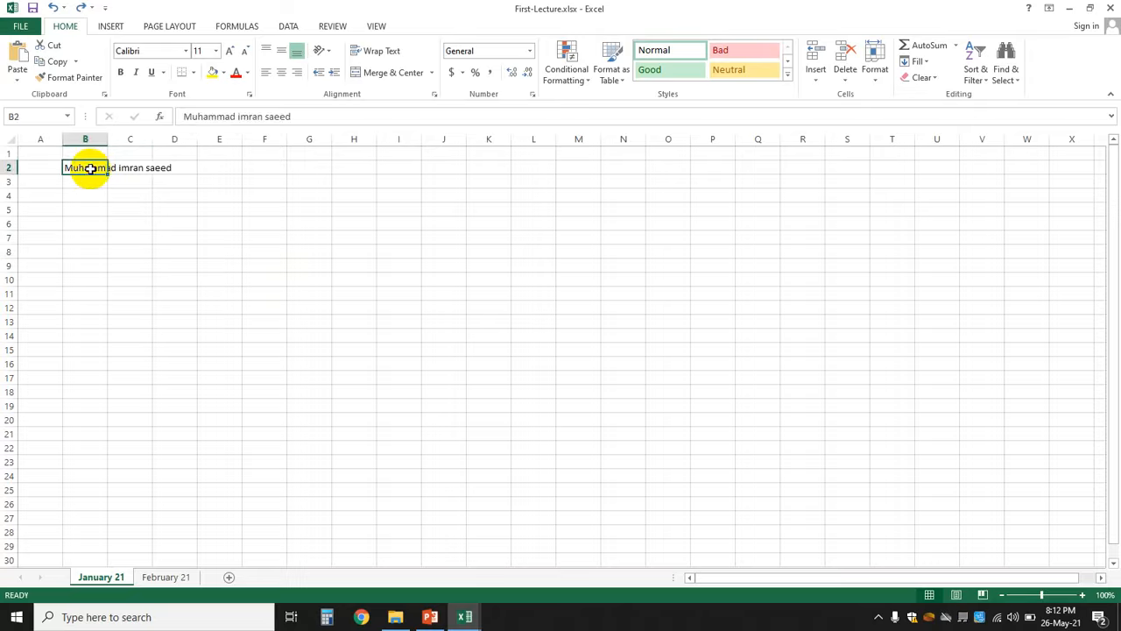
{"action": "key", "text": "Delete"}
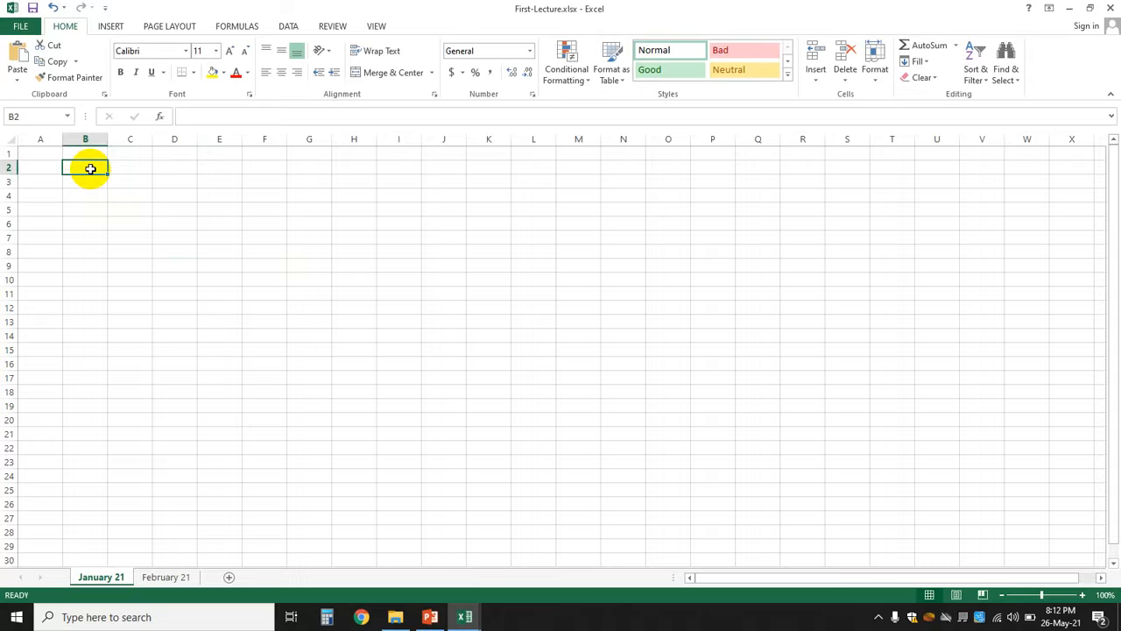
{"action": "key", "text": "ctrl+z"}
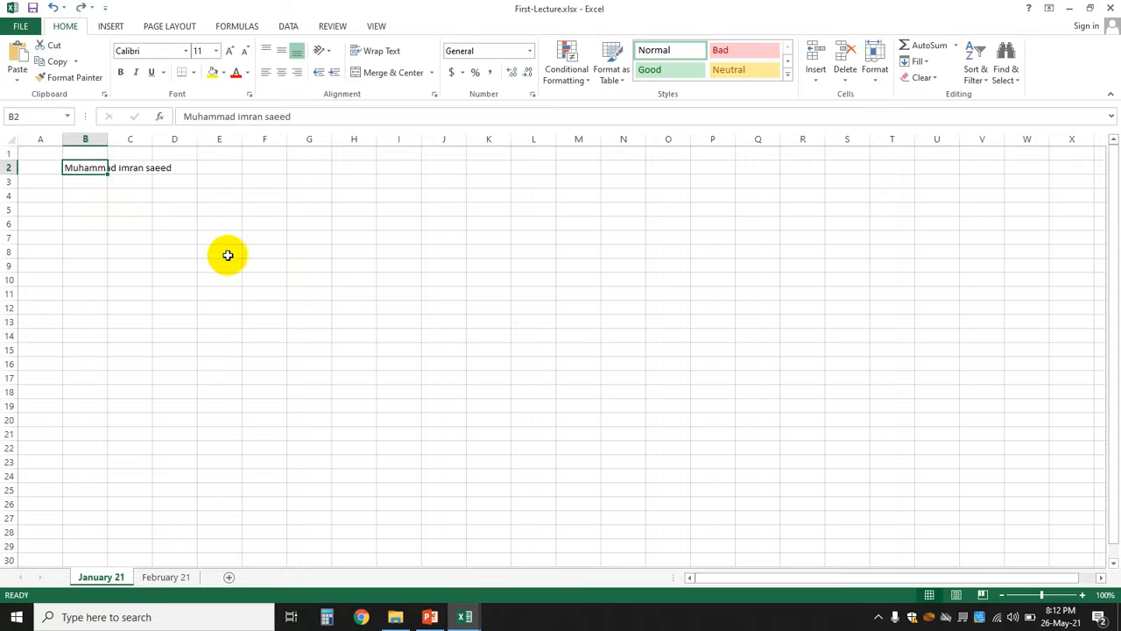
{"action": "right_click", "coordinate": [84, 172]}
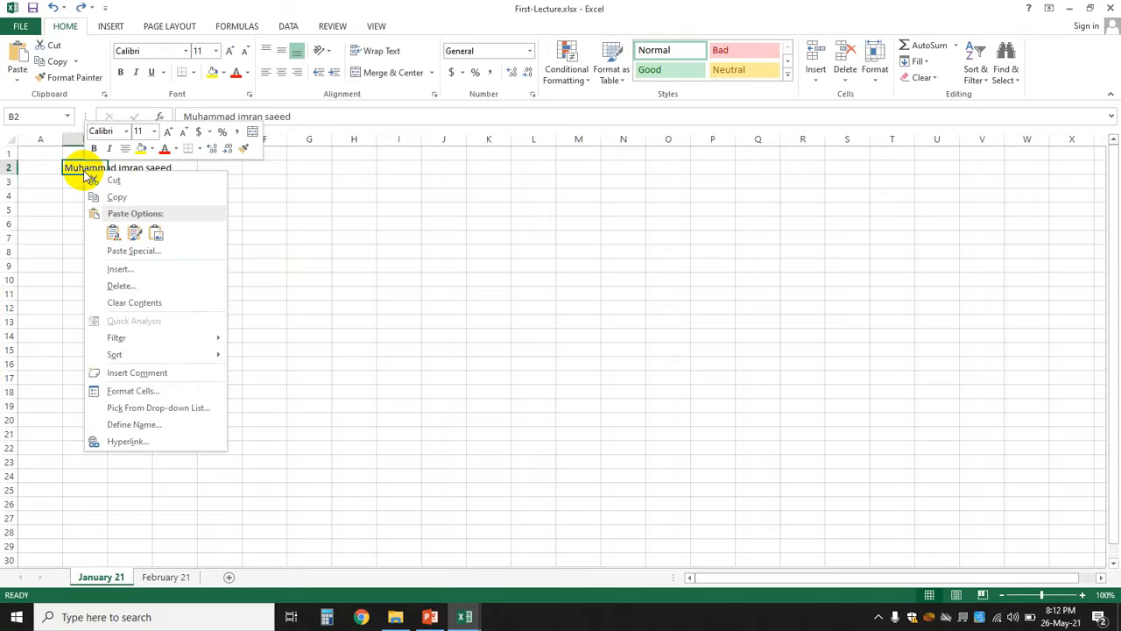
{"action": "left_click", "coordinate": [136, 287]}
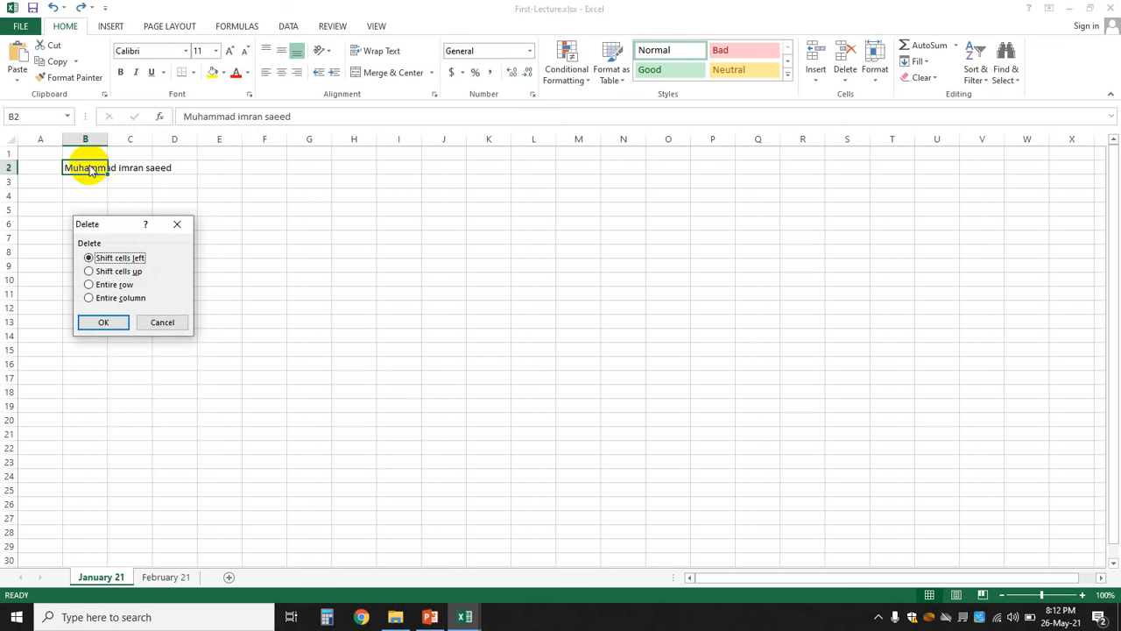
{"action": "left_click", "coordinate": [167, 323]}
{"action": "left_click", "coordinate": [311, 237]}
{"action": "left_click", "coordinate": [76, 165]}
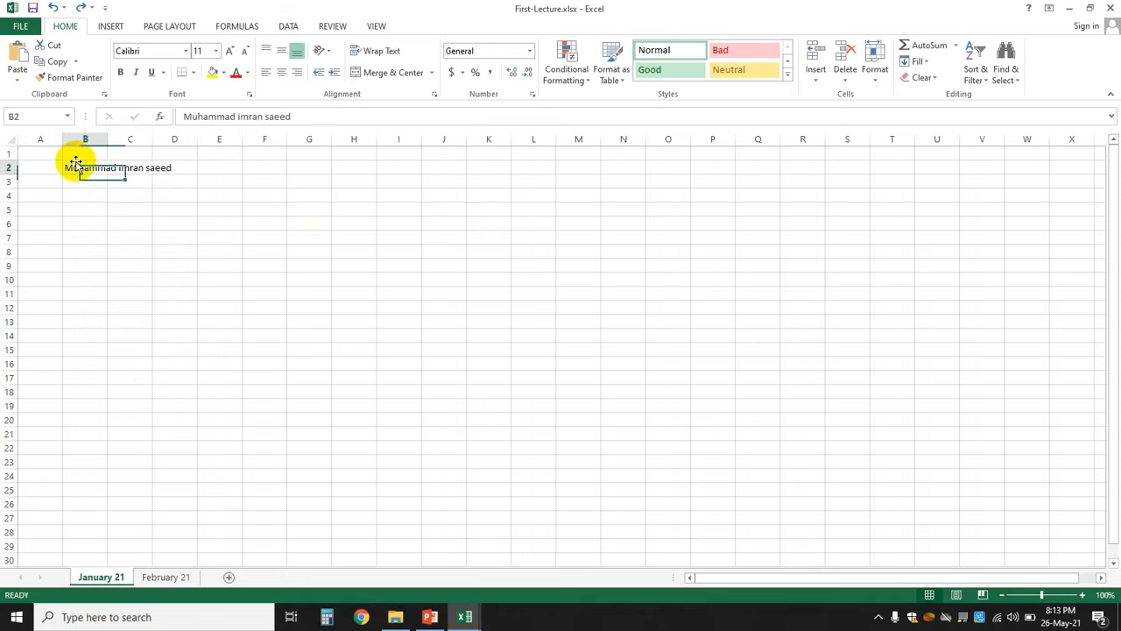
- Clear the name from B2, then delete the test text 'fhsdkfhsdkfhk' typed there
{"action": "right_click", "coordinate": [78, 168]}
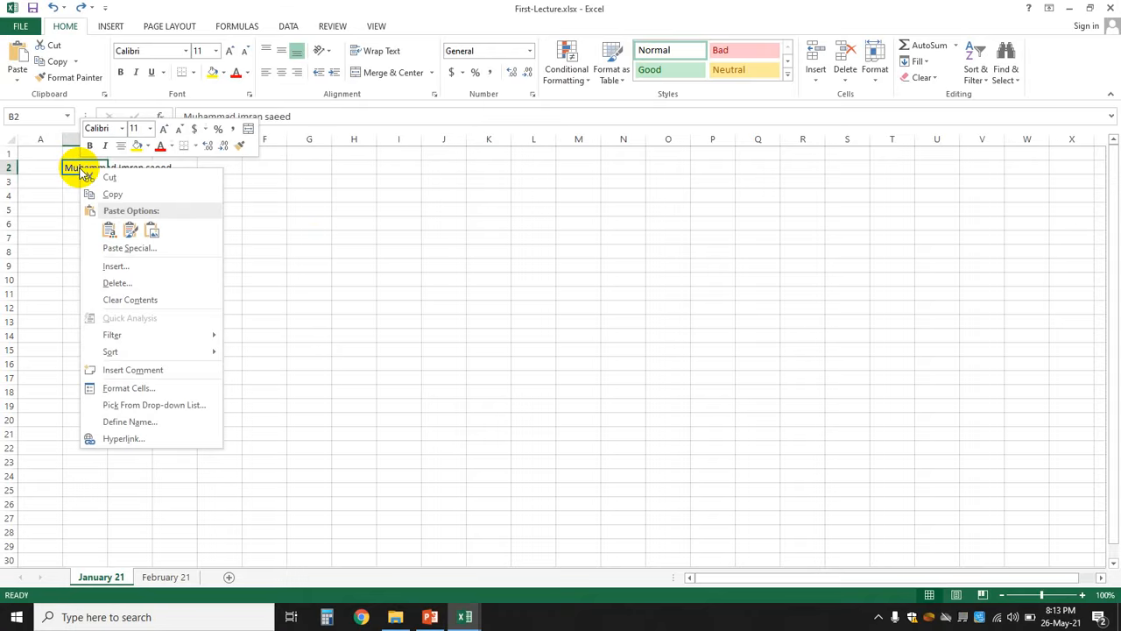
{"action": "left_click", "coordinate": [168, 302]}
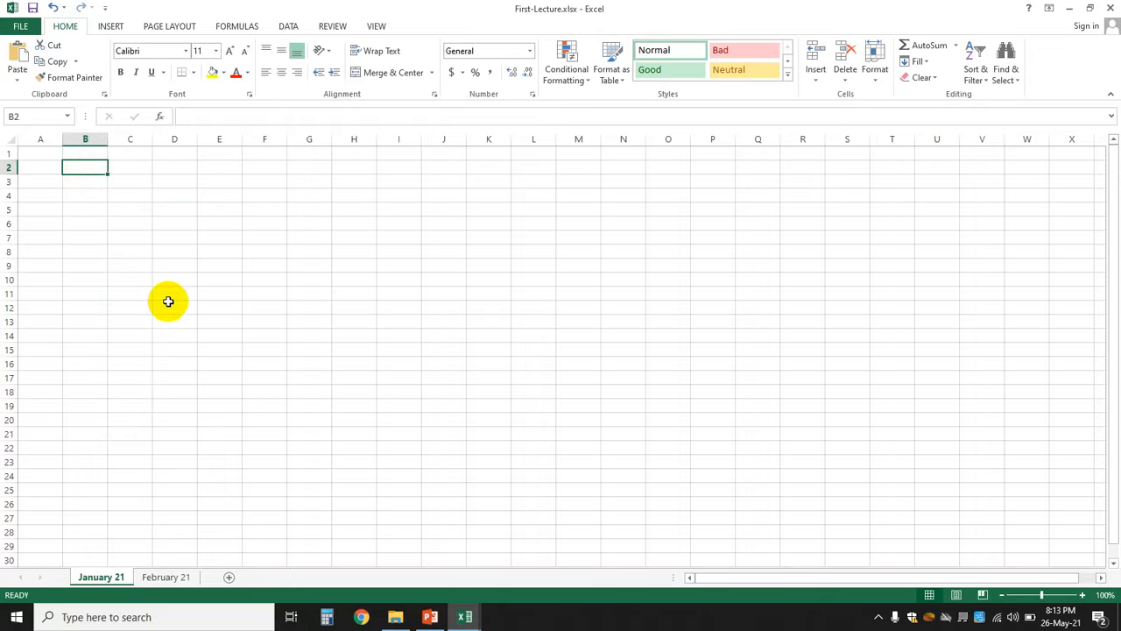
{"action": "type", "text": "fhsdkfhsdkfhk"}
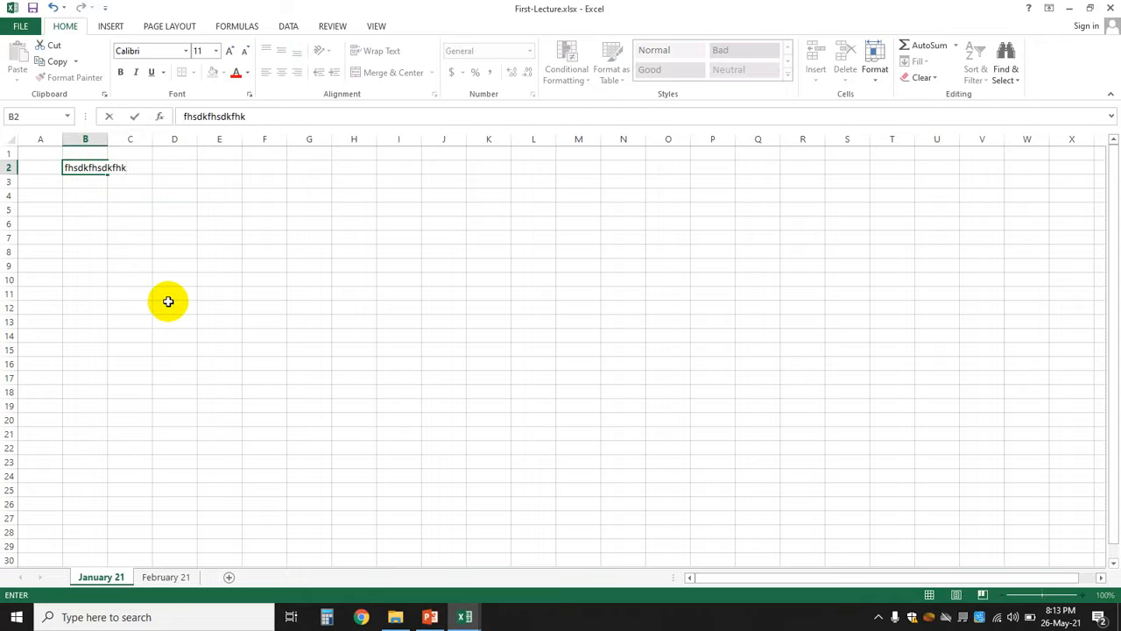
{"action": "key", "text": "Return"}
{"action": "key", "text": "Up"}
{"action": "key", "text": "Delete"}
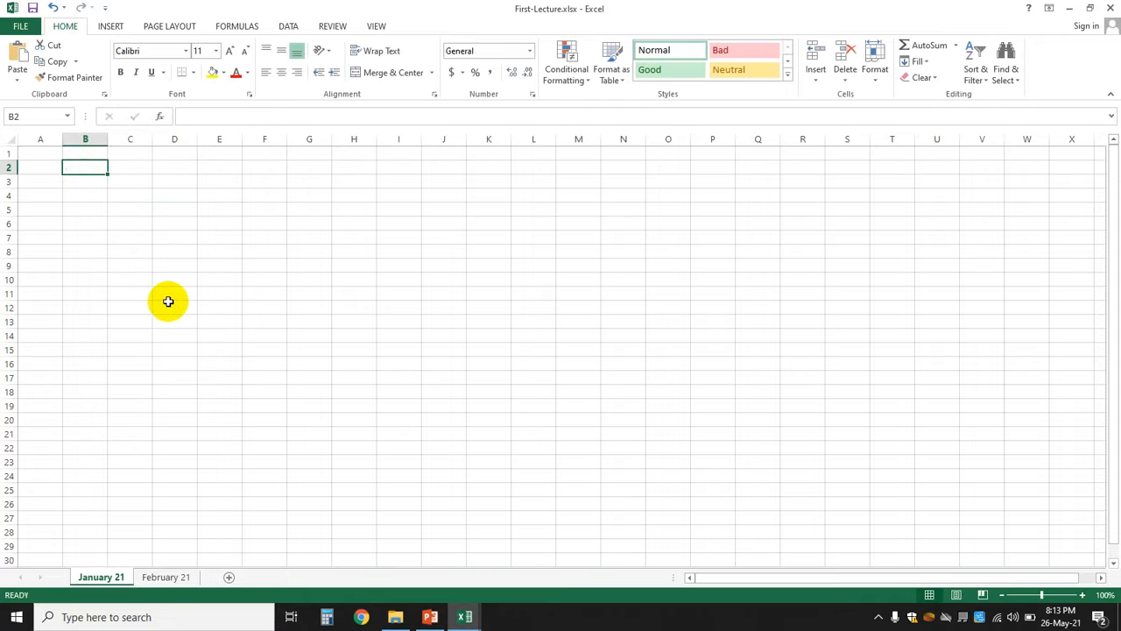
{"action": "left_click", "coordinate": [394, 263]}
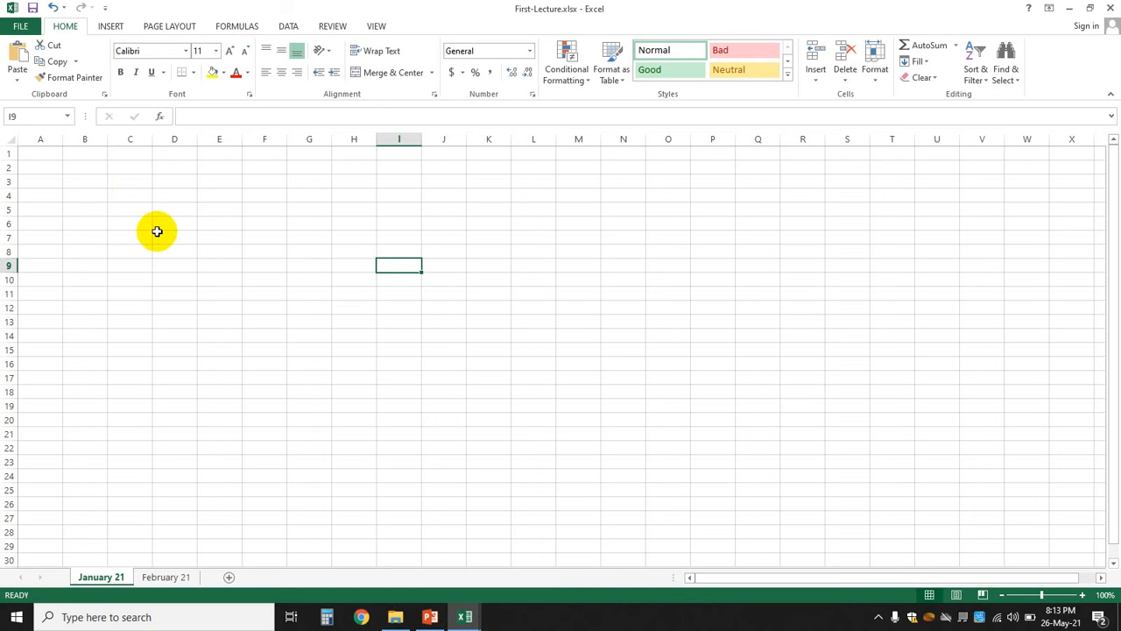
- Enter the three name parts into B3, B4 and B5, one per cell
{"action": "left_click", "coordinate": [78, 181]}
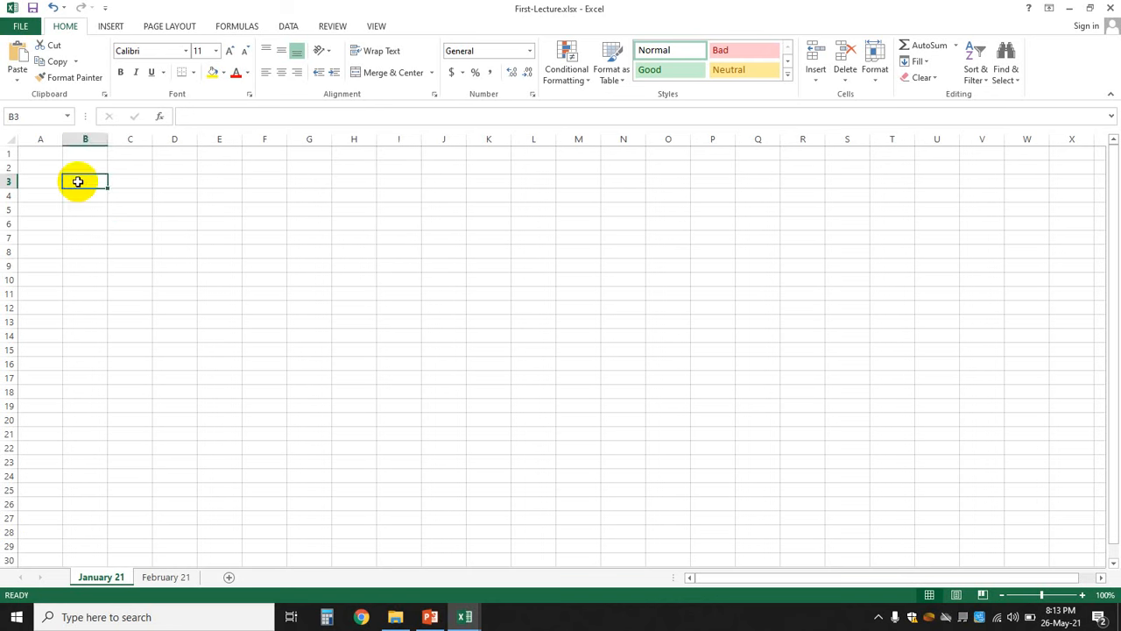
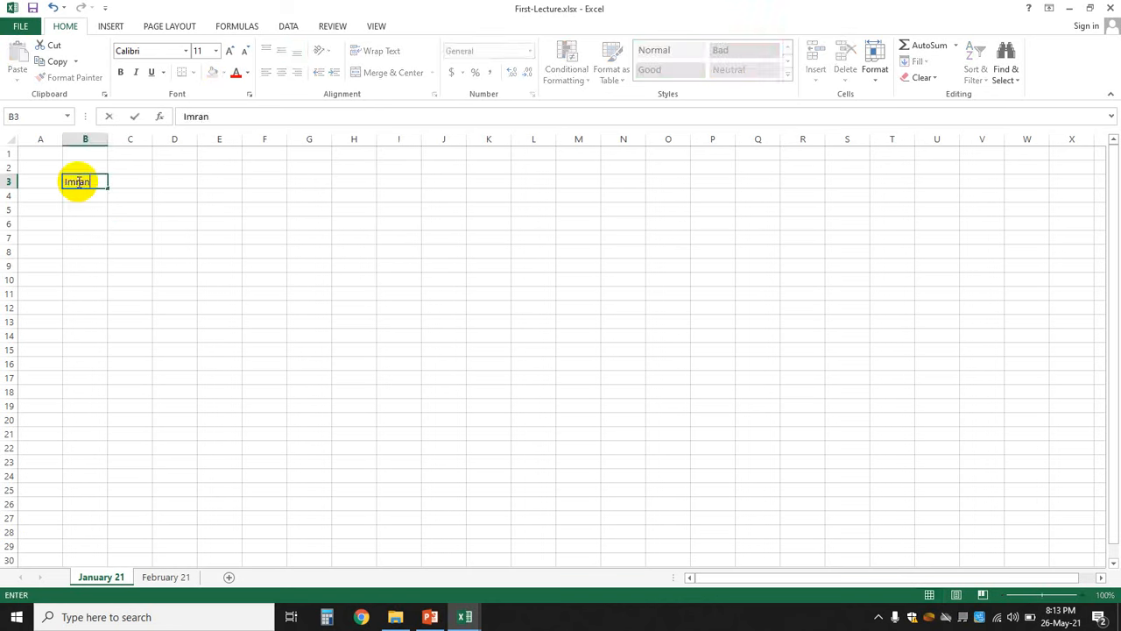
{"action": "left_click", "coordinate": [210, 266]}
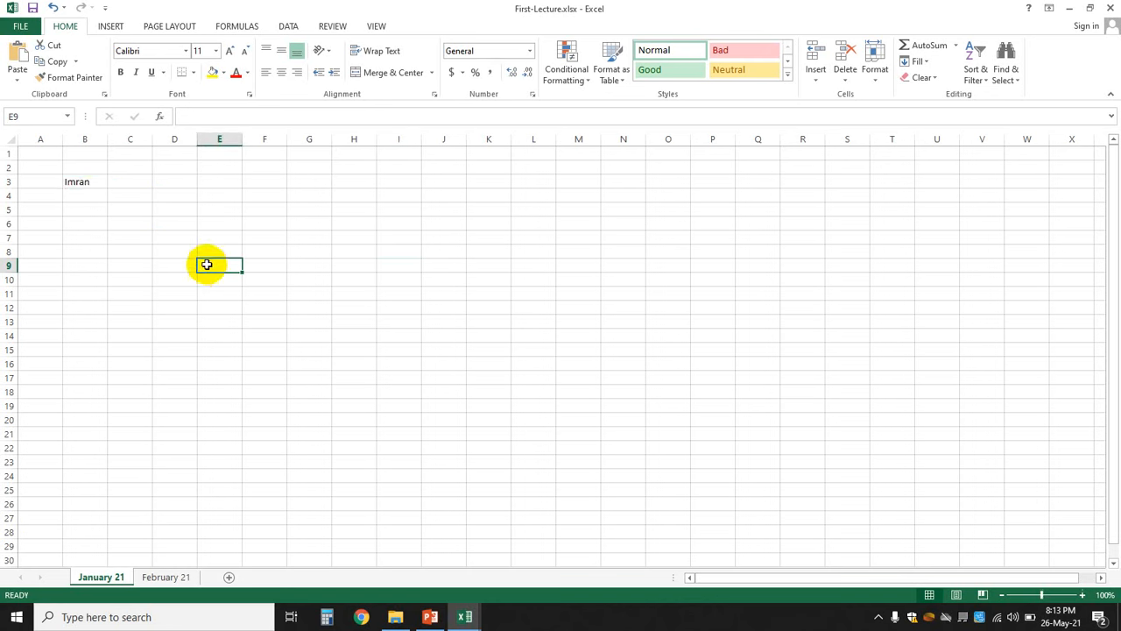
{"action": "left_click", "coordinate": [82, 182]}
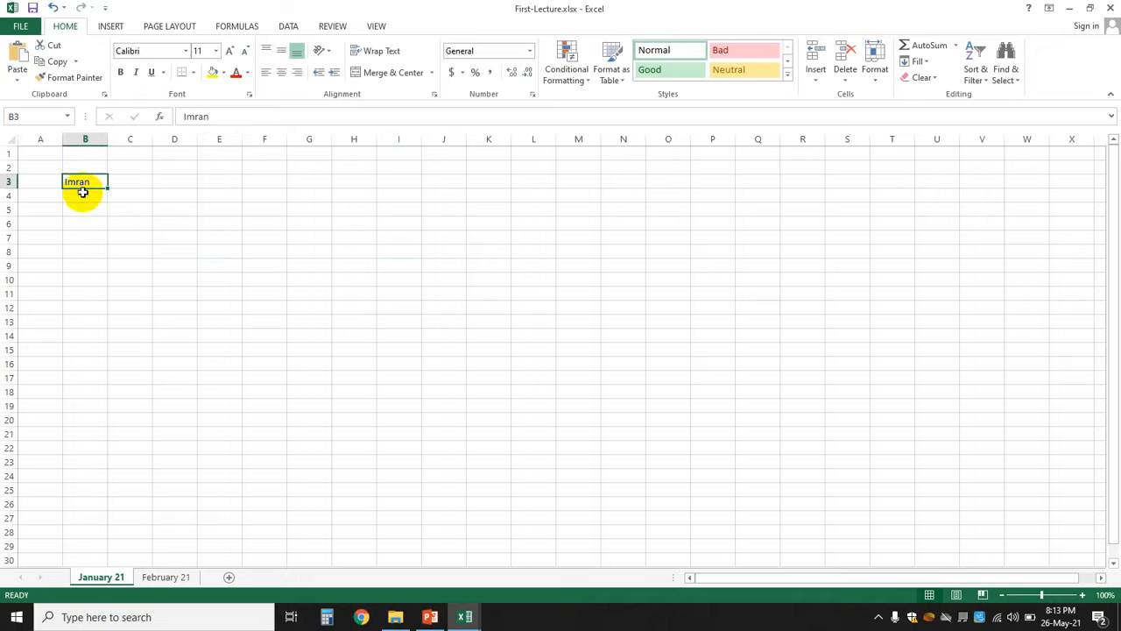
{"action": "left_click", "coordinate": [83, 193]}
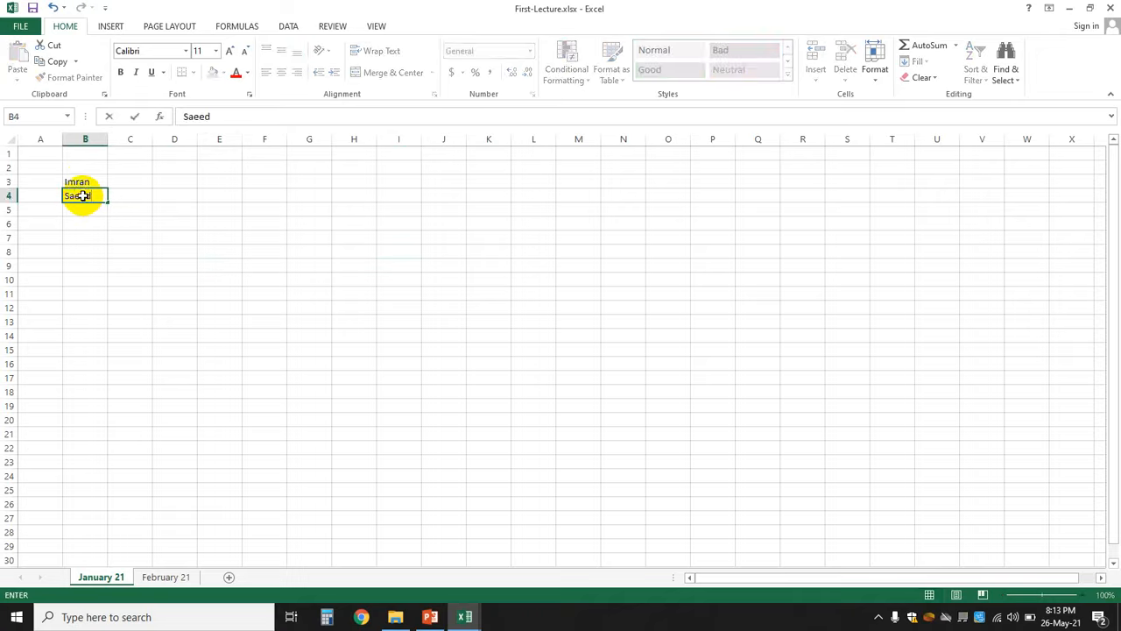
{"action": "key", "text": "Return"}
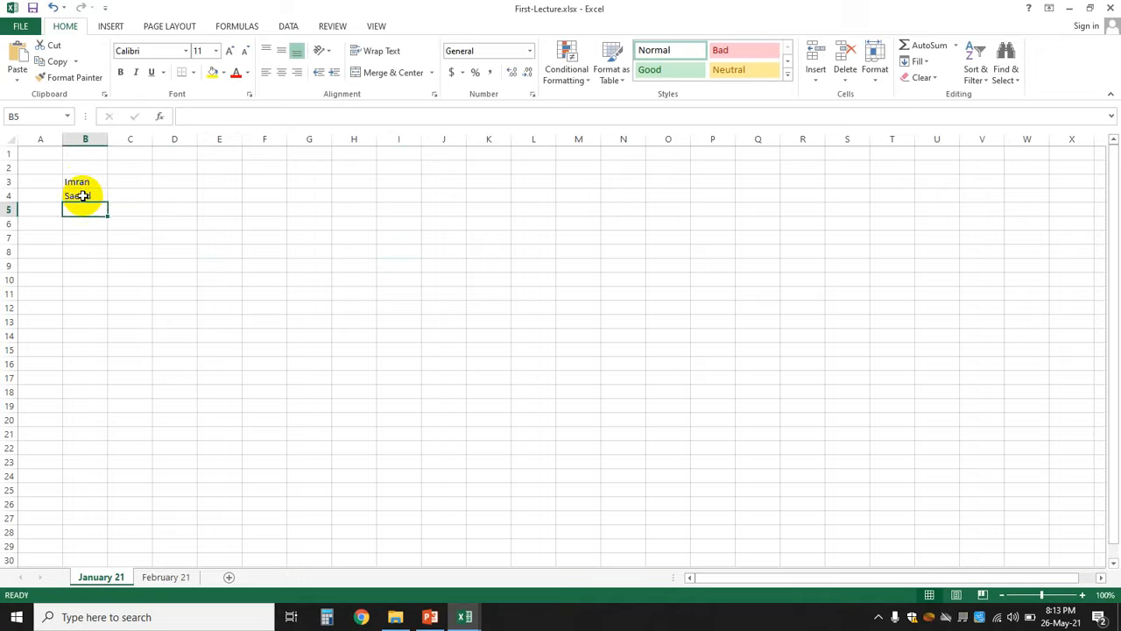
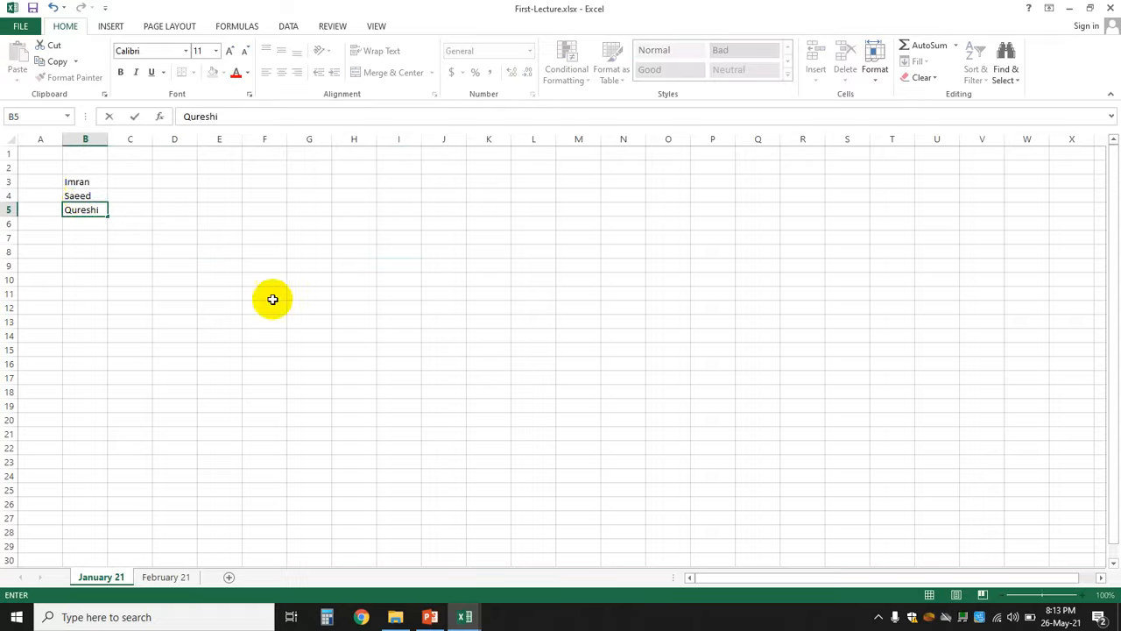
{"action": "left_click", "coordinate": [272, 299]}
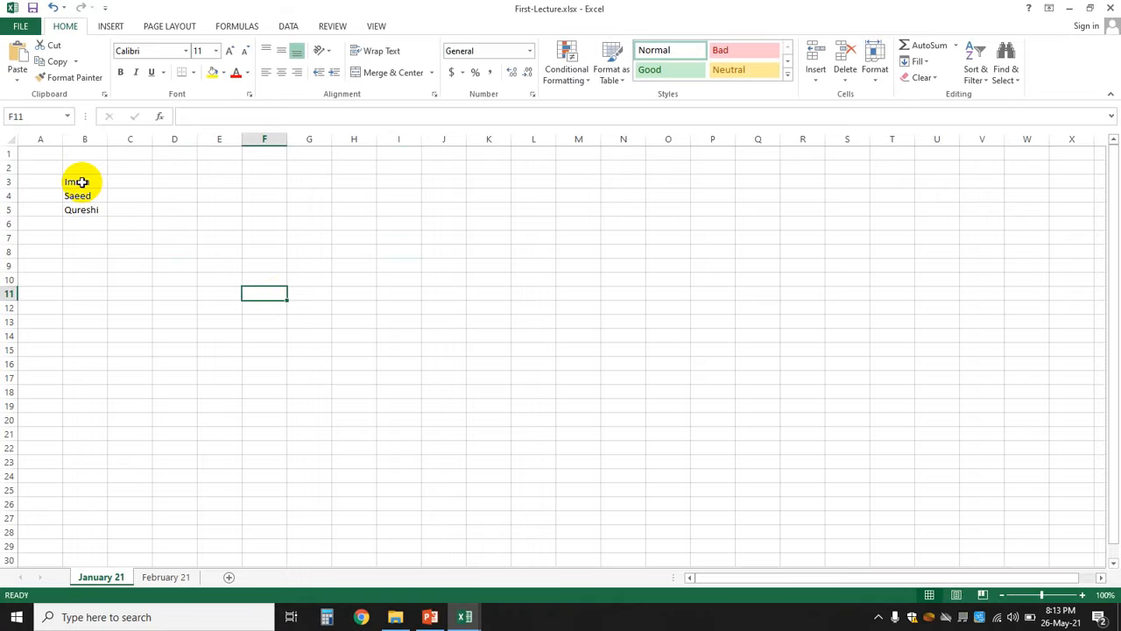
{"action": "left_click", "coordinate": [219, 211]}
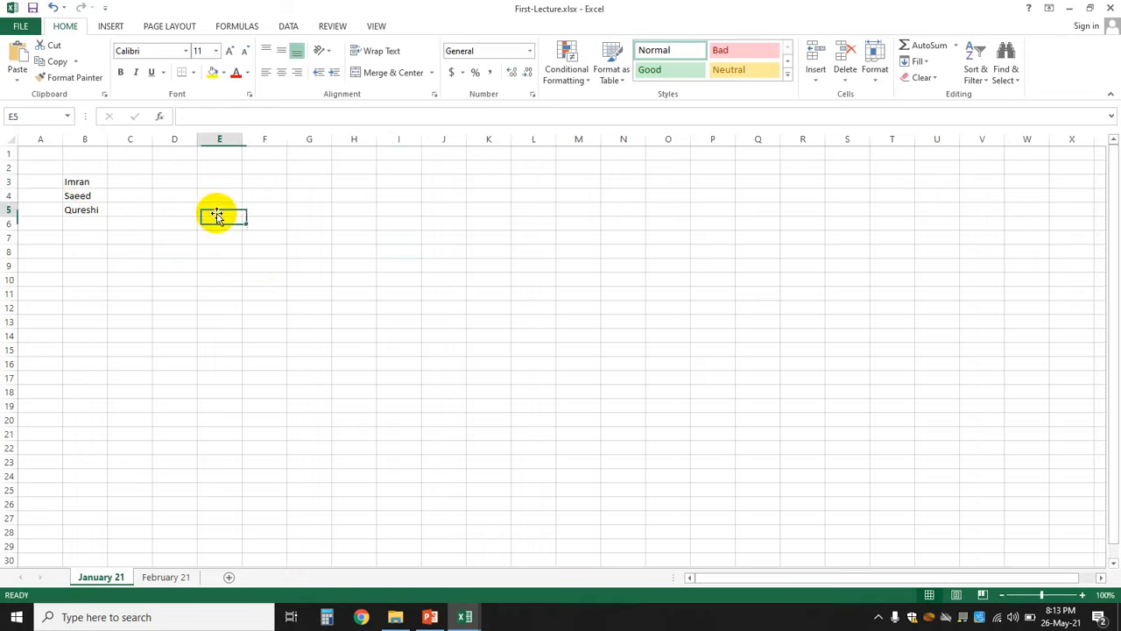
{"action": "left_click", "coordinate": [89, 181]}
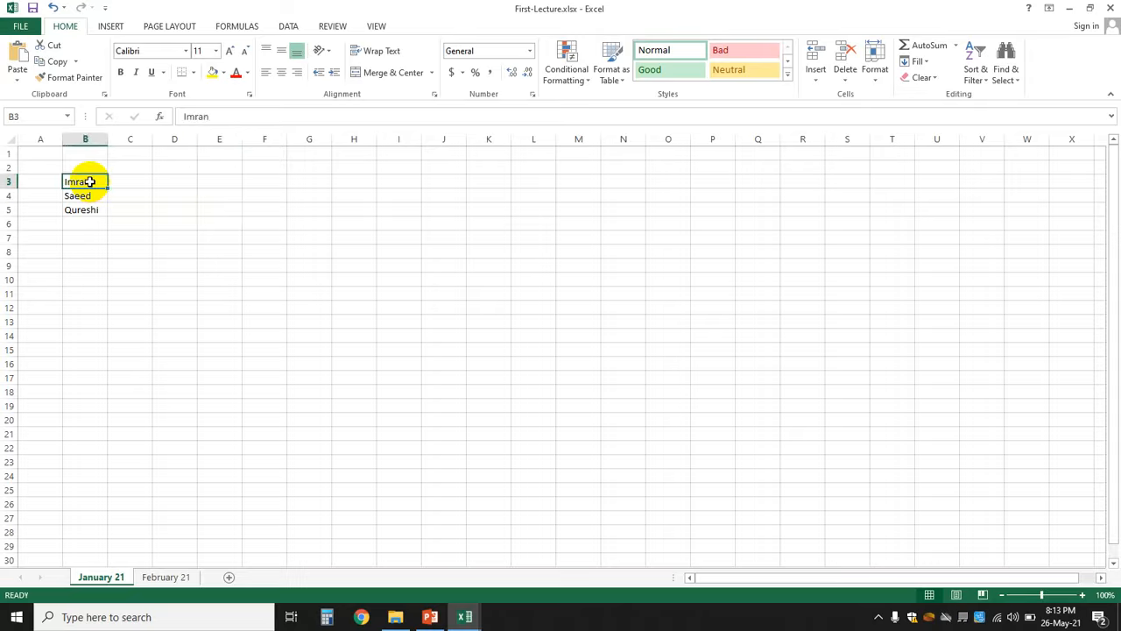
- Copy the name in cell B3 to the clipboard
{"action": "right_click", "coordinate": [89, 181]}
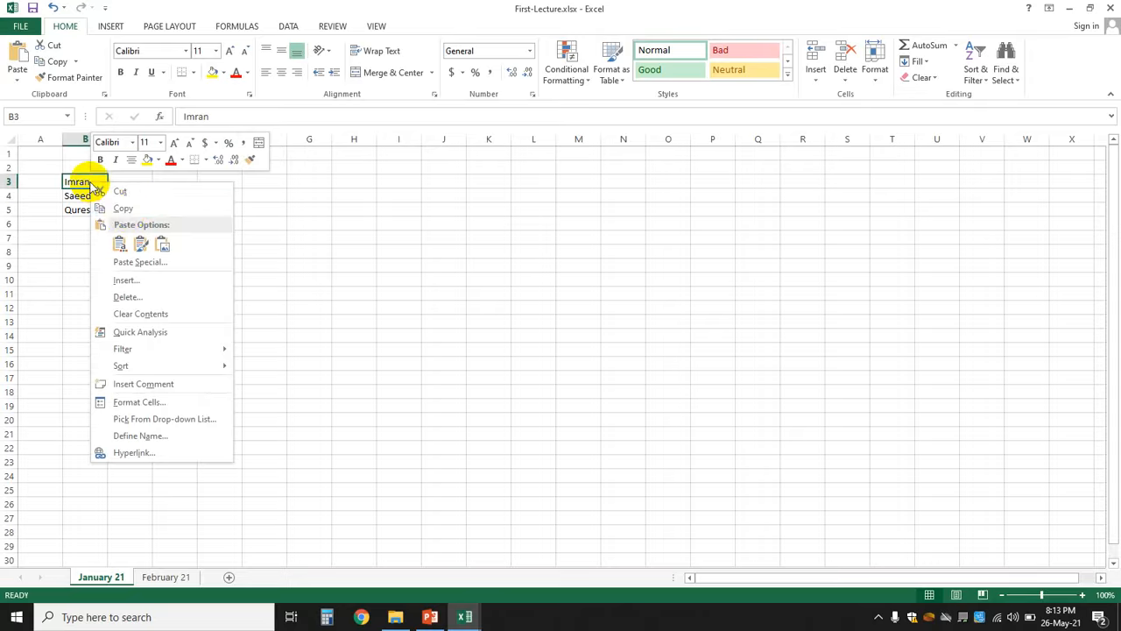
{"action": "left_click", "coordinate": [127, 213]}
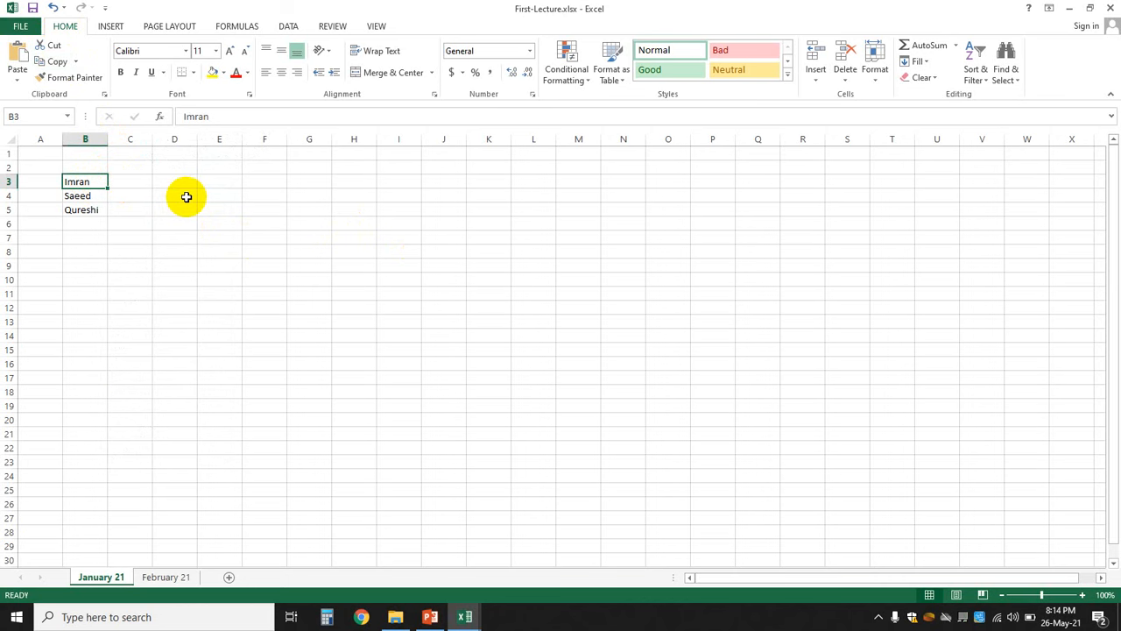
{"action": "key", "text": "ctrl+c"}
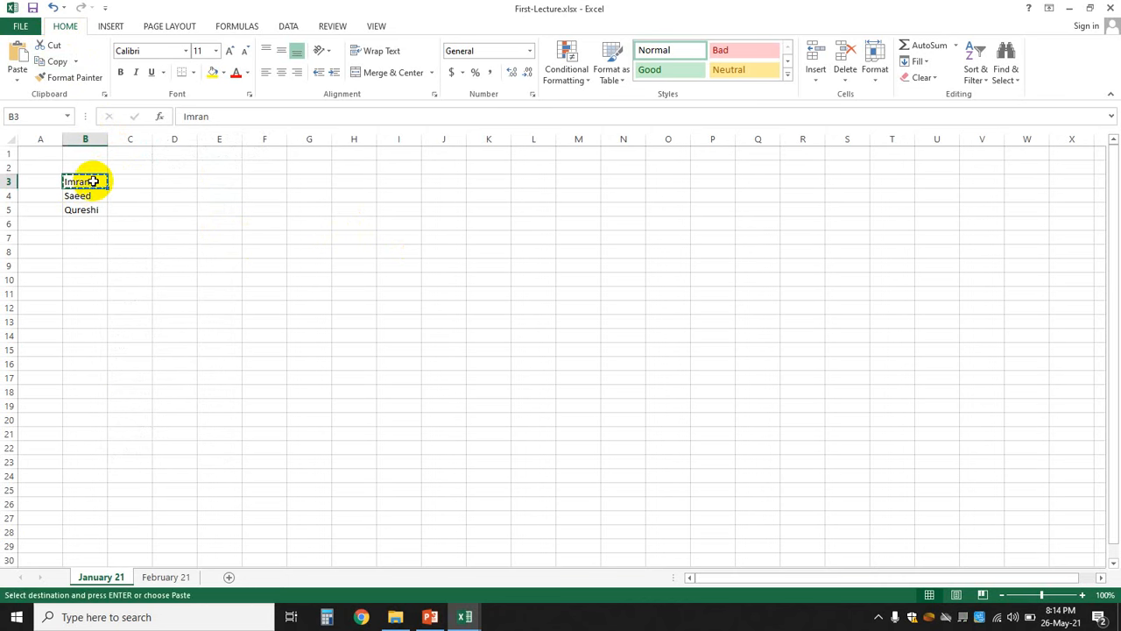
- Paste it into I3 as a trial, then cancel copy mode and undo the paste
{"action": "left_click", "coordinate": [398, 182]}
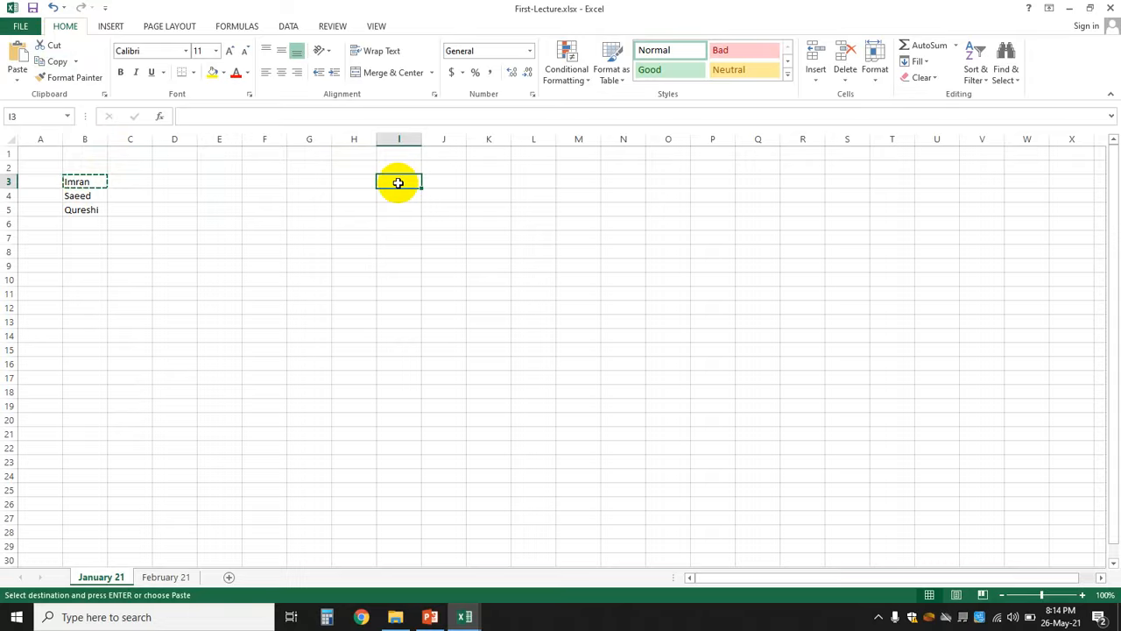
{"action": "key", "text": "ctrl+v"}
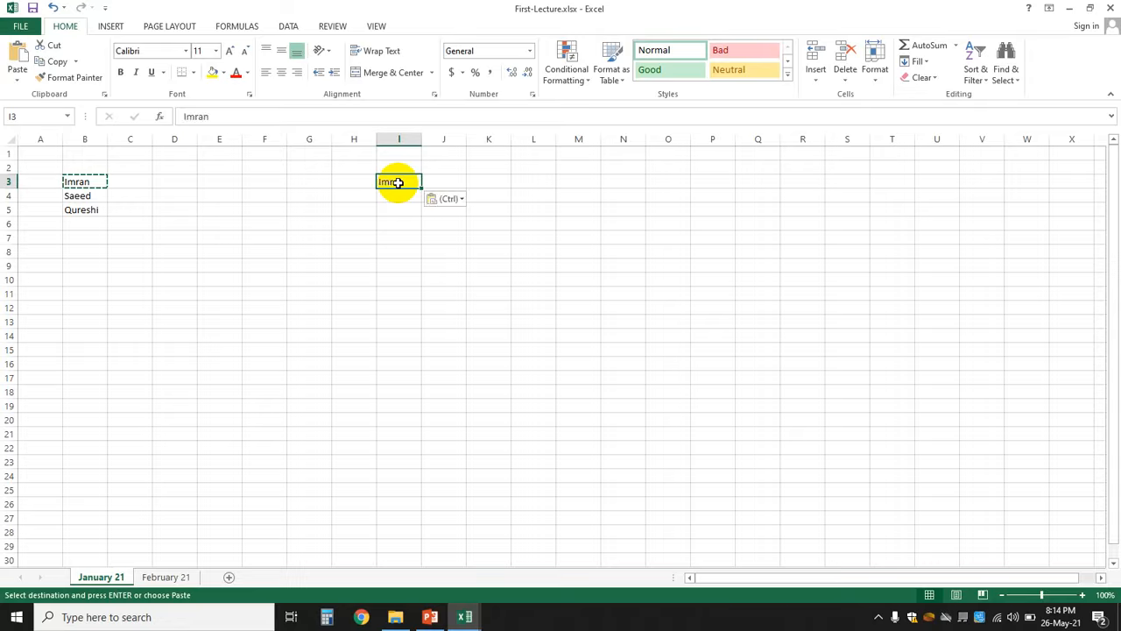
{"action": "left_click", "coordinate": [582, 212]}
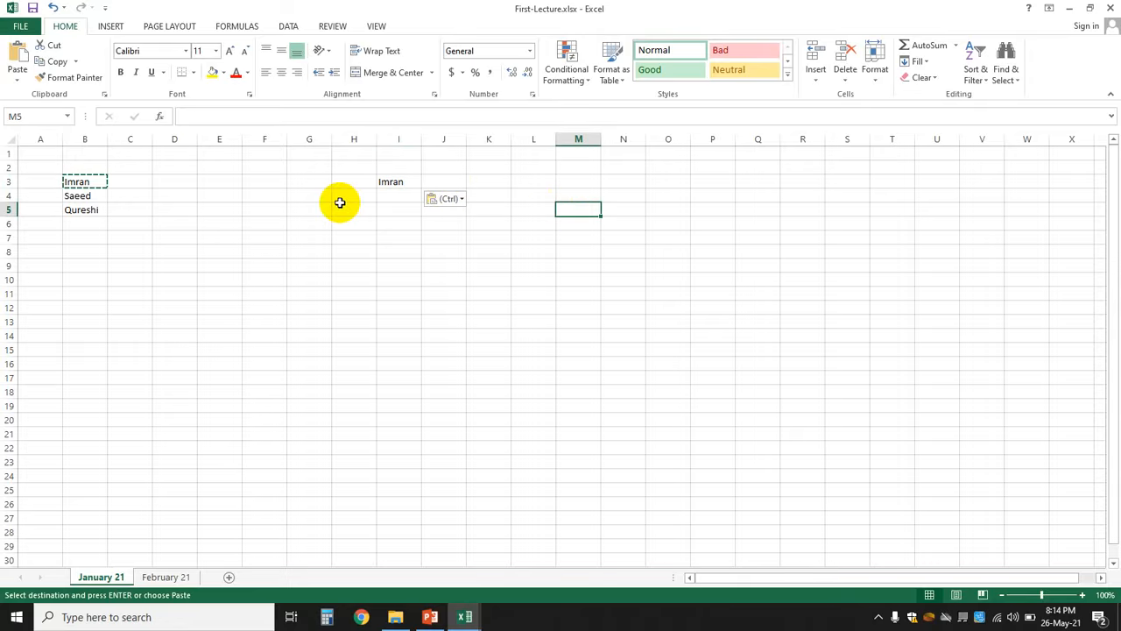
{"action": "key", "text": "Escape"}
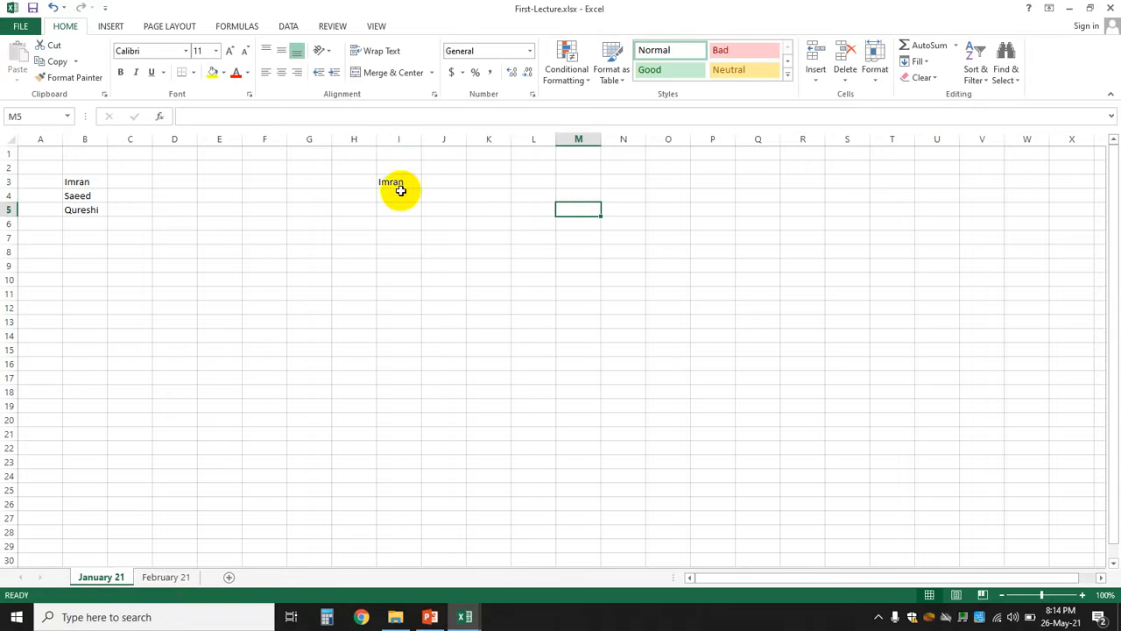
{"action": "key", "text": "ctrl+z"}
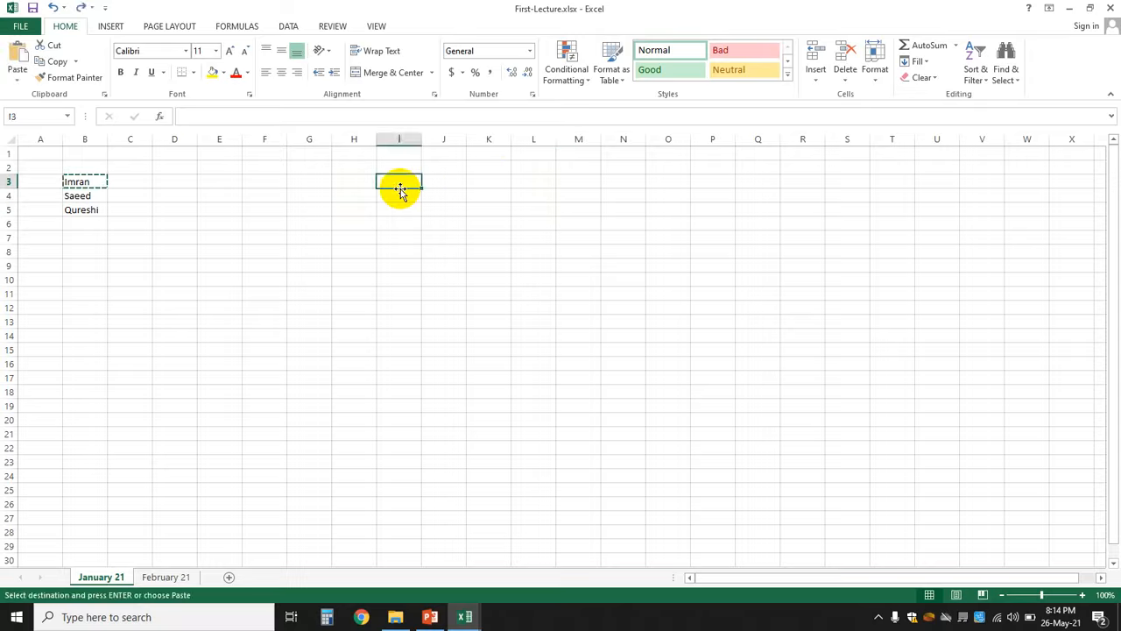
{"action": "left_click", "coordinate": [225, 233]}
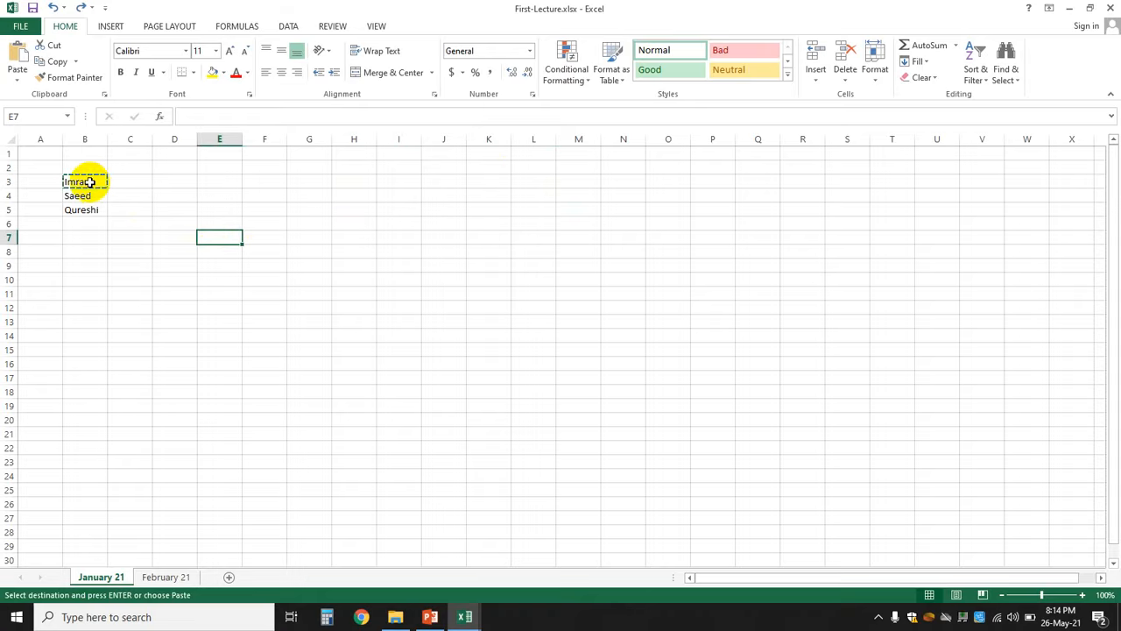
{"action": "left_click", "coordinate": [89, 182]}
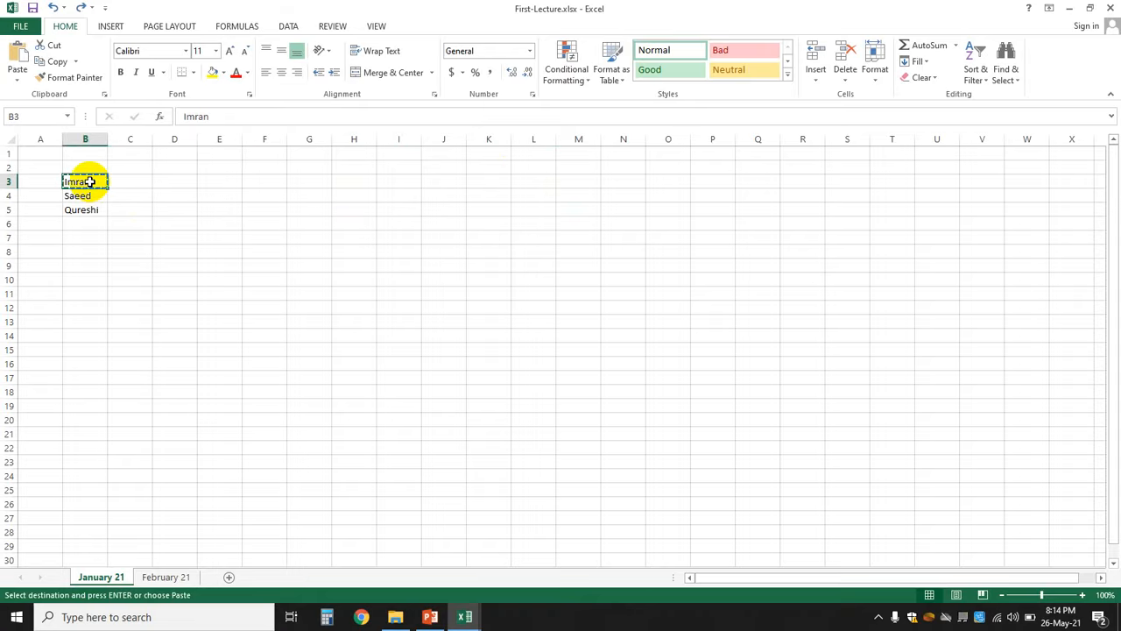
{"action": "right_click", "coordinate": [89, 181]}
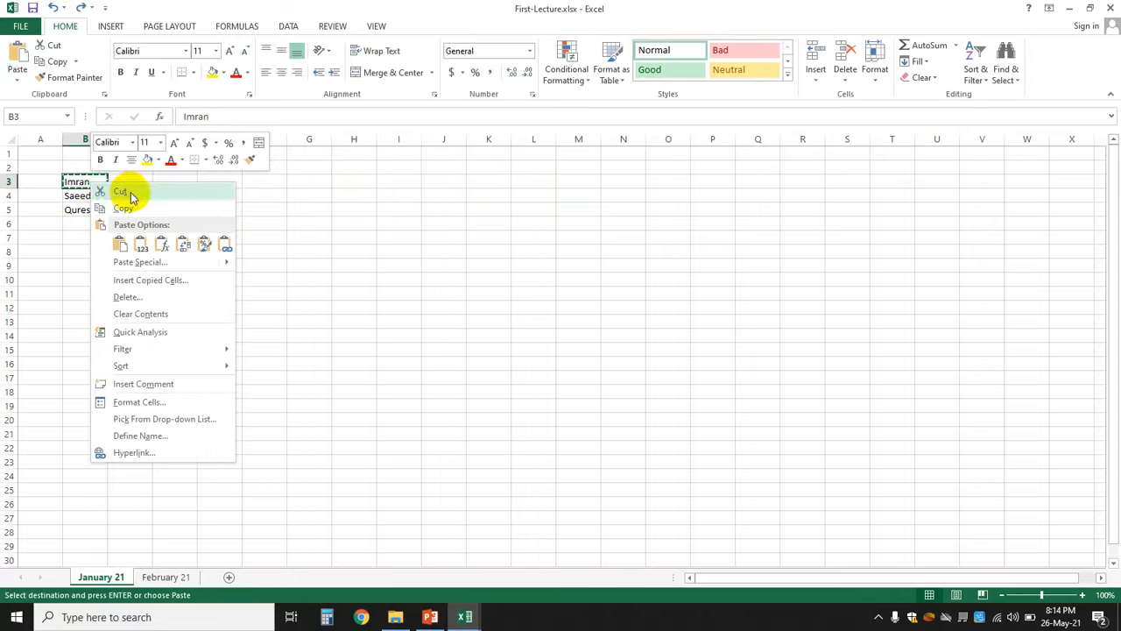
{"action": "left_click", "coordinate": [55, 233]}
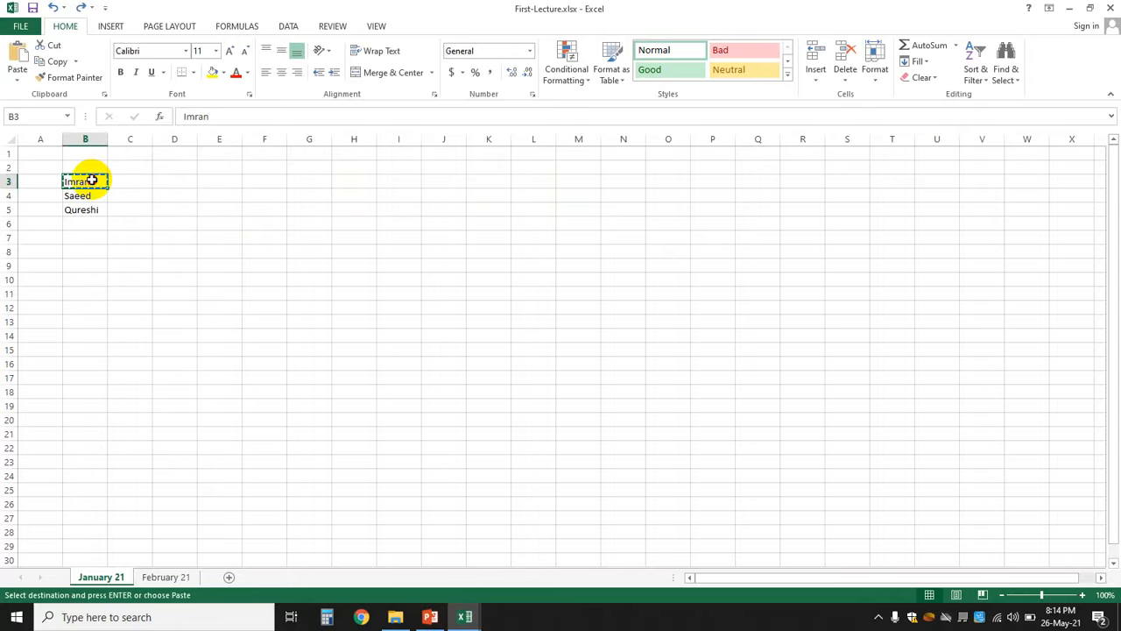
{"action": "key", "text": "Escape"}
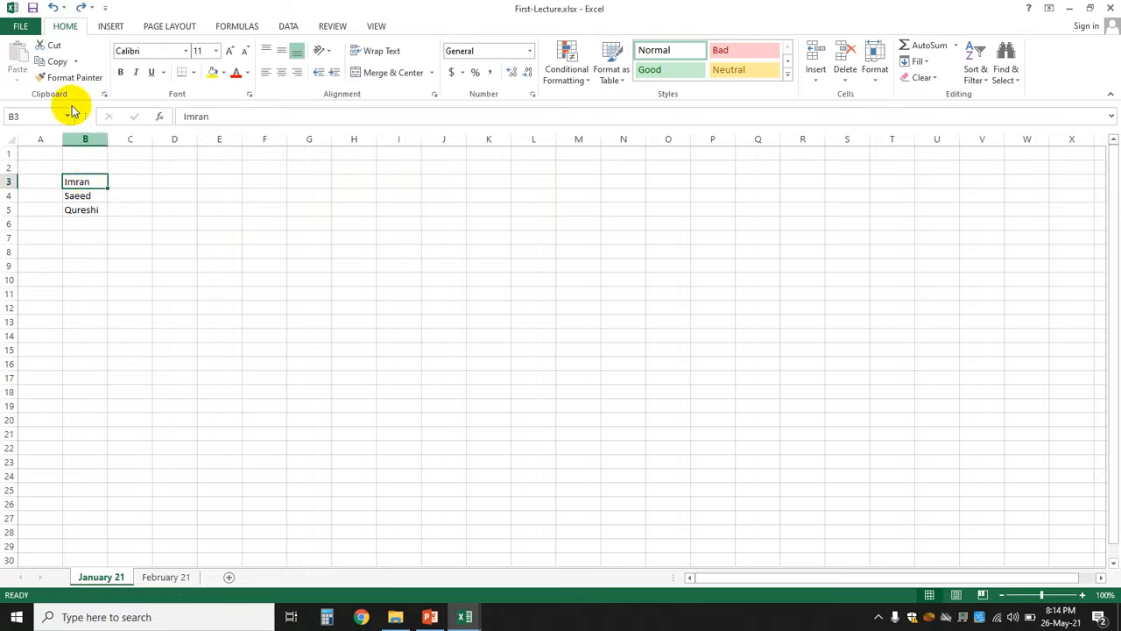
{"action": "right_click", "coordinate": [99, 182]}
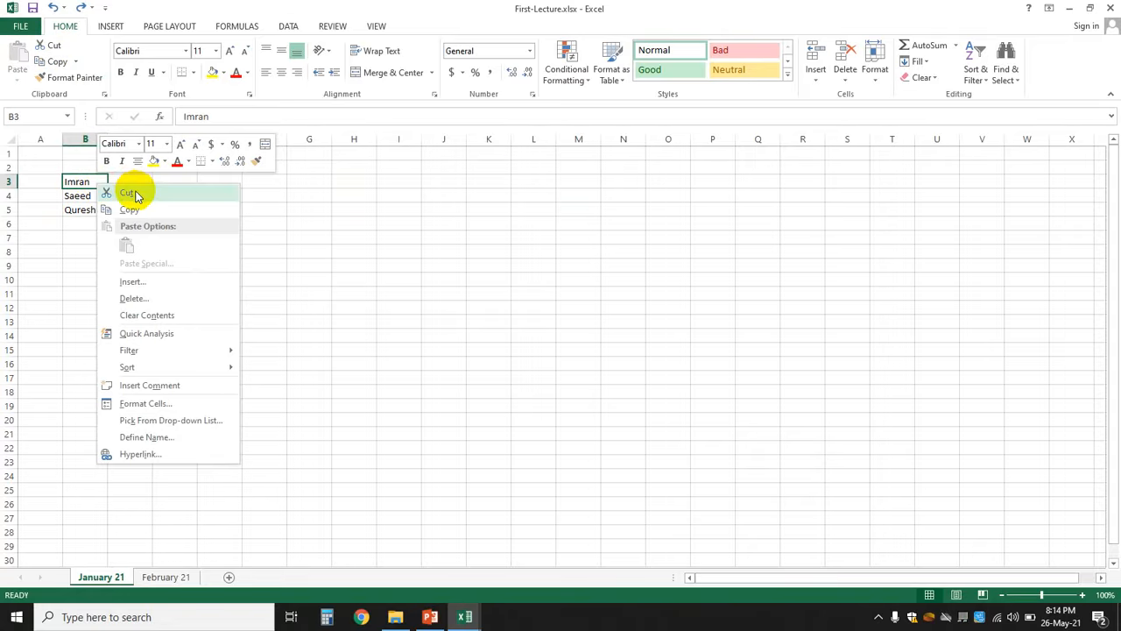
{"action": "left_click", "coordinate": [132, 192]}
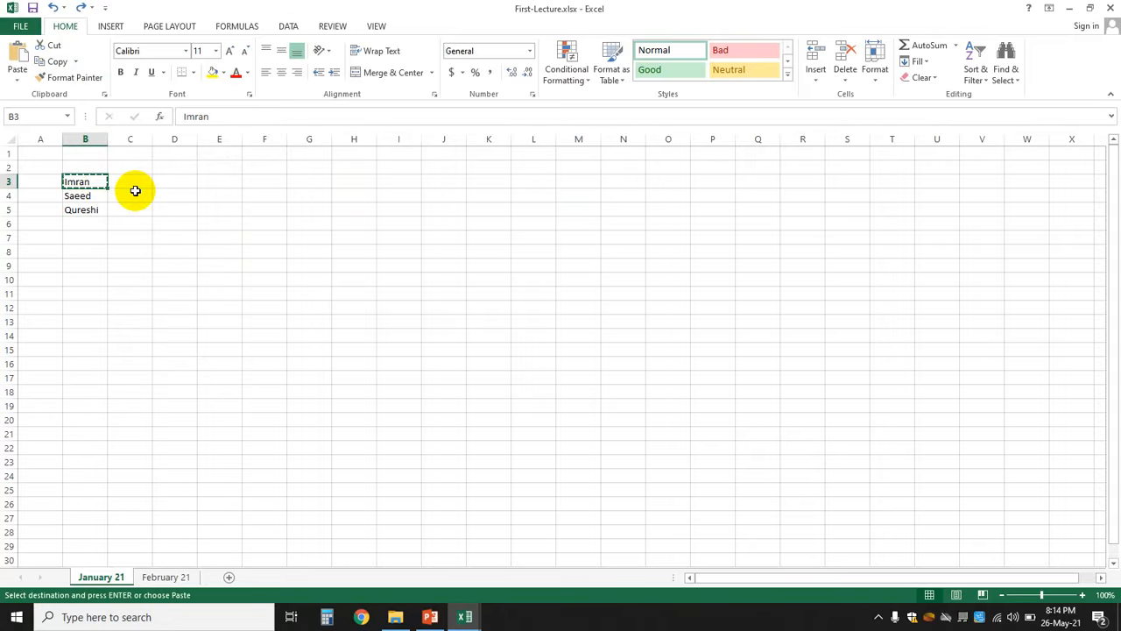
{"action": "key", "text": "Escape"}
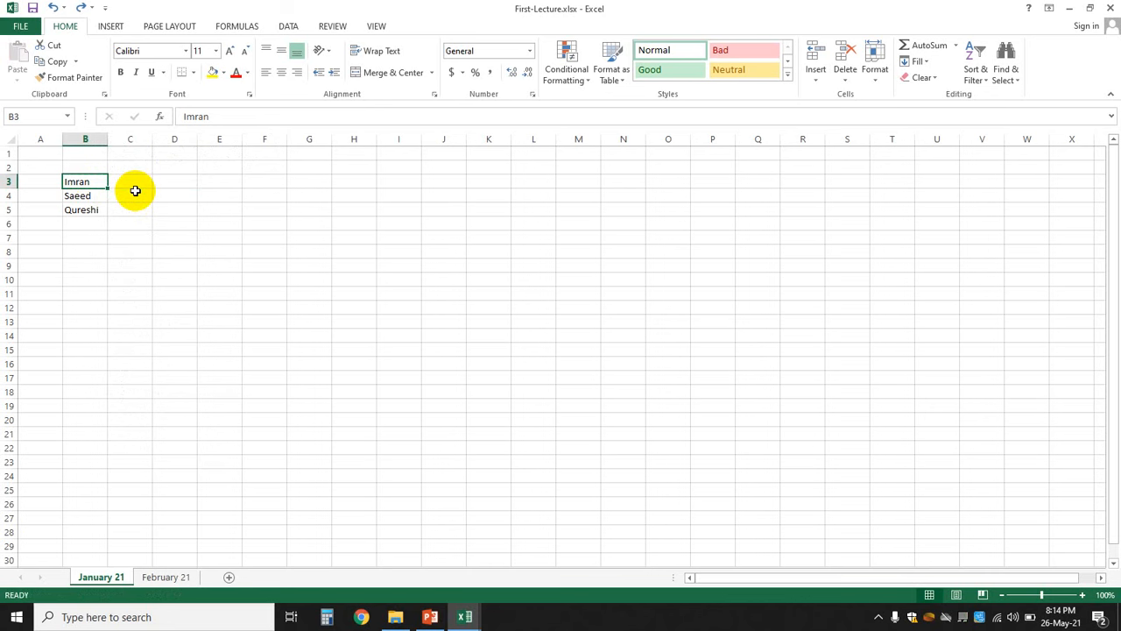
{"action": "key", "text": "ctrl+c"}
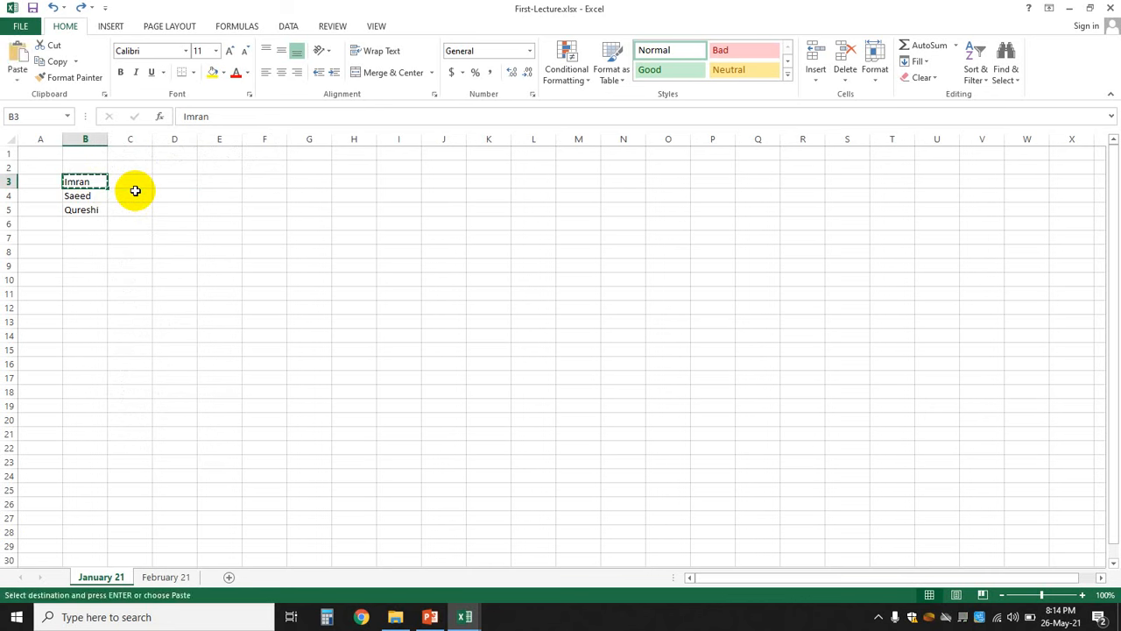
{"action": "left_click", "coordinate": [492, 183]}
{"action": "right_click", "coordinate": [492, 183]}
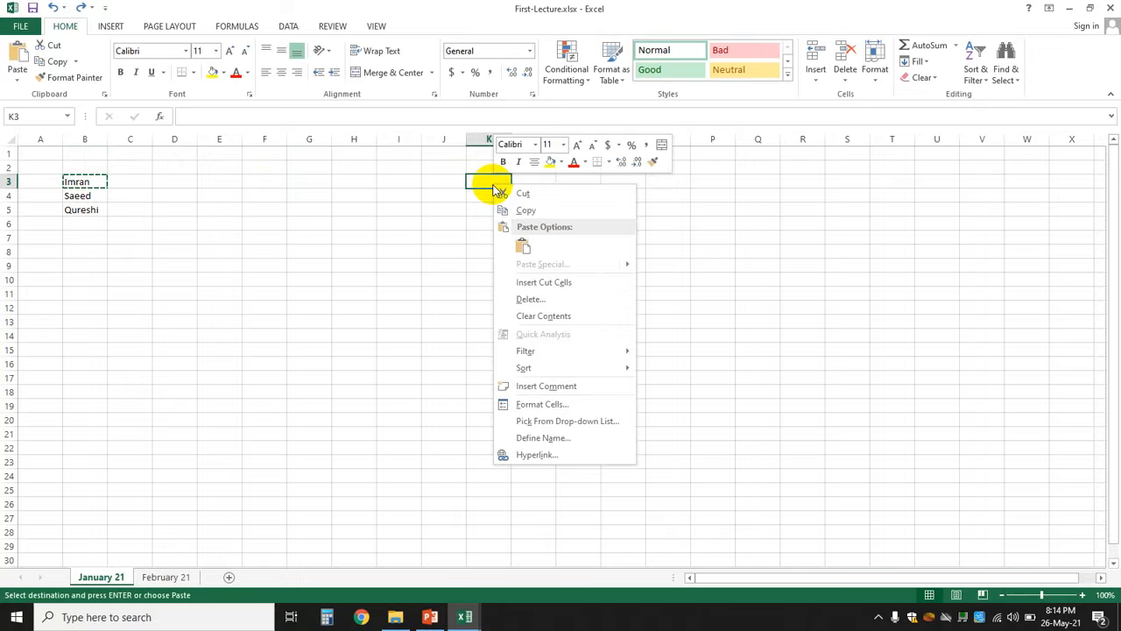
{"action": "left_click", "coordinate": [523, 248]}
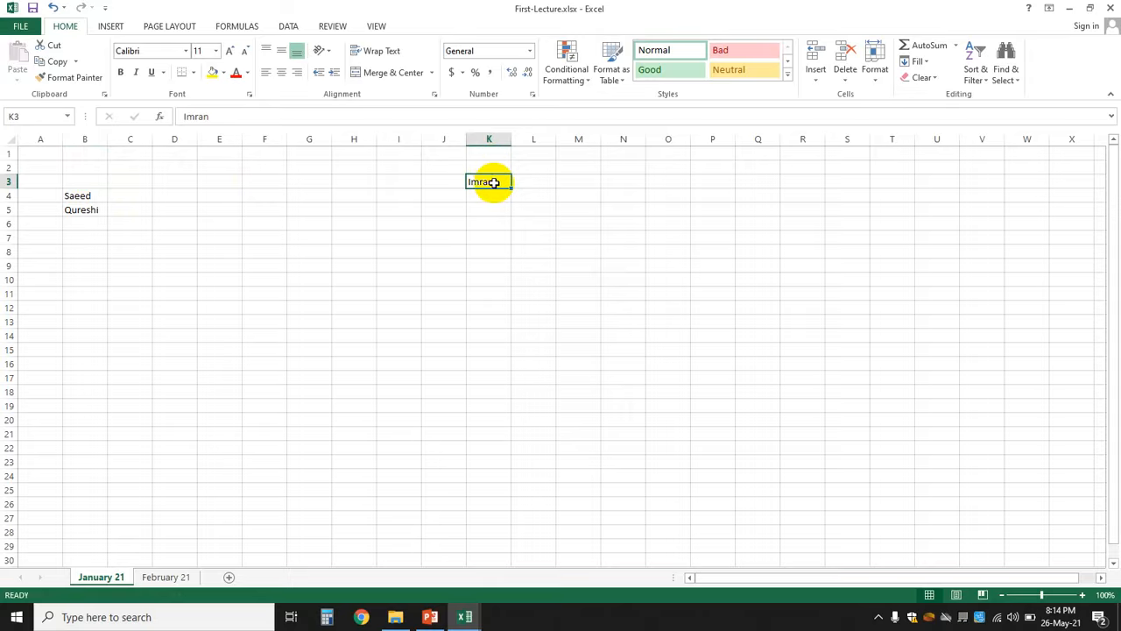
{"action": "key", "text": "ctrl+z"}
{"action": "left_click", "coordinate": [265, 264]}
{"action": "key", "text": "Escape"}
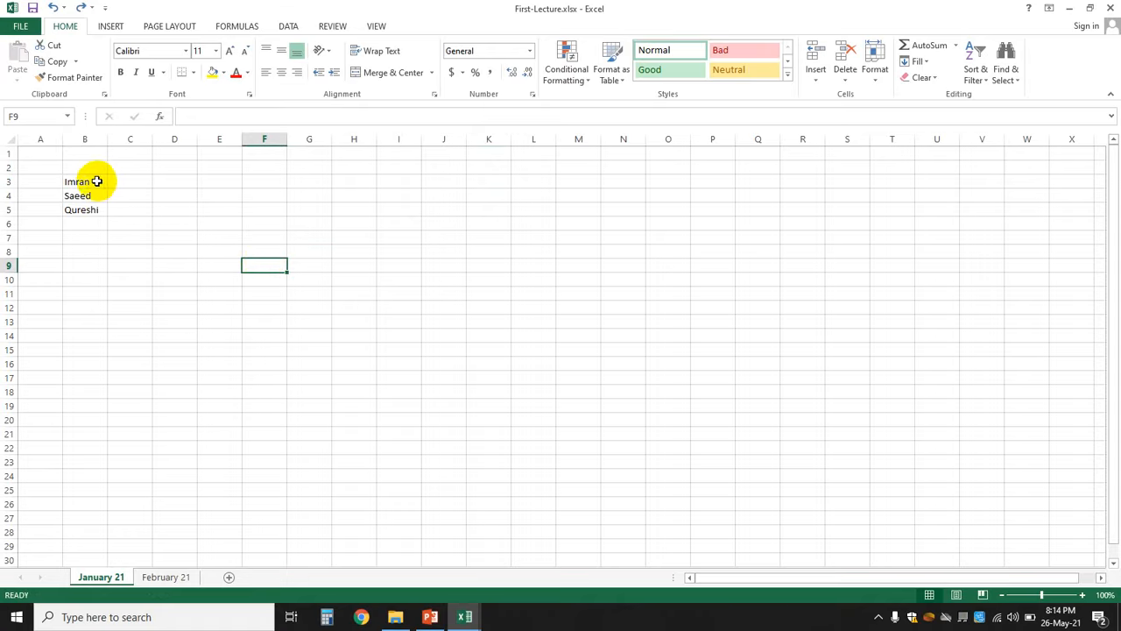
{"action": "left_click_drag", "start_coordinate": [93, 181], "coordinate": [94, 208]}
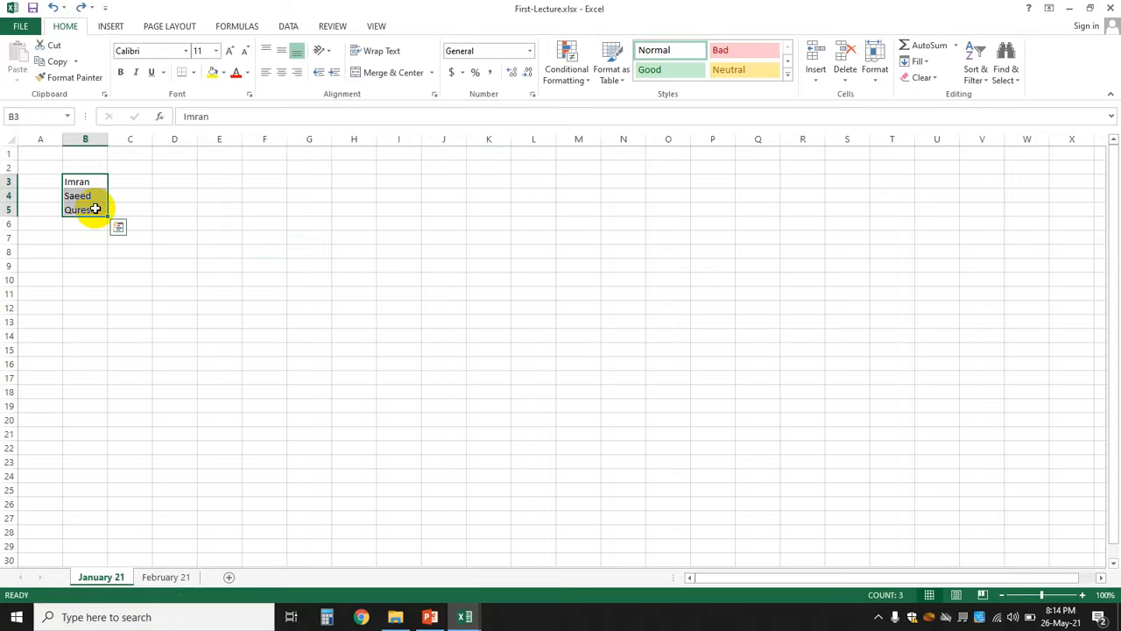
- Cut the names in B3:B5, paste them at B9, then undo that move
{"action": "right_click", "coordinate": [95, 208]}
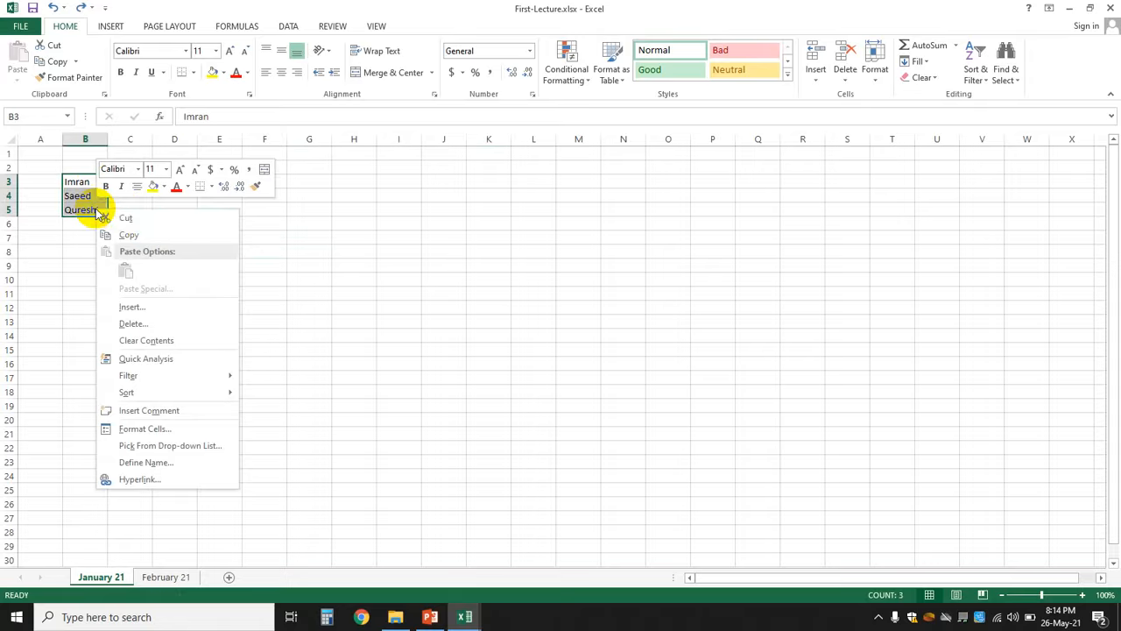
{"action": "left_click", "coordinate": [129, 217]}
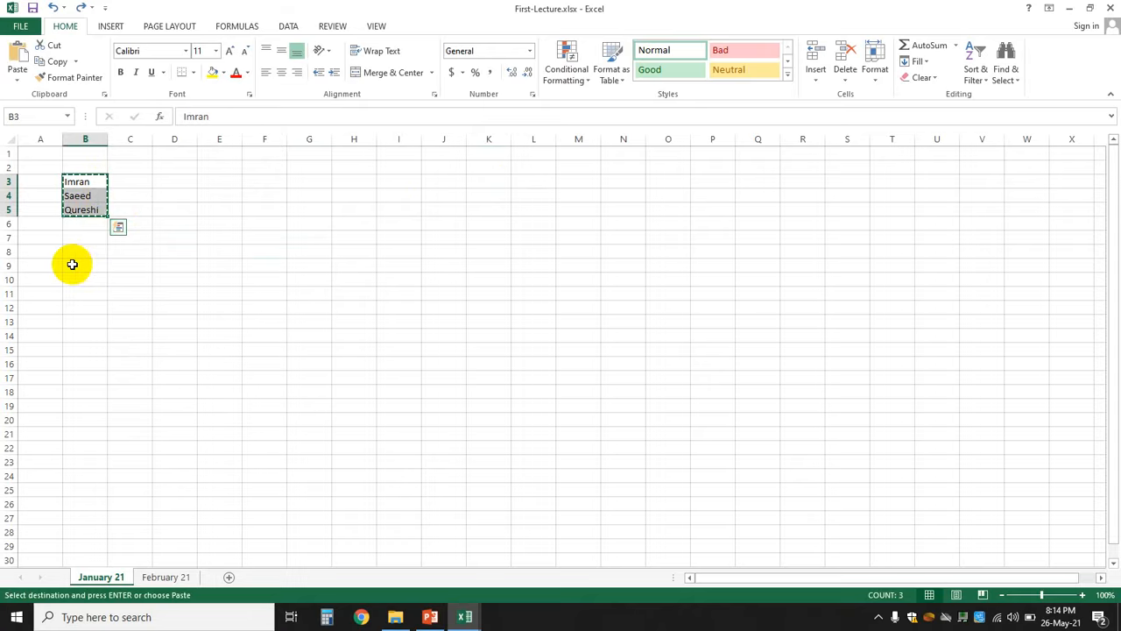
{"action": "right_click", "coordinate": [75, 264]}
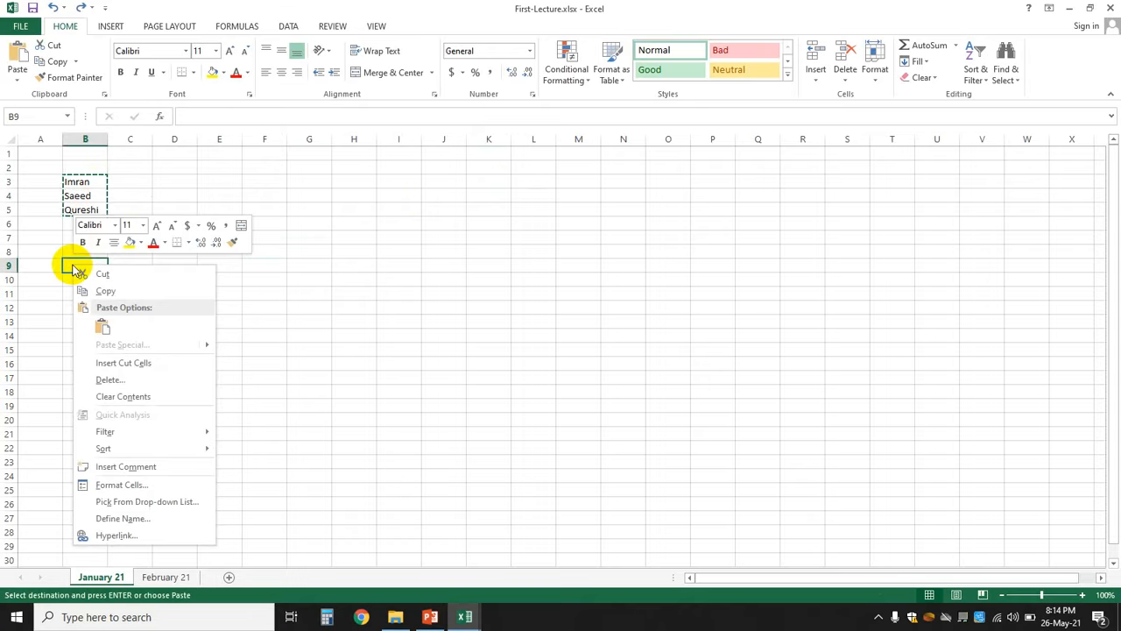
{"action": "left_click", "coordinate": [102, 327]}
{"action": "left_click", "coordinate": [343, 318]}
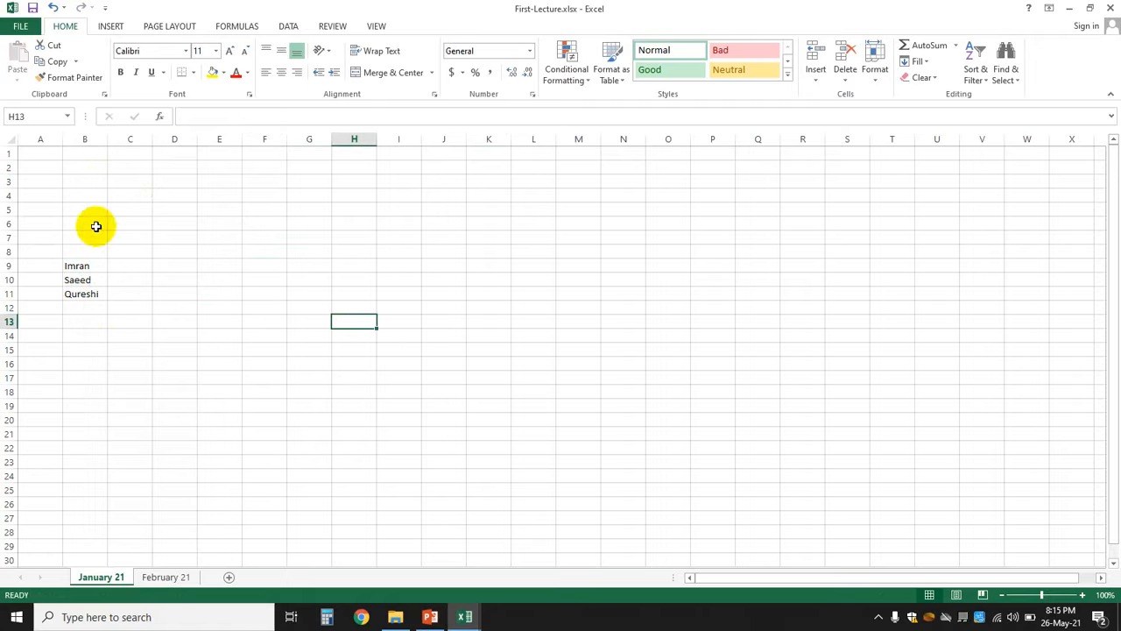
{"action": "key", "text": "ctrl+z"}
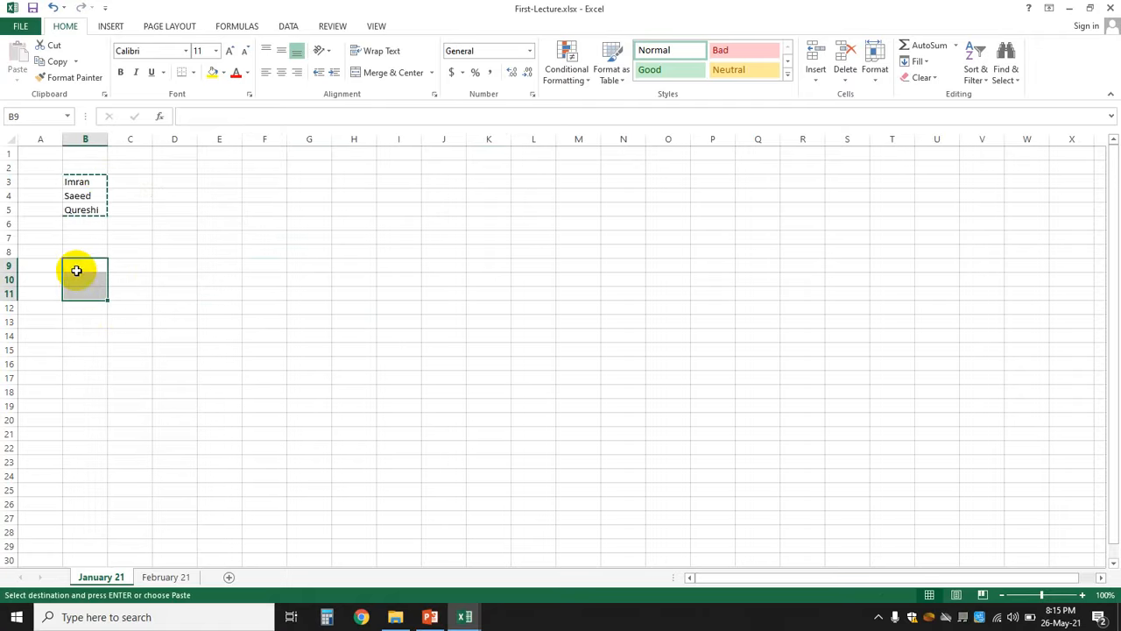
- Paste the cut names into J3:J5
{"action": "left_click", "coordinate": [77, 200]}
{"action": "right_click", "coordinate": [81, 207]}
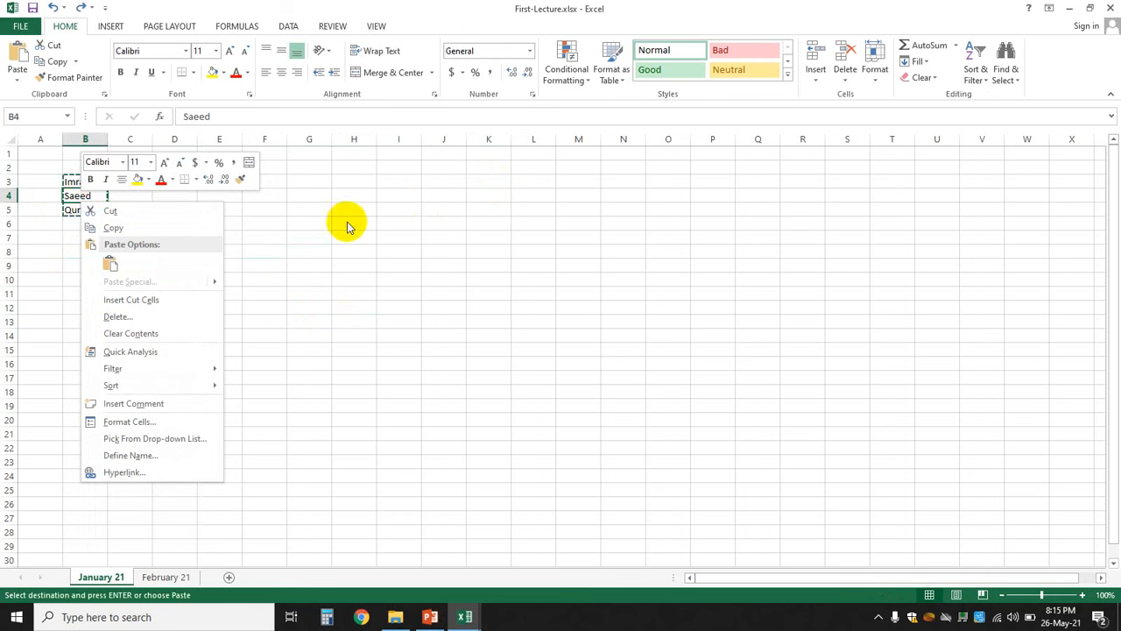
{"action": "key", "text": "Escape"}
{"action": "right_click", "coordinate": [435, 183]}
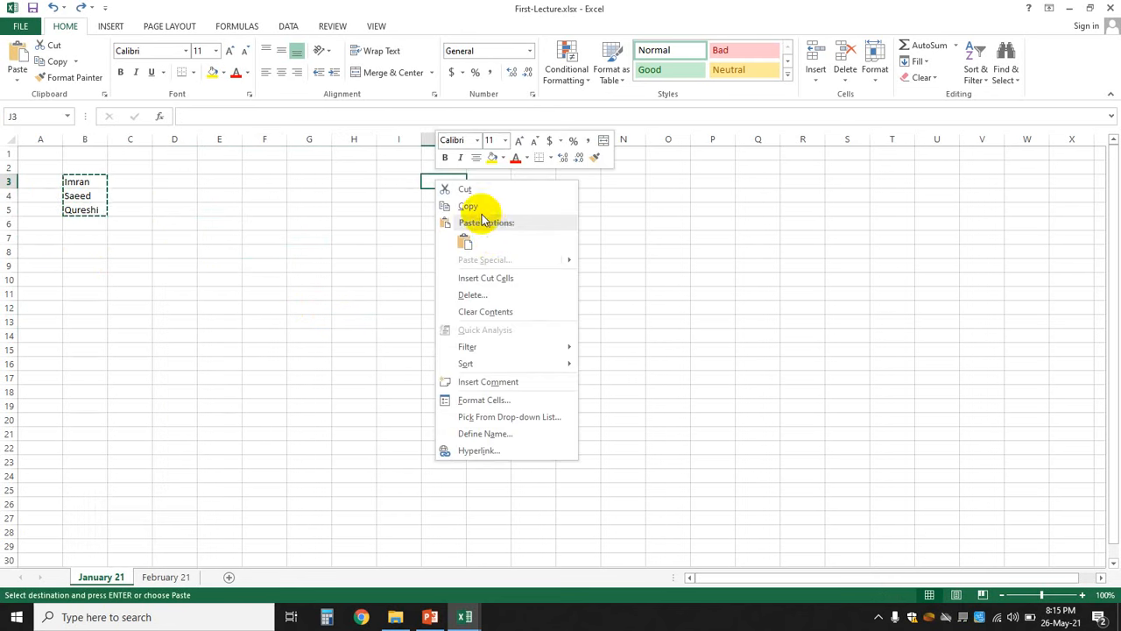
{"action": "left_click", "coordinate": [465, 239]}
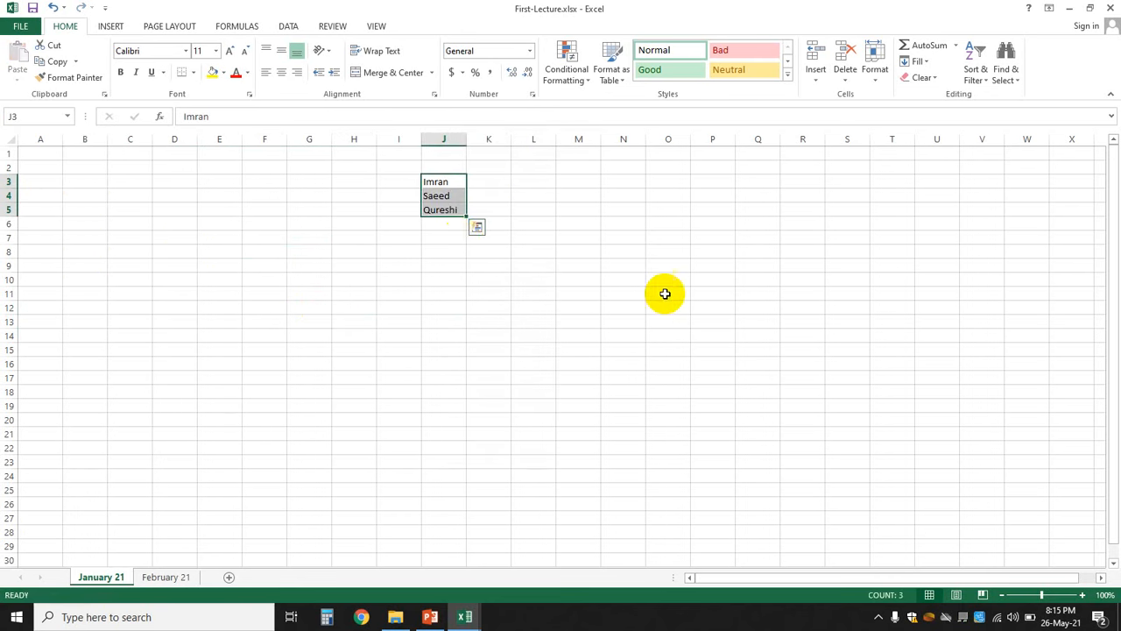
{"action": "left_click", "coordinate": [666, 293]}
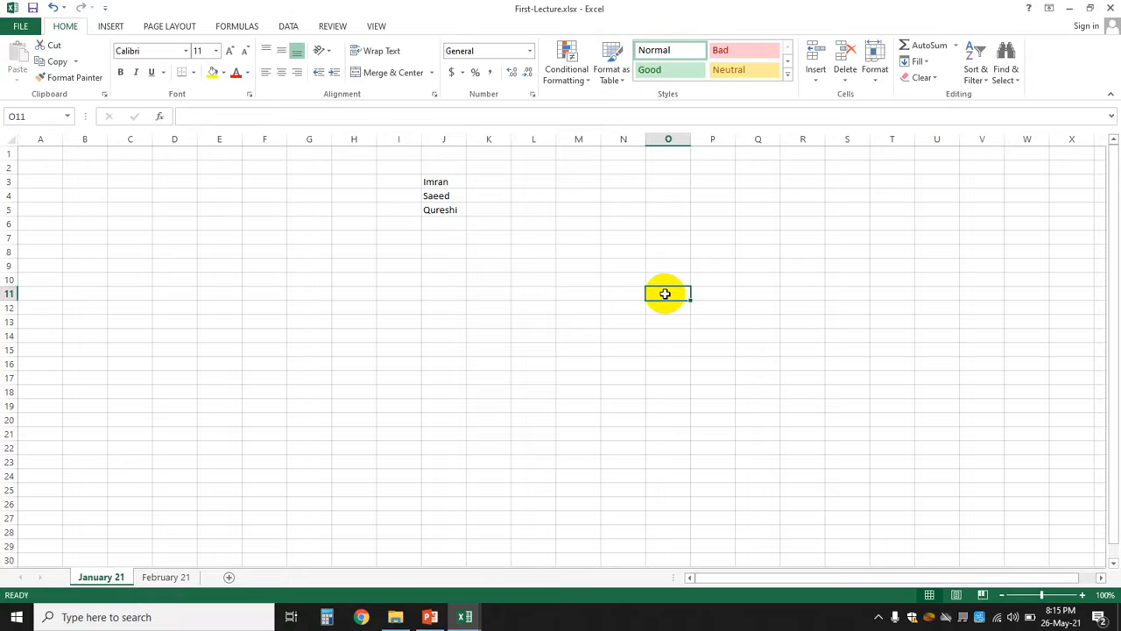
- Glance at the PowerPoint slides and return to the First-Lecture workbook
{"action": "left_click", "coordinate": [432, 615]}
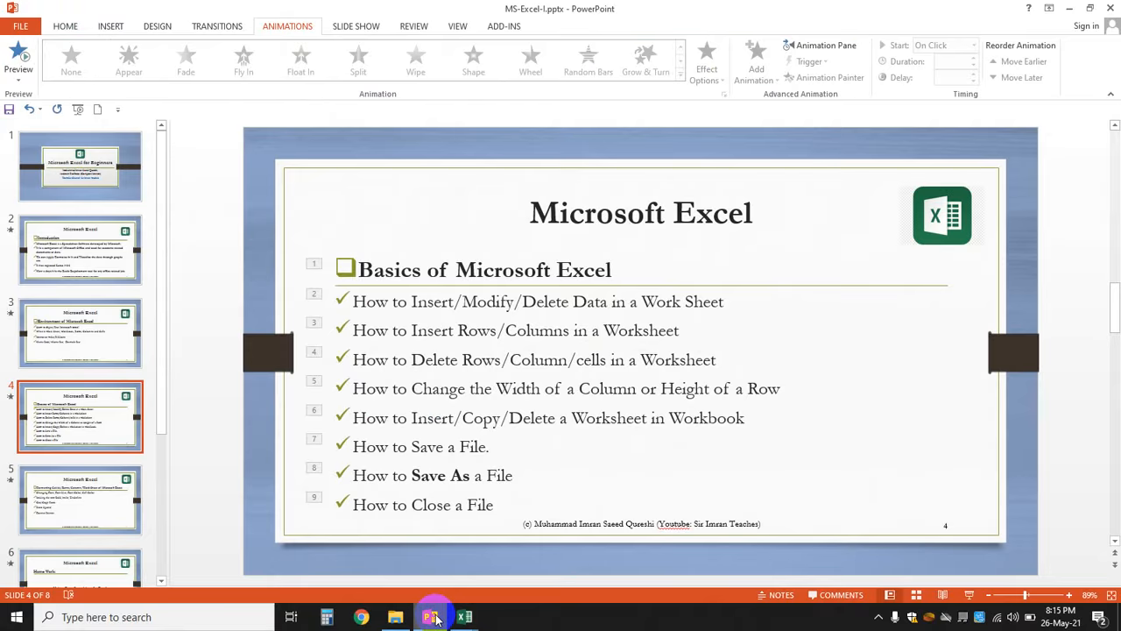
{"action": "left_click", "coordinate": [464, 616]}
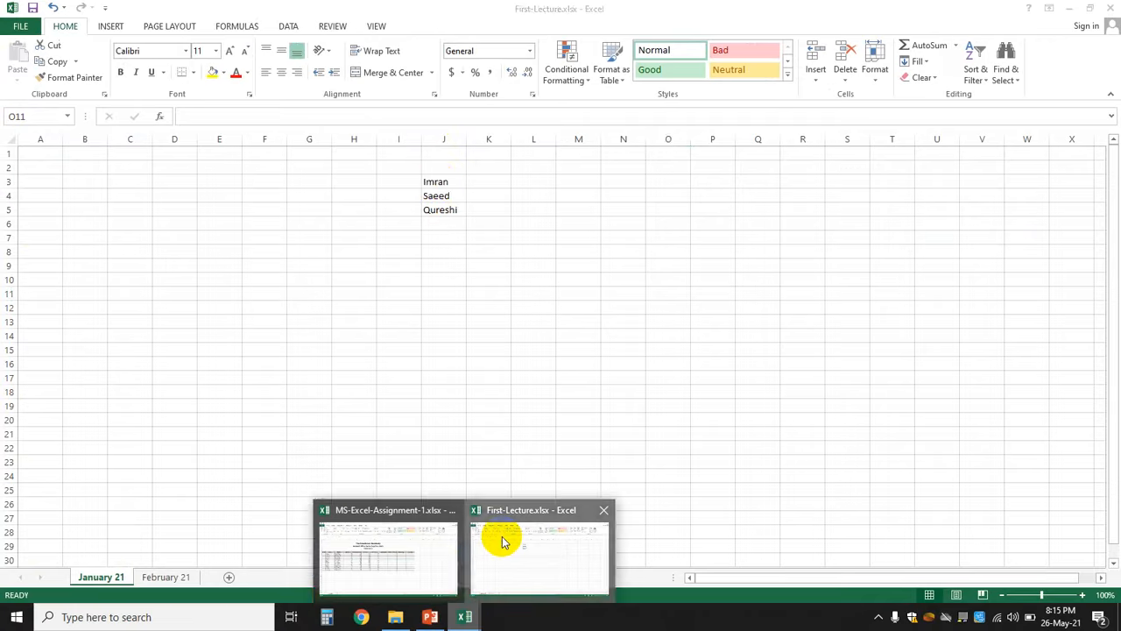
{"action": "left_click", "coordinate": [500, 538]}
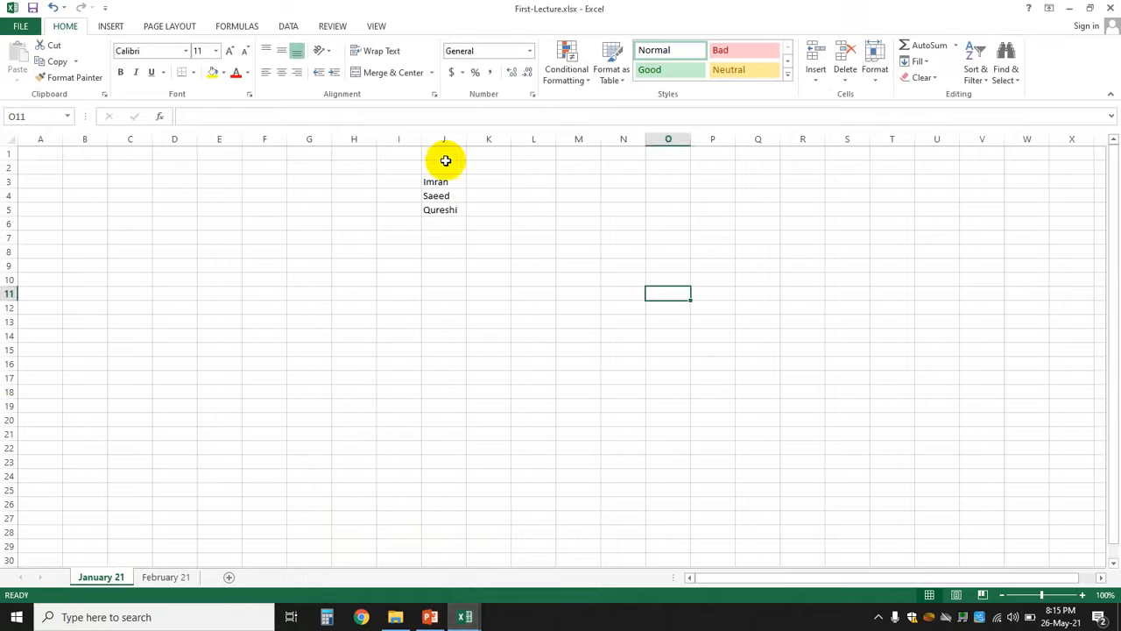
- Move the names from J3:J5 into B2:B4 with cut and paste
{"action": "left_click", "coordinate": [435, 189]}
{"action": "left_click_drag", "start_coordinate": [435, 189], "coordinate": [430, 213]}
{"action": "key", "text": "ctrl+c"}
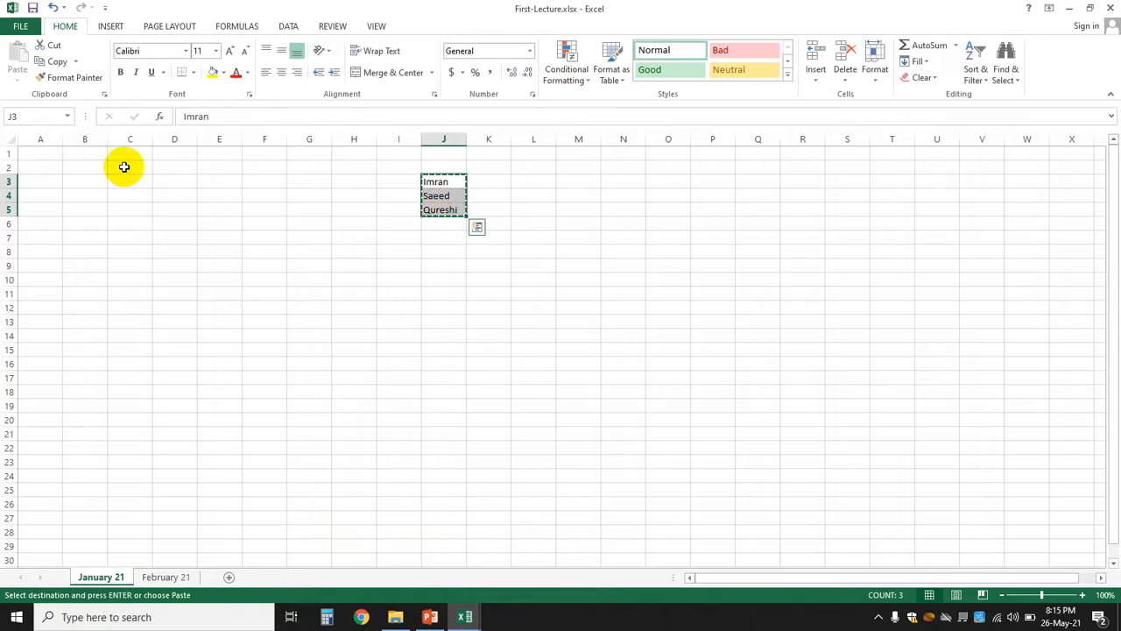
{"action": "left_click", "coordinate": [81, 168]}
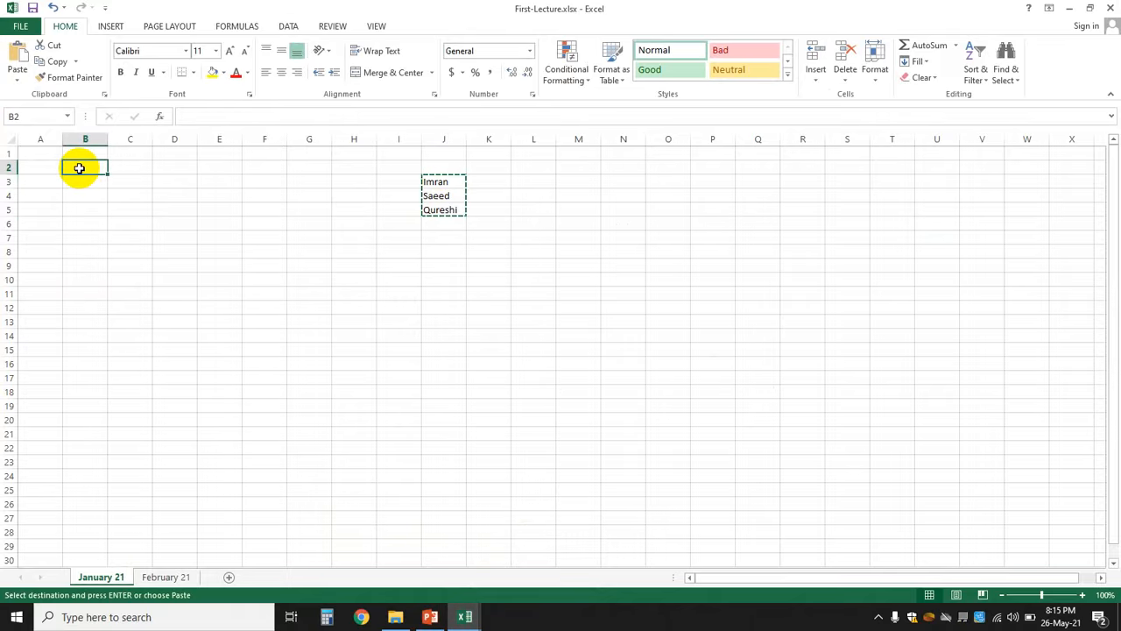
{"action": "key", "text": "ctrl+v"}
{"action": "left_click", "coordinate": [210, 235]}
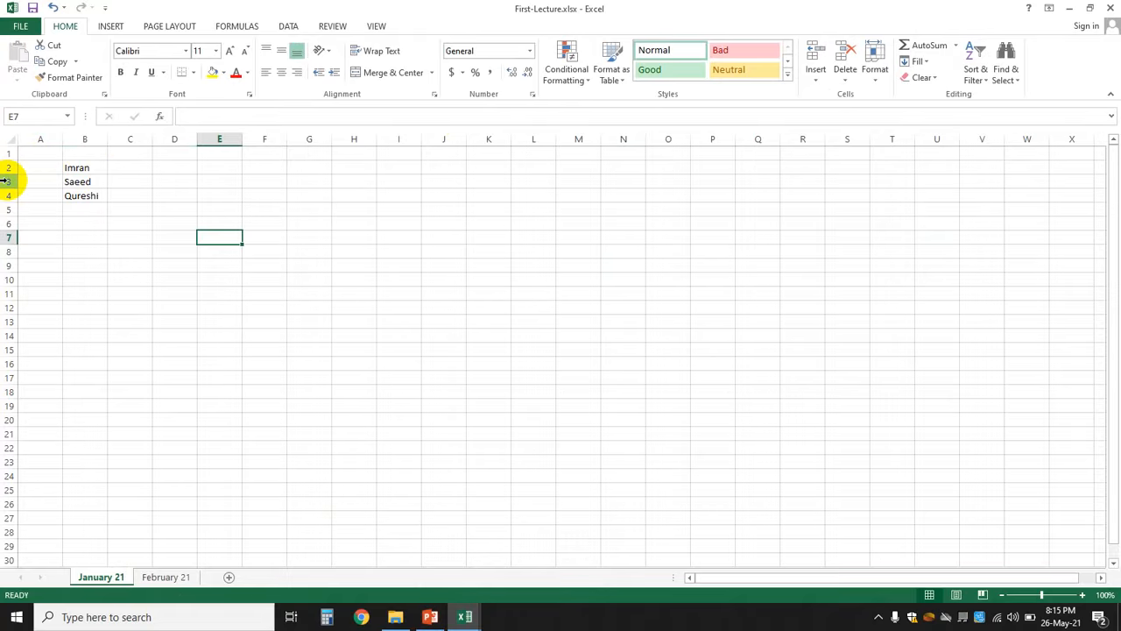
- Insert a blank row at row 3, then undo the insertion
{"action": "right_click", "coordinate": [6, 180]}
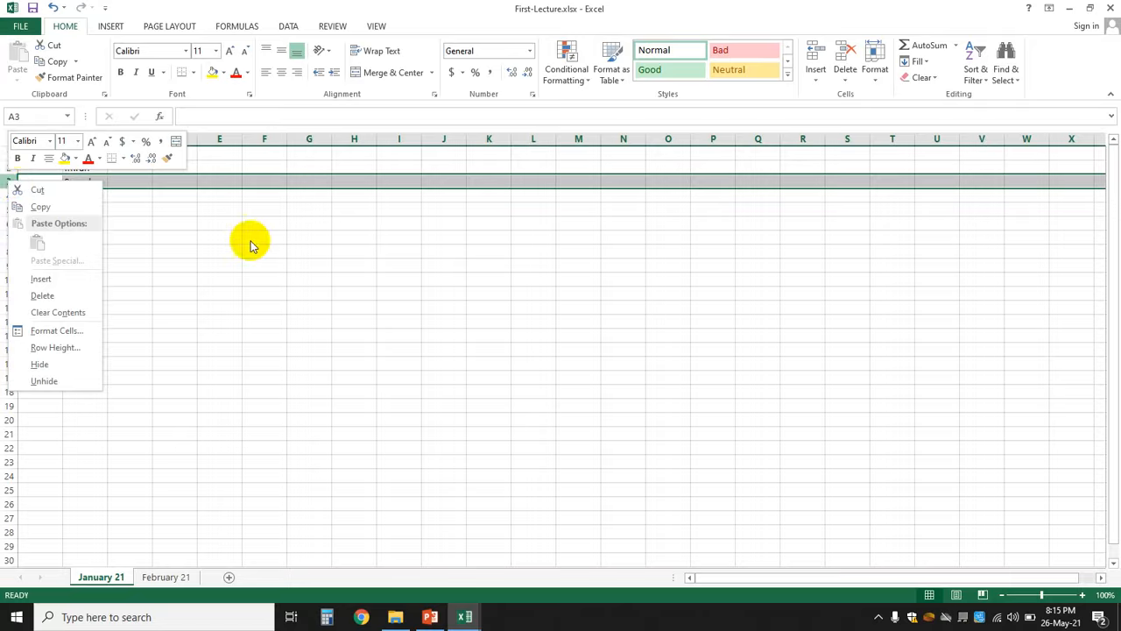
{"action": "key", "text": "Escape"}
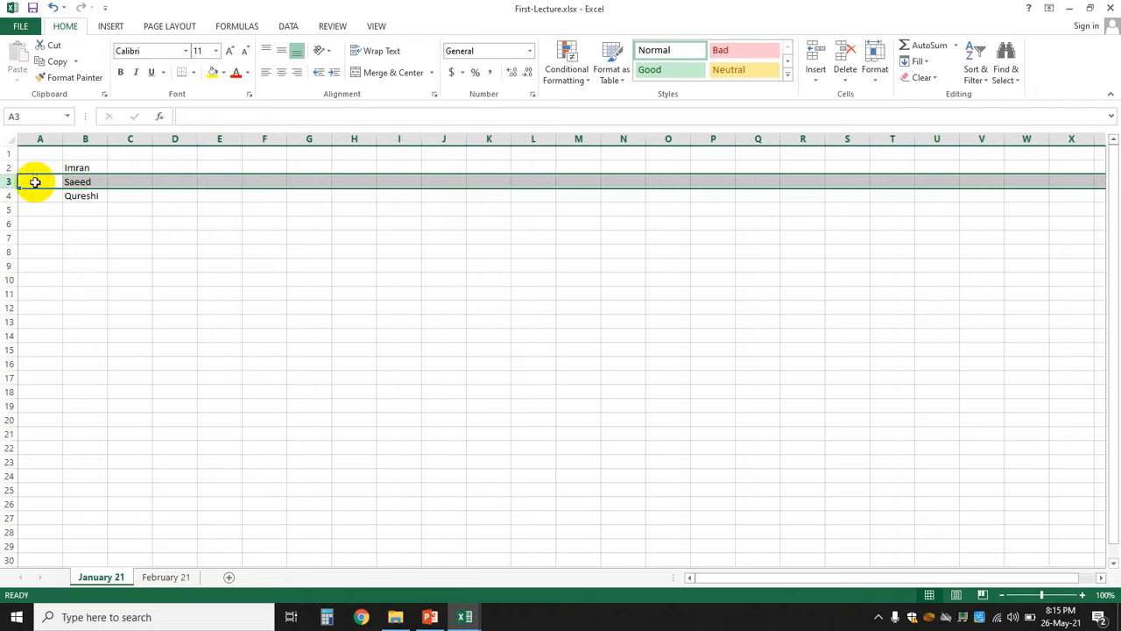
{"action": "right_click", "coordinate": [7, 182]}
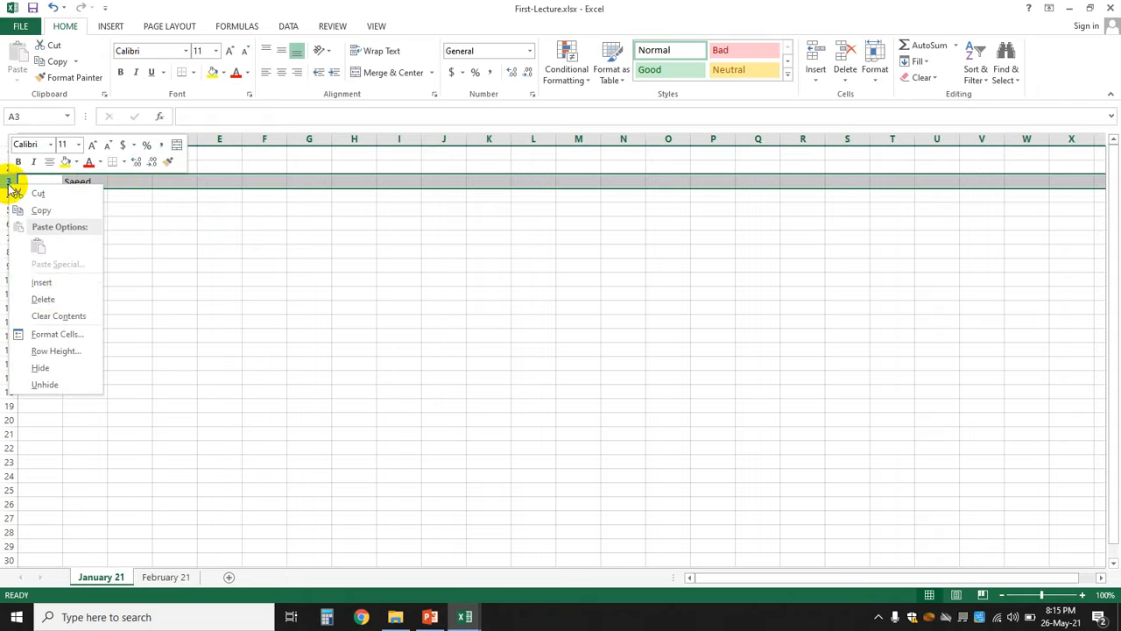
{"action": "left_click", "coordinate": [41, 285]}
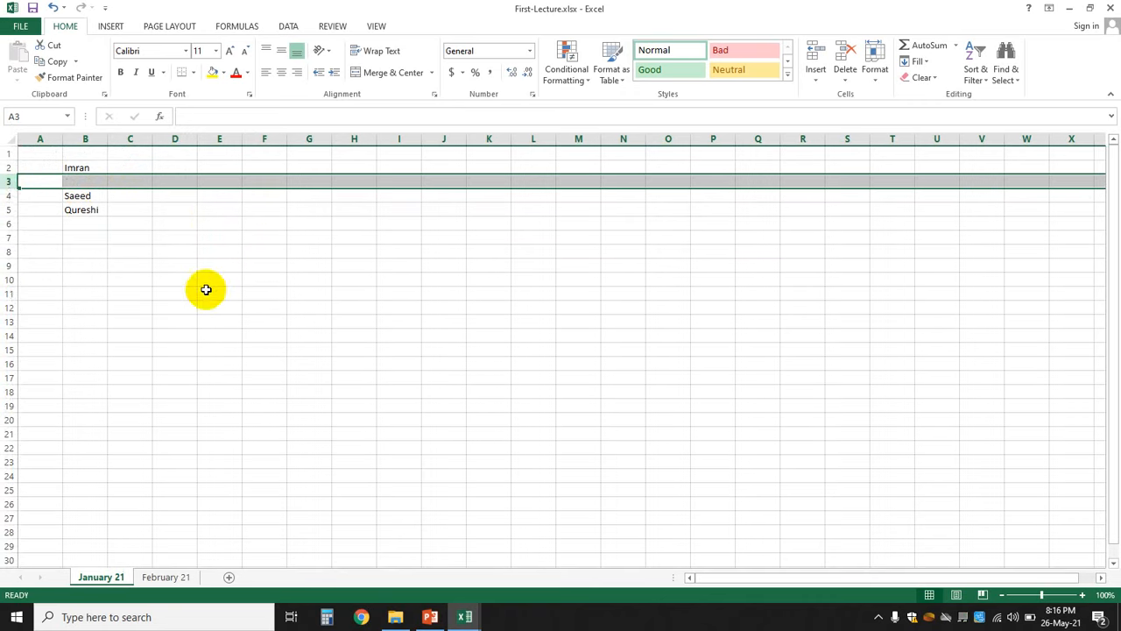
{"action": "left_click", "coordinate": [204, 292]}
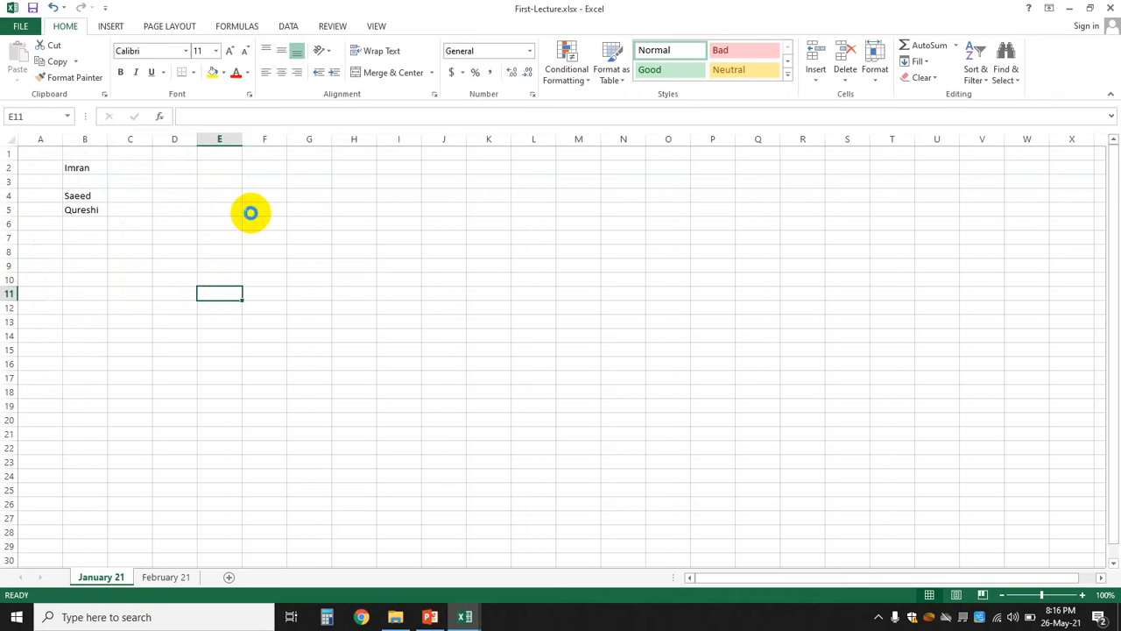
{"action": "key", "text": "ctrl+z"}
- Enter serial number 1 in cell D2
{"action": "left_click", "coordinate": [184, 170]}
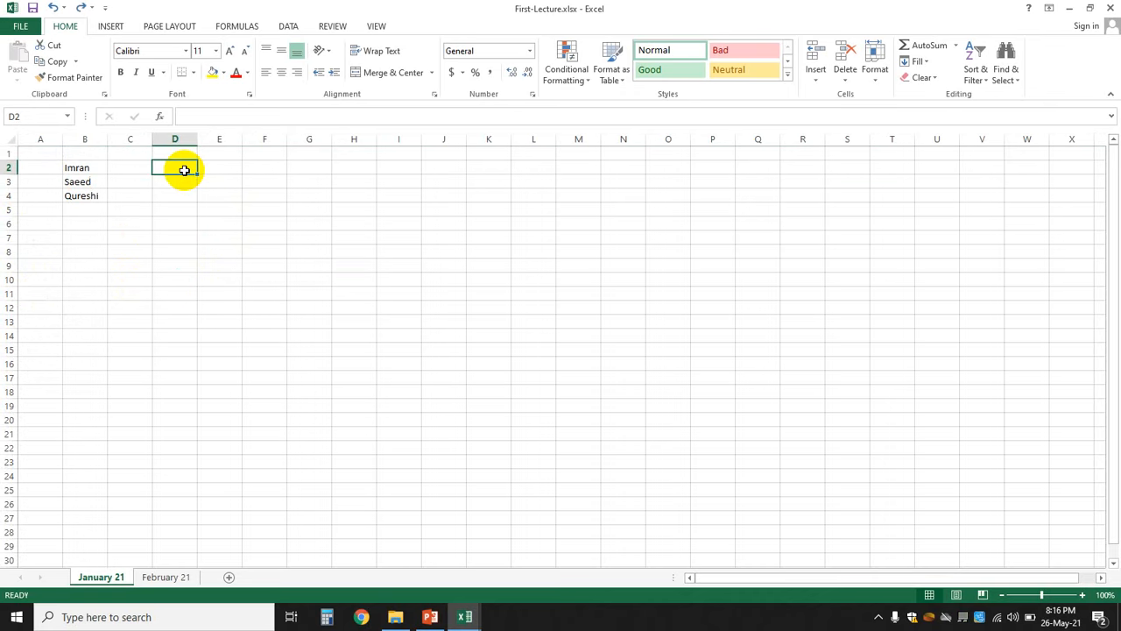
{"action": "type", "text": "1"}
{"action": "key", "text": "Return"}
- Finish the serial numbers with 2 and 3 in D3 and D4
{"action": "type", "text": "2"}
{"action": "key", "text": "Return"}
{"action": "type", "text": "3"}
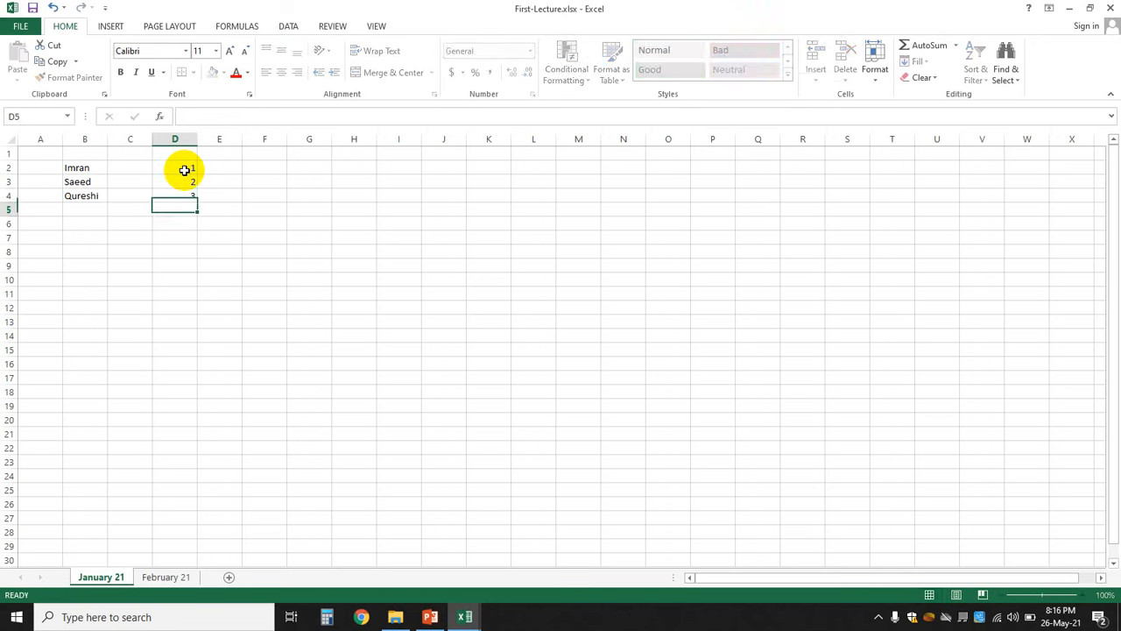
{"action": "key", "text": "Return"}
{"action": "key", "text": "Right"}
{"action": "key", "text": "Up"}
{"action": "key", "text": "Up"}
{"action": "key", "text": "Up"}
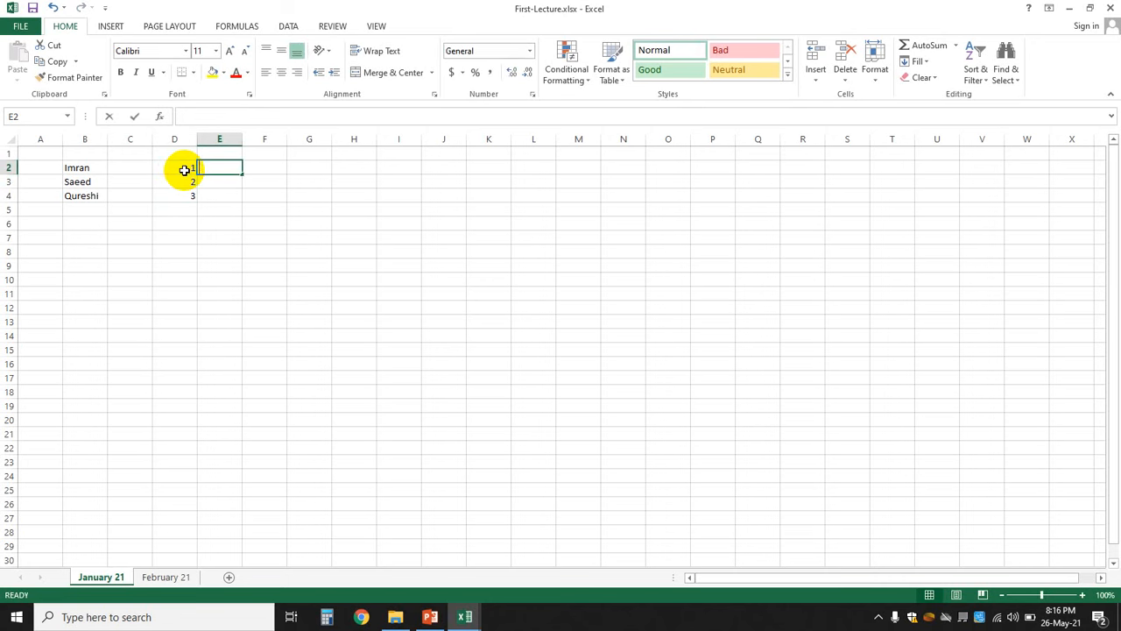
- Enter 3 in E2 and the values 6, 7 and 8 in H2:H4
{"action": "type", "text": "3"}
{"action": "key", "text": "Right"}
{"action": "key", "text": "Right"}
{"action": "key", "text": "Right"}
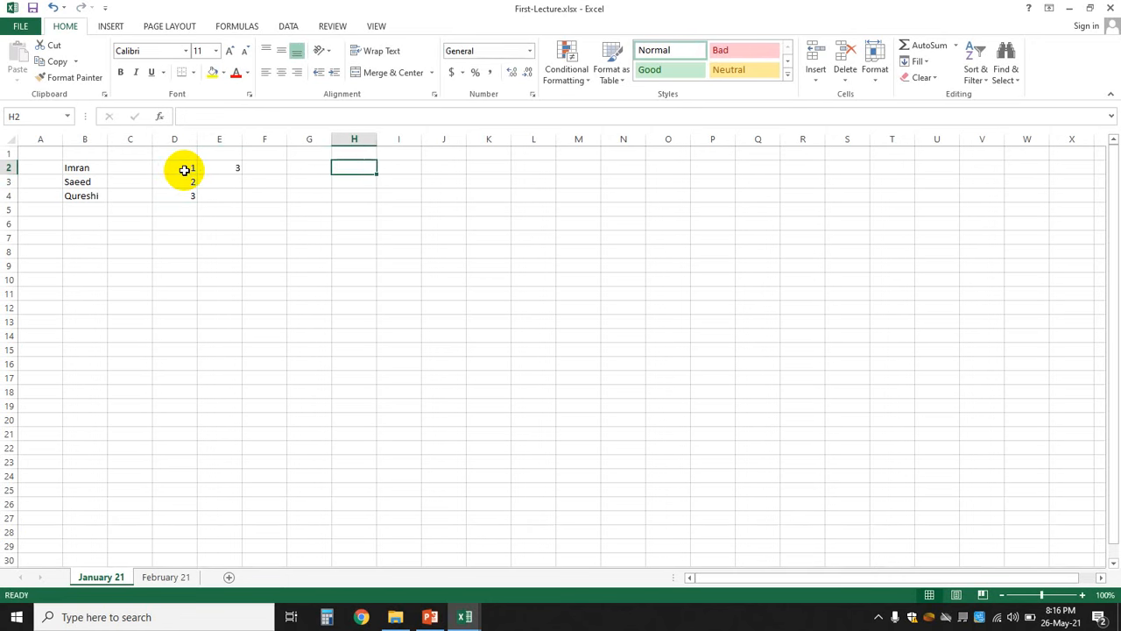
{"action": "type", "text": "6"}
{"action": "key", "text": "Return"}
{"action": "type", "text": "7"}
{"action": "key", "text": "Return"}
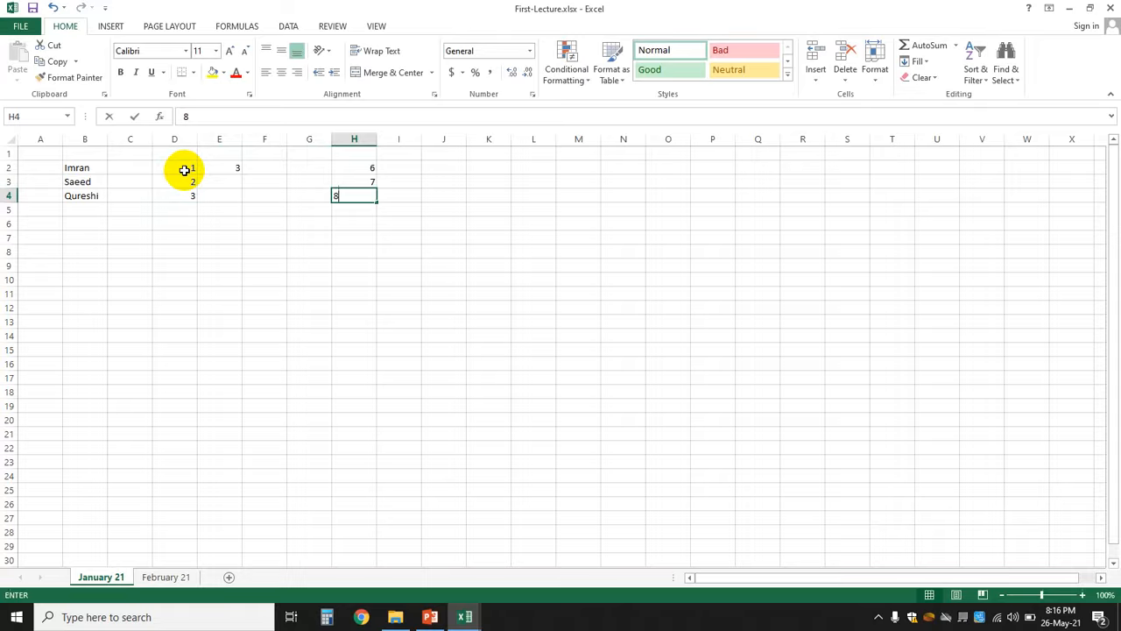
{"action": "type", "text": "8"}
{"action": "key", "text": "Return"}
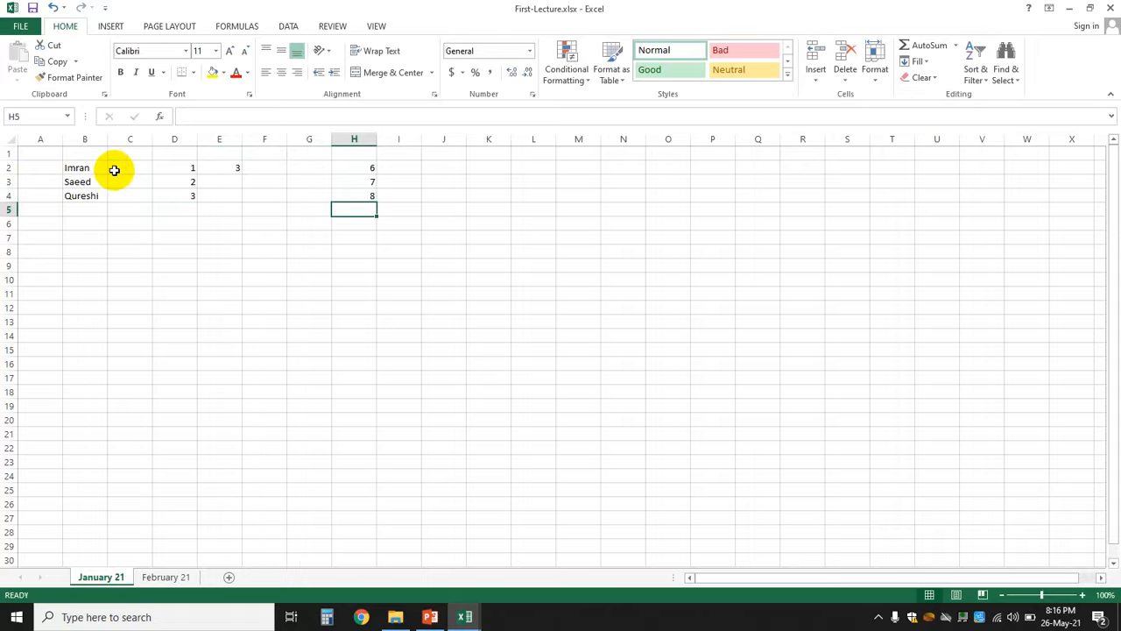
- Insert a blank row at row 3 and undo it, keeping the rows contiguous
{"action": "left_click", "coordinate": [7, 182]}
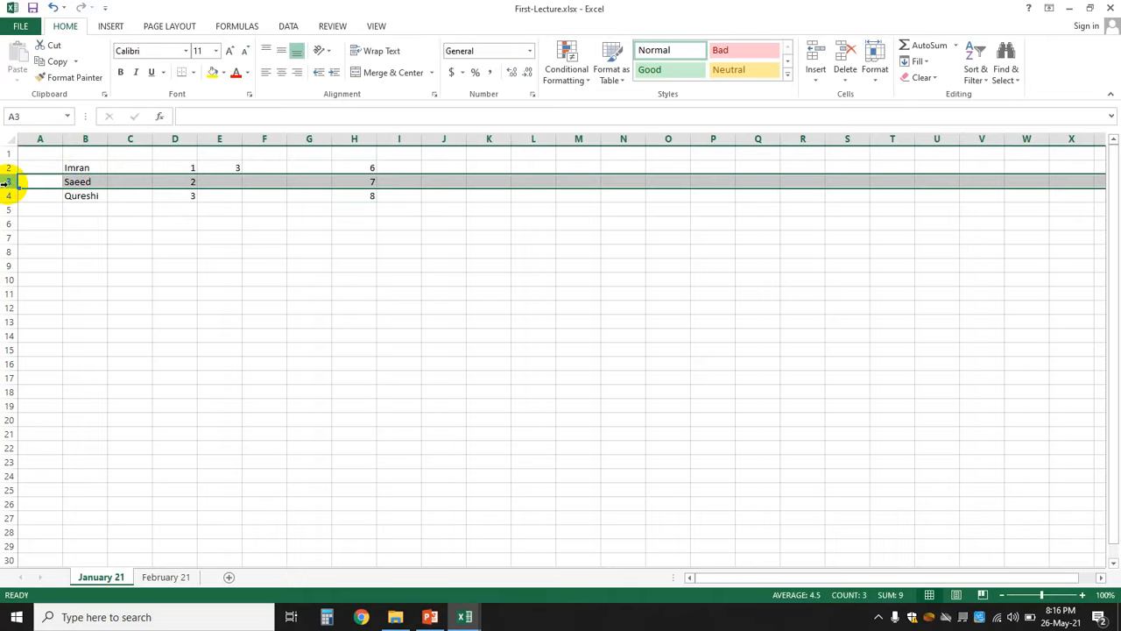
{"action": "right_click", "coordinate": [7, 182]}
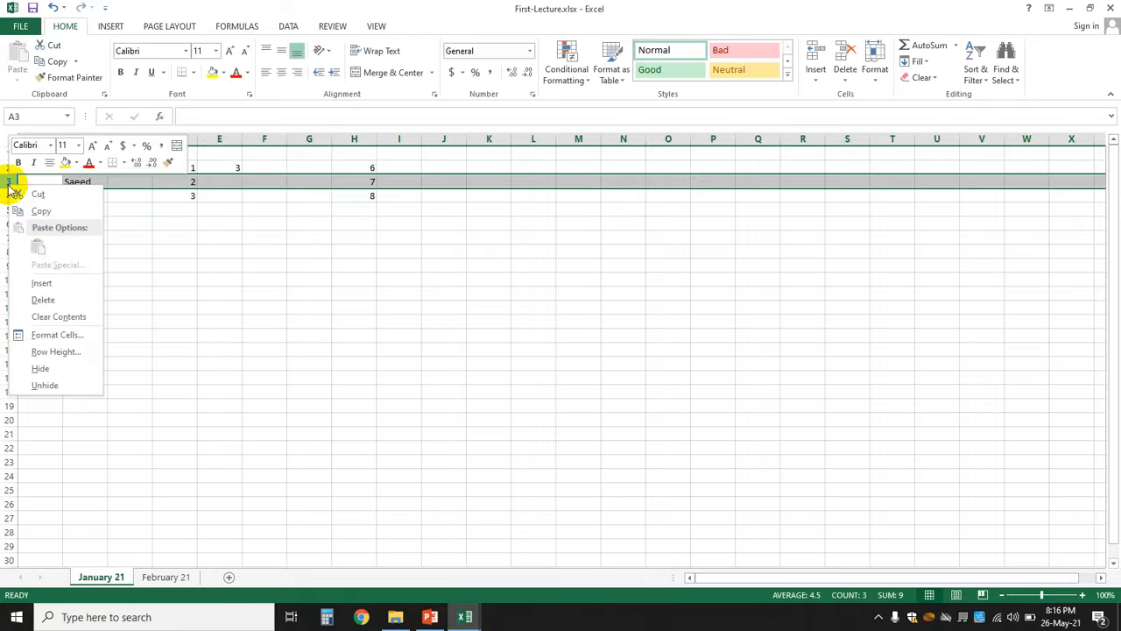
{"action": "left_click", "coordinate": [44, 284]}
{"action": "left_click", "coordinate": [340, 310]}
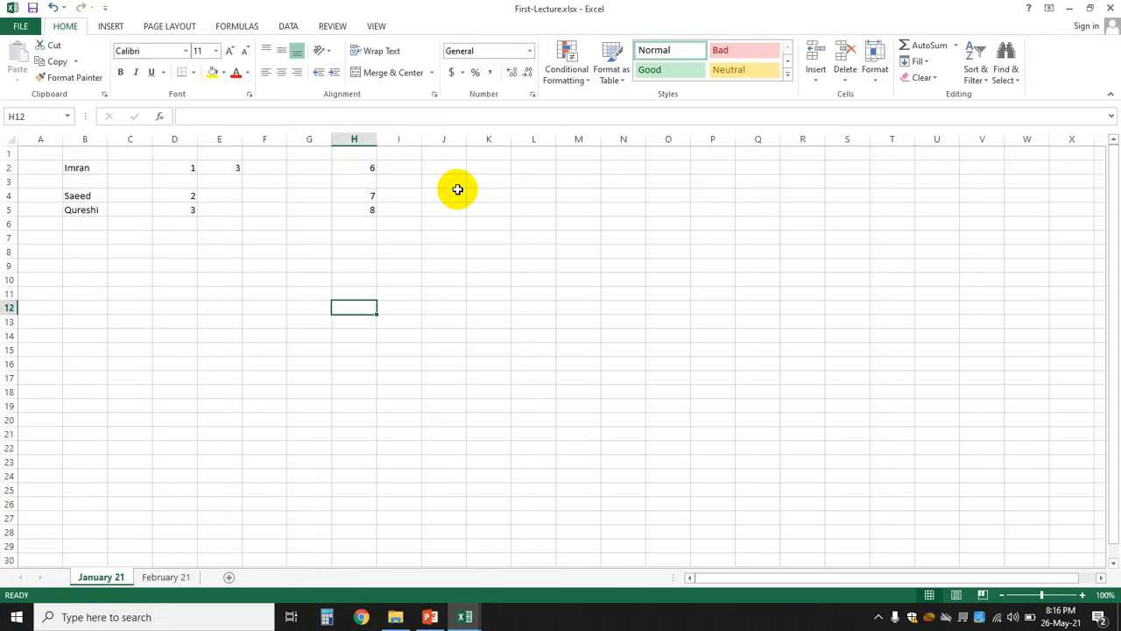
{"action": "key", "text": "ctrl+z"}
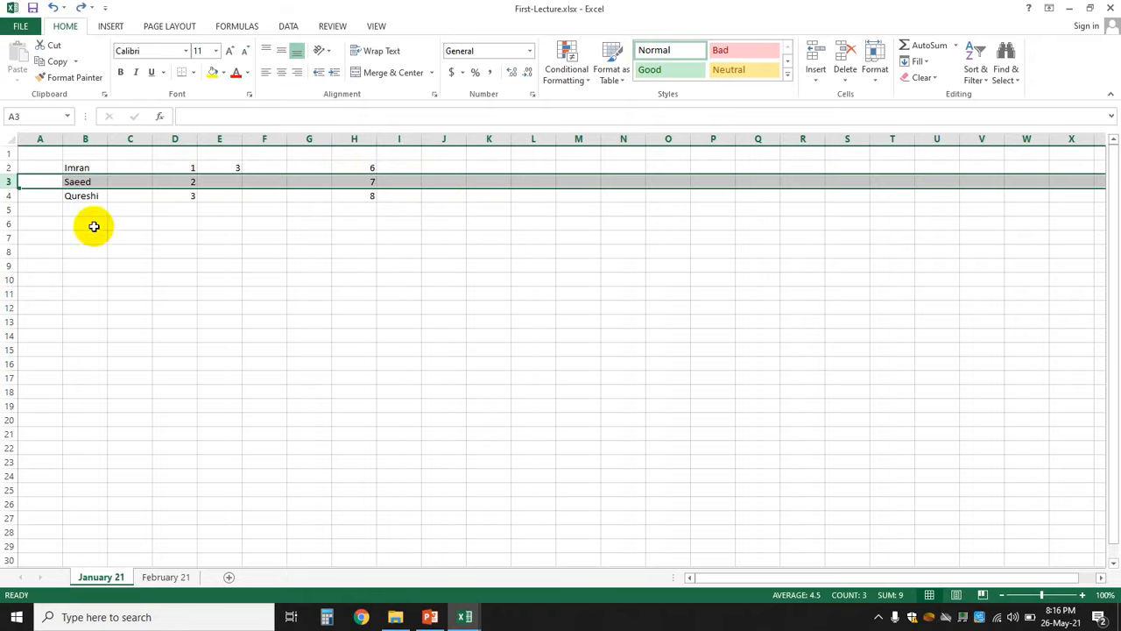
{"action": "left_click", "coordinate": [329, 269]}
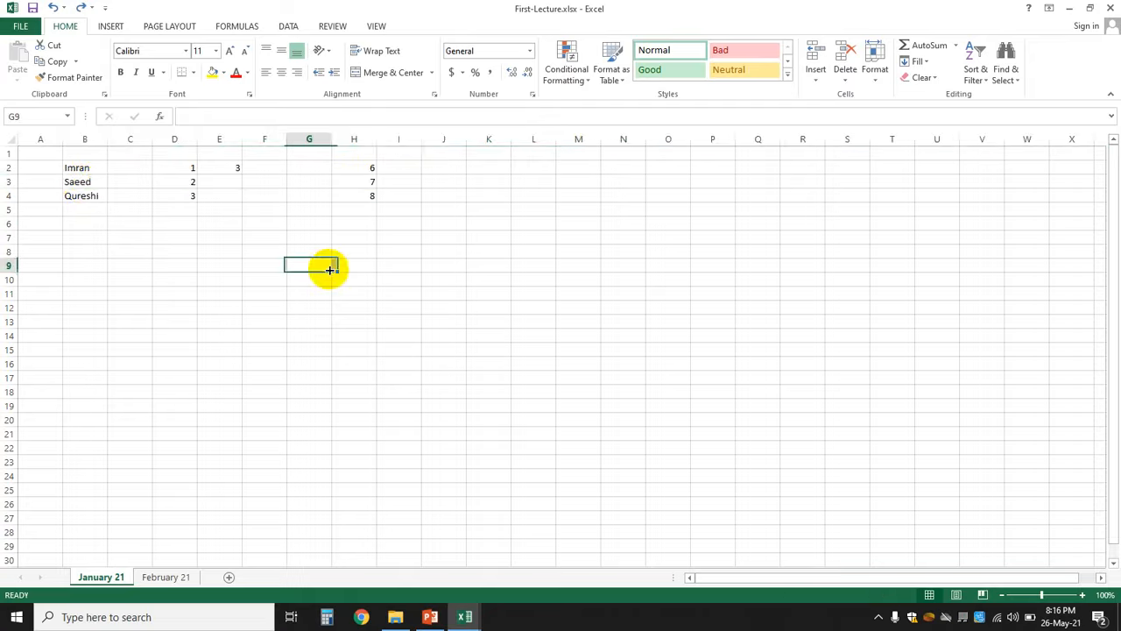
- Insert a blank column at E, shifting the existing values right
{"action": "left_click", "coordinate": [211, 140]}
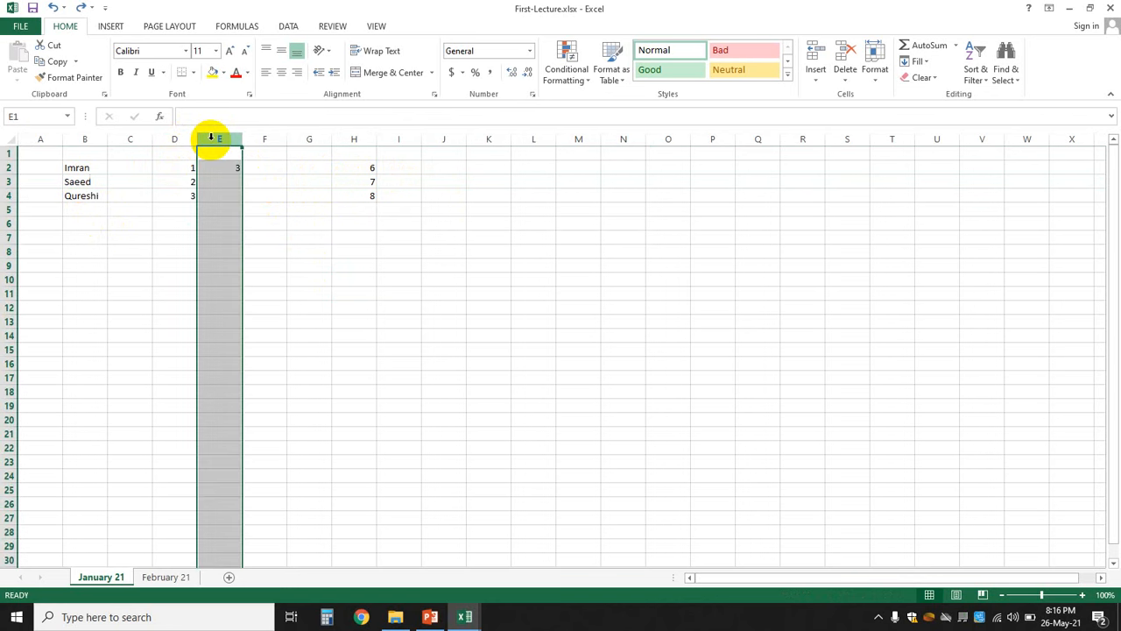
{"action": "right_click", "coordinate": [211, 138]}
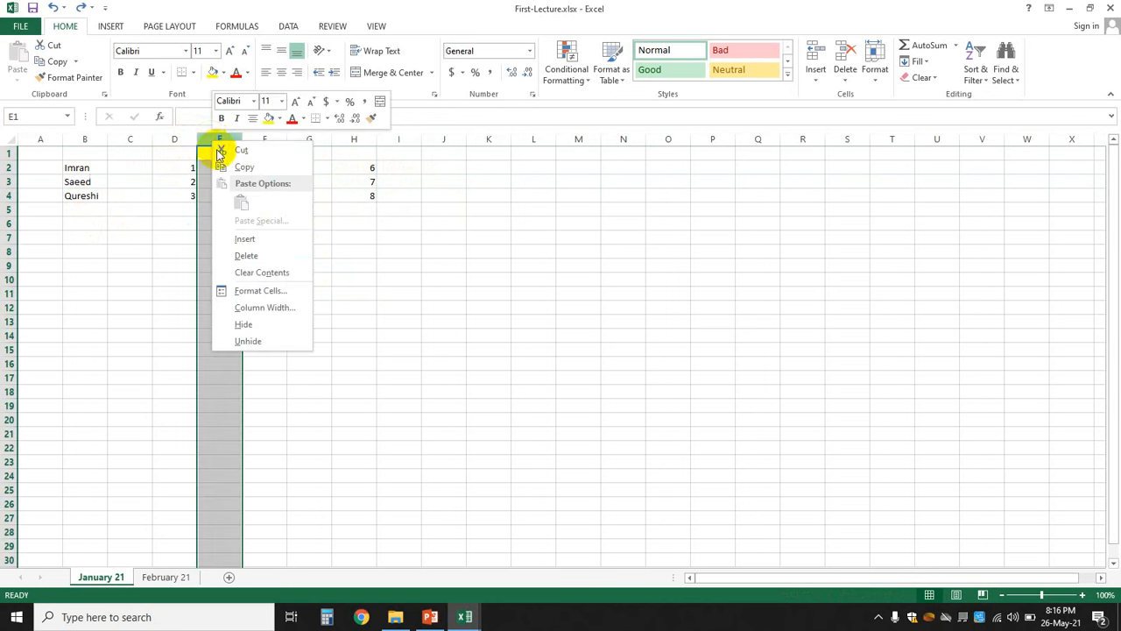
{"action": "left_click", "coordinate": [250, 243]}
{"action": "left_click", "coordinate": [385, 308]}
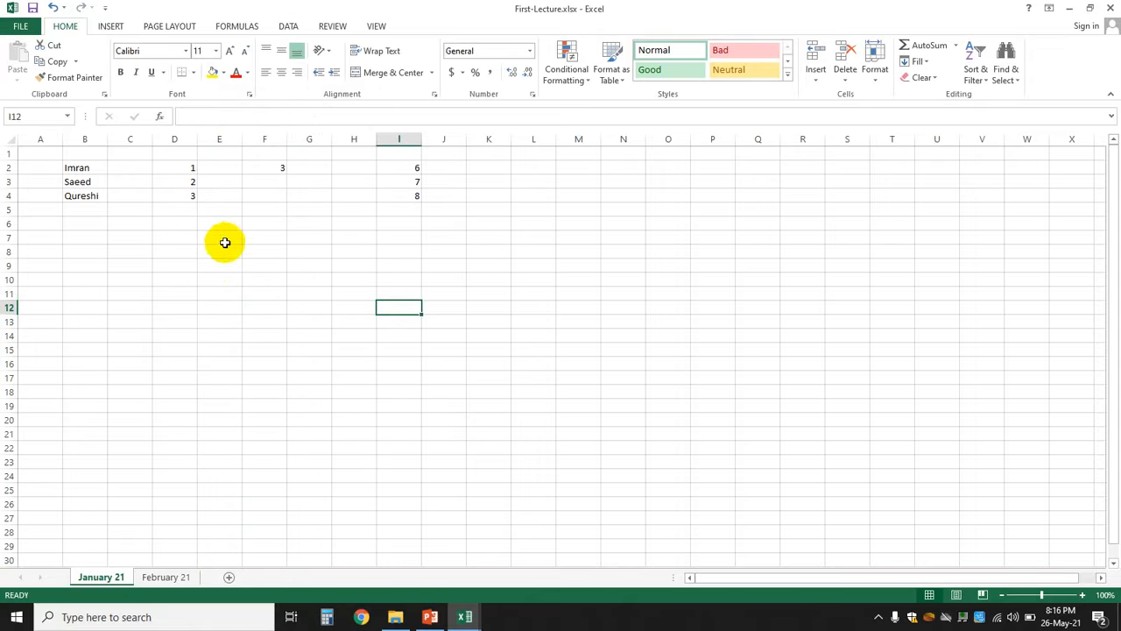
- Type 'hfksd' in E2 and 'if' in E4 as placeholder text
{"action": "left_click", "coordinate": [220, 167]}
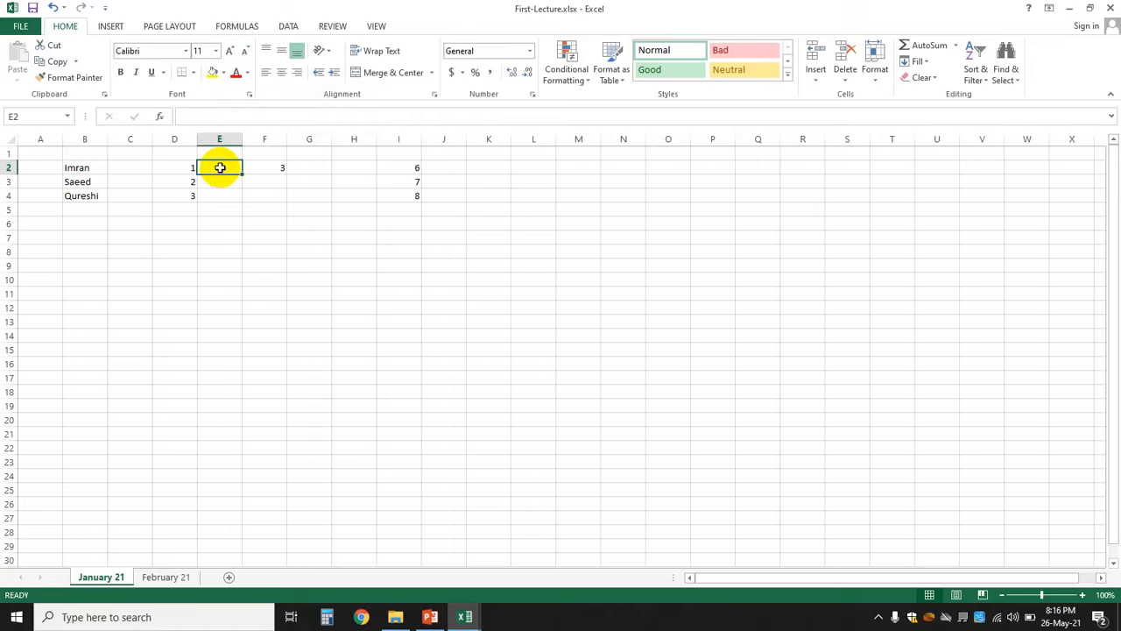
{"action": "type", "text": "hfksd"}
{"action": "key", "text": "Return"}
{"action": "key", "text": "Return"}
{"action": "type", "text": "if"}
{"action": "key", "text": "Return"}
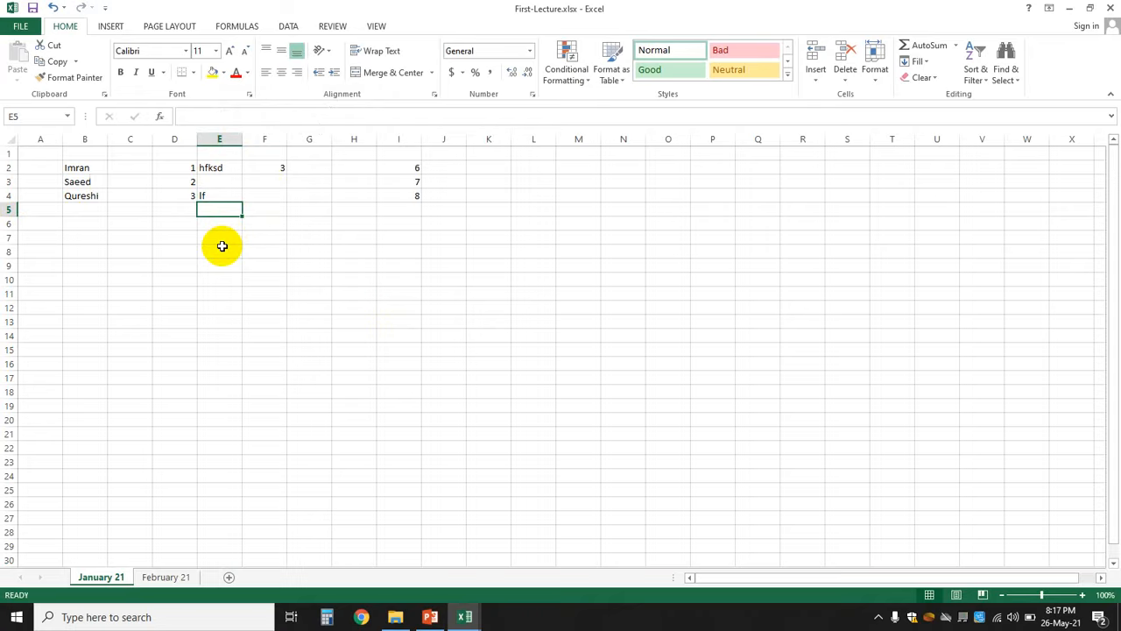
{"action": "left_click", "coordinate": [172, 235]}
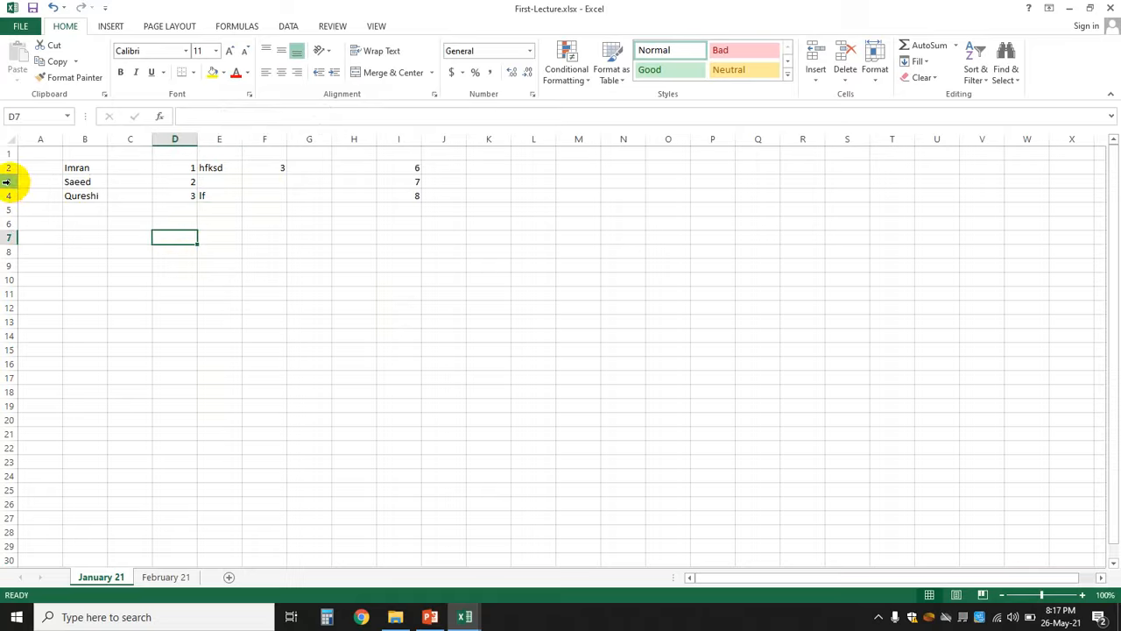
- Insert two blank rows at rows 3–4
{"action": "left_click", "coordinate": [539, 319]}
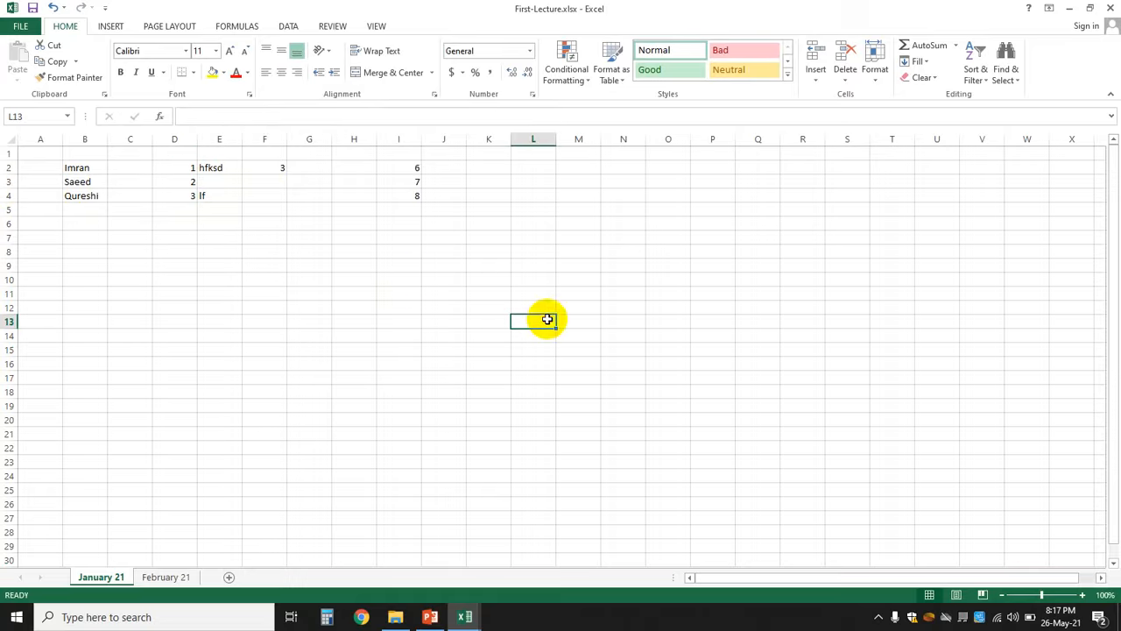
{"action": "left_click_drag", "start_coordinate": [10, 179], "coordinate": [12, 191]}
{"action": "right_click", "coordinate": [12, 189]}
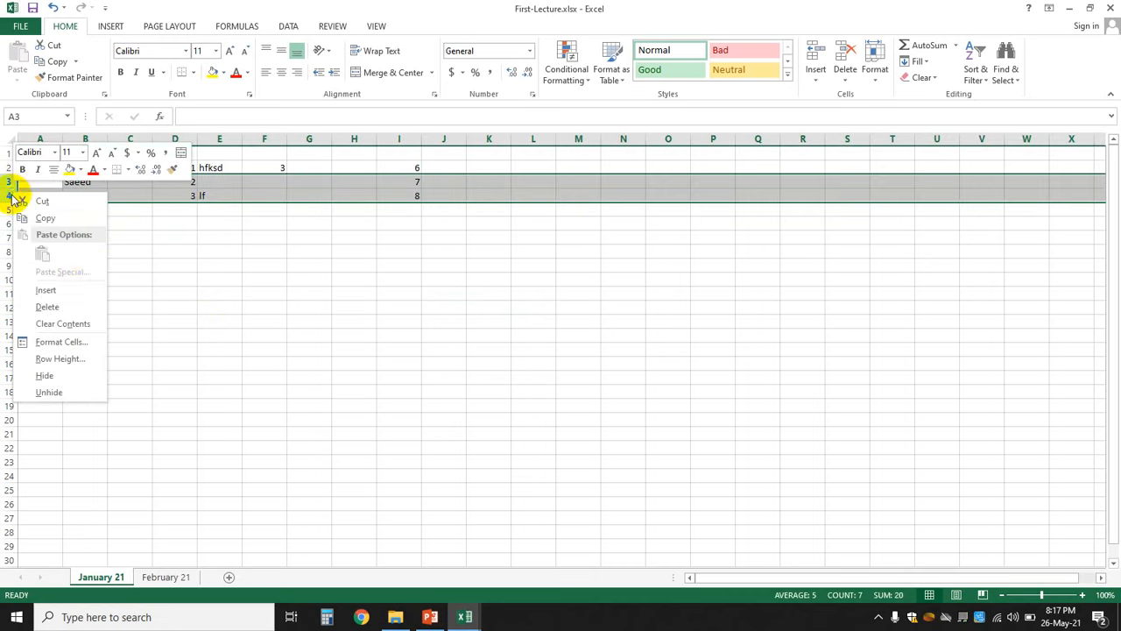
{"action": "left_click", "coordinate": [69, 296]}
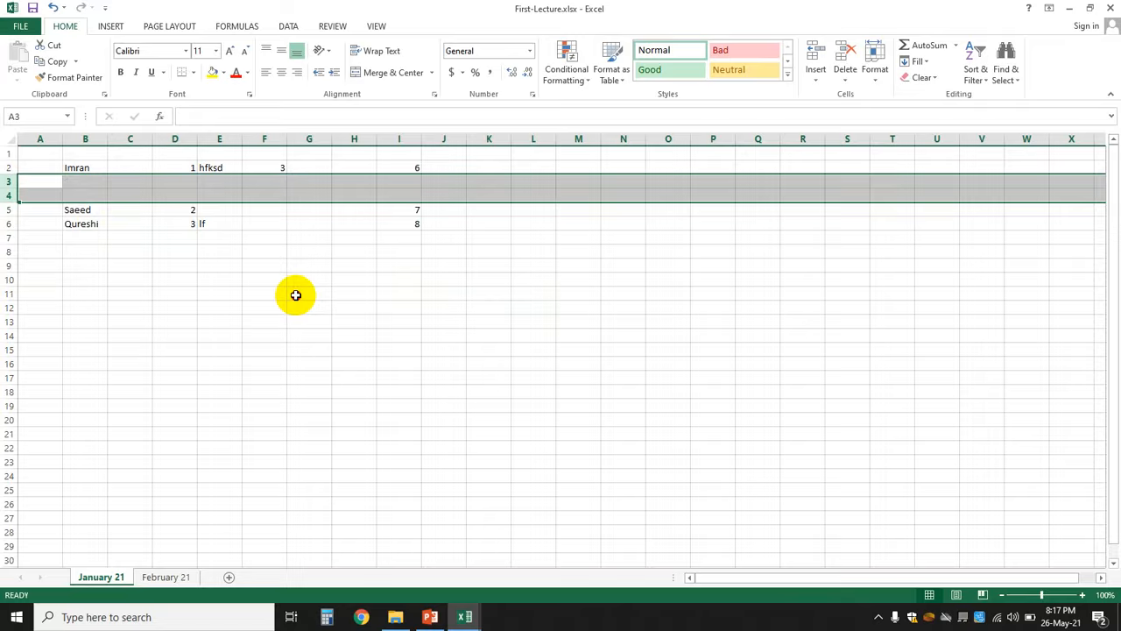
- Type placeholder entries into B3 (jfksdj) and B4
{"action": "left_click", "coordinate": [295, 295]}
{"action": "left_click", "coordinate": [90, 180]}
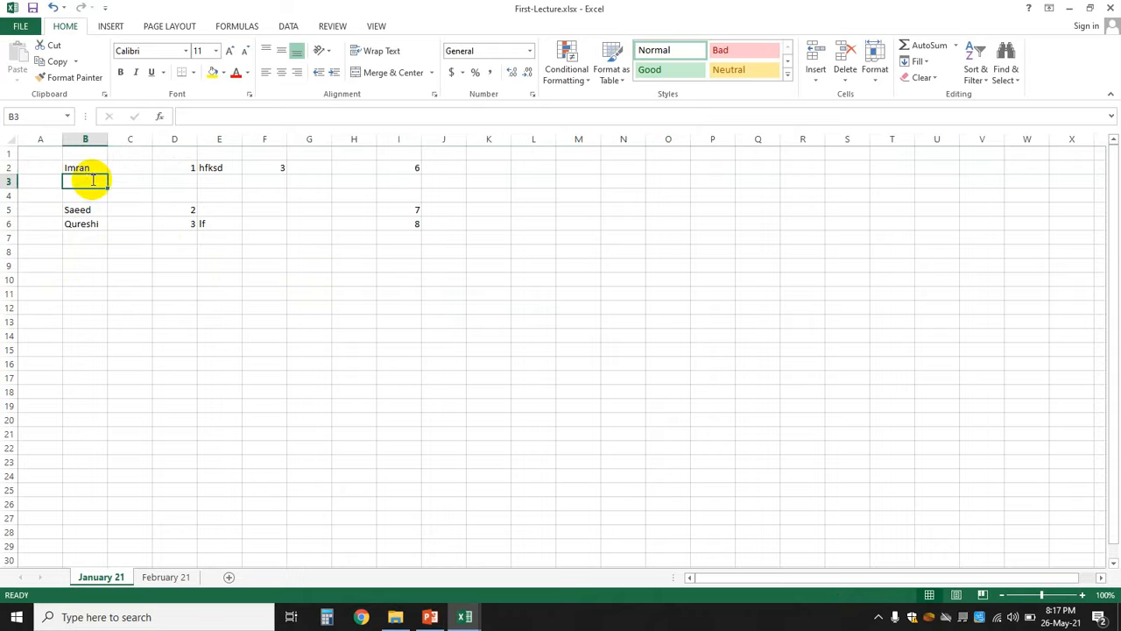
{"action": "type", "text": "jfksdj"}
{"action": "key", "text": "Return"}
{"action": "type", "text": "imran"}
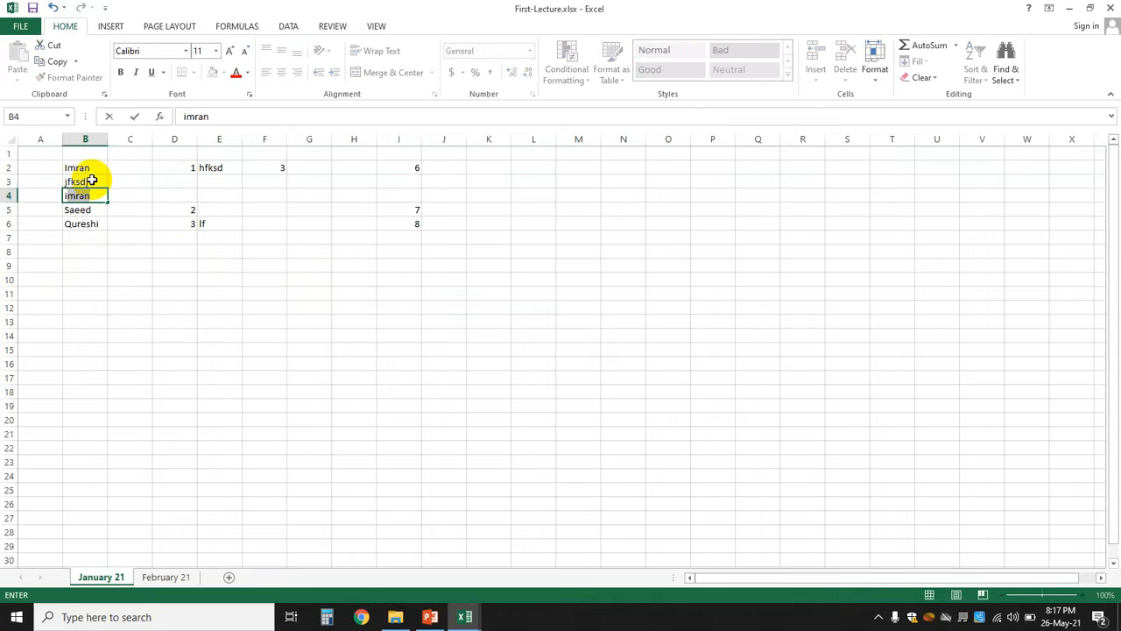
{"action": "type", "text": "dfkjg"}
{"action": "key", "text": "Return"}
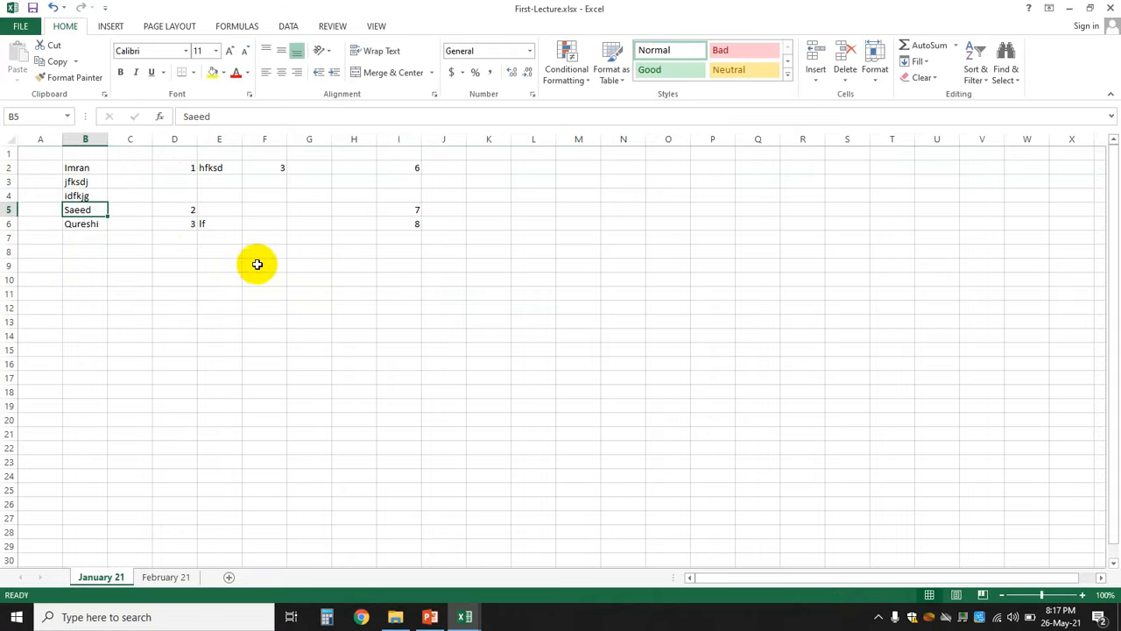
- Insert four more blank rows at rows 3–6, above the placeholder rows
{"action": "left_click", "coordinate": [224, 347]}
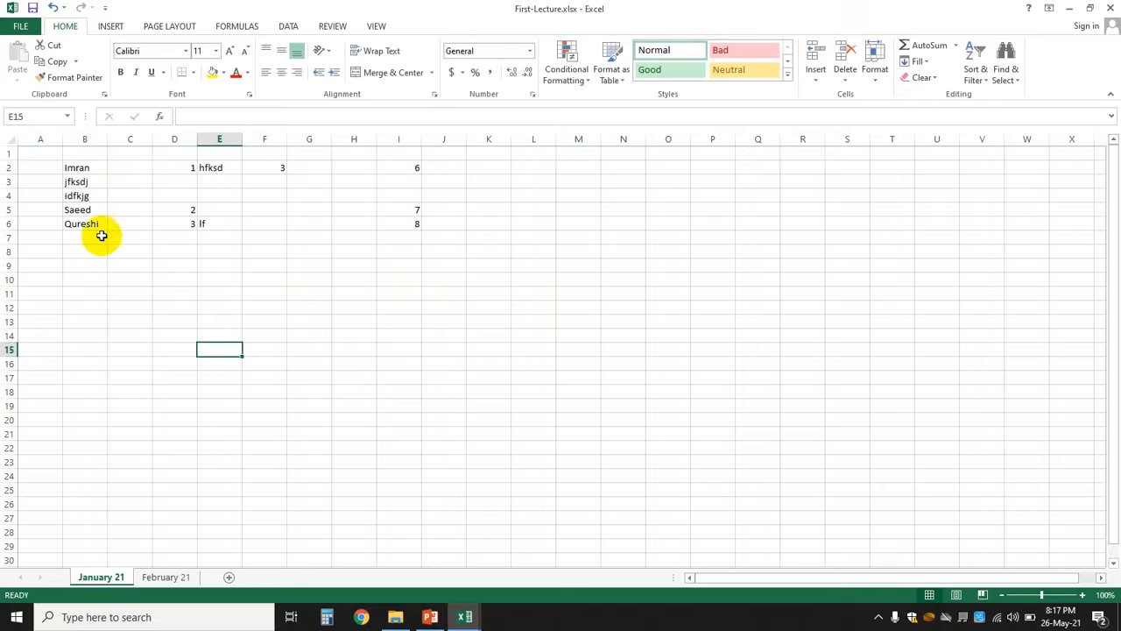
{"action": "left_click_drag", "start_coordinate": [8, 181], "coordinate": [8, 221]}
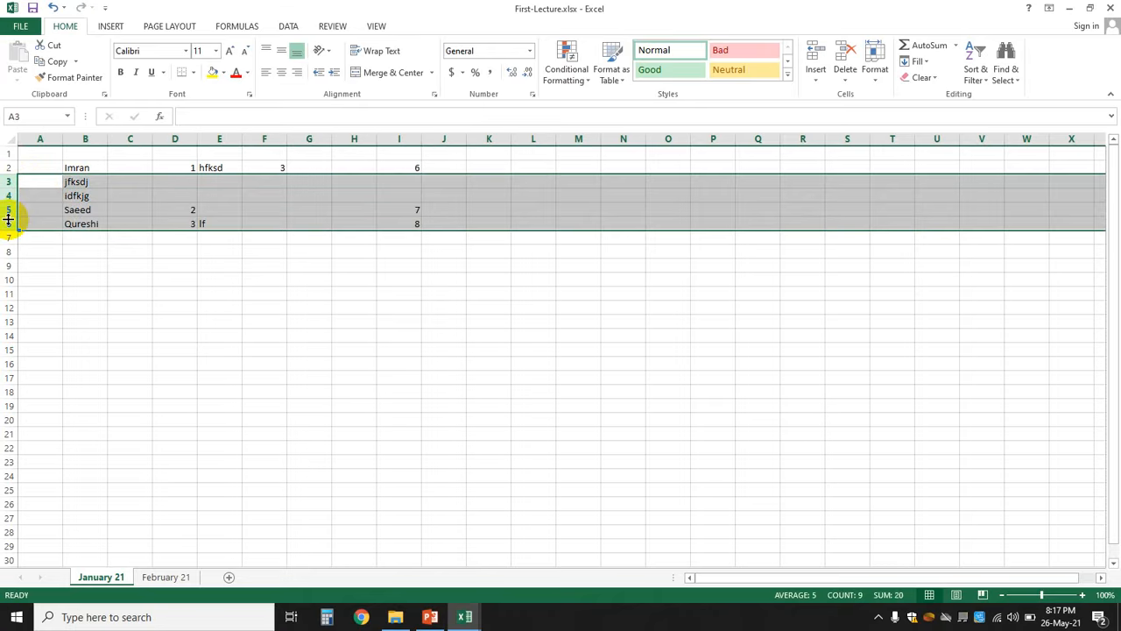
{"action": "right_click", "coordinate": [65, 215]}
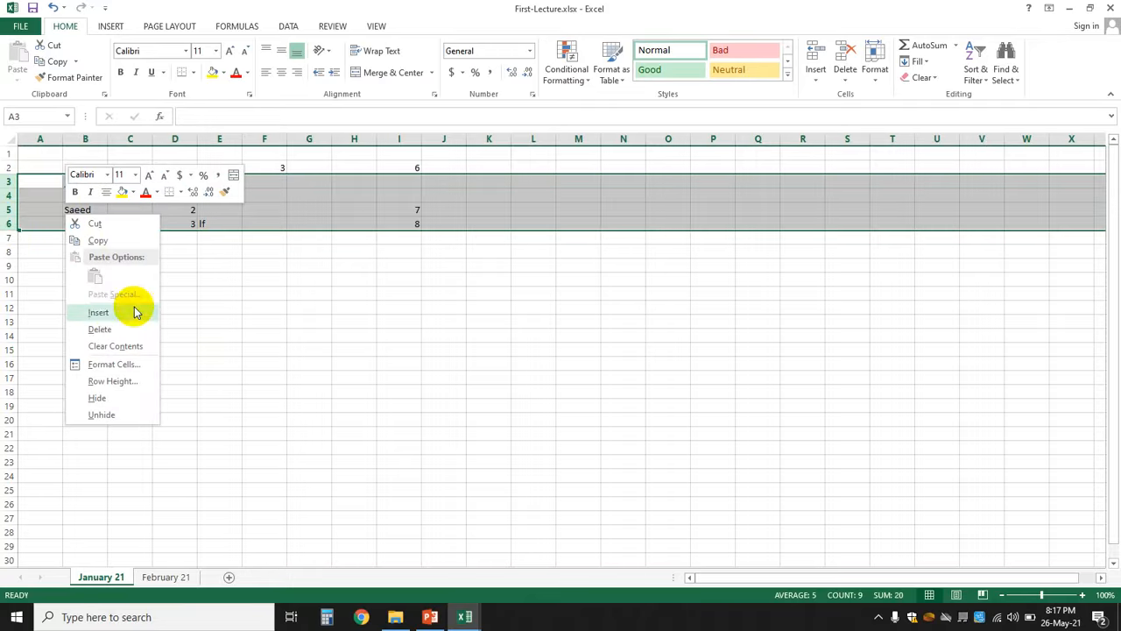
{"action": "left_click", "coordinate": [99, 313]}
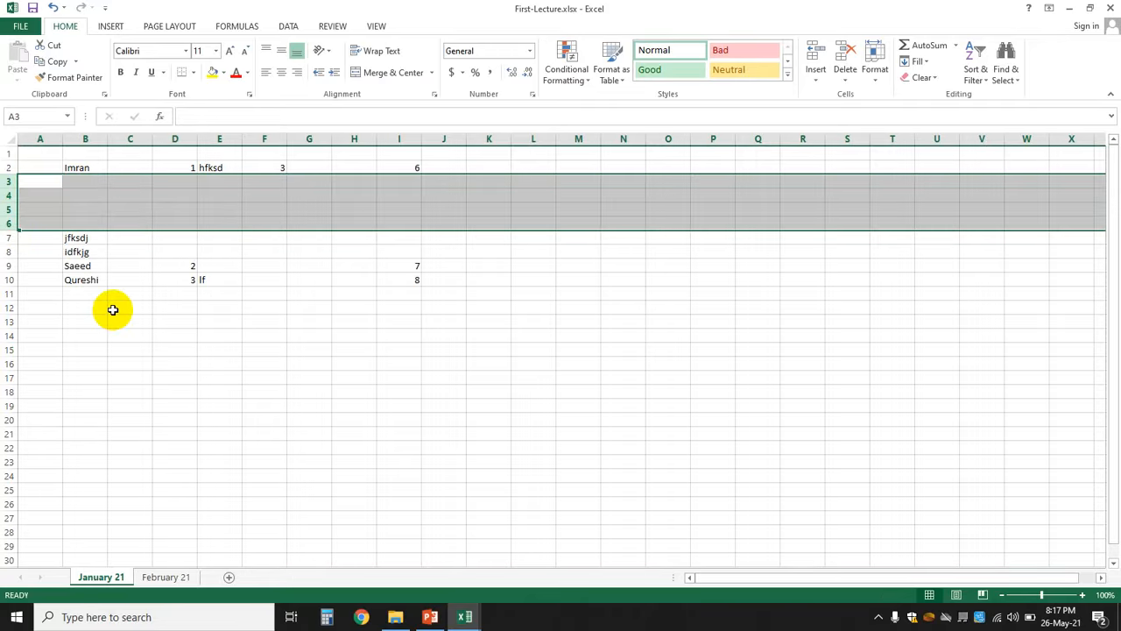
{"action": "left_click", "coordinate": [112, 309]}
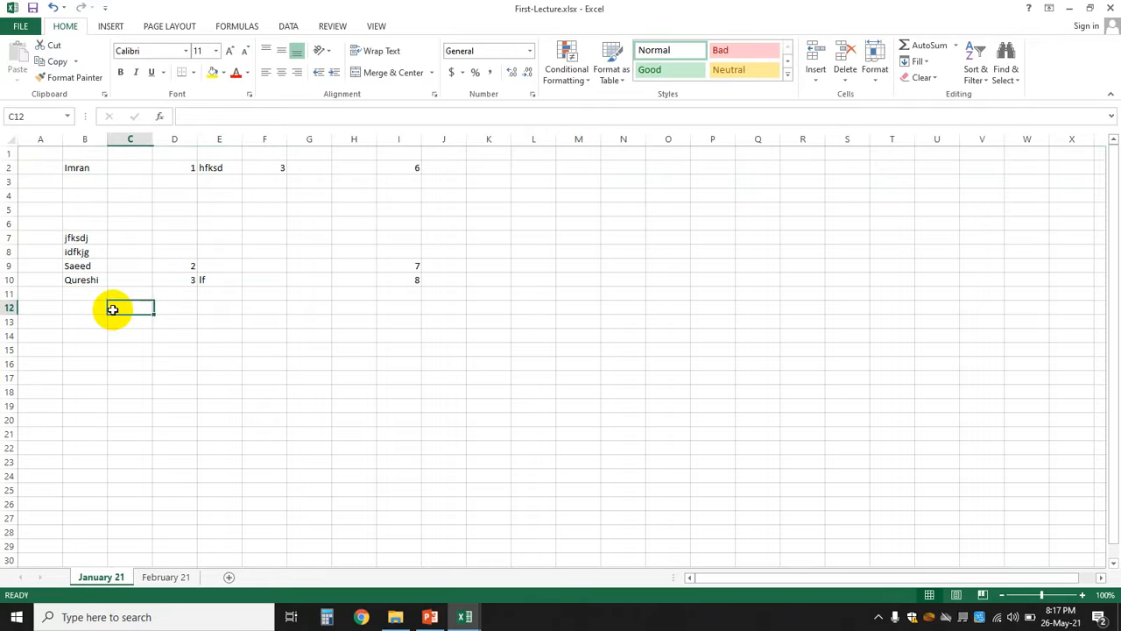
{"action": "left_click", "coordinate": [7, 182]}
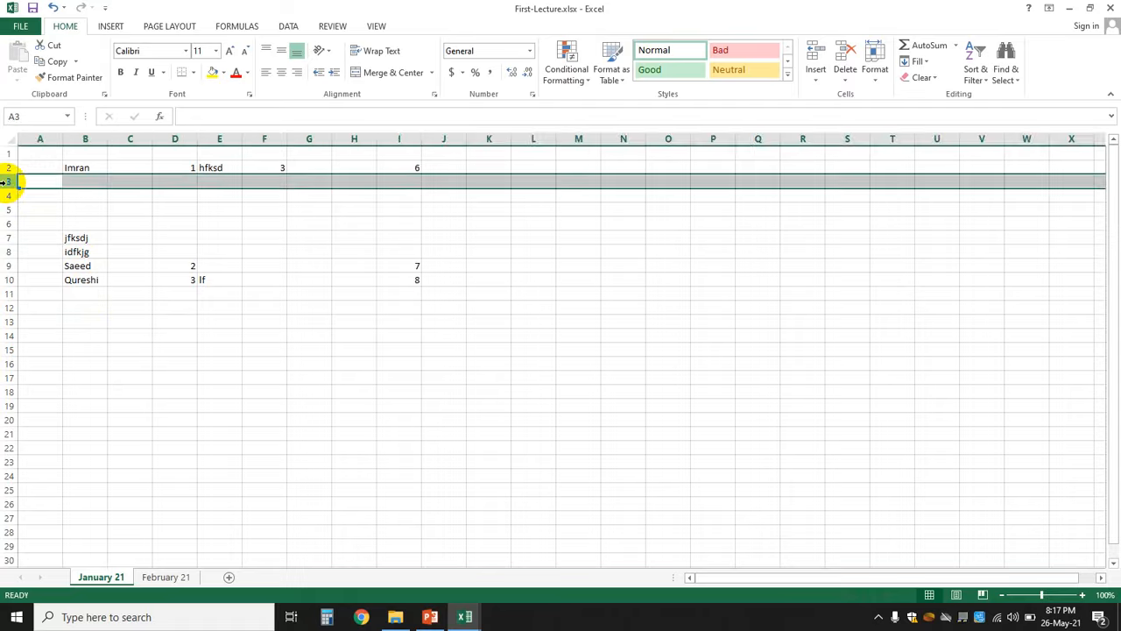
- Delete row 7 twice to remove both placeholder rows below the four empty rows
{"action": "left_click", "coordinate": [6, 238]}
{"action": "right_click", "coordinate": [6, 237]}
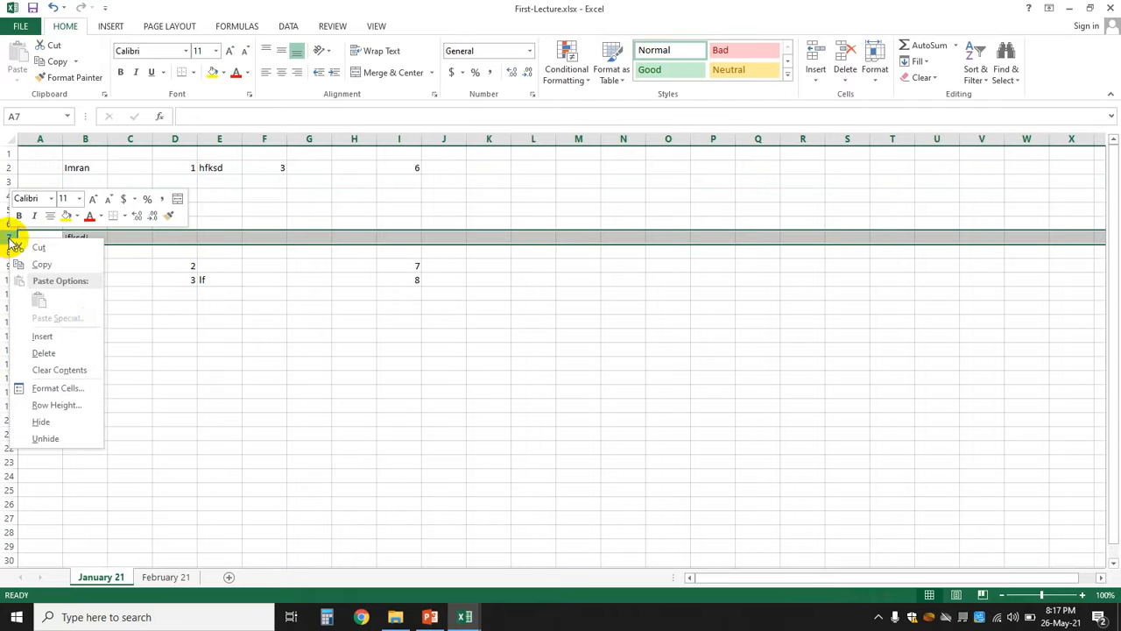
{"action": "left_click", "coordinate": [60, 354]}
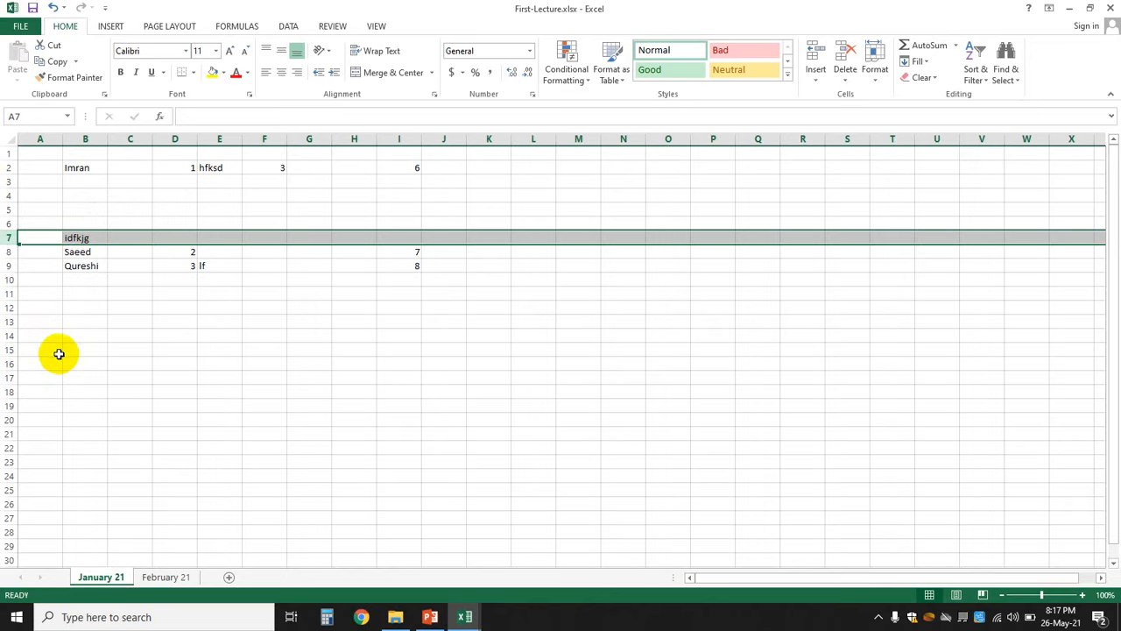
{"action": "right_click", "coordinate": [6, 237]}
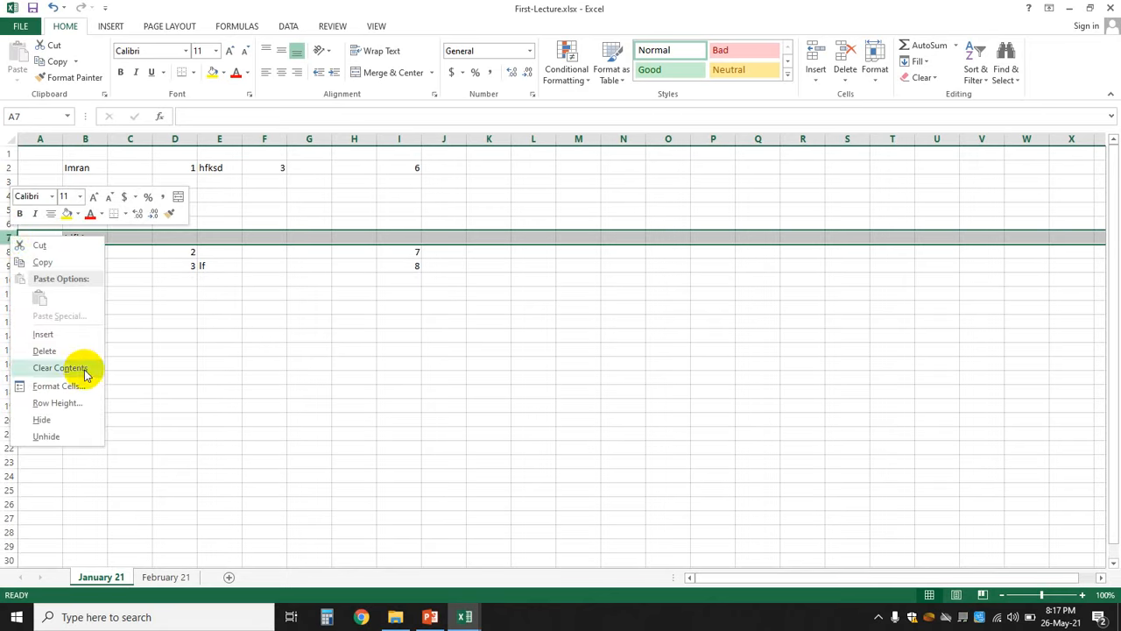
{"action": "left_click", "coordinate": [56, 354]}
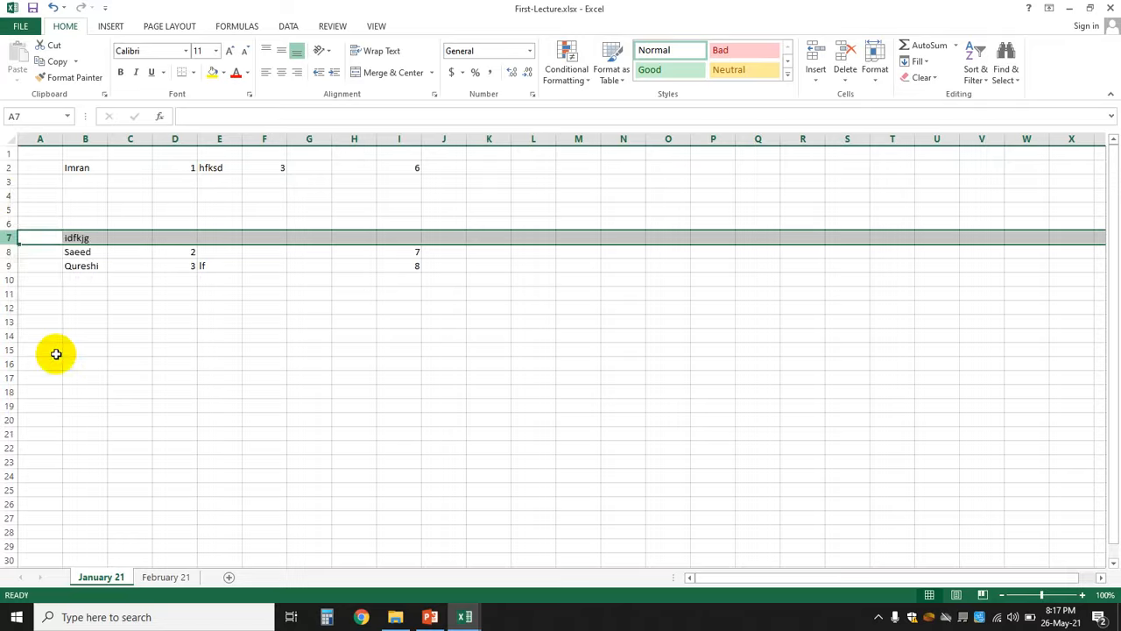
{"action": "left_click", "coordinate": [162, 348]}
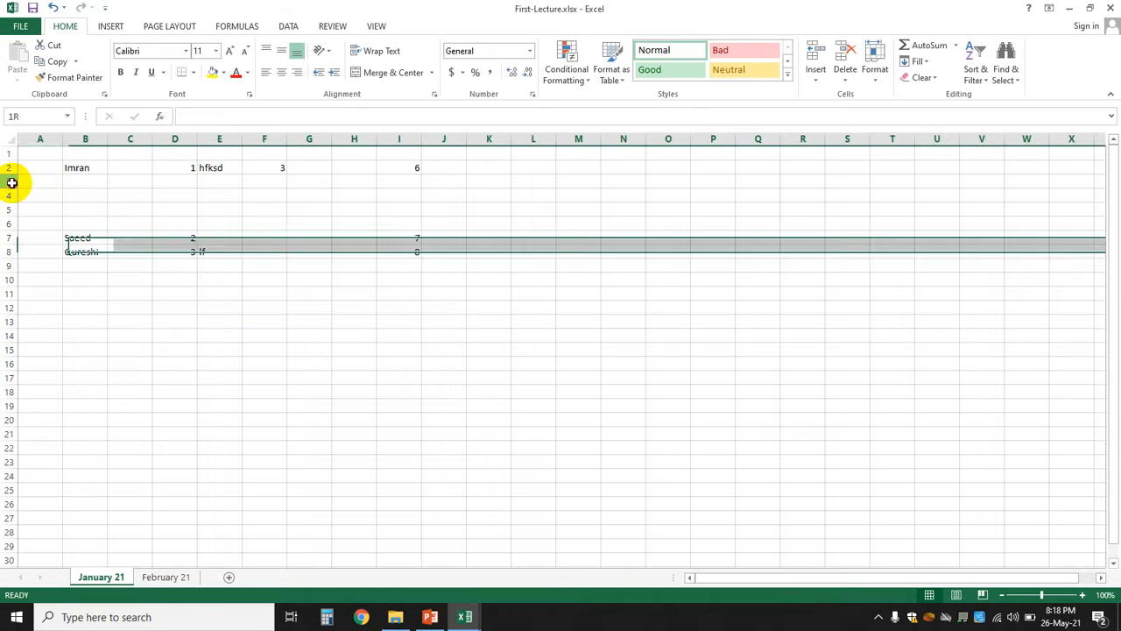
- Delete the four empty rows 3–6
{"action": "left_click_drag", "start_coordinate": [8, 181], "coordinate": [8, 221]}
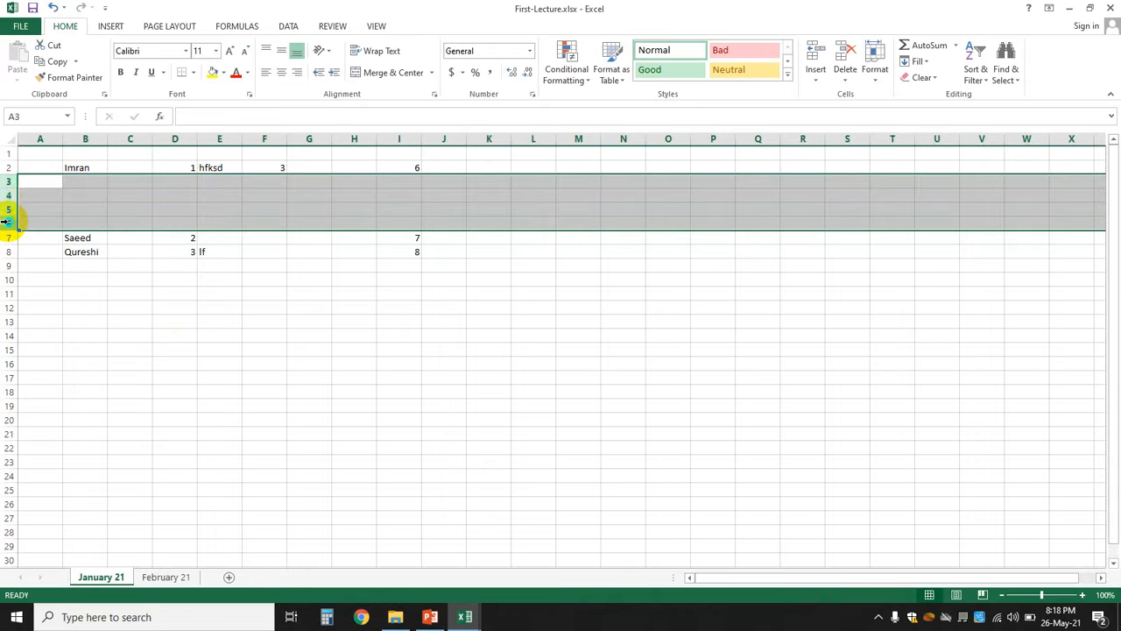
{"action": "right_click", "coordinate": [8, 222]}
{"action": "left_click", "coordinate": [54, 337]}
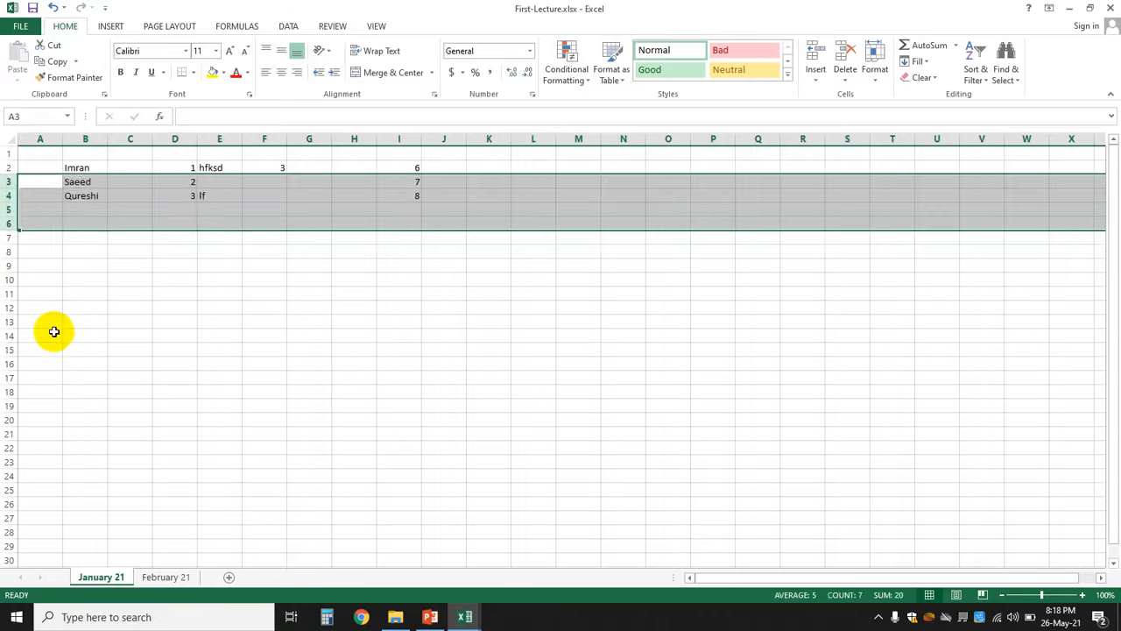
{"action": "left_click", "coordinate": [159, 346]}
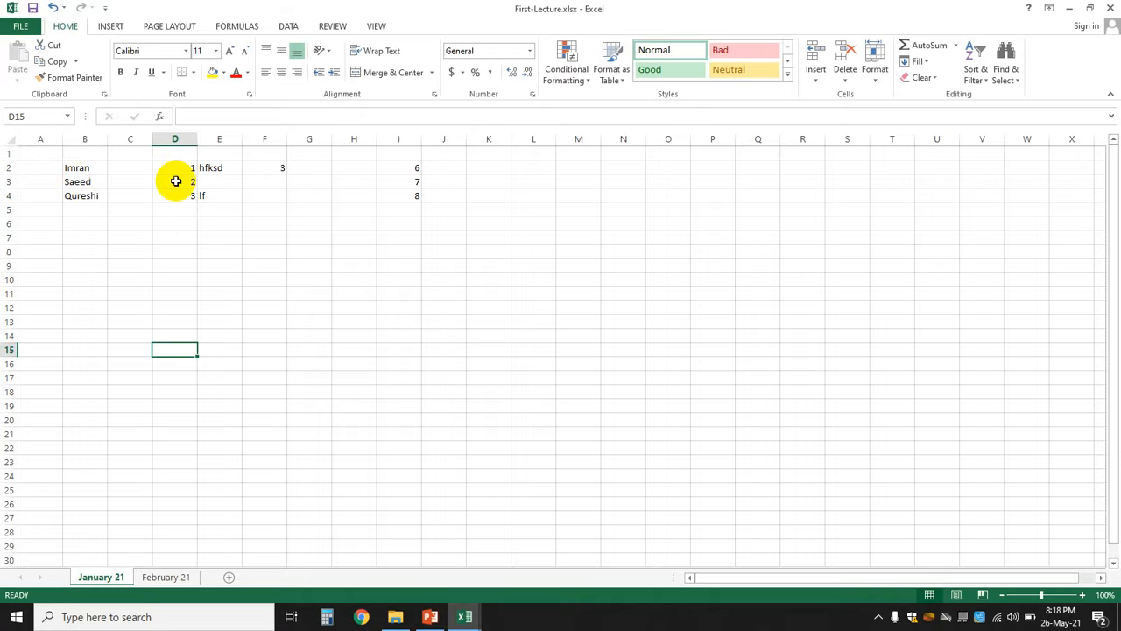
- Delete column E containing the placeholder text
{"action": "left_click", "coordinate": [224, 140]}
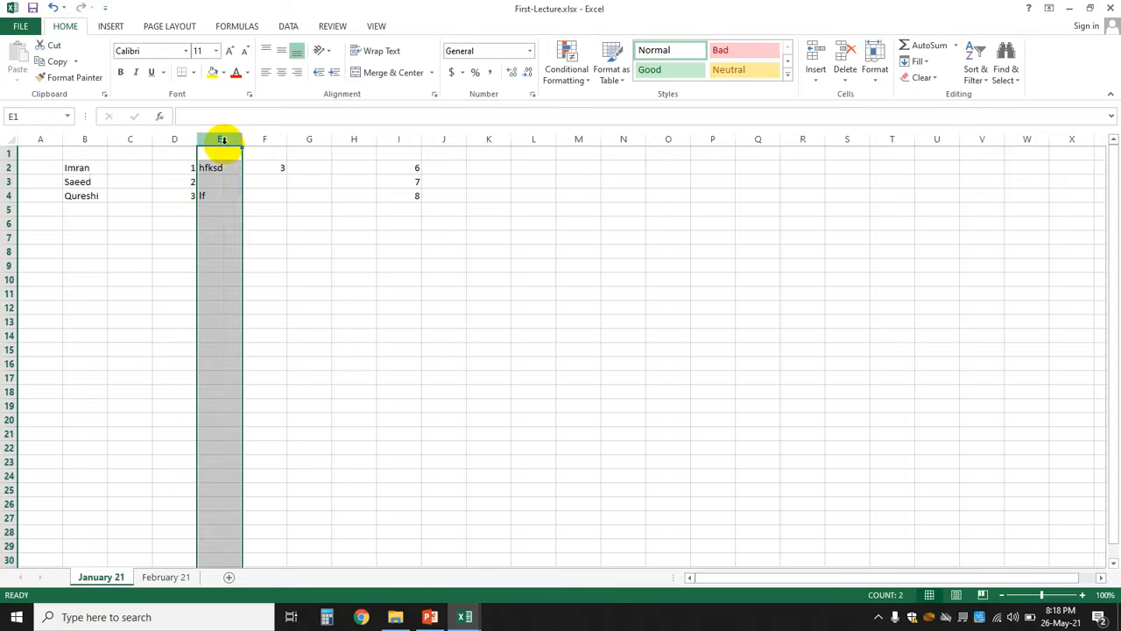
{"action": "right_click", "coordinate": [224, 145]}
{"action": "left_click", "coordinate": [262, 261]}
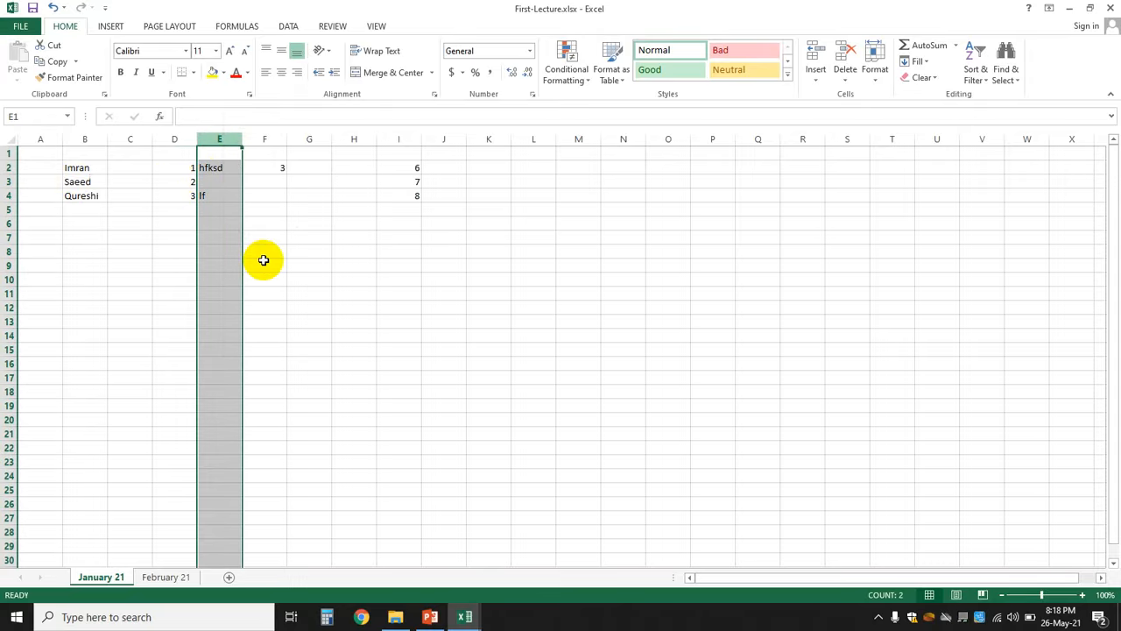
{"action": "left_click", "coordinate": [445, 293]}
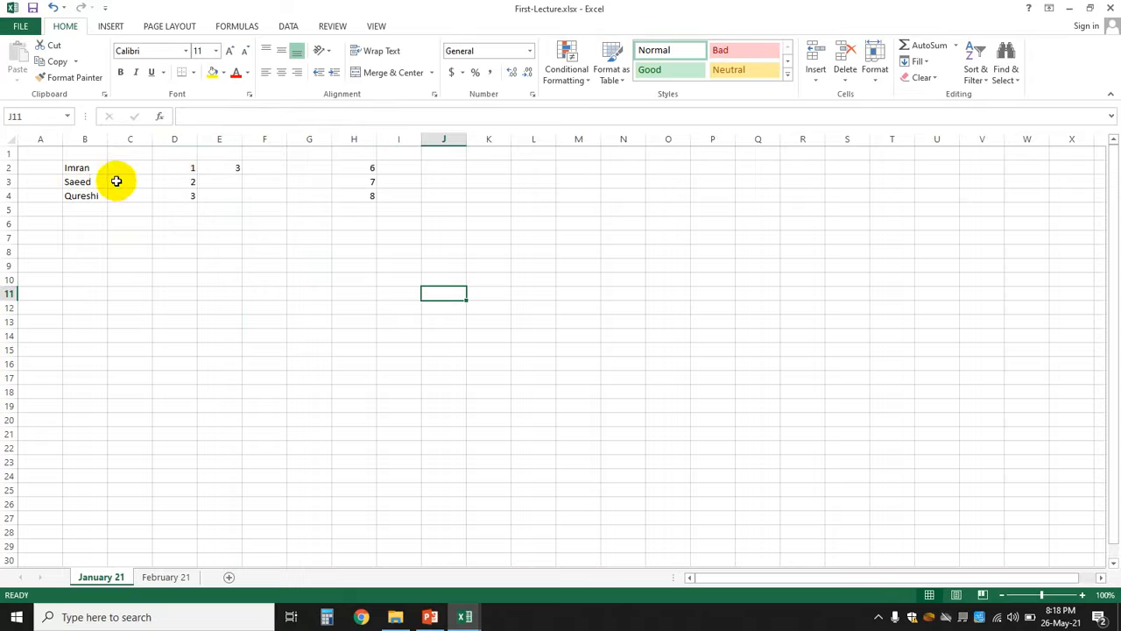
- Retype the name in B3 and enter a new first name in B2
{"action": "left_click", "coordinate": [89, 182]}
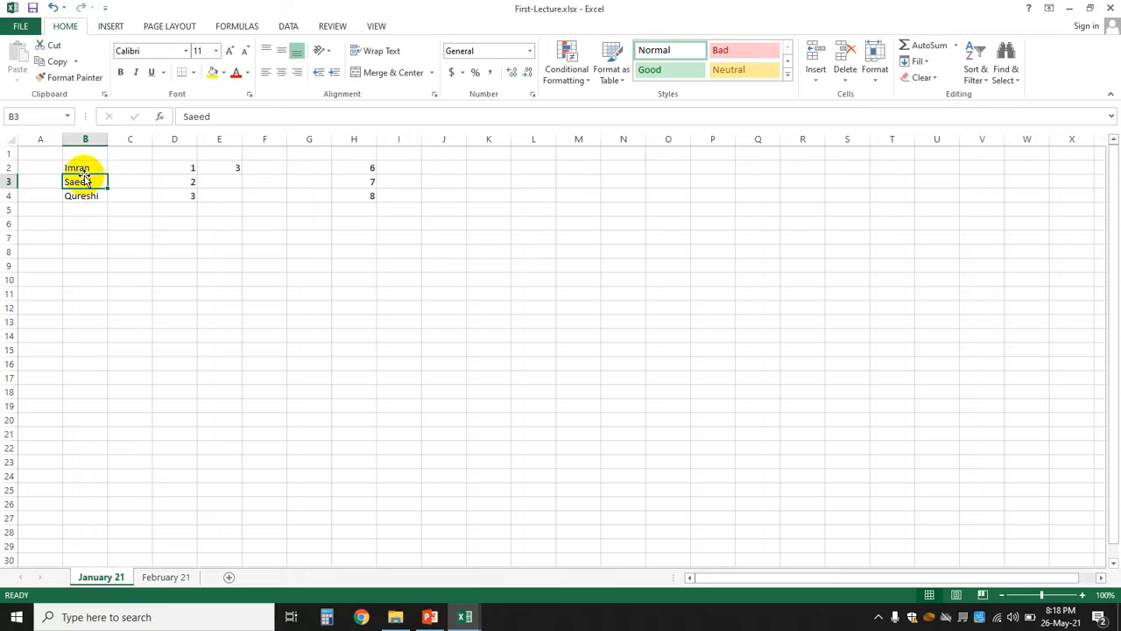
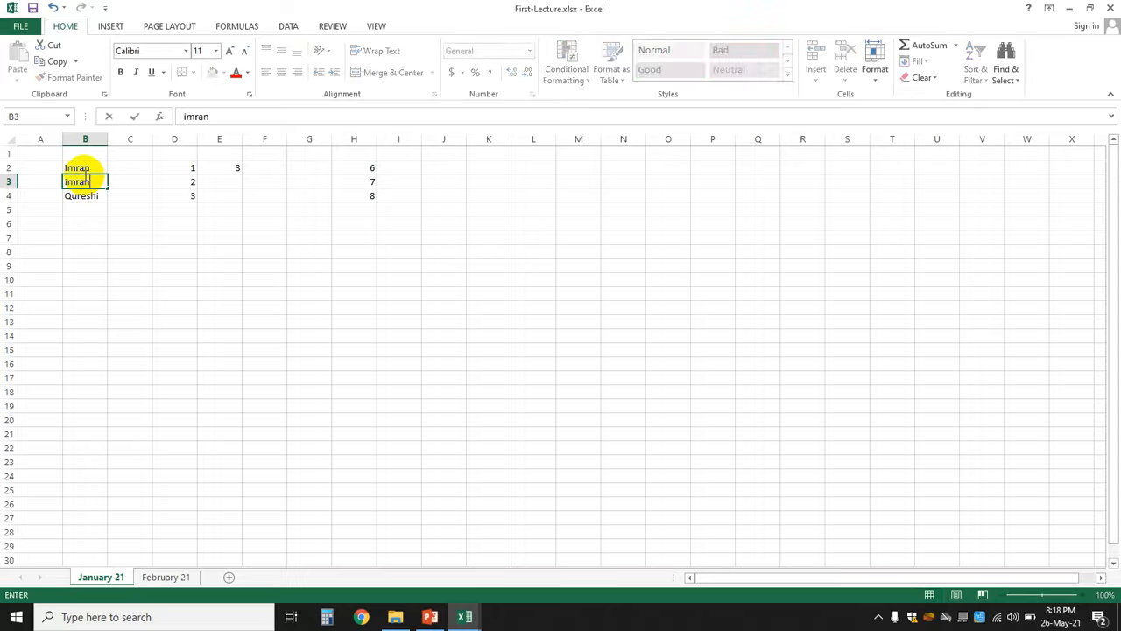
{"action": "left_click", "coordinate": [83, 168]}
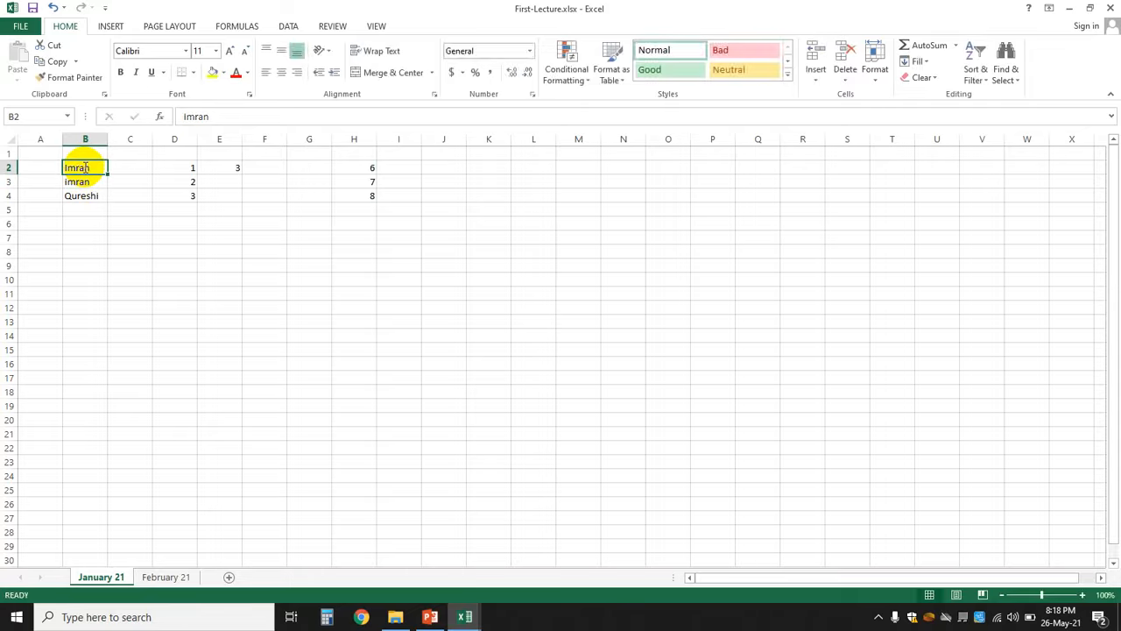
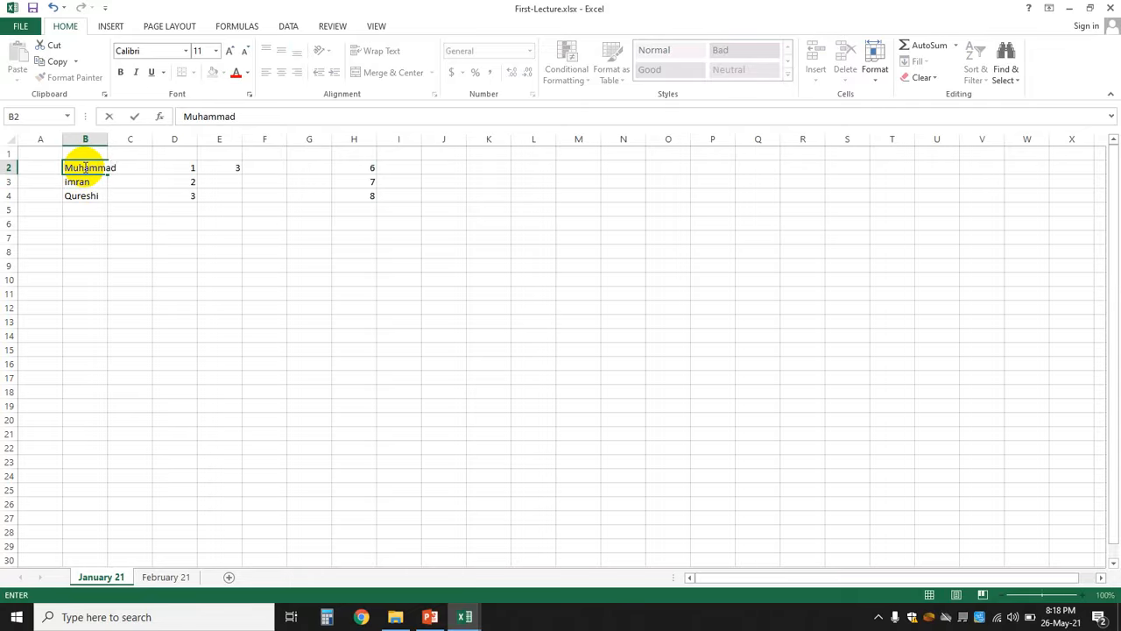
{"action": "left_click", "coordinate": [186, 249]}
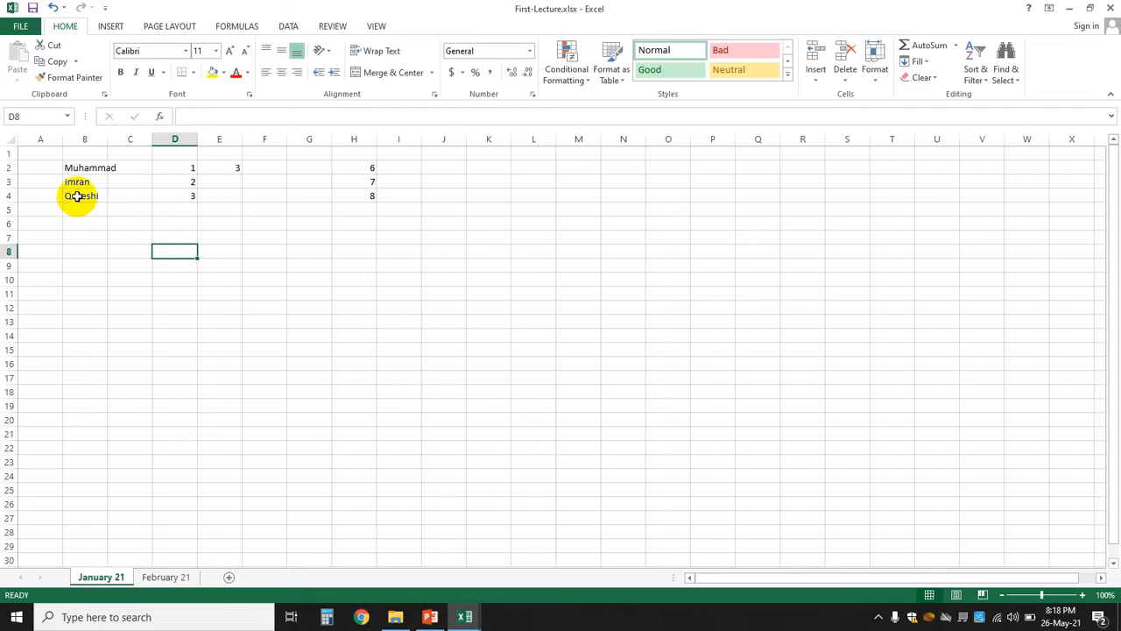
- Insert a blank cell at B4 with Shift cells down, moving the surname to B5
{"action": "right_click", "coordinate": [78, 196]}
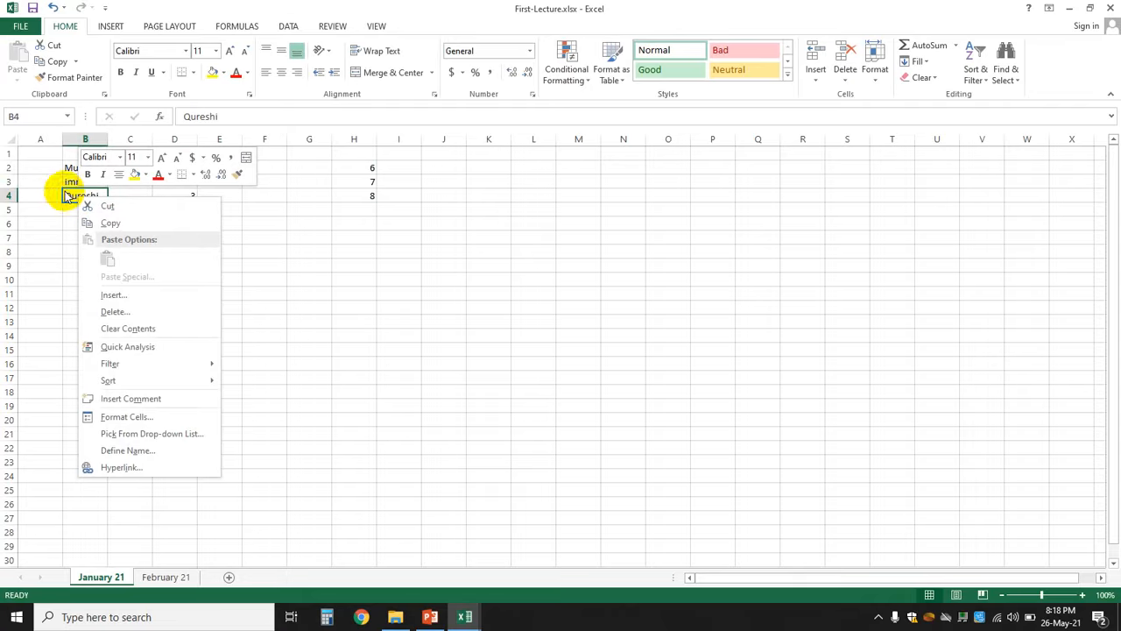
{"action": "left_click", "coordinate": [305, 279]}
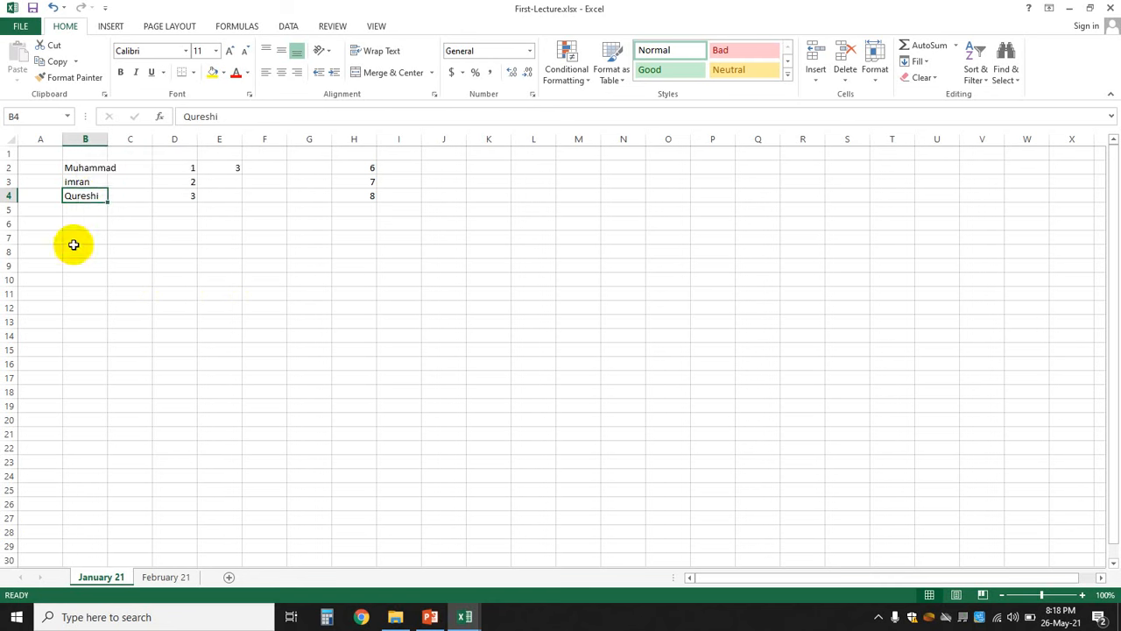
{"action": "right_click", "coordinate": [80, 196]}
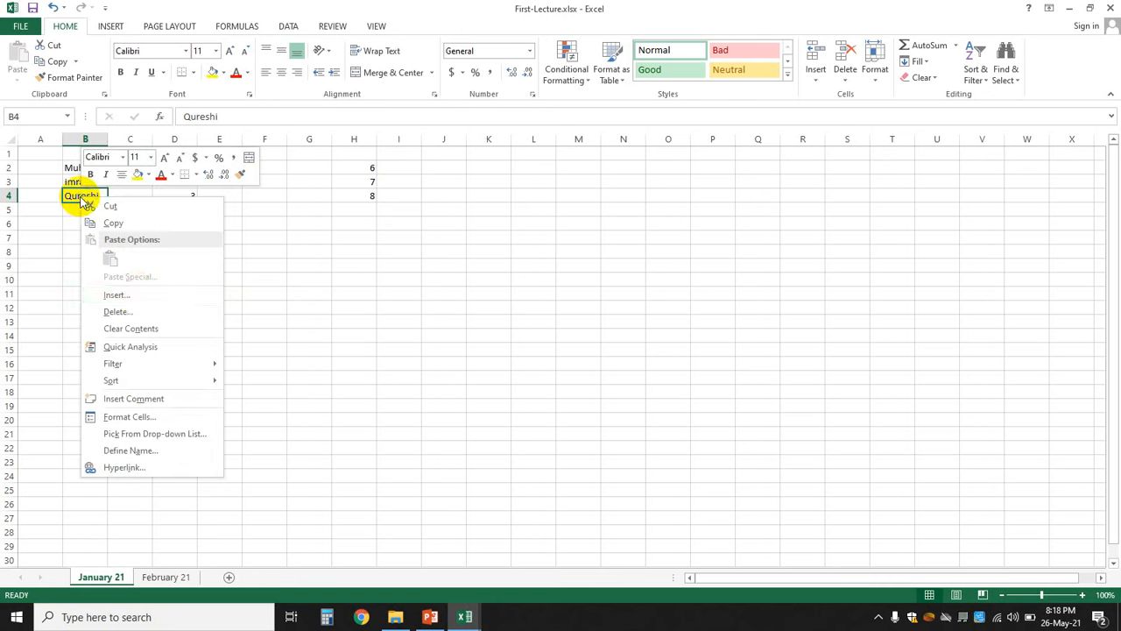
{"action": "left_click", "coordinate": [138, 294]}
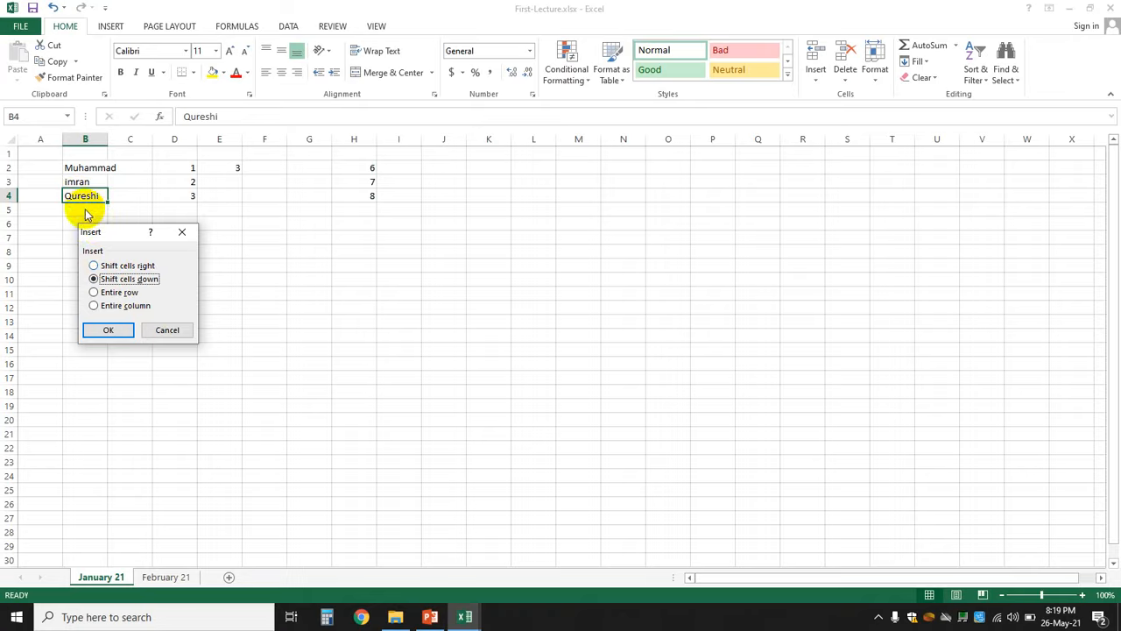
{"action": "left_click", "coordinate": [110, 330]}
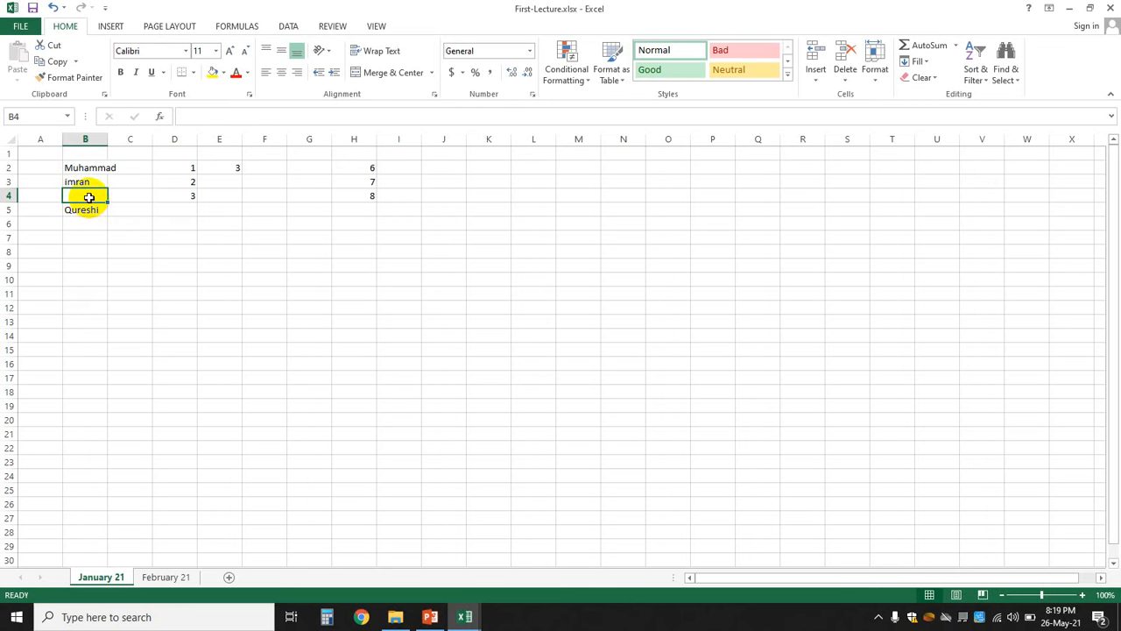
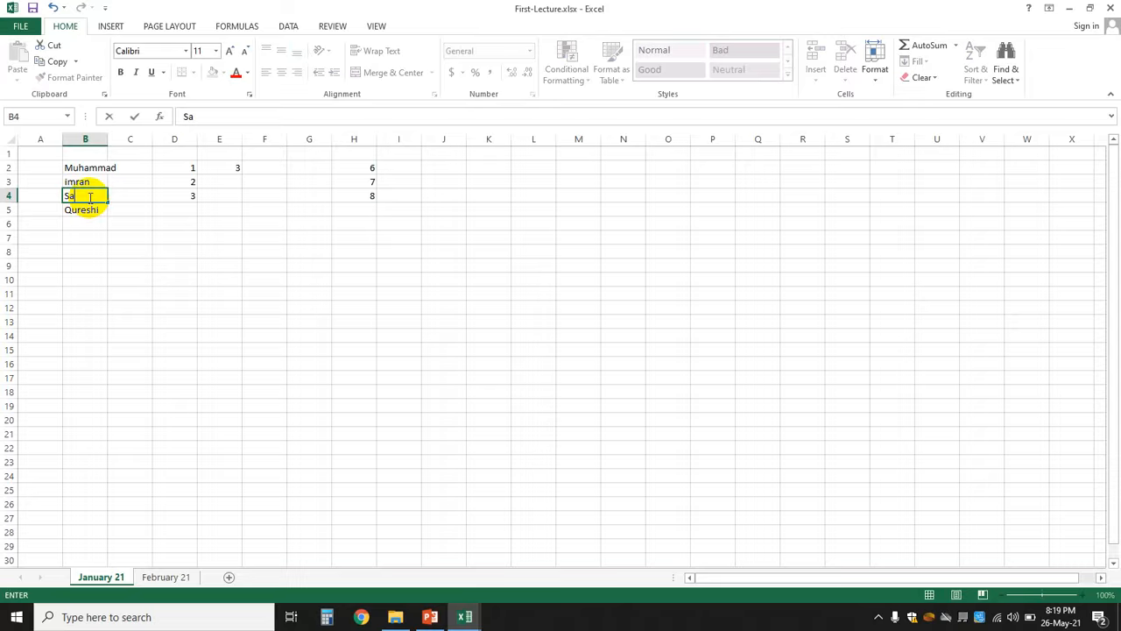
- Enter a name into the blank cell B4
{"action": "key", "text": "Return"}
{"action": "key", "text": "Return"}
{"action": "key", "text": "Return"}
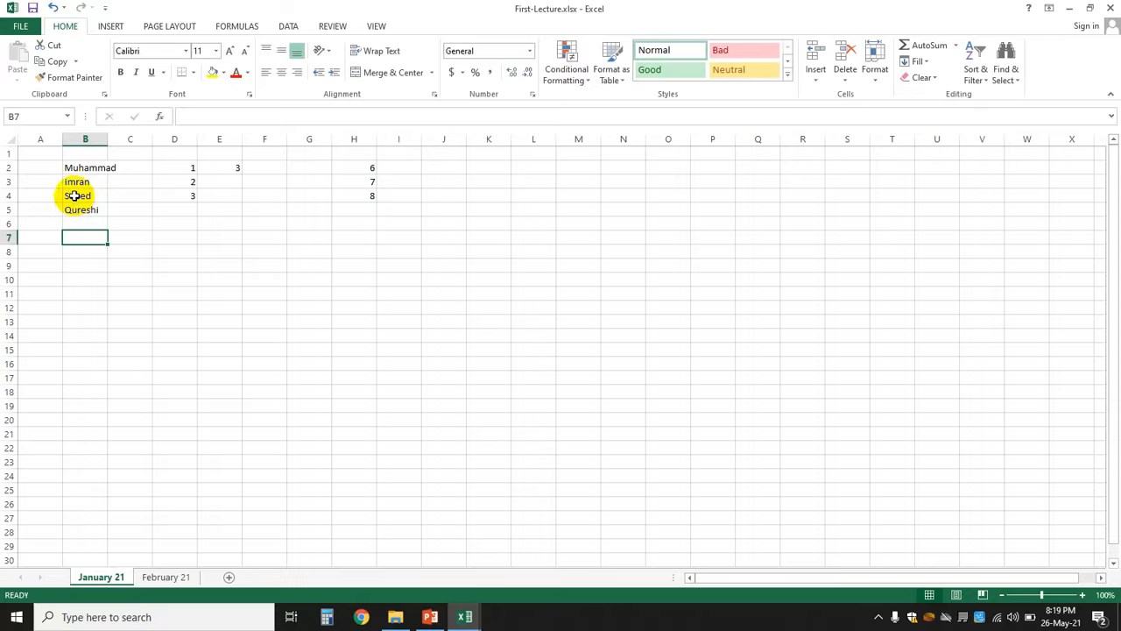
{"action": "left_click", "coordinate": [75, 196]}
{"action": "right_click", "coordinate": [75, 196]}
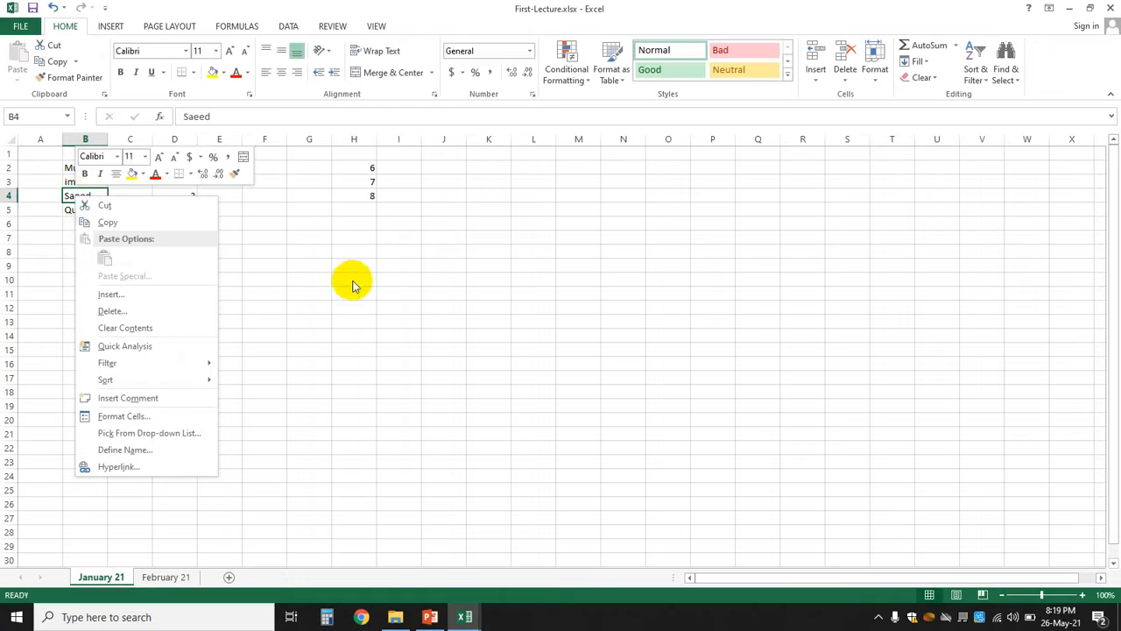
{"action": "key", "text": "Escape"}
- Trial-delete B4:B5 with Shift cells left, then undo it
{"action": "left_click_drag", "start_coordinate": [92, 196], "coordinate": [93, 209]}
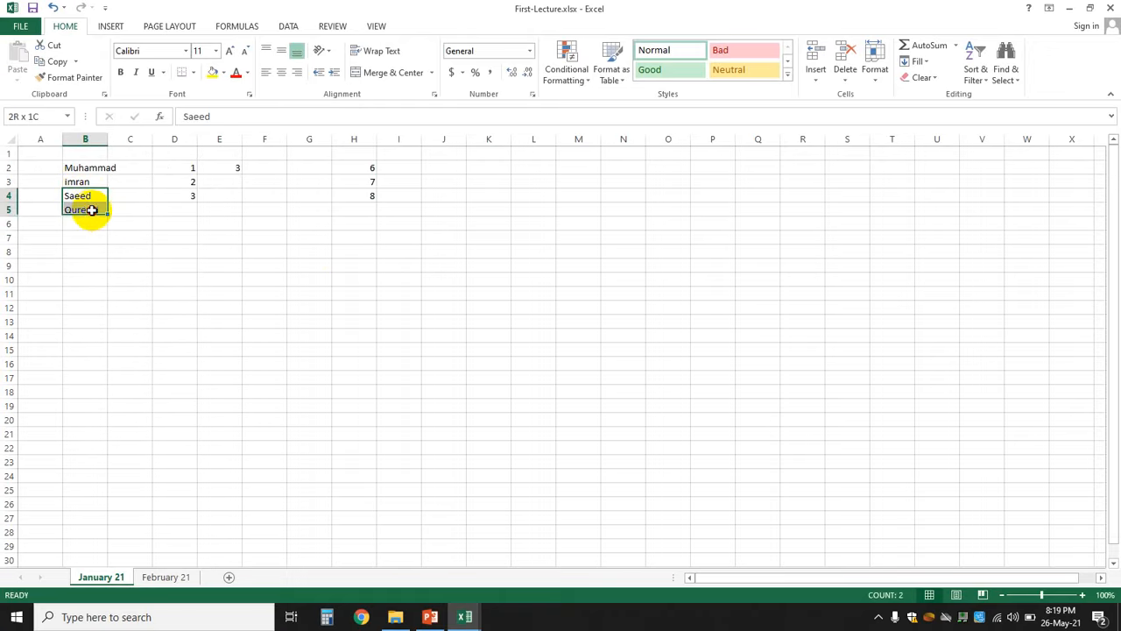
{"action": "right_click", "coordinate": [94, 216]}
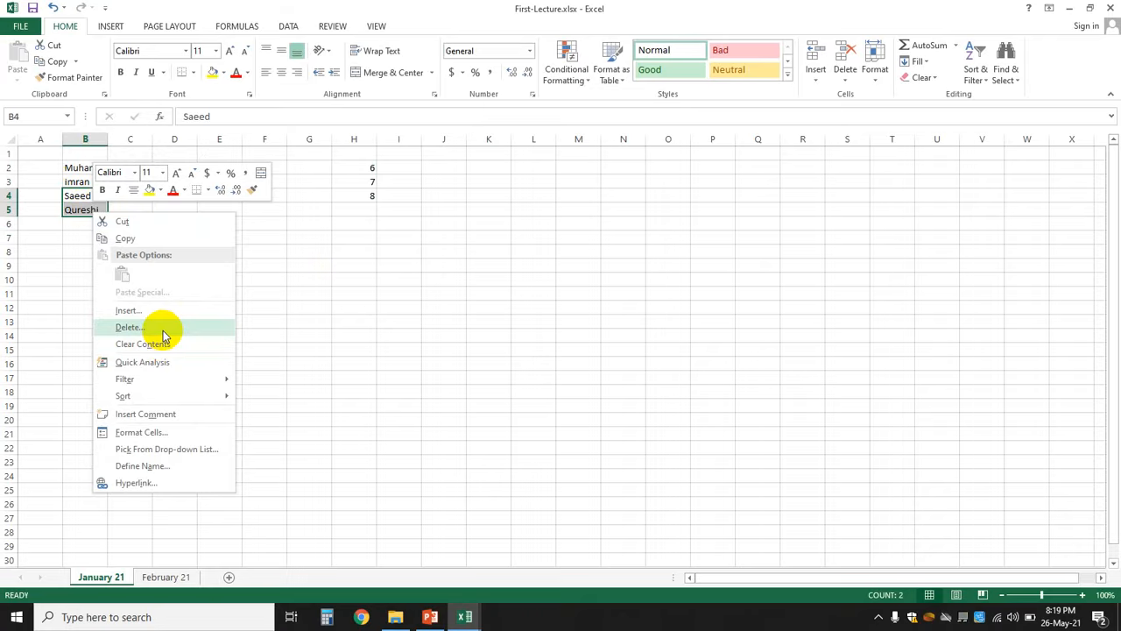
{"action": "left_click", "coordinate": [163, 330]}
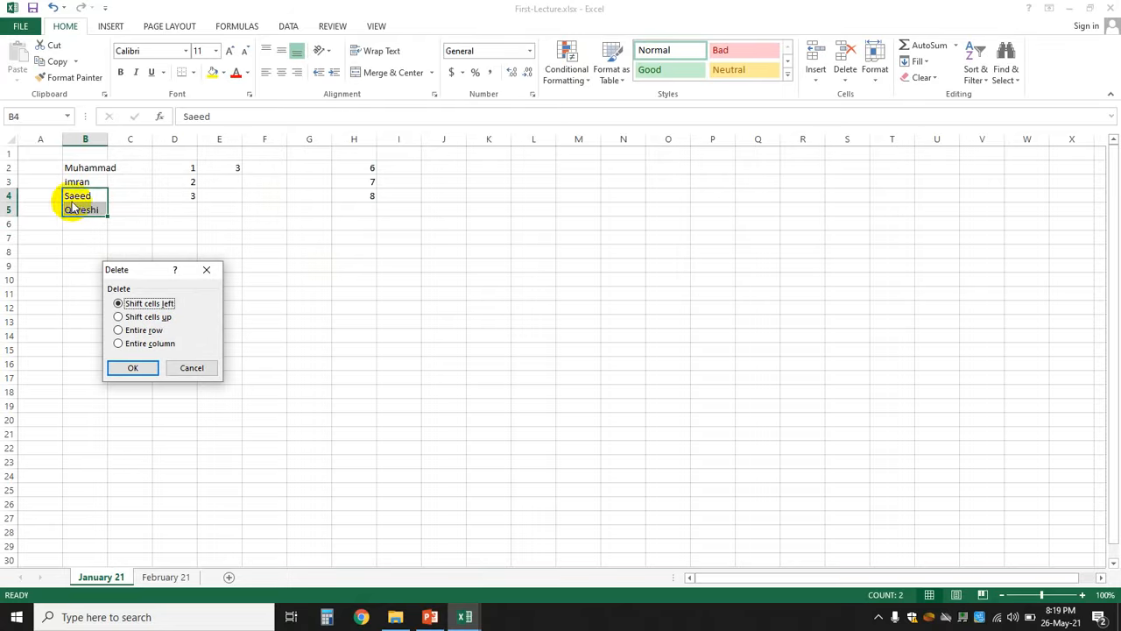
{"action": "left_click", "coordinate": [146, 369]}
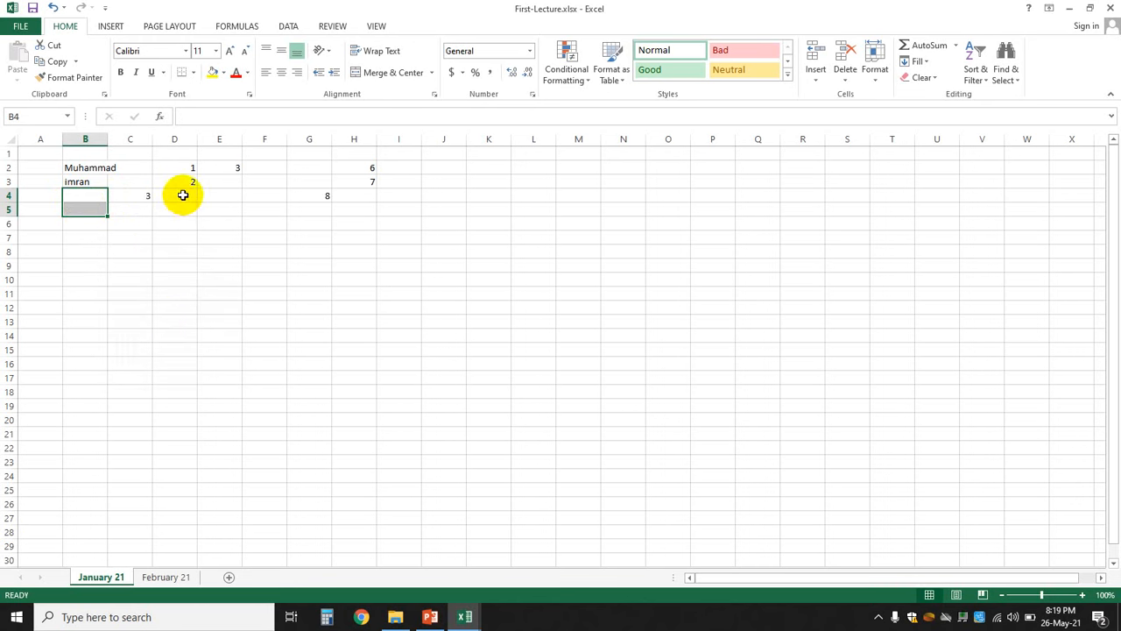
{"action": "key", "text": "ctrl+z"}
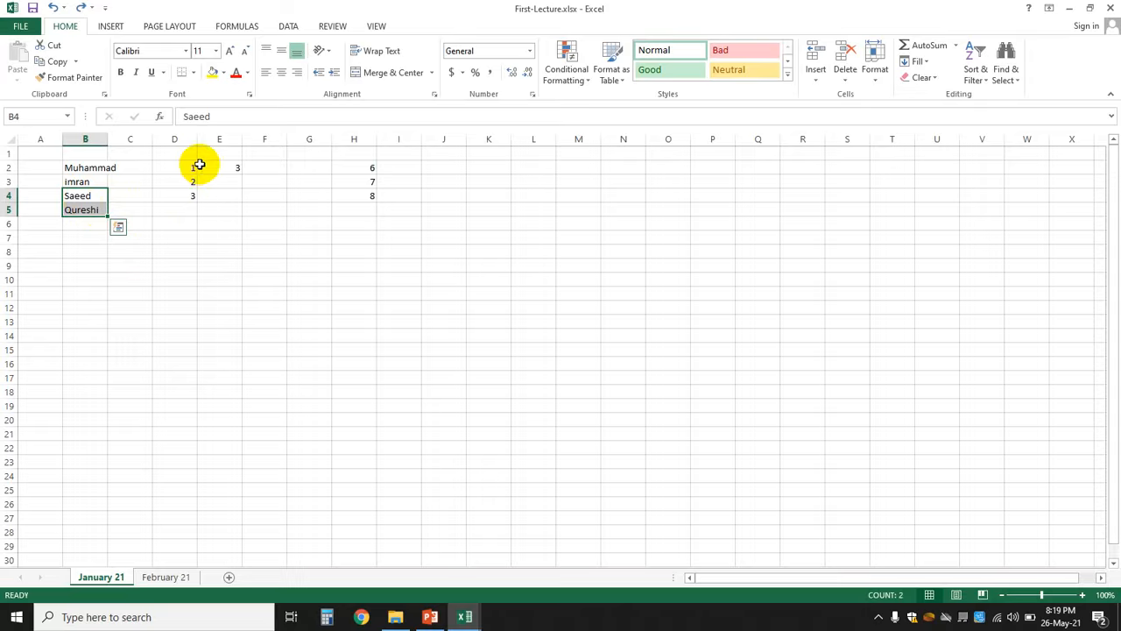
- Delete cells B4:B5 using the Shift cells up option
{"action": "right_click", "coordinate": [69, 208]}
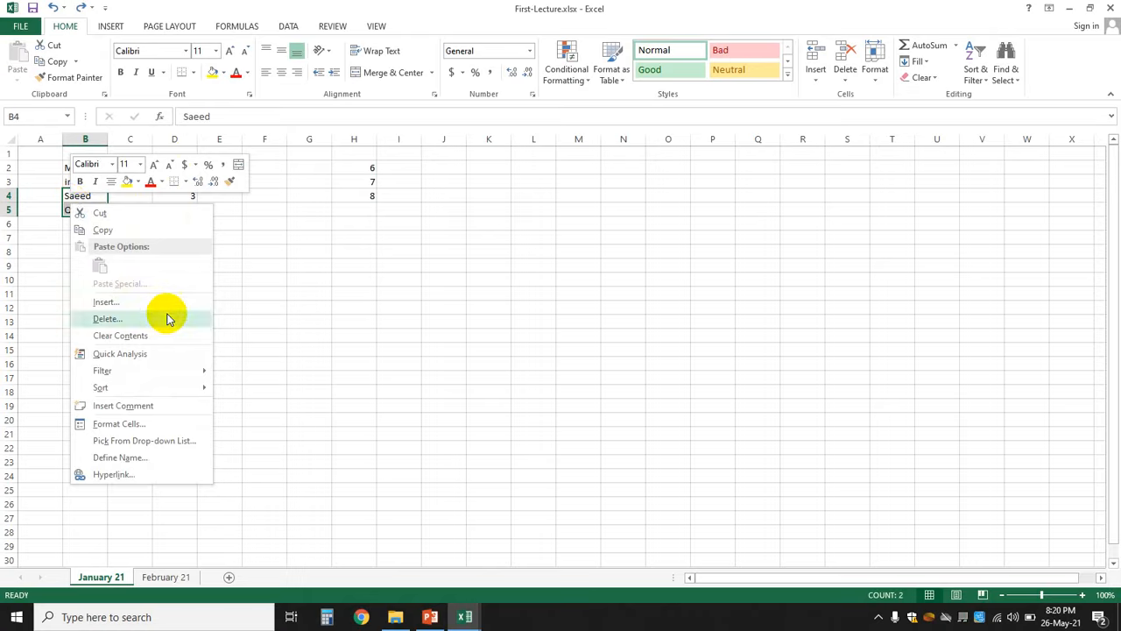
{"action": "left_click", "coordinate": [129, 319]}
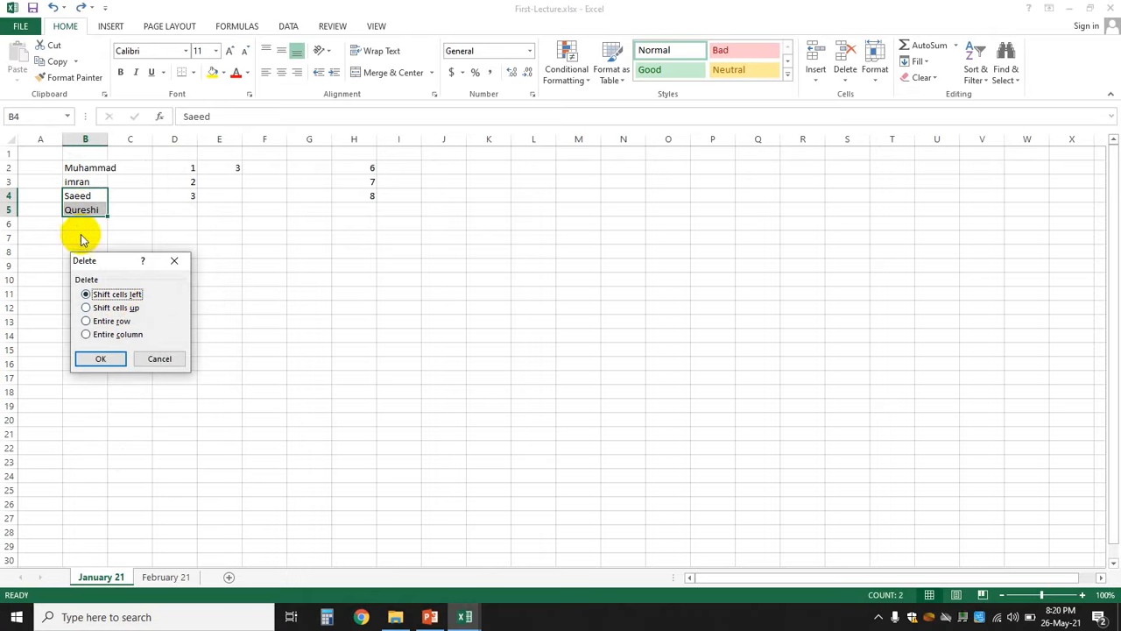
{"action": "left_click", "coordinate": [88, 308]}
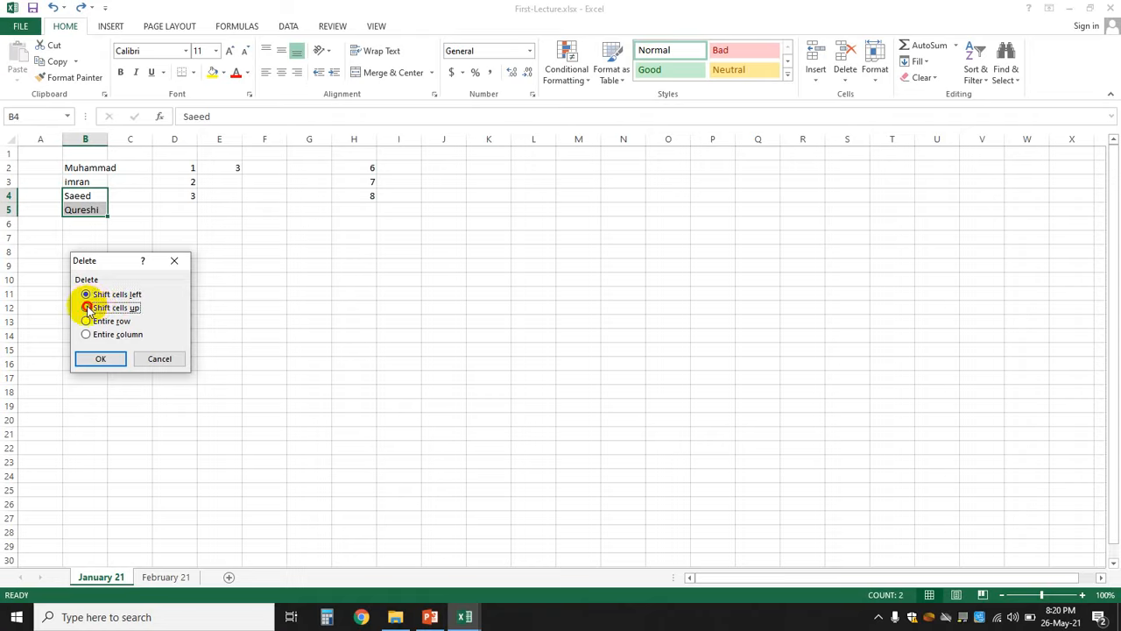
{"action": "left_click", "coordinate": [98, 357]}
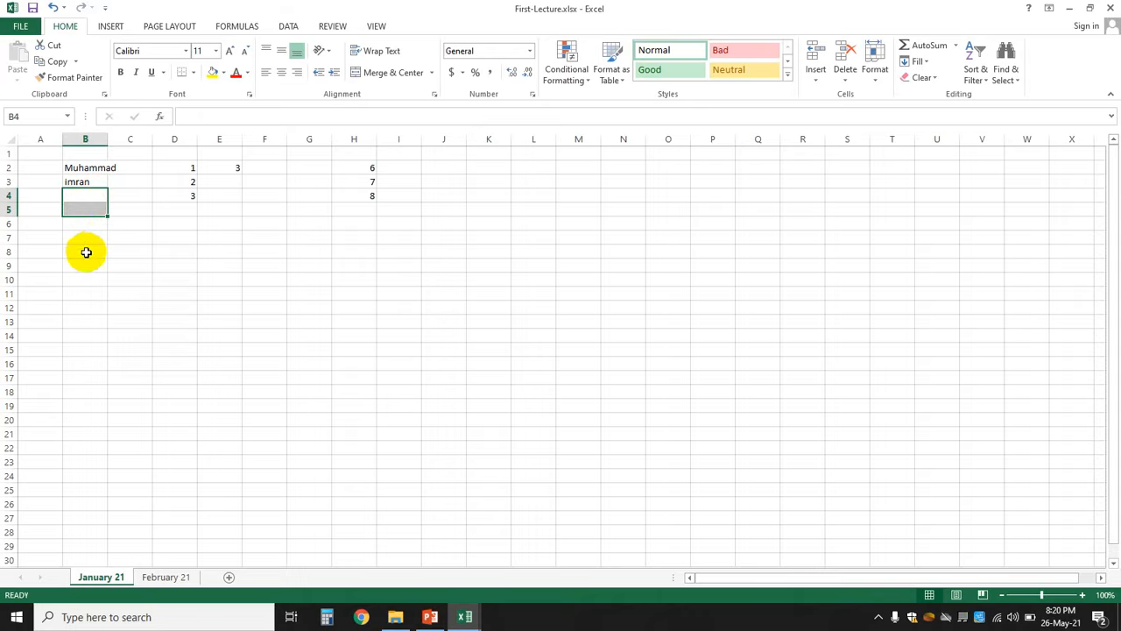
- Fill B4 and B5 with test entries, ending with dfd and sdjfd
{"action": "type", "text": "fjsdk"}
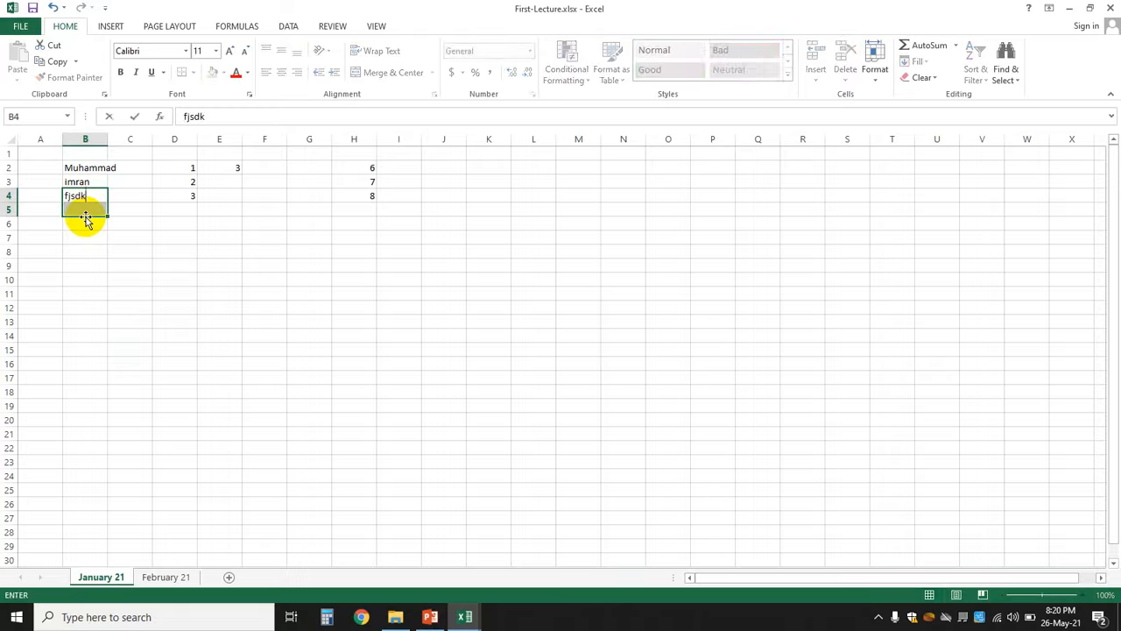
{"action": "key", "text": "Return"}
{"action": "type", "text": "ksdjkdf"}
{"action": "key", "text": "Return"}
{"action": "type", "text": "dfd"}
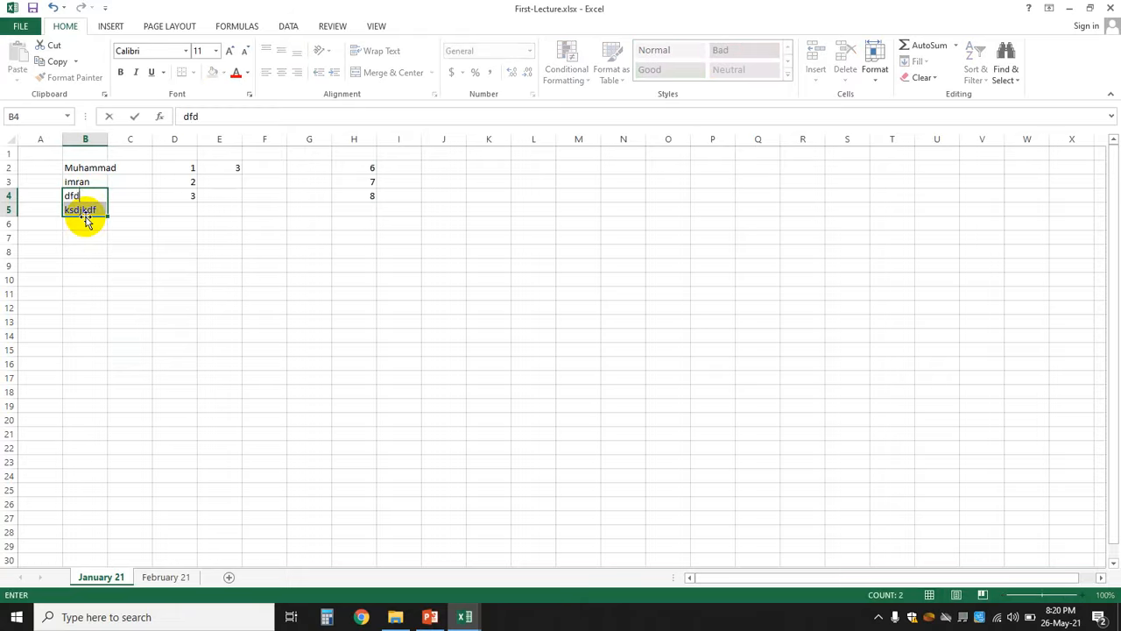
{"action": "key", "text": "Return"}
{"action": "type", "text": "sdjfd"}
{"action": "key", "text": "Return"}
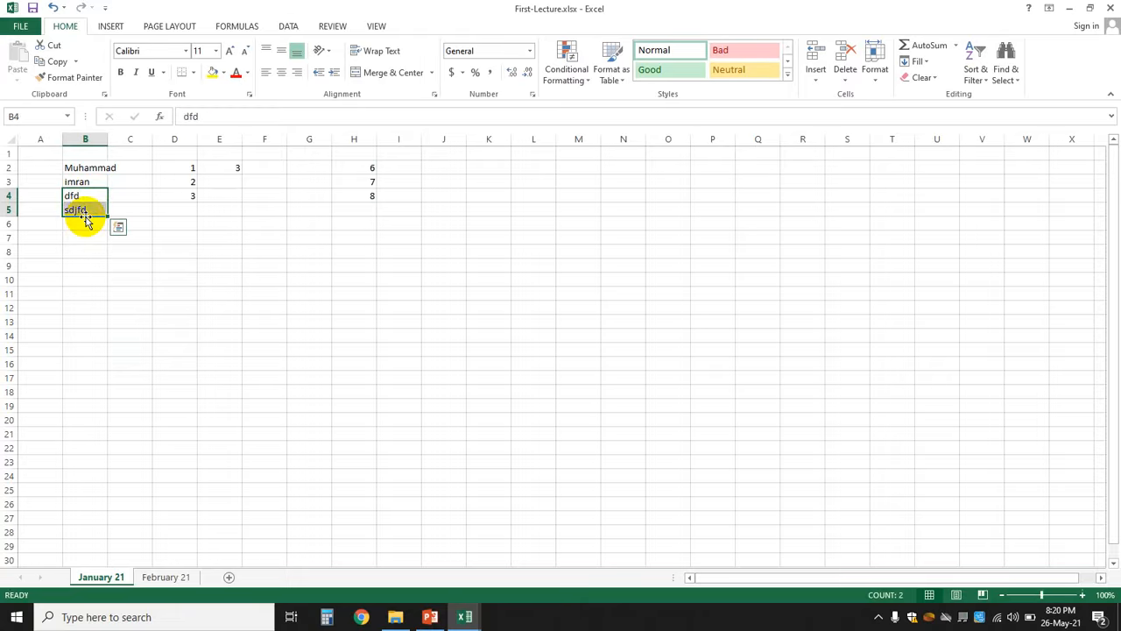
{"action": "key", "text": "Return"}
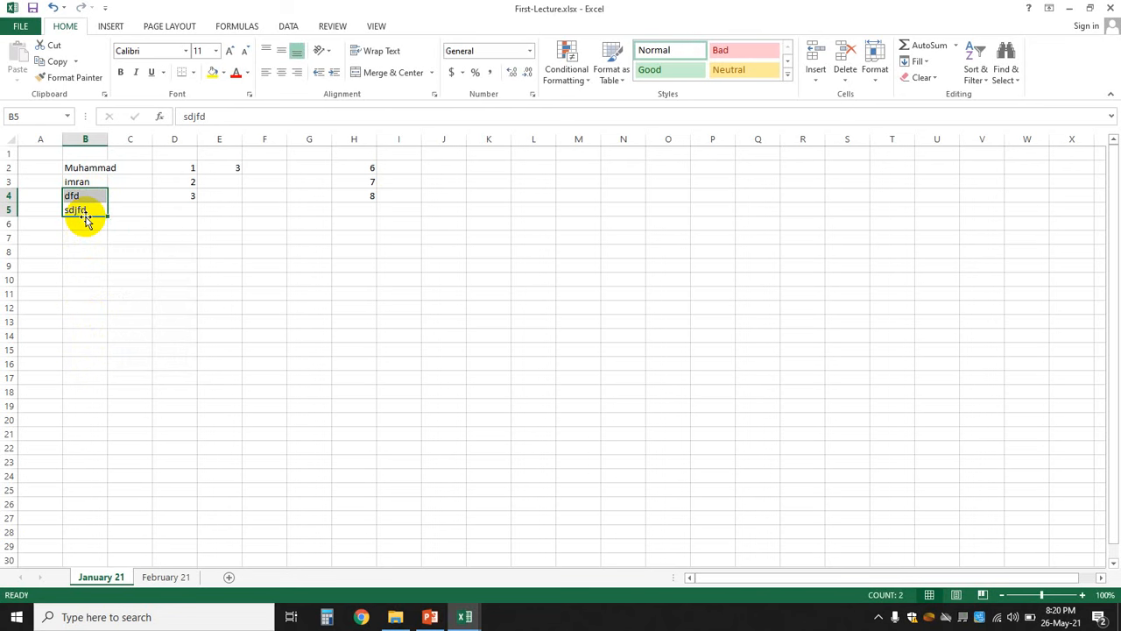
- Enter dfjk, dkfjk and kgdfk in B6:B8, then select B5:B6
{"action": "left_click", "coordinate": [85, 221]}
{"action": "type", "text": "dfjk"}
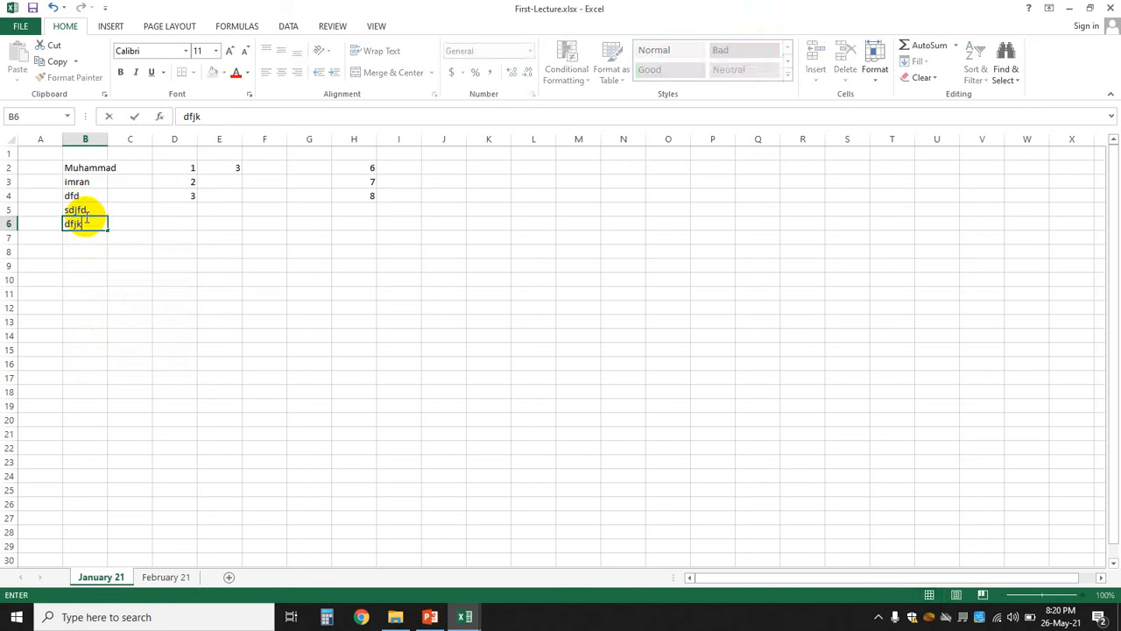
{"action": "key", "text": "Return"}
{"action": "type", "text": "dkfjk"}
{"action": "key", "text": "Return"}
{"action": "type", "text": "kgdfk"}
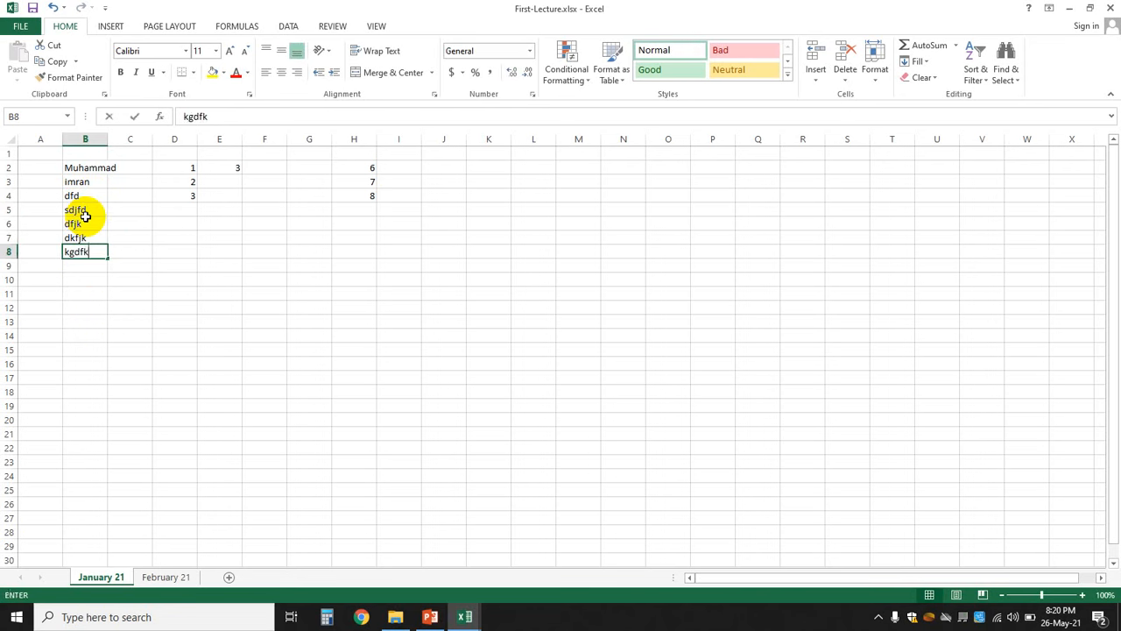
{"action": "key", "text": "Return"}
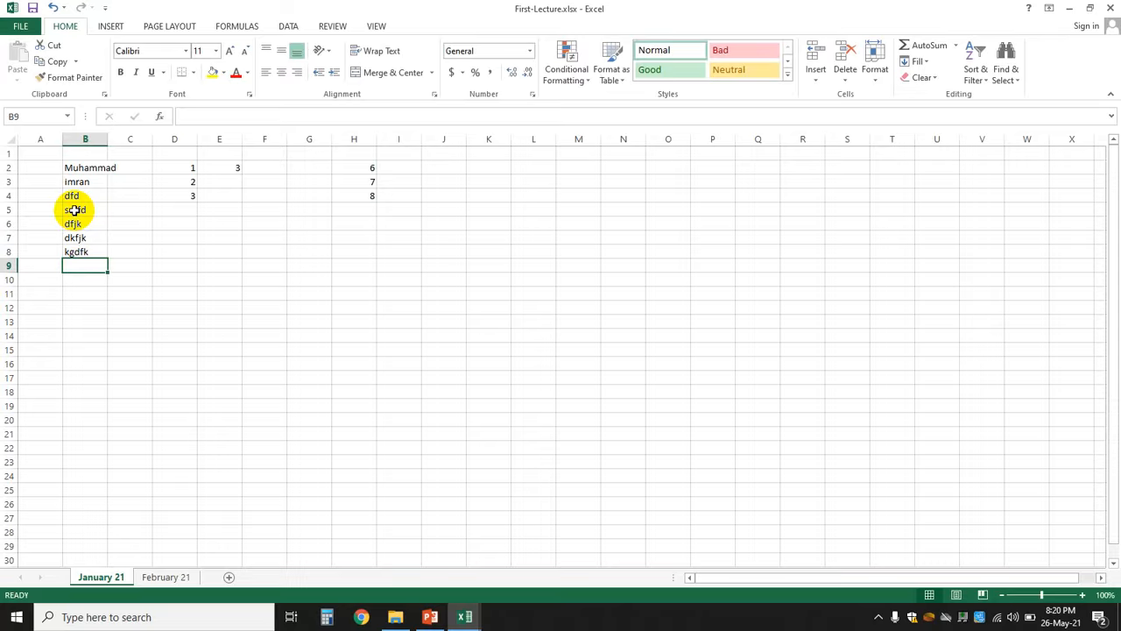
{"action": "left_click", "coordinate": [75, 211]}
{"action": "left_click_drag", "start_coordinate": [75, 211], "coordinate": [73, 222]}
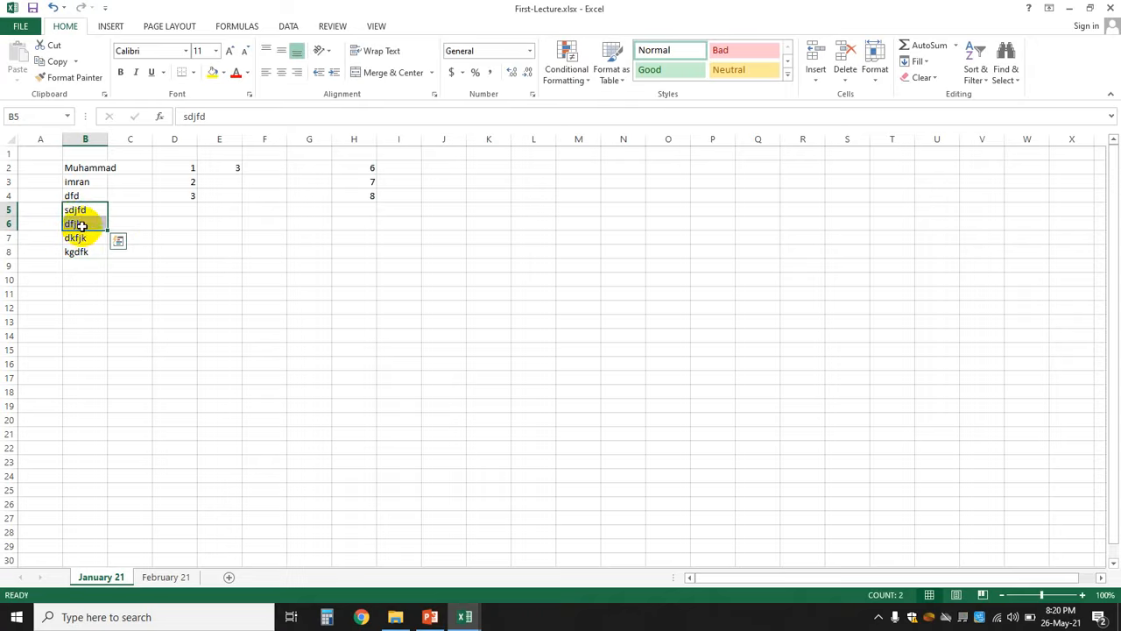
- Delete B5:B6 (sdjfd, dfjk) with Shift cells up, so dkfjk and kgdfk move up
{"action": "right_click", "coordinate": [80, 226]}
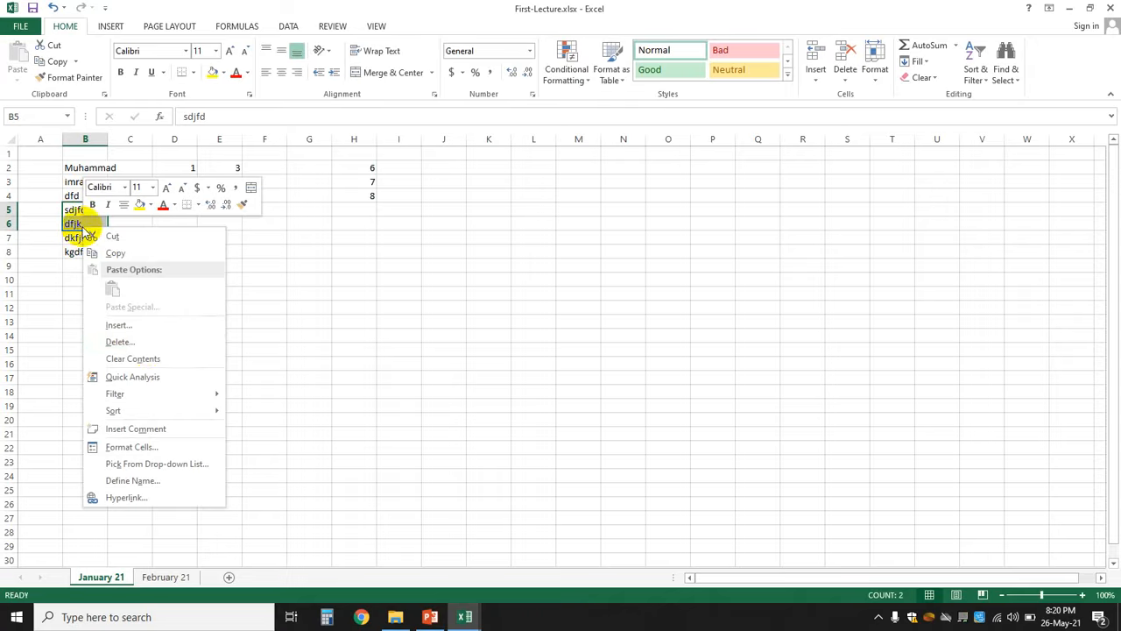
{"action": "left_click", "coordinate": [147, 347]}
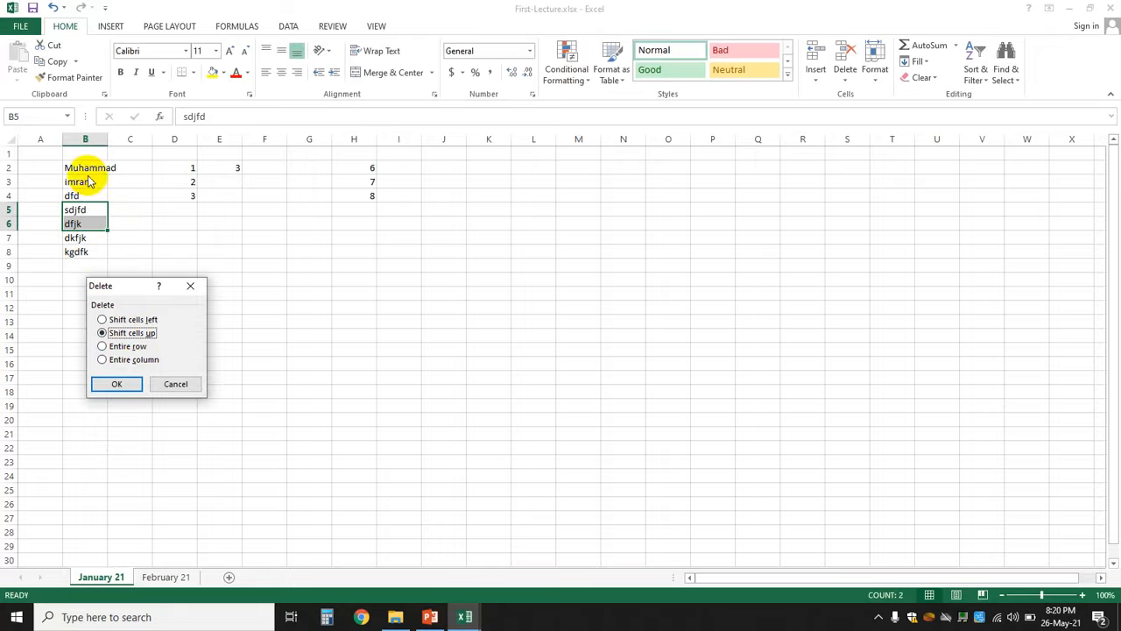
{"action": "left_click", "coordinate": [118, 384]}
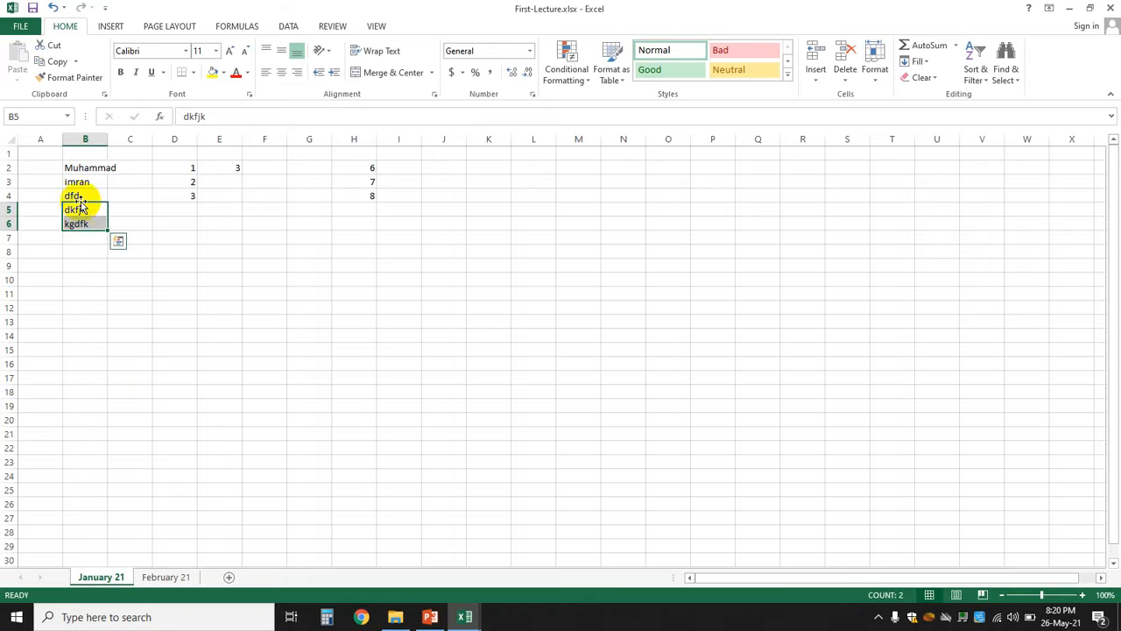
{"action": "left_click", "coordinate": [343, 252]}
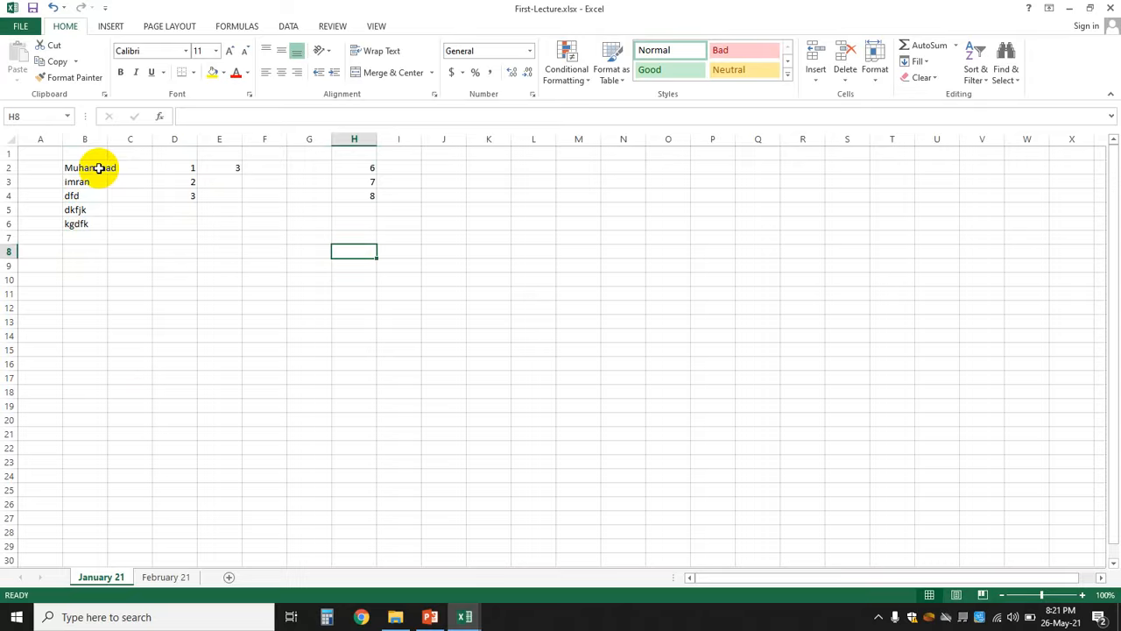
{"action": "left_click", "coordinate": [75, 168]}
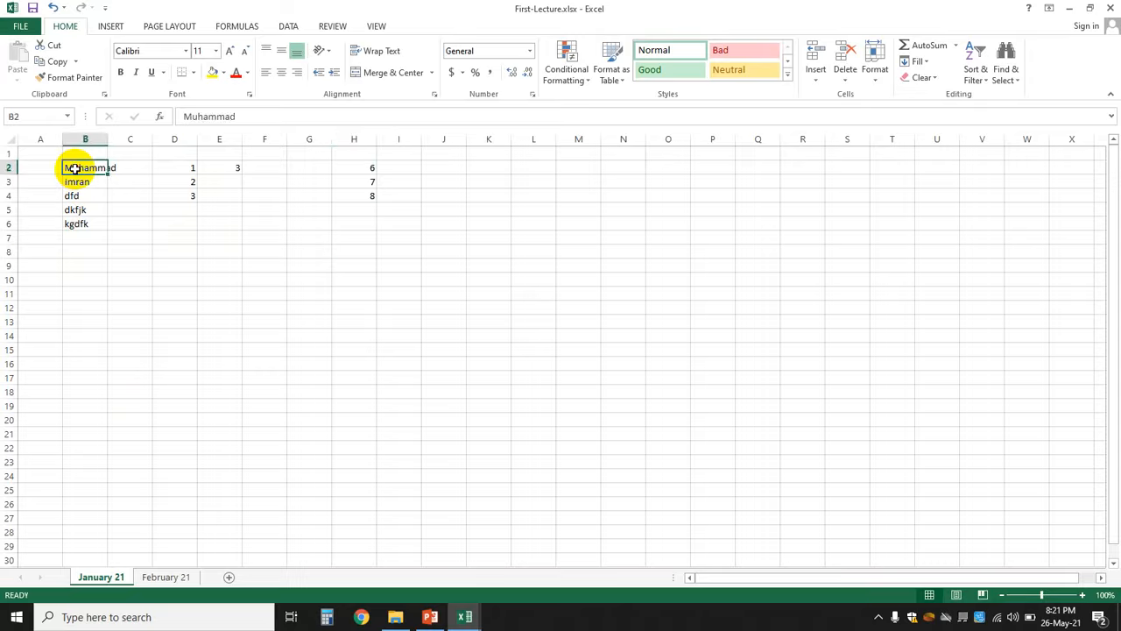
{"action": "left_click", "coordinate": [181, 168]}
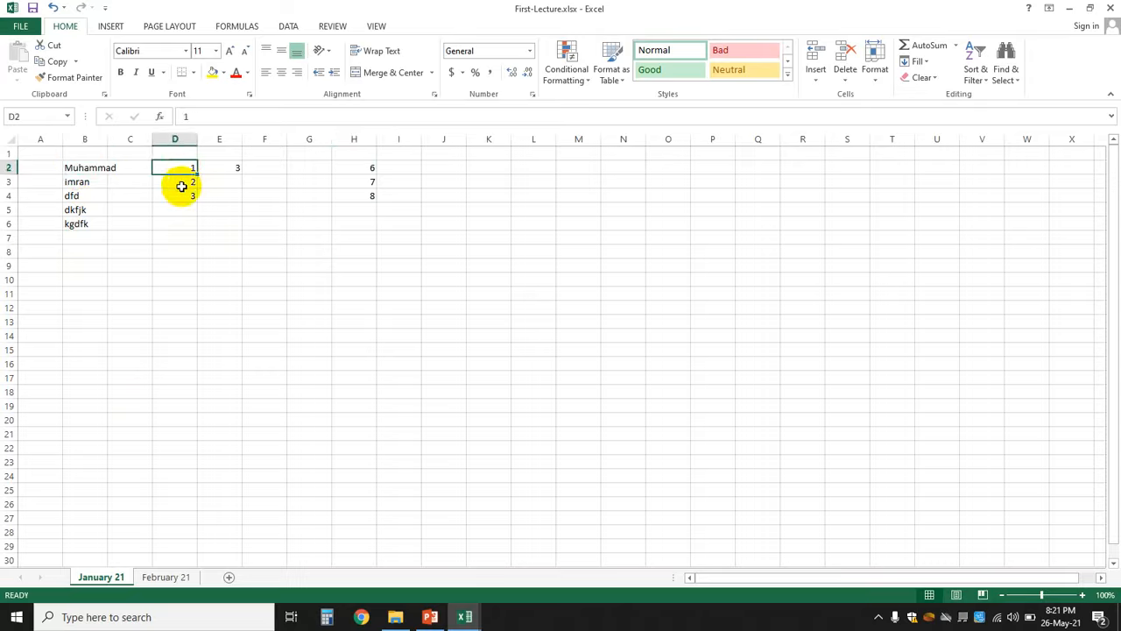
{"action": "left_click", "coordinate": [181, 185]}
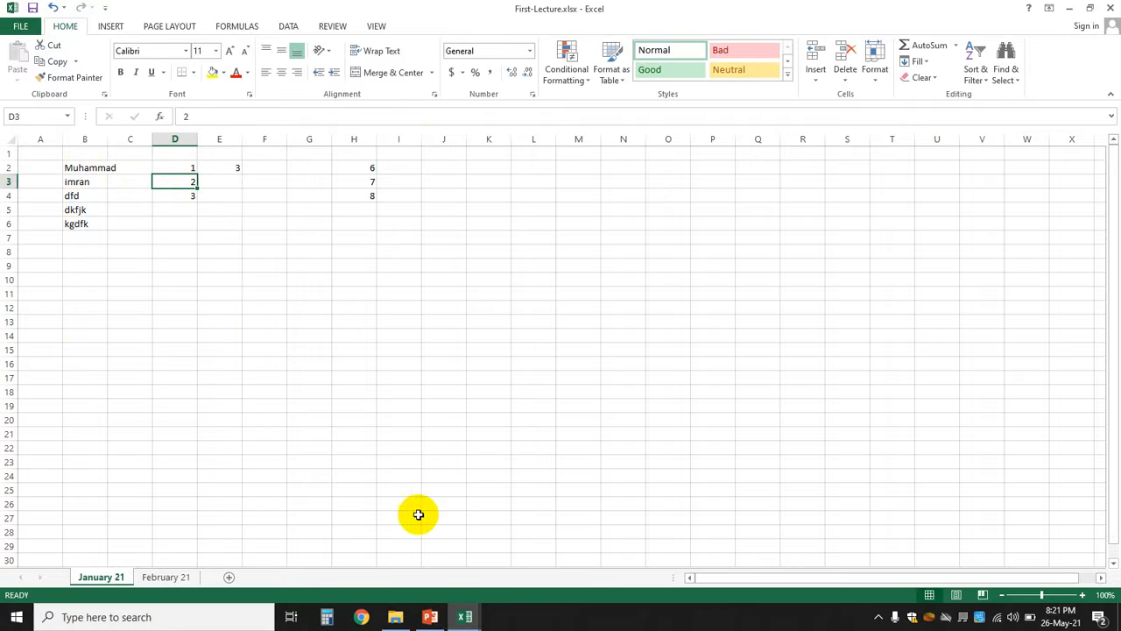
{"action": "left_click", "coordinate": [430, 617]}
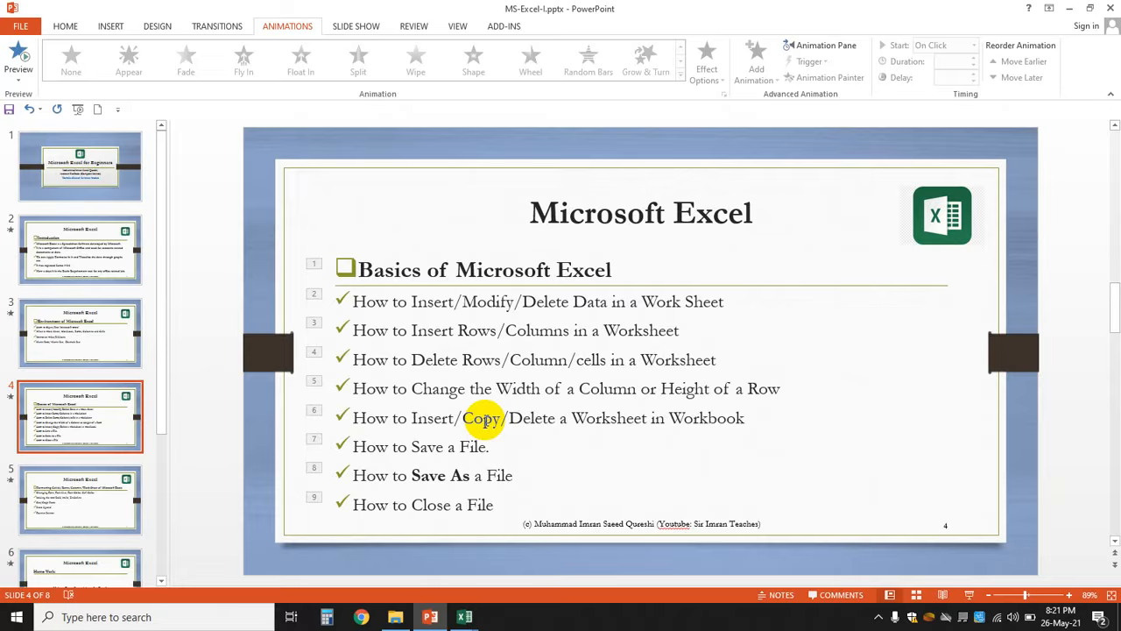
{"action": "left_click", "coordinate": [468, 616]}
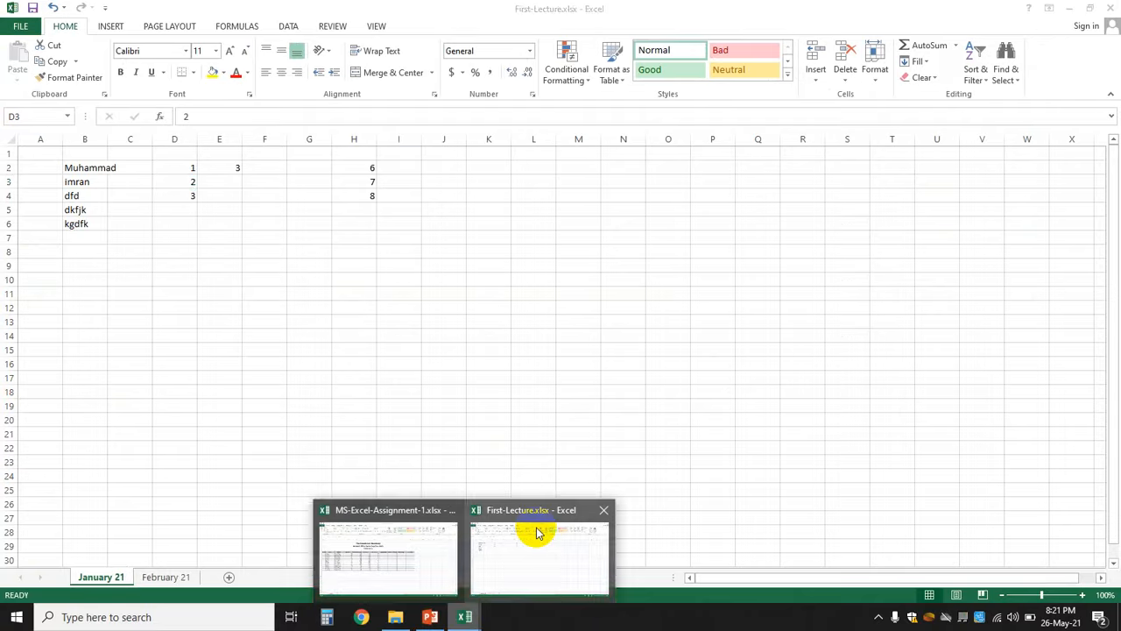
- Back in the First-Lecture workbook, type a student's full name into cell B9
{"action": "left_click", "coordinate": [537, 533]}
{"action": "left_click", "coordinate": [91, 169]}
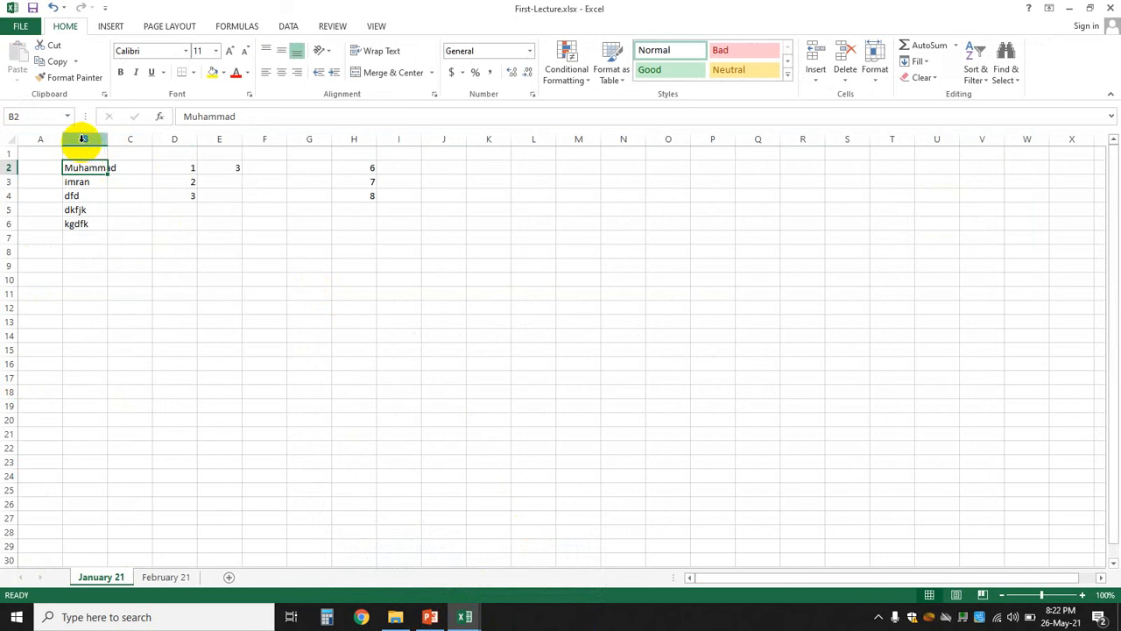
{"action": "left_click", "coordinate": [81, 263]}
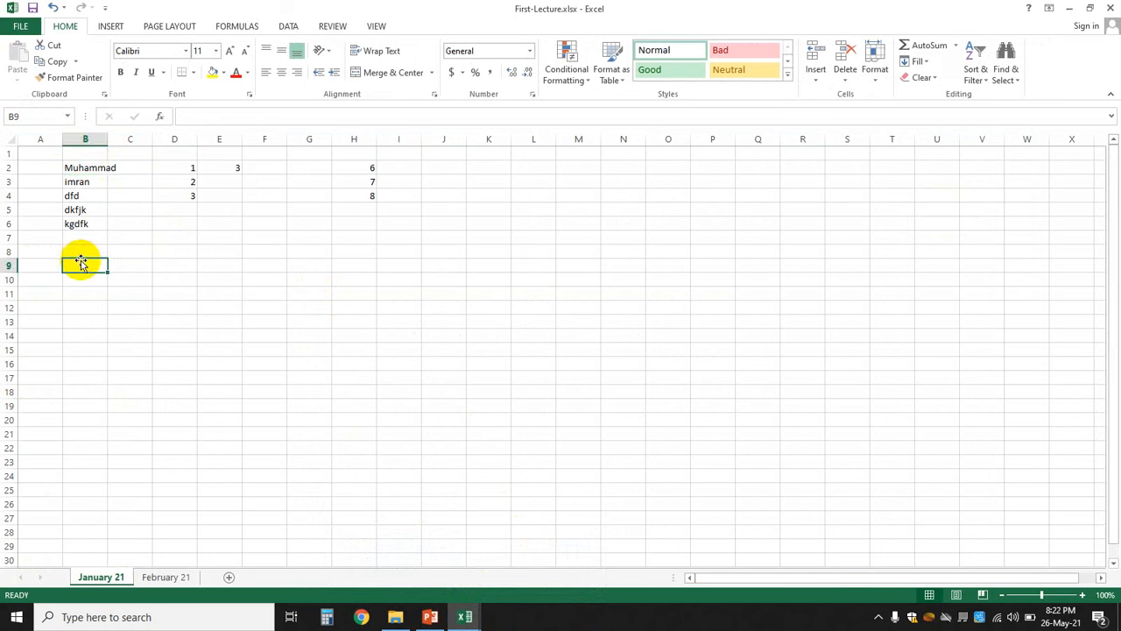
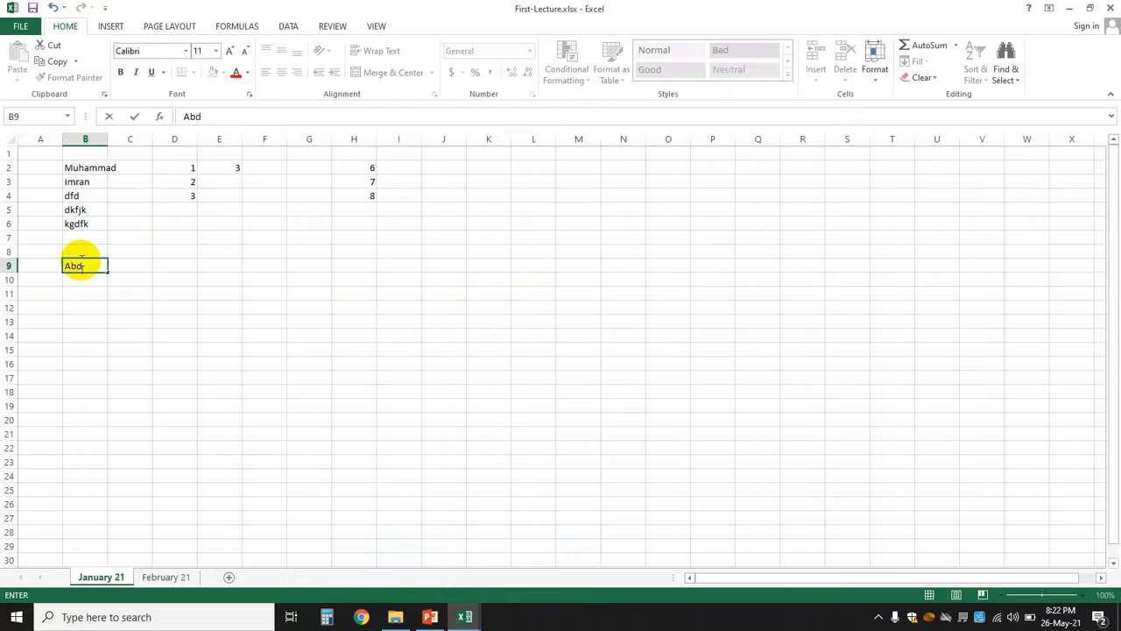
{"action": "left_click", "coordinate": [230, 318]}
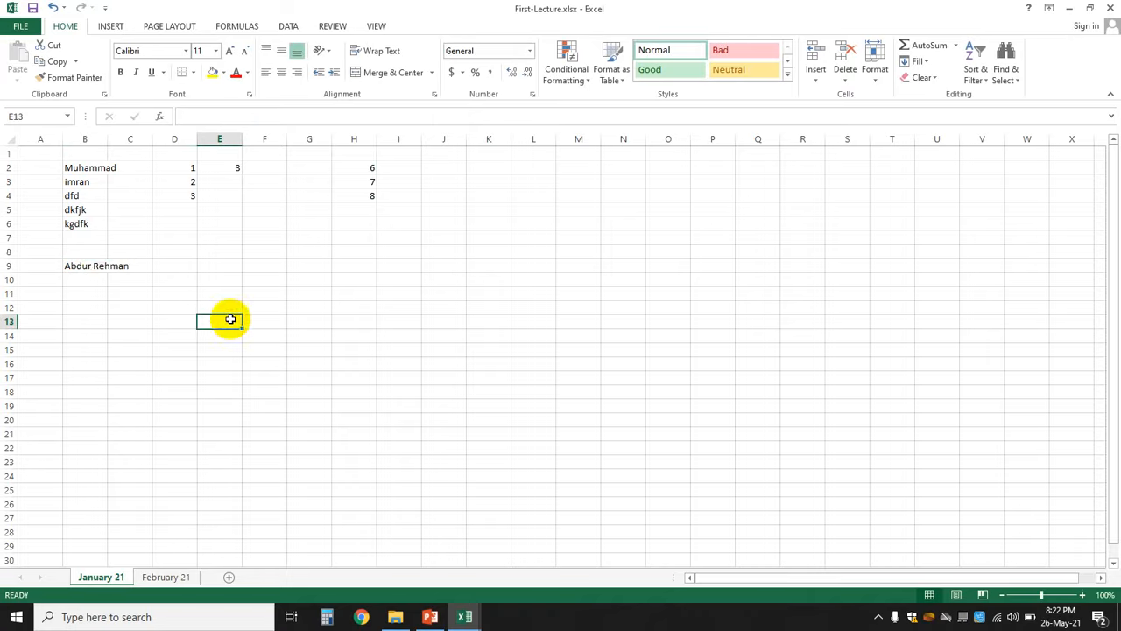
{"action": "left_click", "coordinate": [94, 270]}
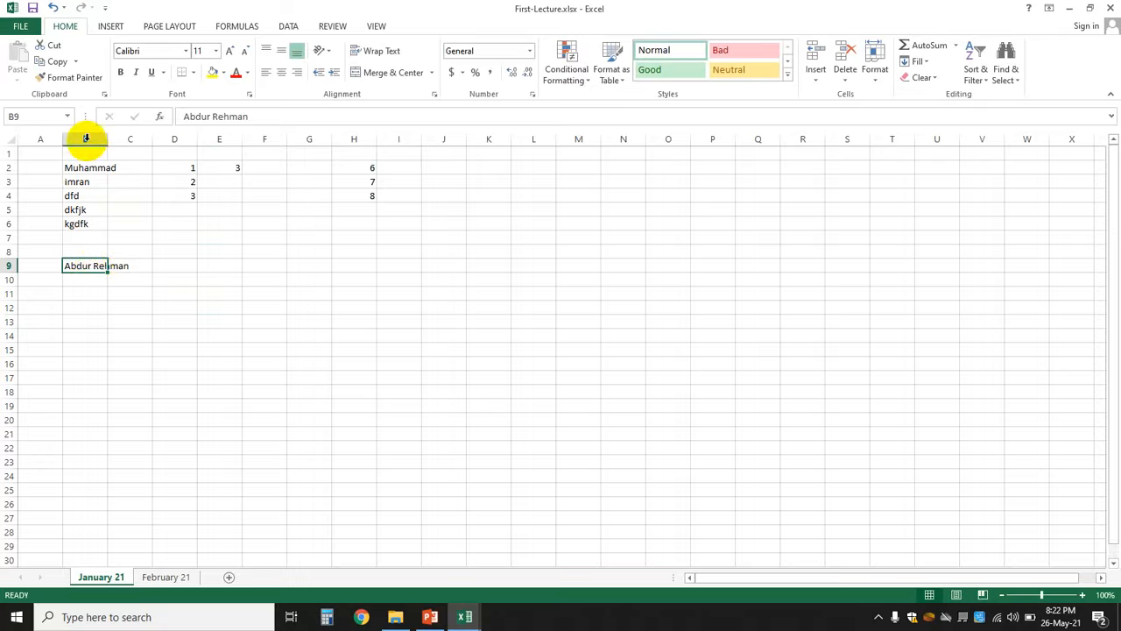
{"action": "left_click", "coordinate": [88, 167]}
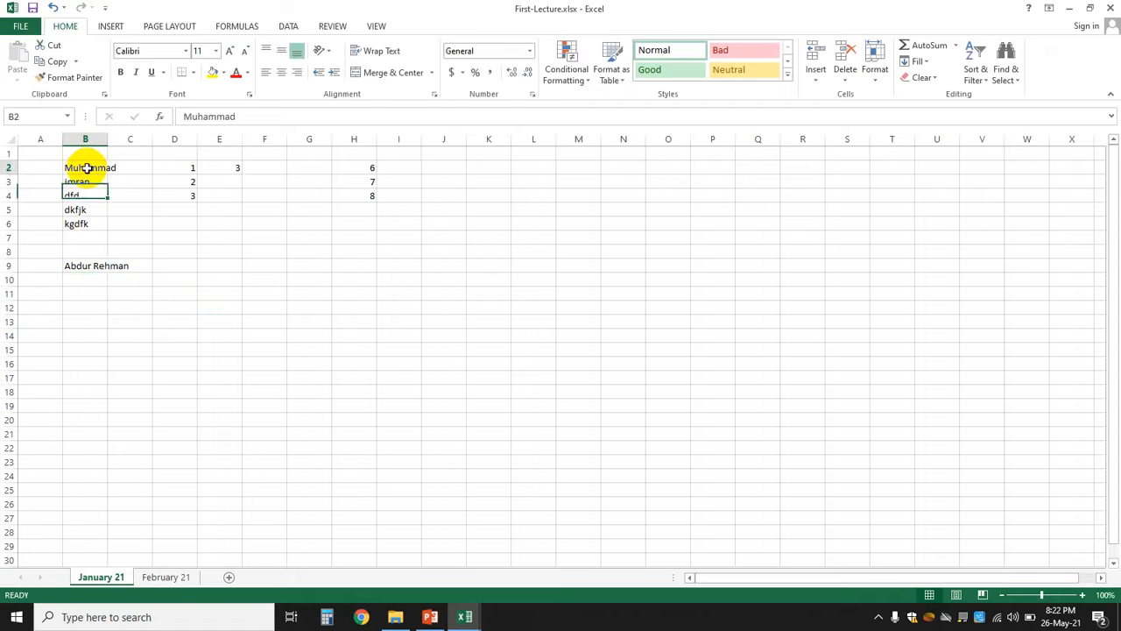
- Set column B's width to 12 through Home > Format > Column Width
{"action": "left_click", "coordinate": [87, 139]}
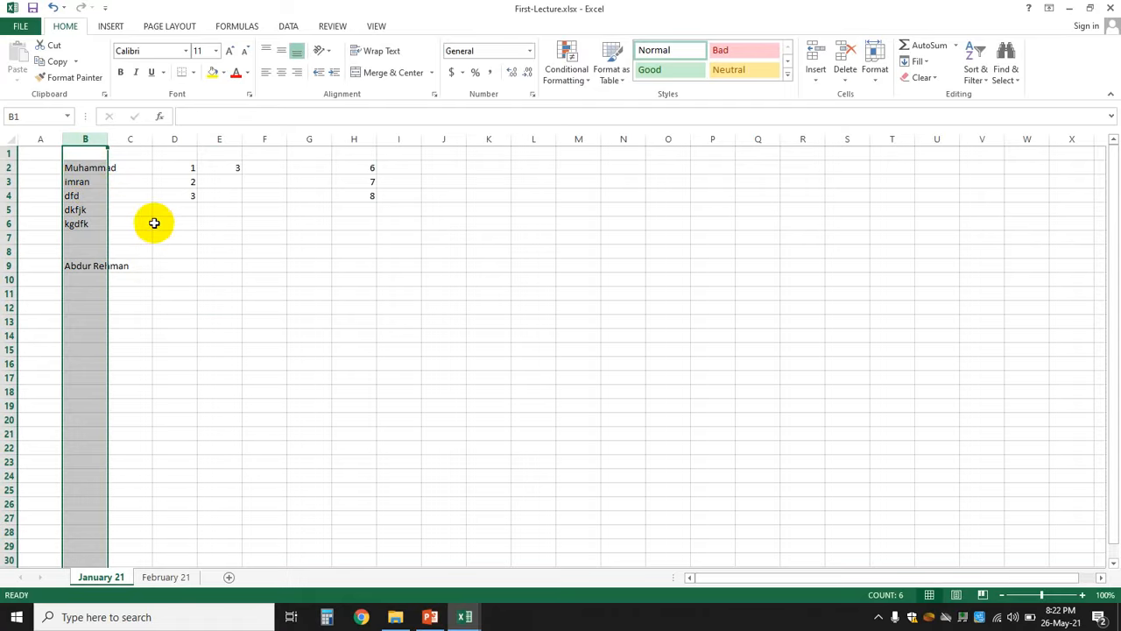
{"action": "left_click", "coordinate": [169, 224]}
{"action": "left_click", "coordinate": [80, 168]}
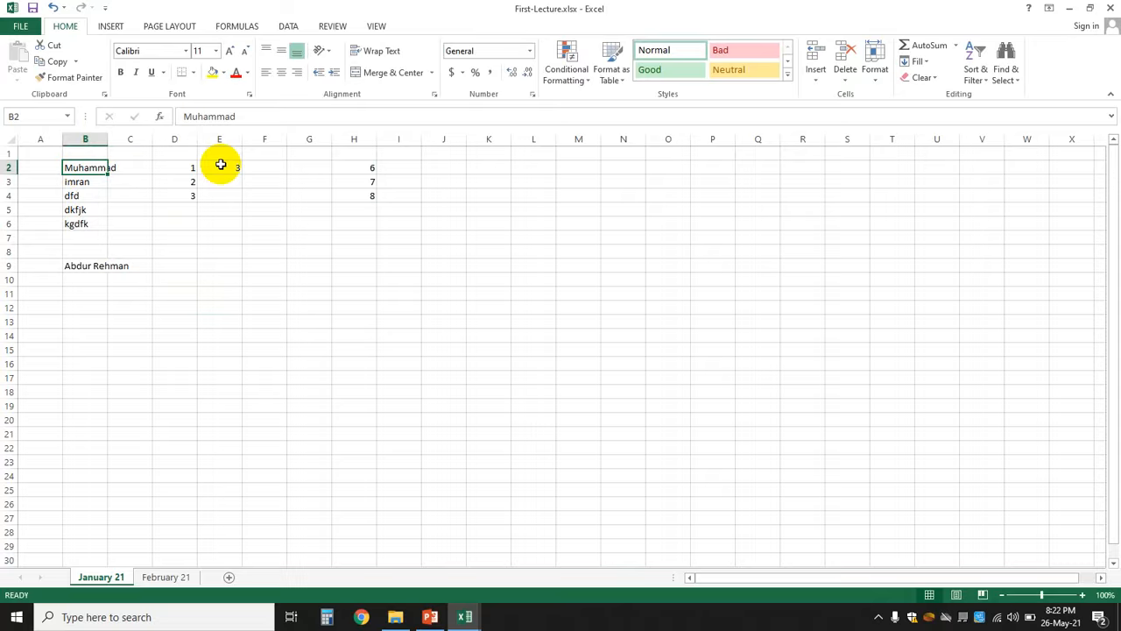
{"action": "left_click", "coordinate": [876, 78]}
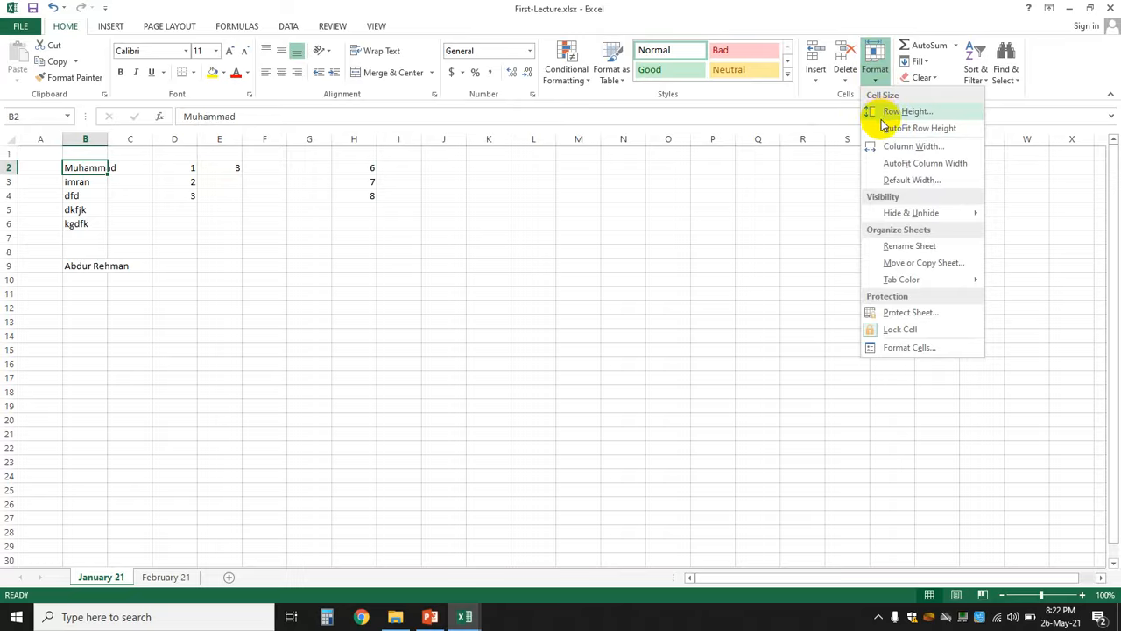
{"action": "left_click", "coordinate": [928, 154]}
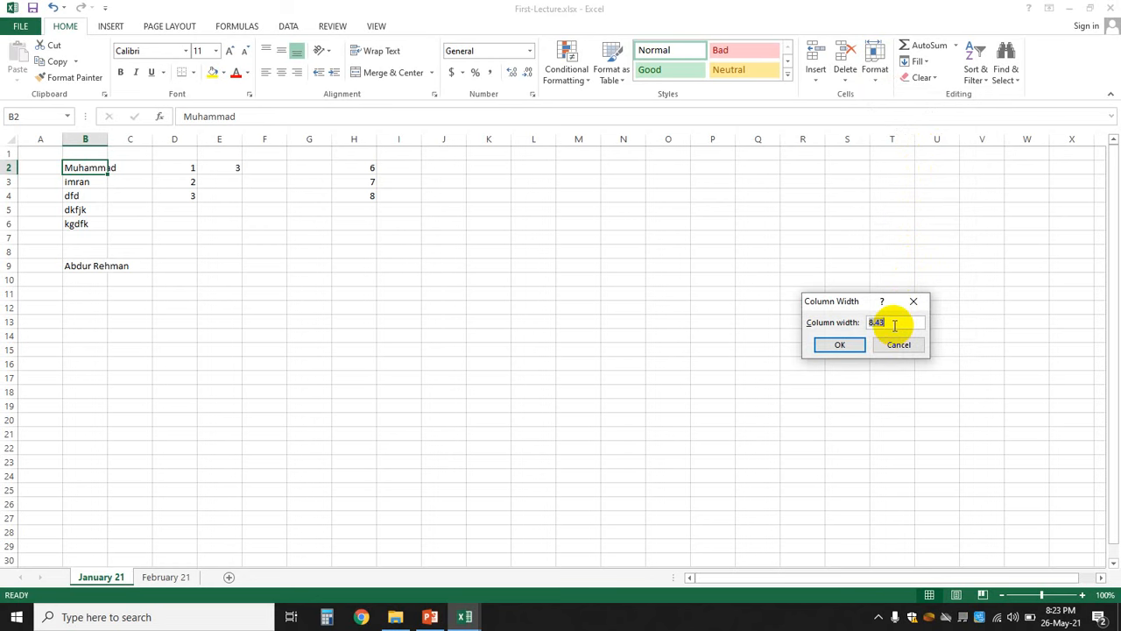
{"action": "type", "text": "12"}
{"action": "key", "text": "Return"}
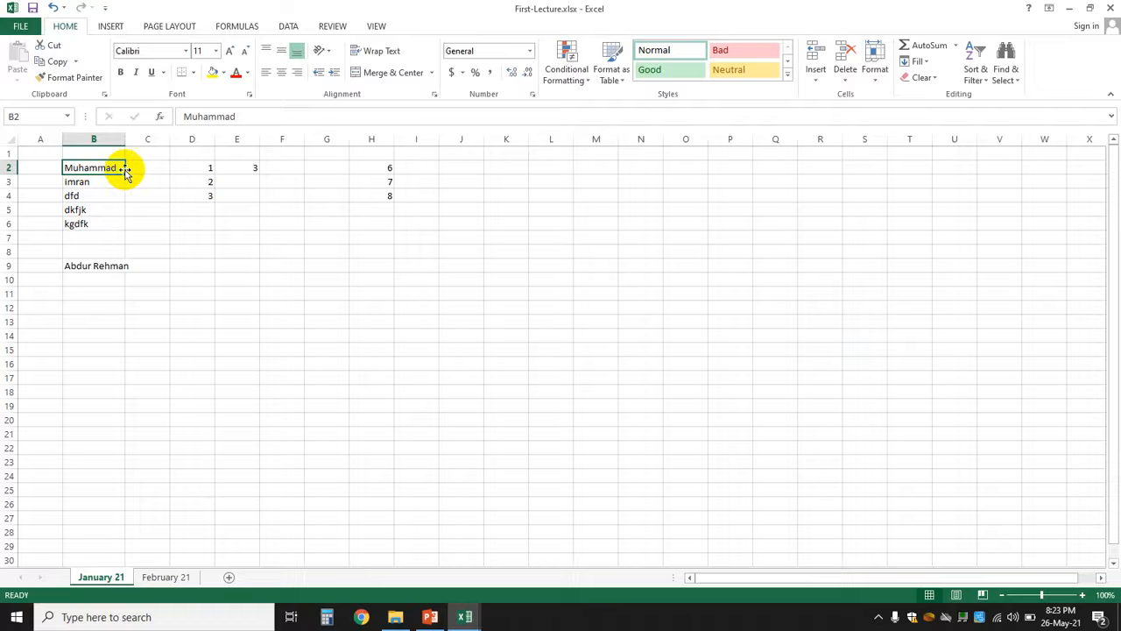
{"action": "left_click", "coordinate": [78, 274]}
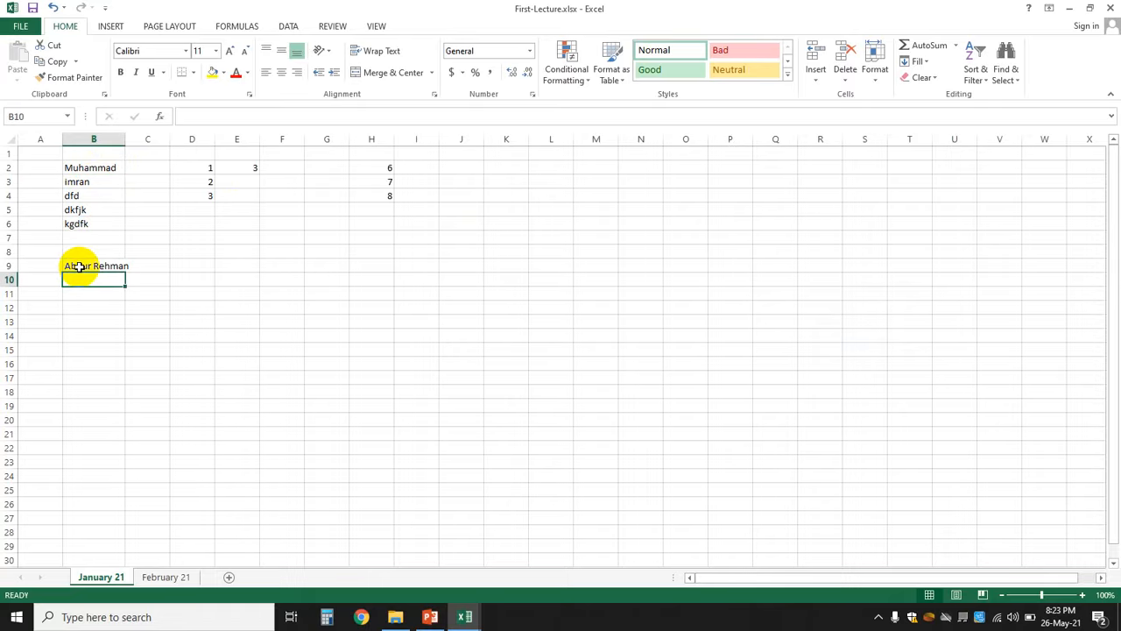
{"action": "left_click", "coordinate": [98, 138]}
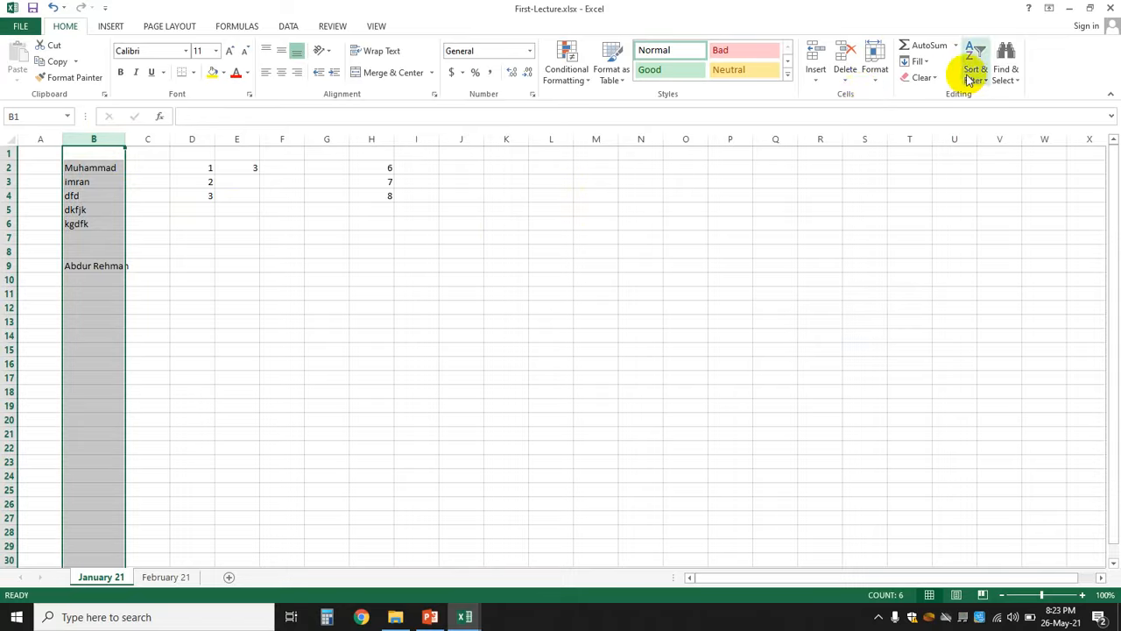
{"action": "left_click", "coordinate": [873, 83]}
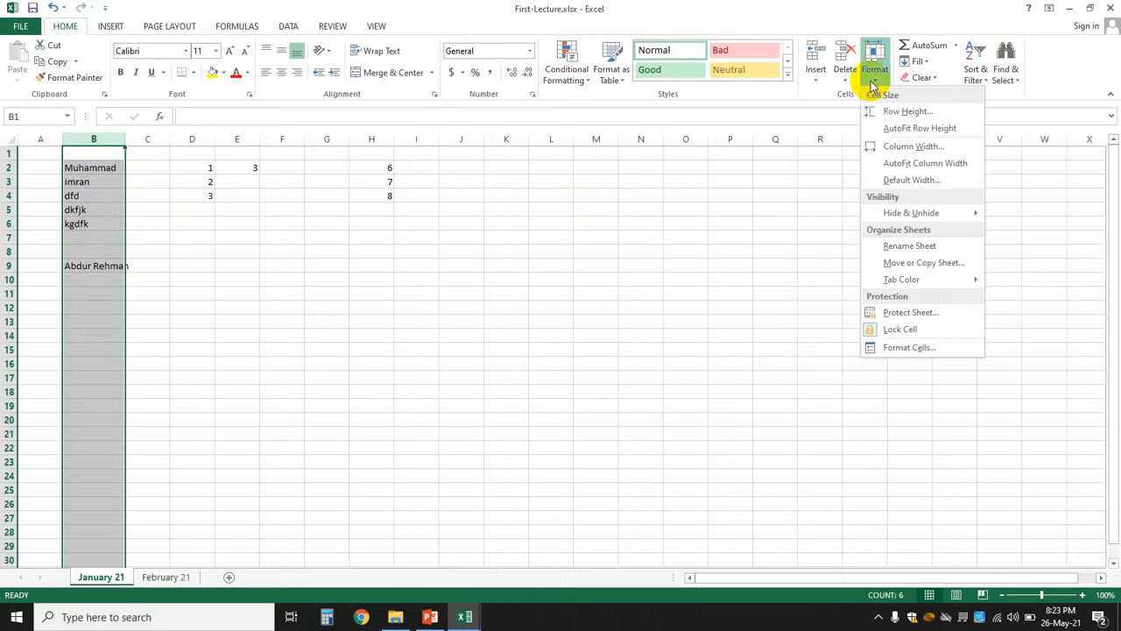
{"action": "left_click", "coordinate": [912, 146]}
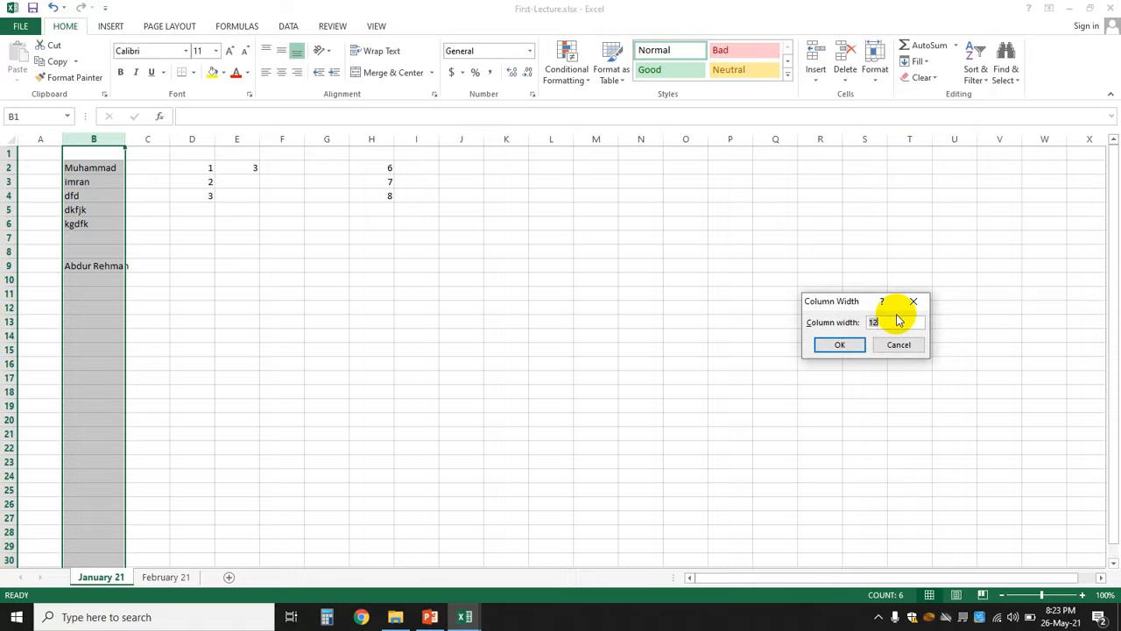
{"action": "type", "text": "15"}
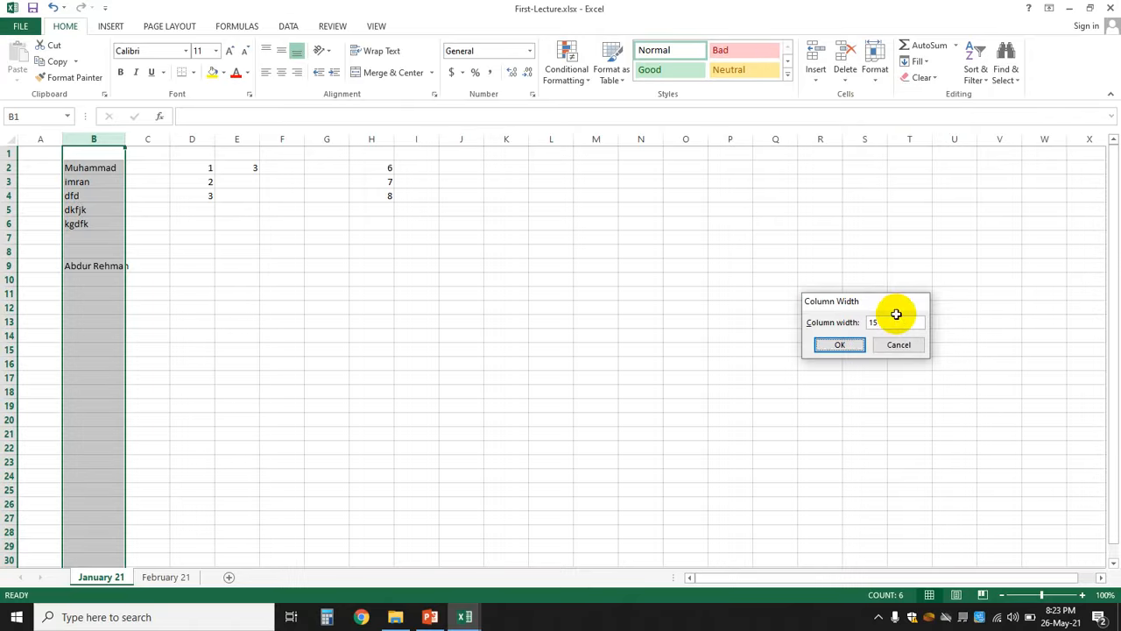
{"action": "key", "text": "Return"}
{"action": "left_click", "coordinate": [383, 417]}
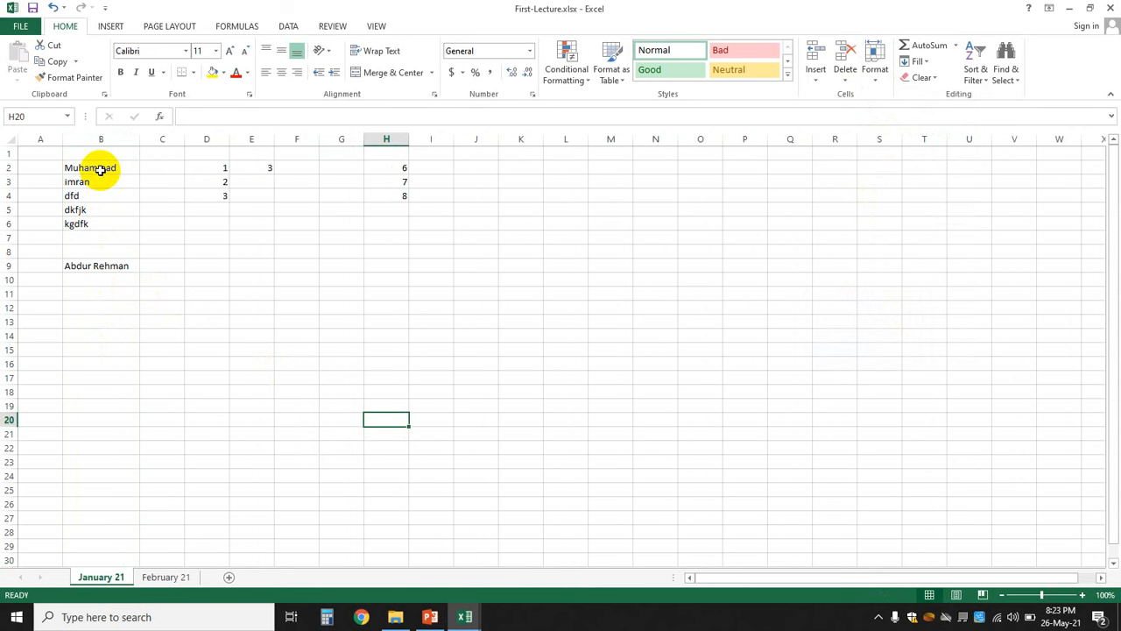
{"action": "left_click", "coordinate": [188, 249]}
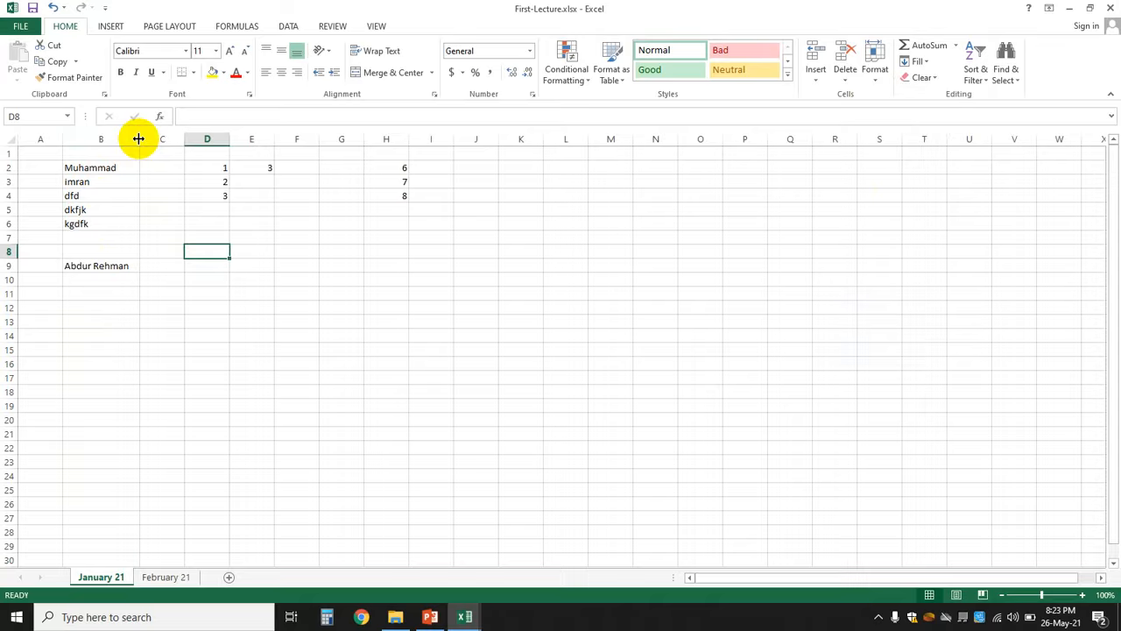
{"action": "left_click_drag", "start_coordinate": [138, 138], "coordinate": [92, 141]}
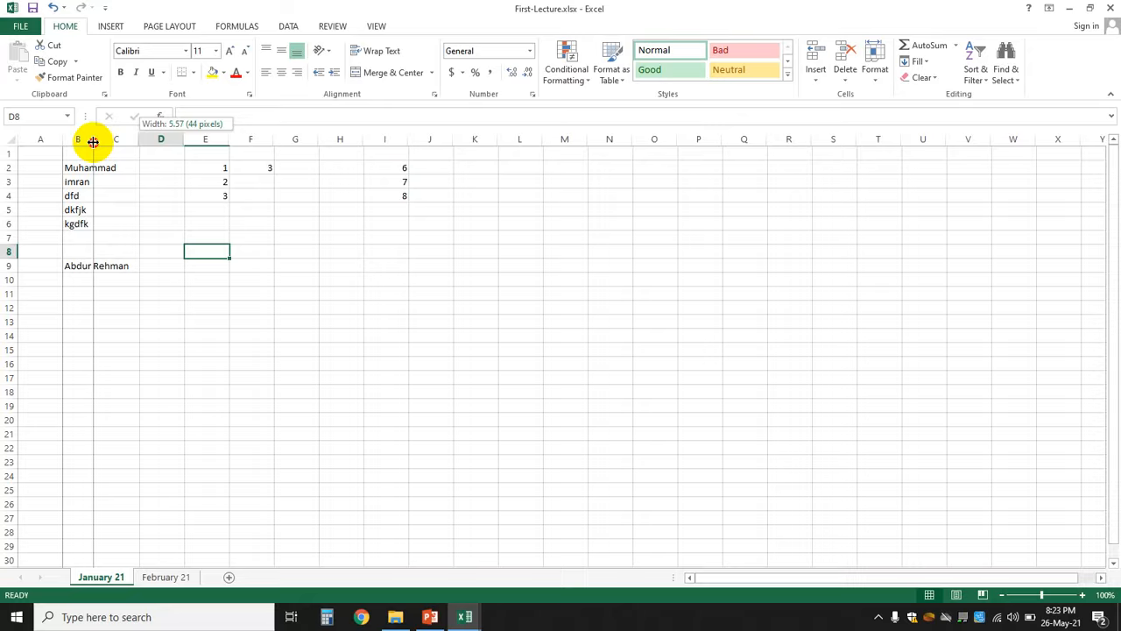
{"action": "mouse_move", "coordinate": [93, 141]}
{"action": "left_mouse_down"}
{"action": "mouse_move", "coordinate": [170, 140]}
{"action": "mouse_move", "coordinate": [92, 139]}
{"action": "left_mouse_up"}
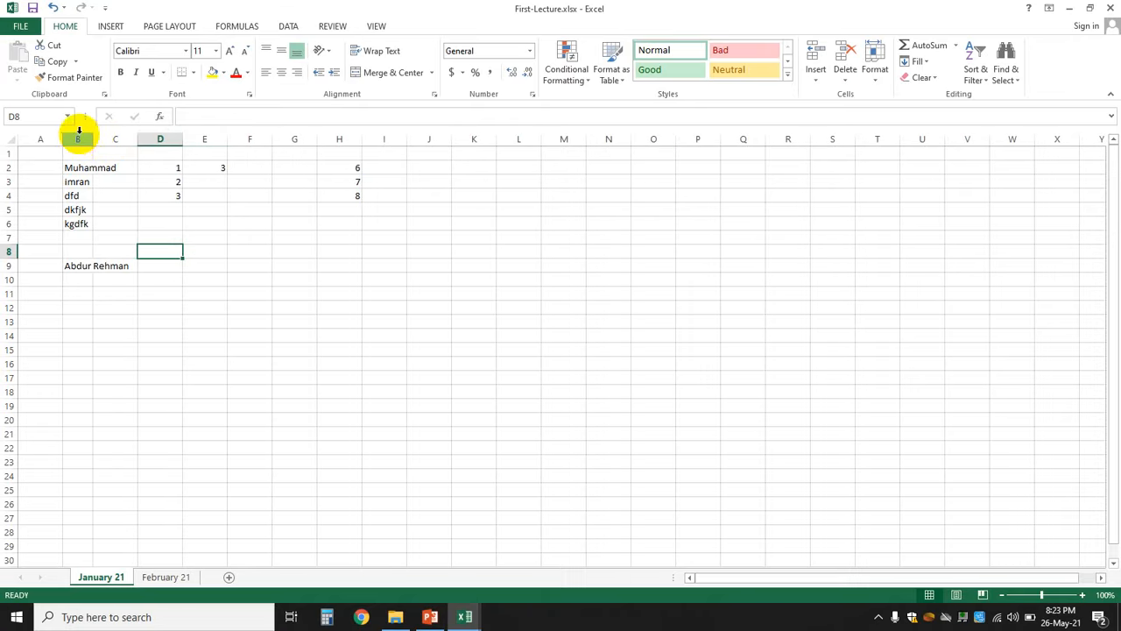
{"action": "left_click", "coordinate": [78, 137]}
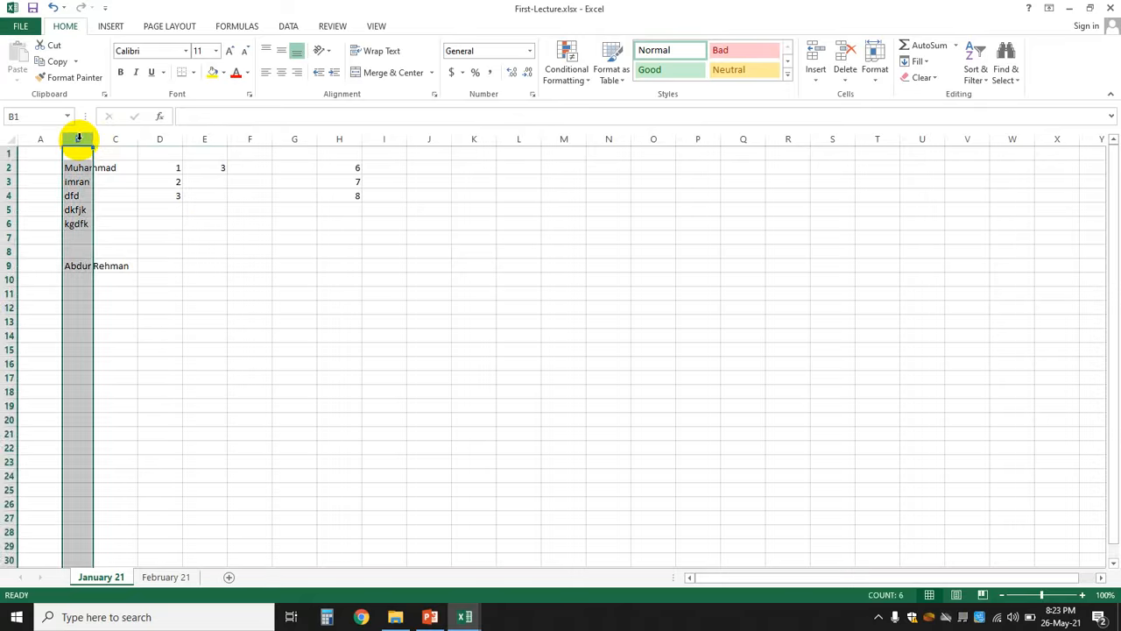
{"action": "left_click", "coordinate": [194, 236]}
{"action": "left_click_drag", "start_coordinate": [93, 138], "coordinate": [137, 145]}
{"action": "left_click", "coordinate": [247, 378]}
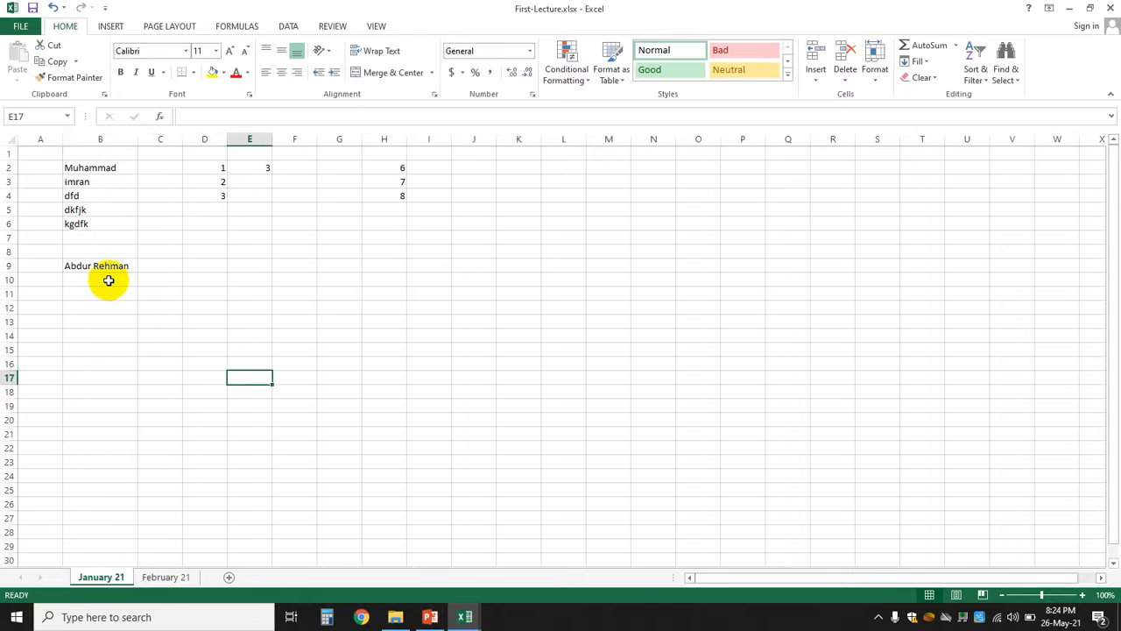
- Try a row height of 20 for row 2, then undo it with Ctrl+Z
{"action": "left_click", "coordinate": [105, 166]}
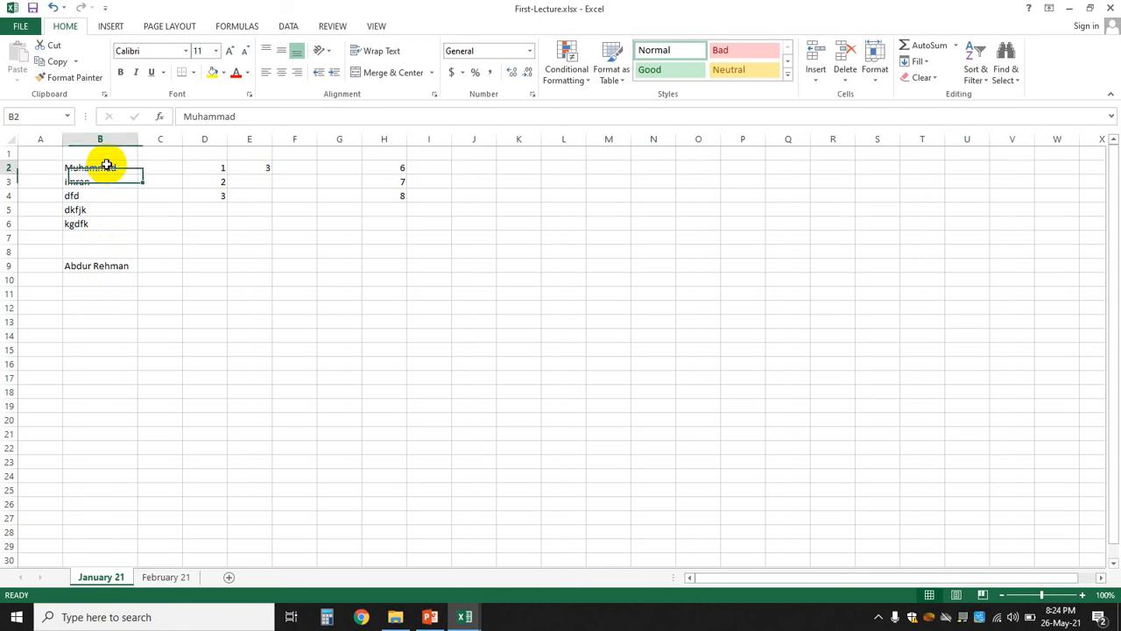
{"action": "left_click", "coordinate": [216, 52]}
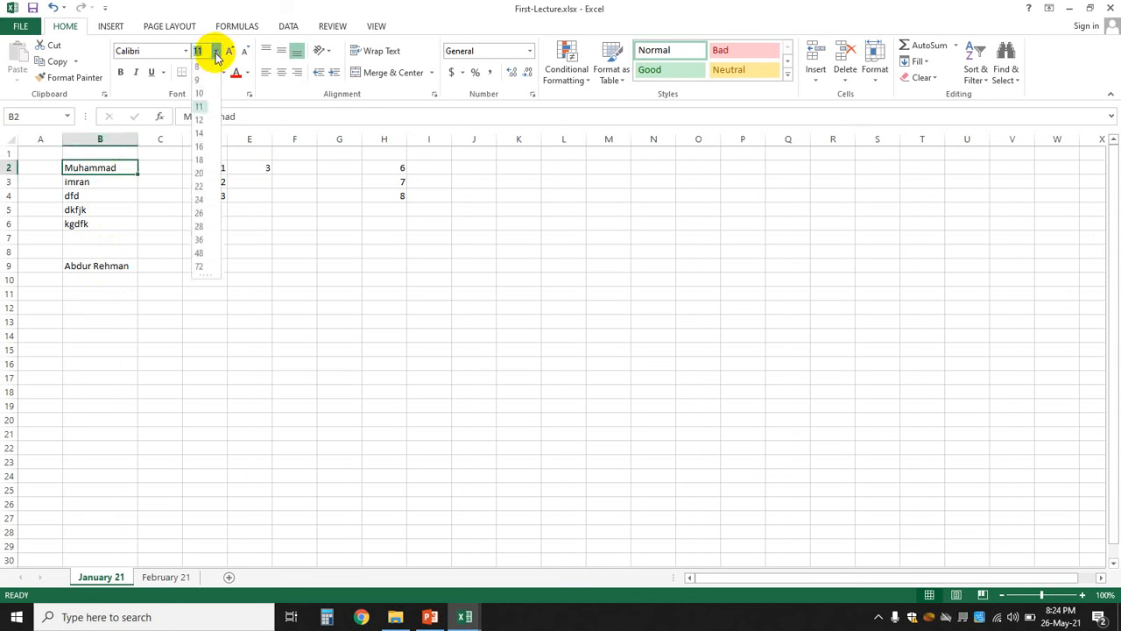
{"action": "left_click", "coordinate": [112, 168]}
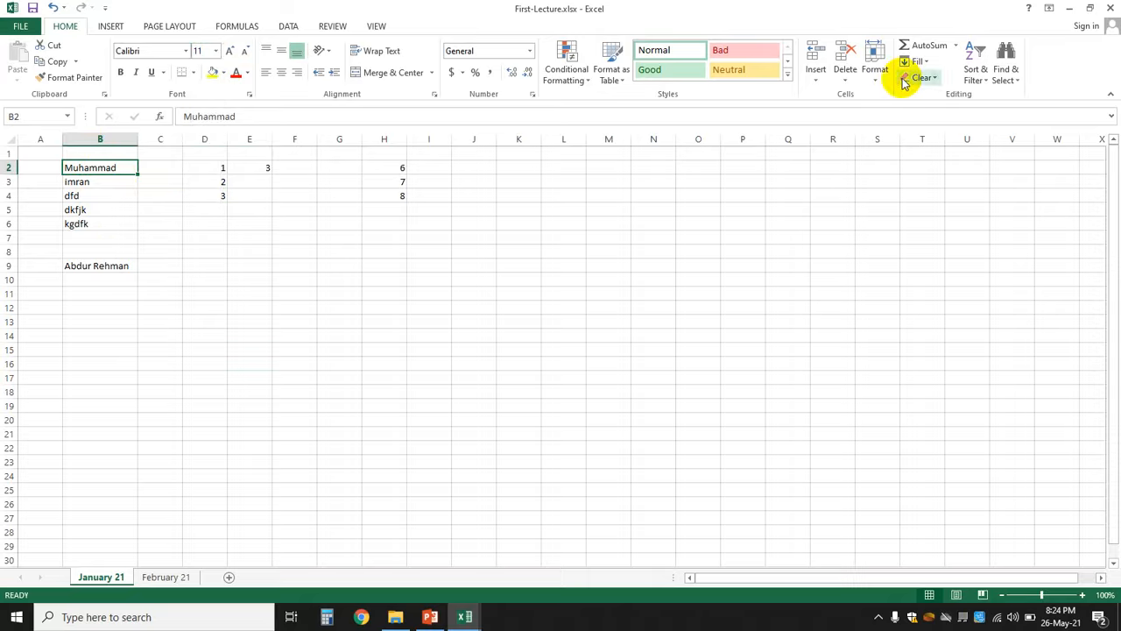
{"action": "left_click", "coordinate": [876, 79]}
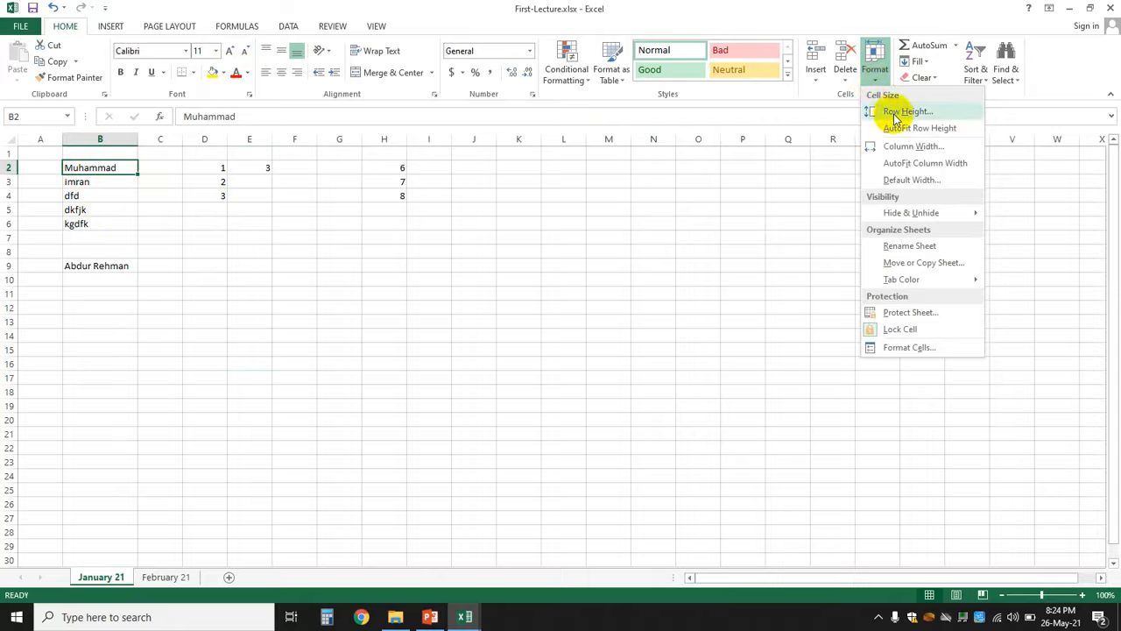
{"action": "left_click", "coordinate": [896, 114]}
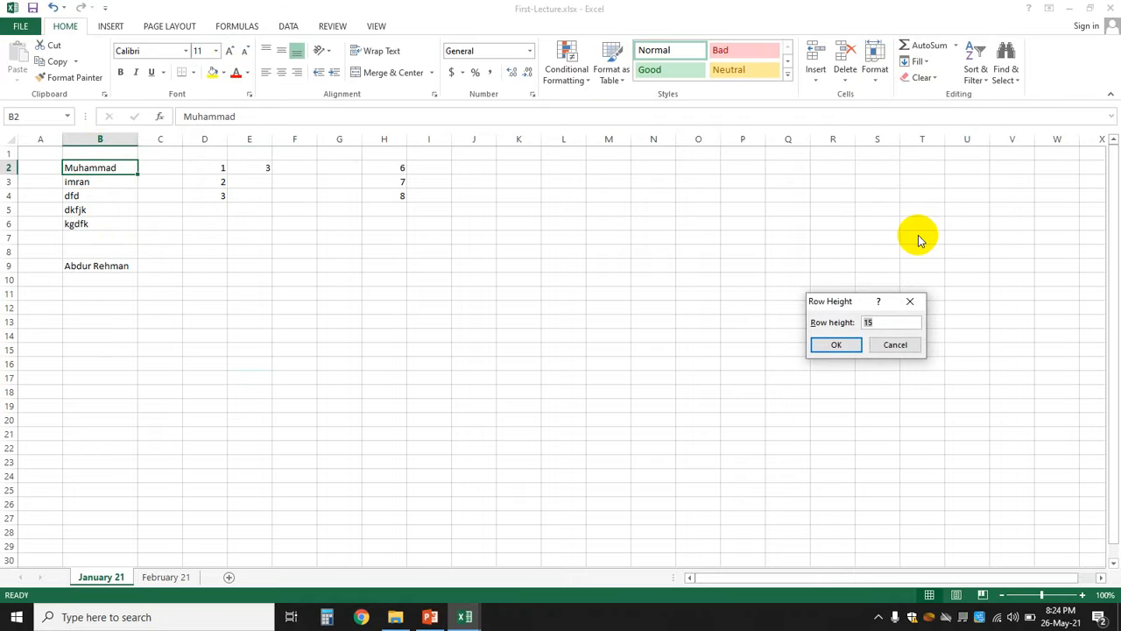
{"action": "type", "text": "20"}
{"action": "key", "text": "Return"}
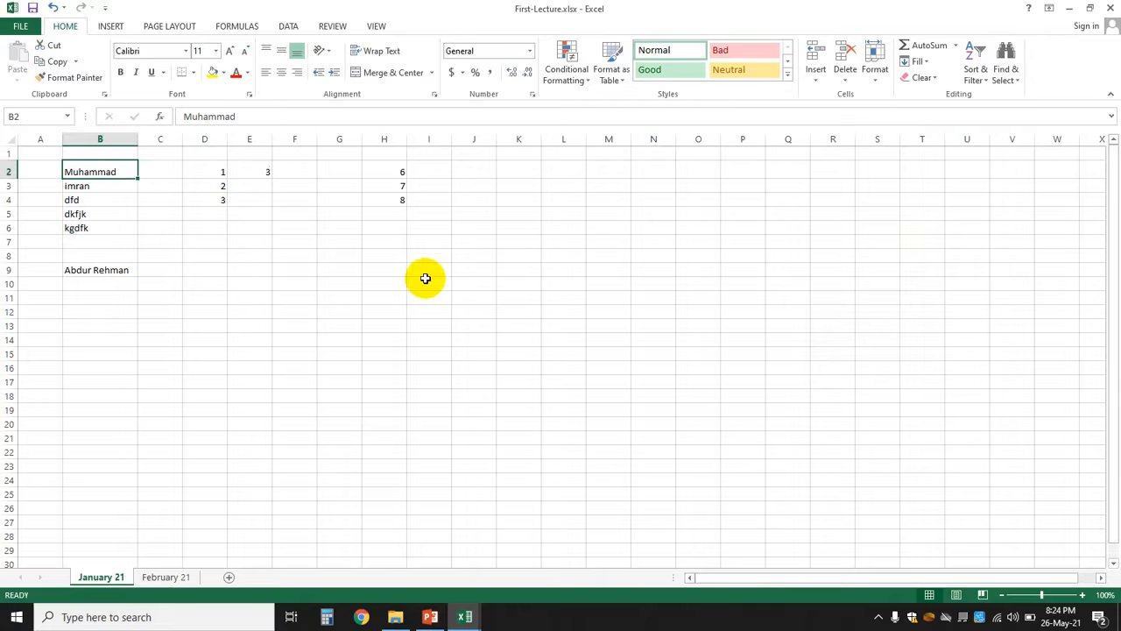
{"action": "left_click", "coordinate": [237, 338]}
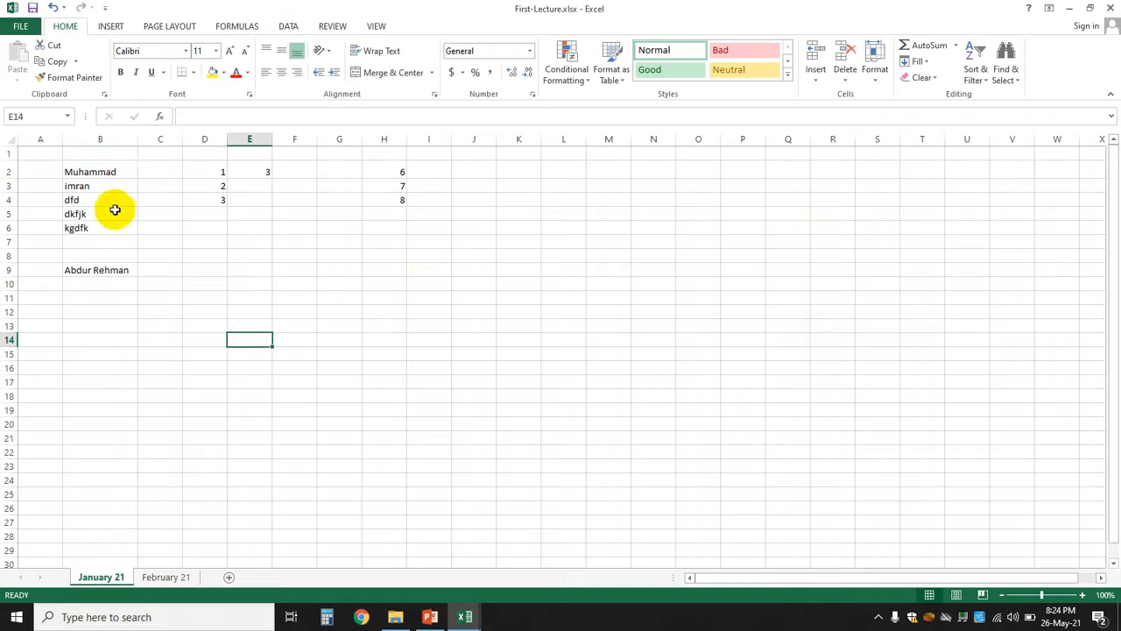
{"action": "left_click", "coordinate": [109, 171]}
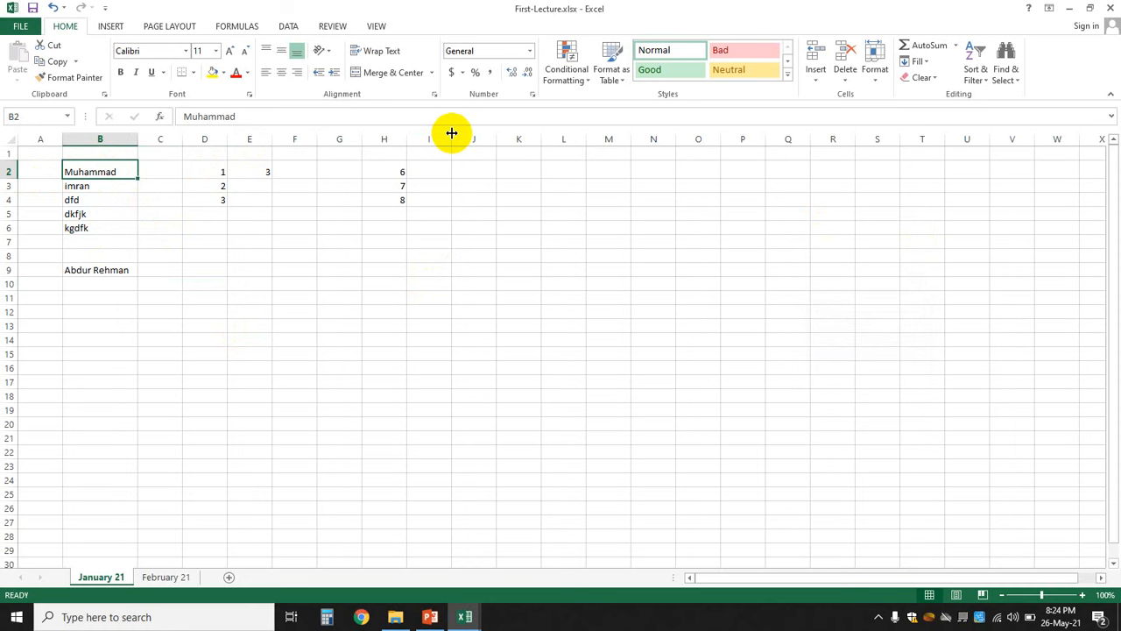
{"action": "key", "text": "ctrl+z"}
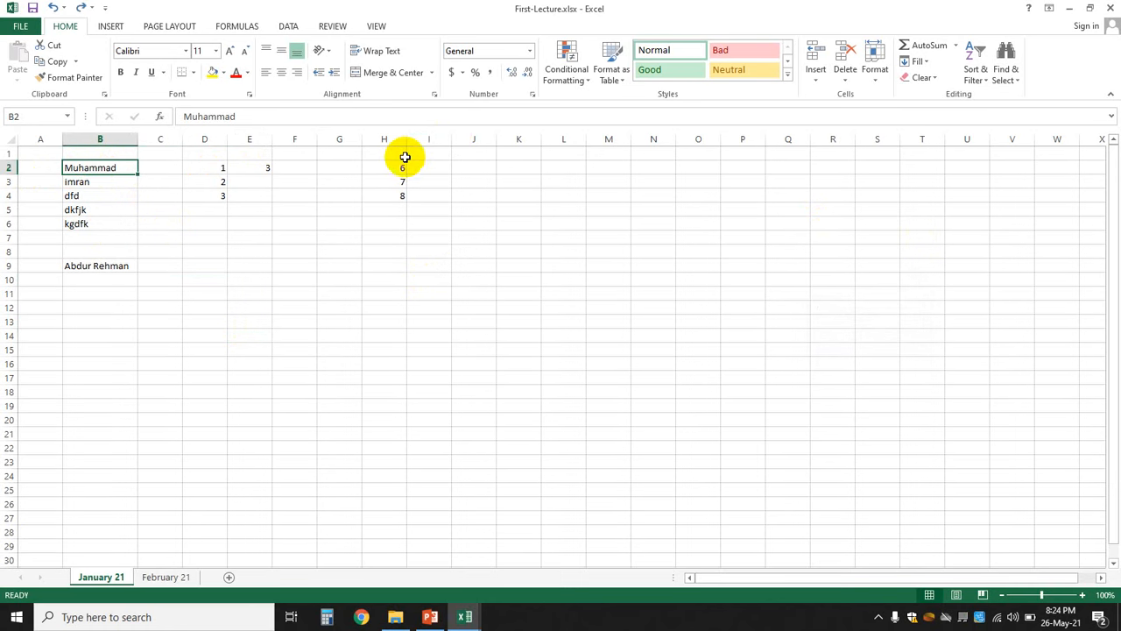
- Drag row 2's lower border down to make the Muhammad row taller, then check B2, D2 and E2
{"action": "left_click", "coordinate": [193, 305]}
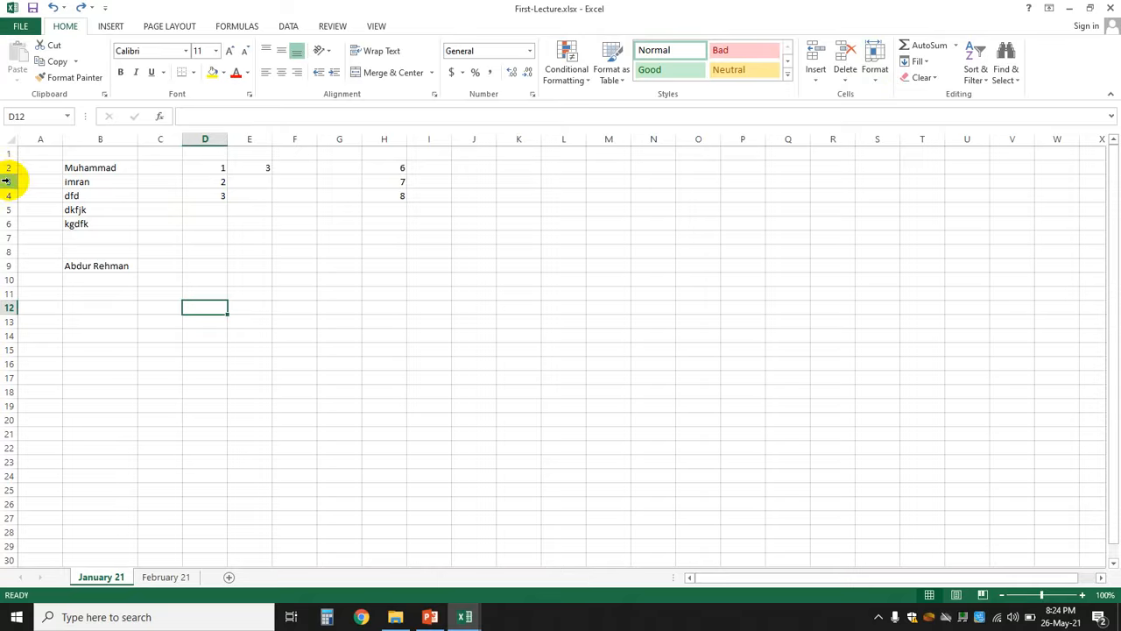
{"action": "left_click_drag", "start_coordinate": [10, 173], "coordinate": [11, 190]}
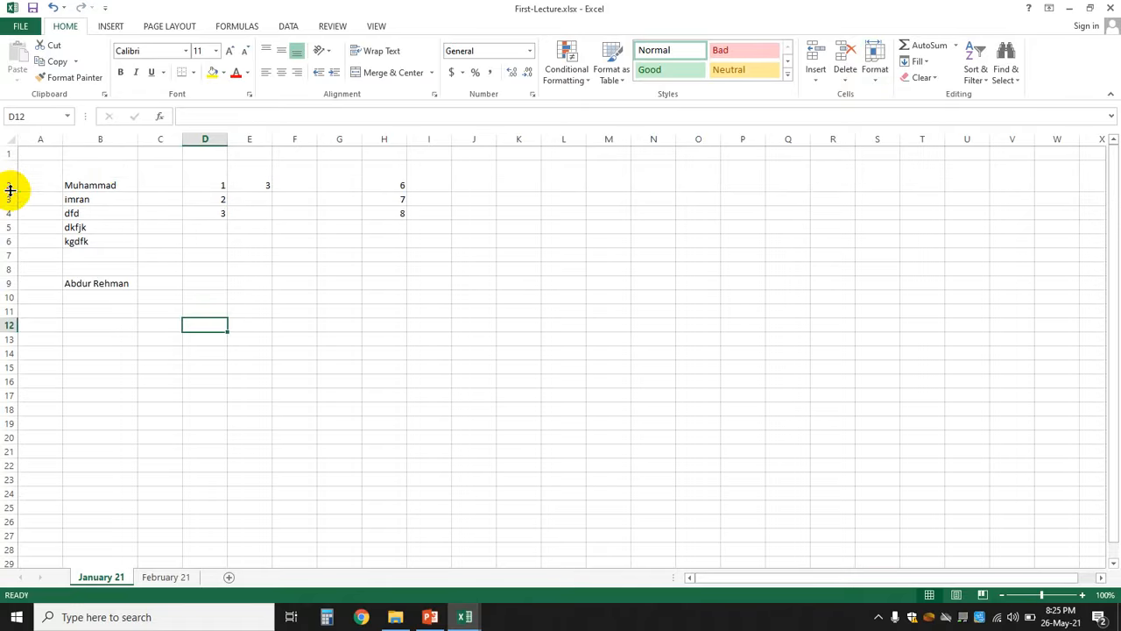
{"action": "left_click", "coordinate": [131, 176]}
{"action": "left_click", "coordinate": [212, 186]}
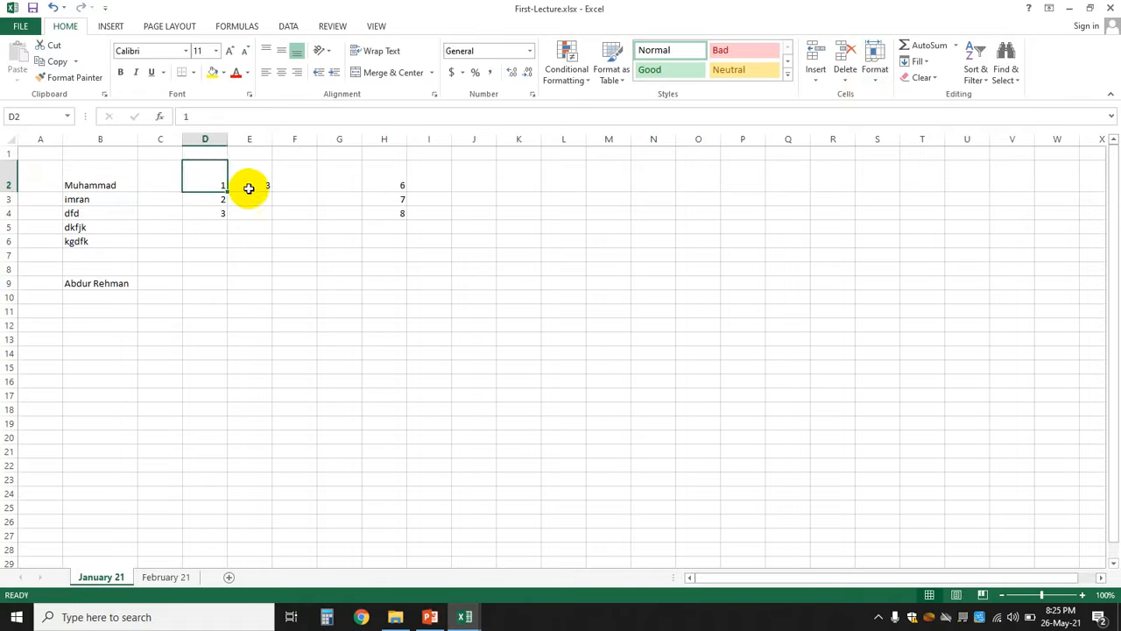
{"action": "left_click", "coordinate": [250, 187]}
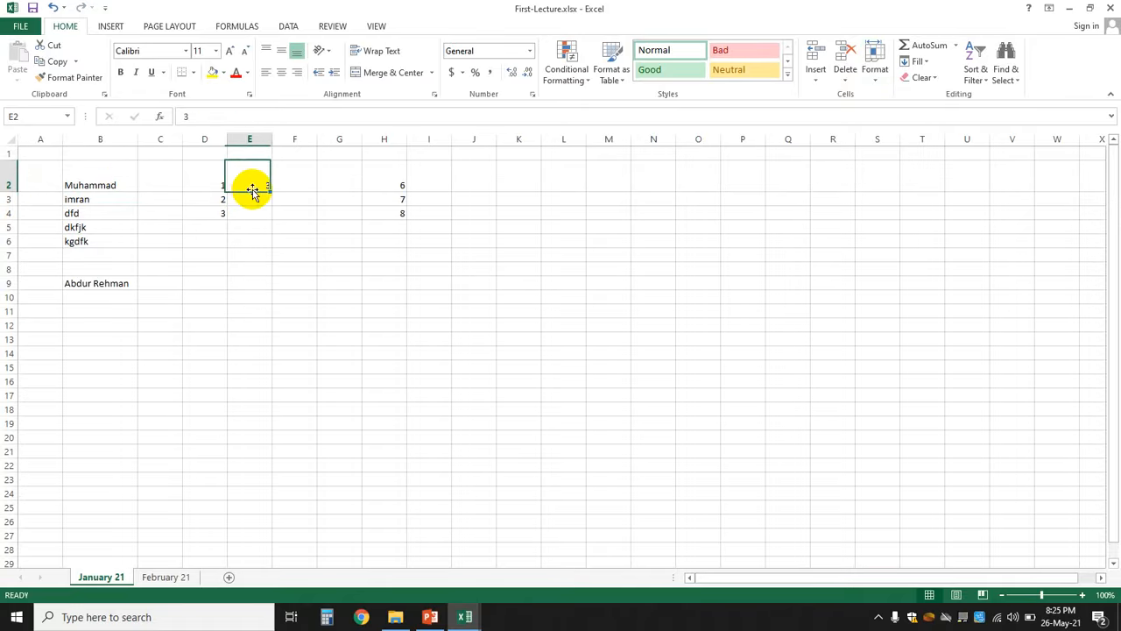
{"action": "left_click", "coordinate": [80, 177]}
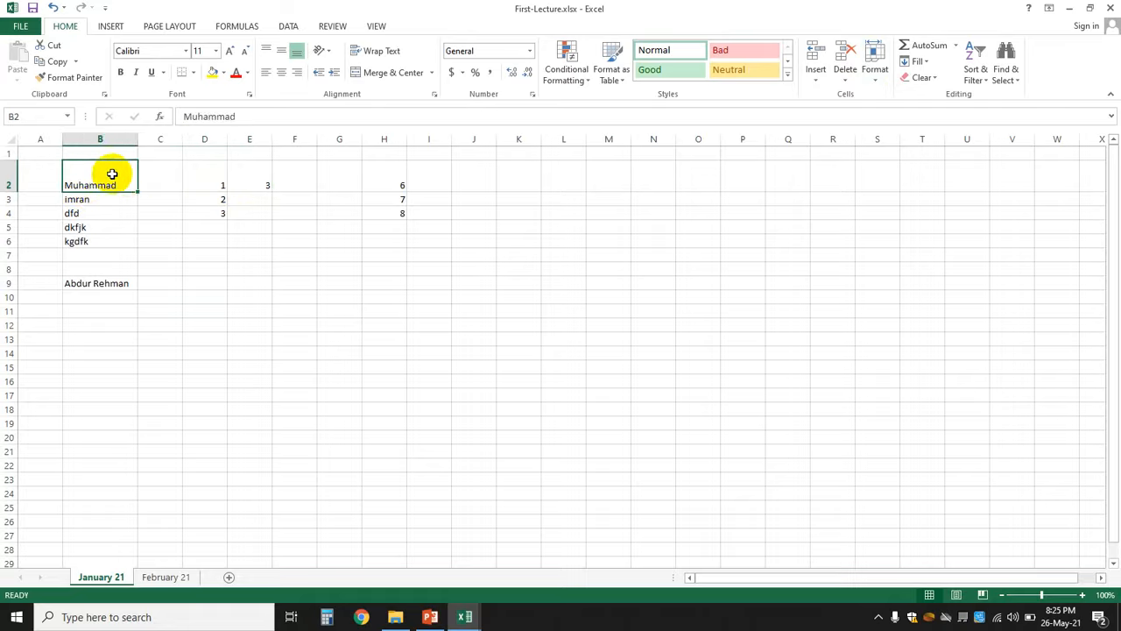
{"action": "left_click", "coordinate": [283, 271]}
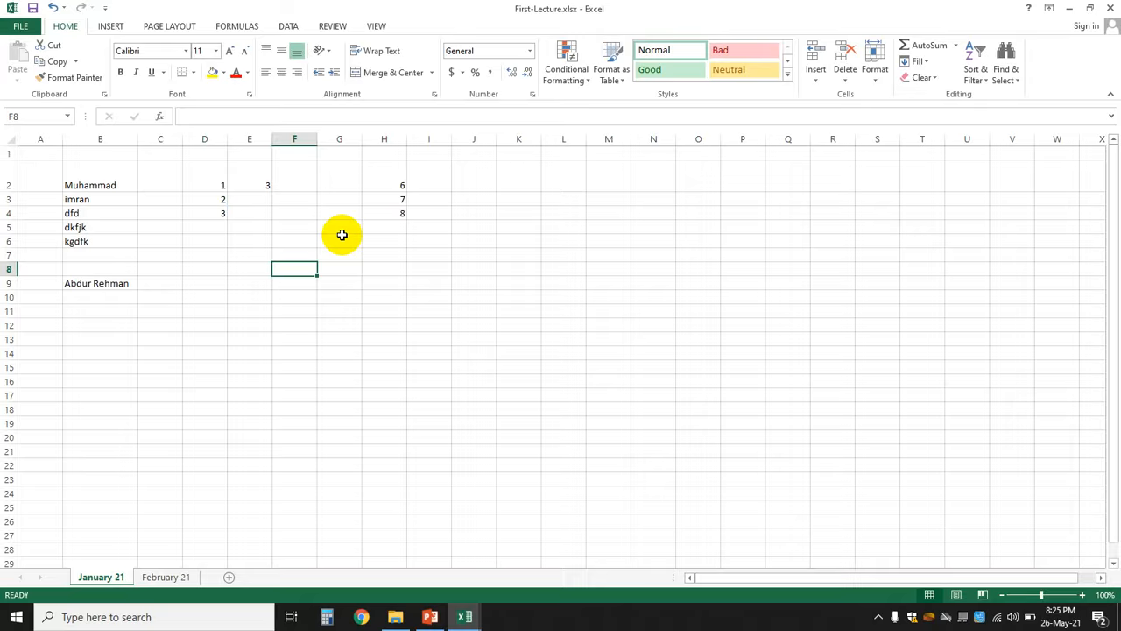
- Clear the old data in B2:H10 and shrink row 2 back to normal height
{"action": "left_click_drag", "start_coordinate": [107, 184], "coordinate": [337, 254]}
{"action": "left_click_drag", "start_coordinate": [384, 295], "coordinate": [384, 294]}
{"action": "key", "text": "Delete"}
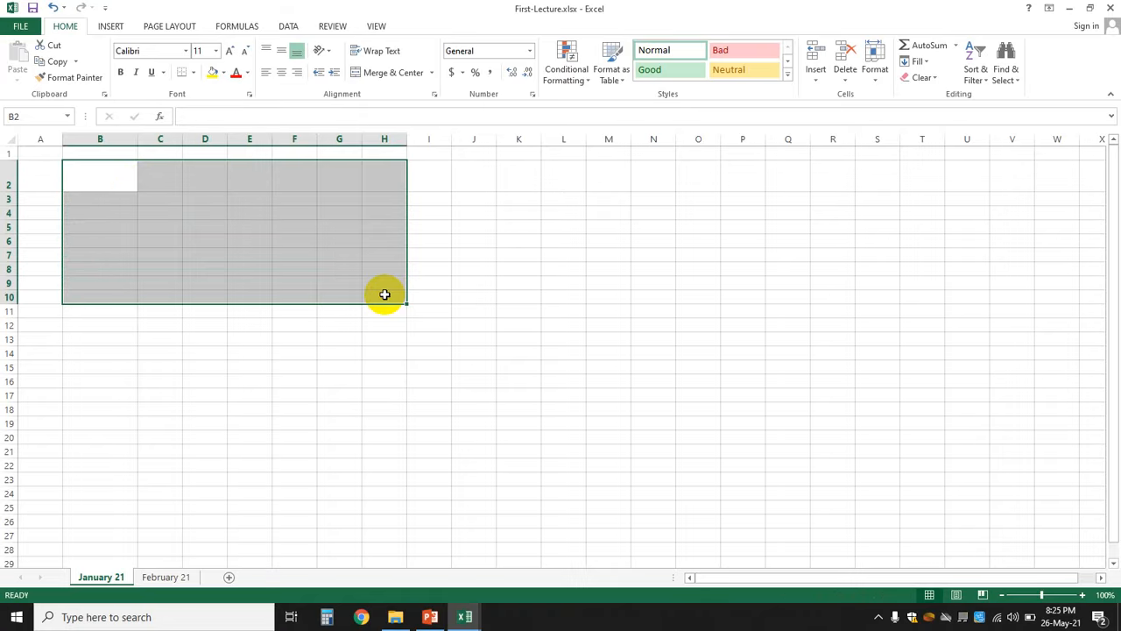
{"action": "left_click", "coordinate": [198, 283]}
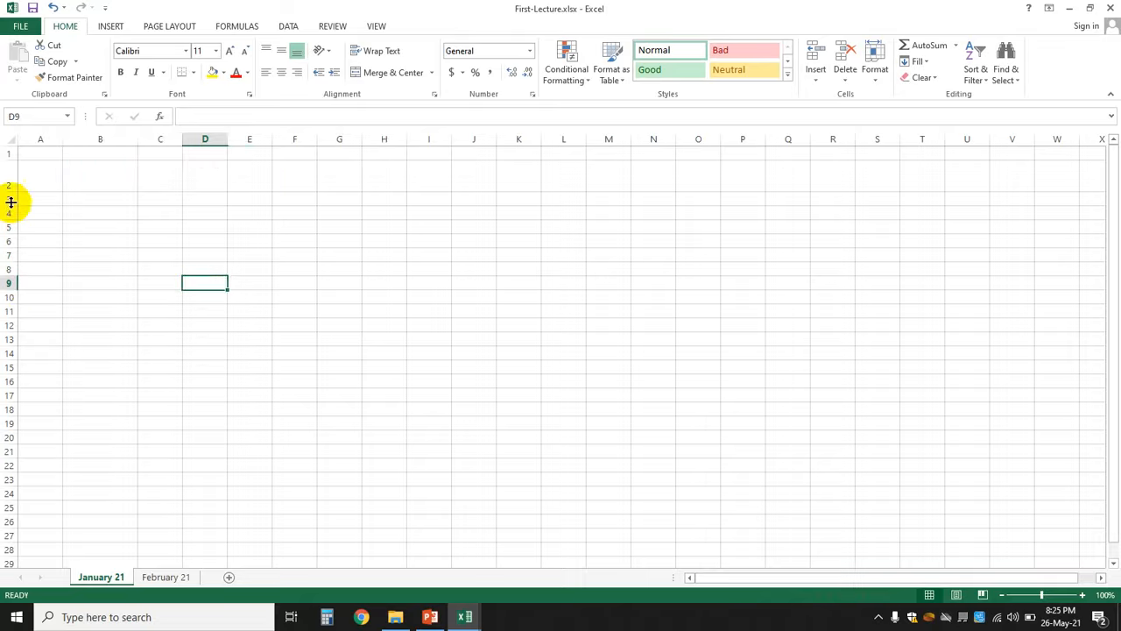
{"action": "left_click_drag", "start_coordinate": [10, 189], "coordinate": [10, 171]}
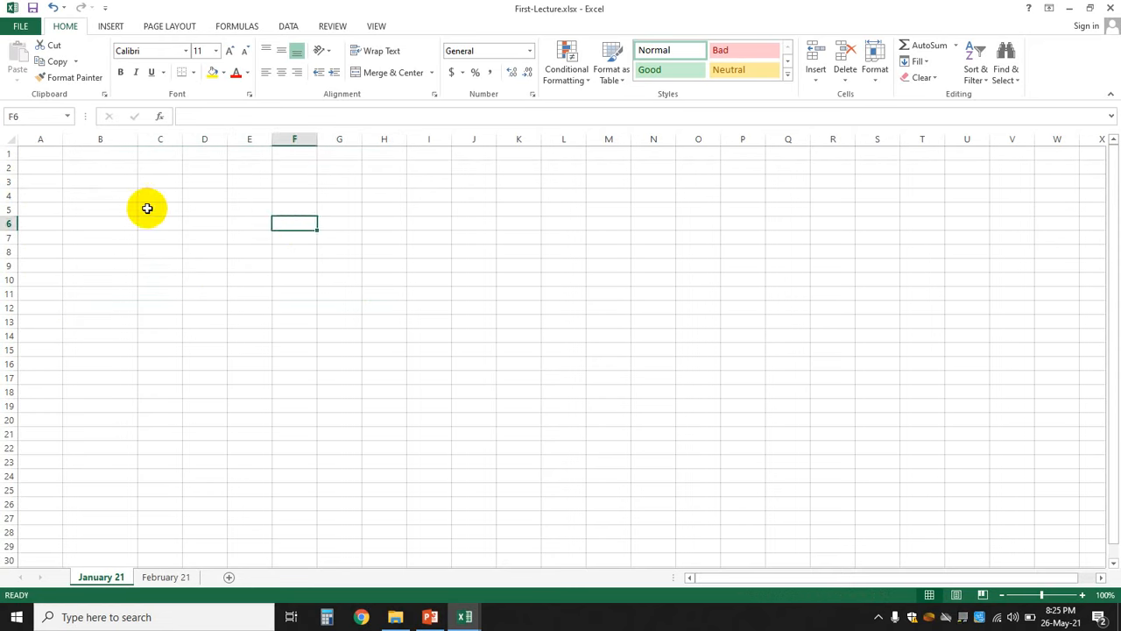
- Enter headers Sr. No, Name, Class and City in A2:D2, then widen column B
{"action": "left_click", "coordinate": [50, 166]}
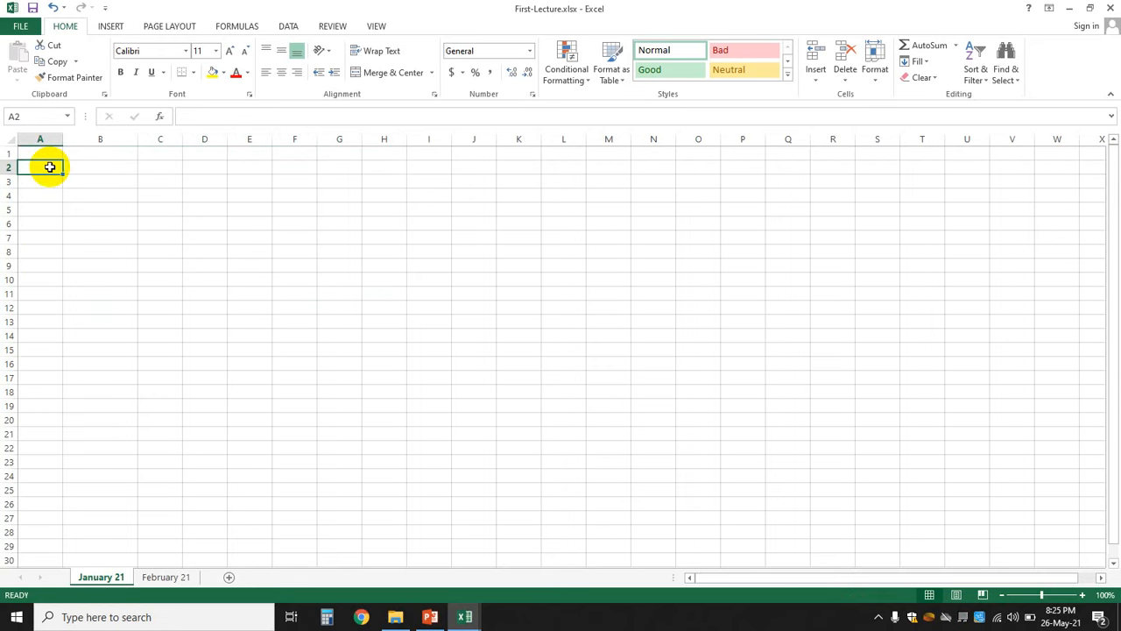
{"action": "type", "text": "Sr"}
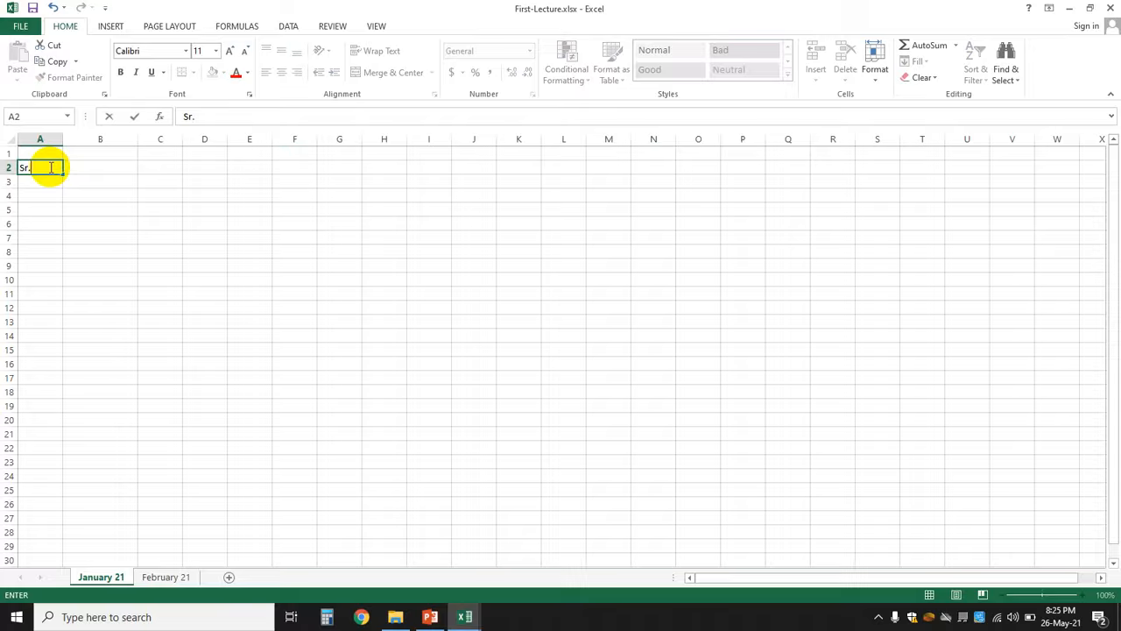
{"action": "type", "text": ". n"}
{"action": "key", "text": "BackSpace"}
{"action": "type", "text": "No"}
{"action": "key", "text": "Tab"}
{"action": "type", "text": "Name"}
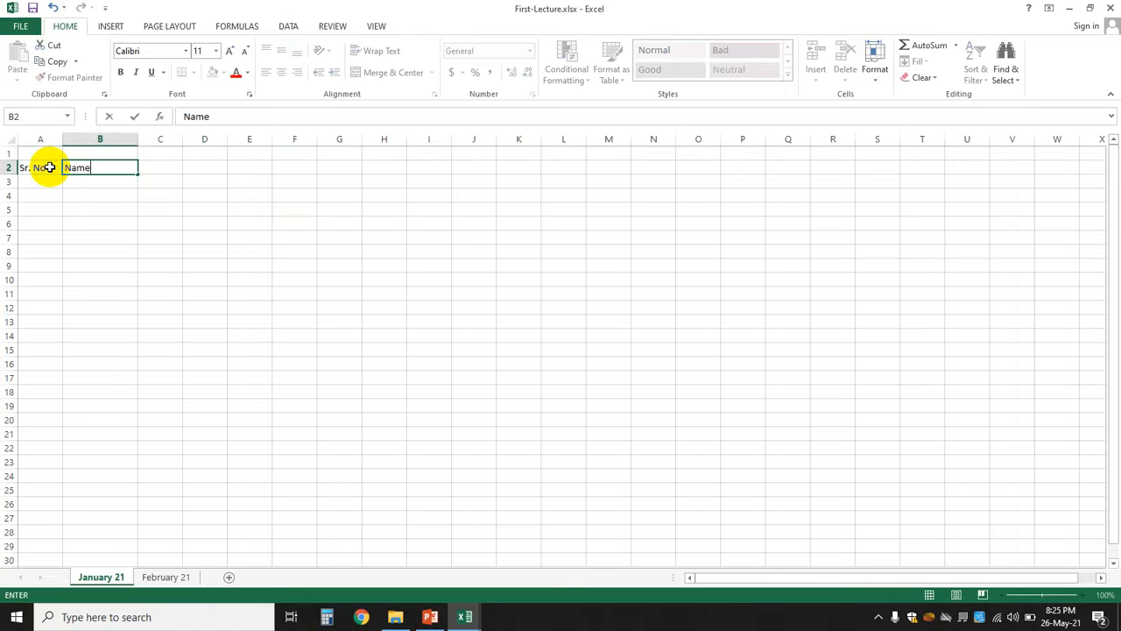
{"action": "key", "text": "Tab"}
{"action": "type", "text": "Class"}
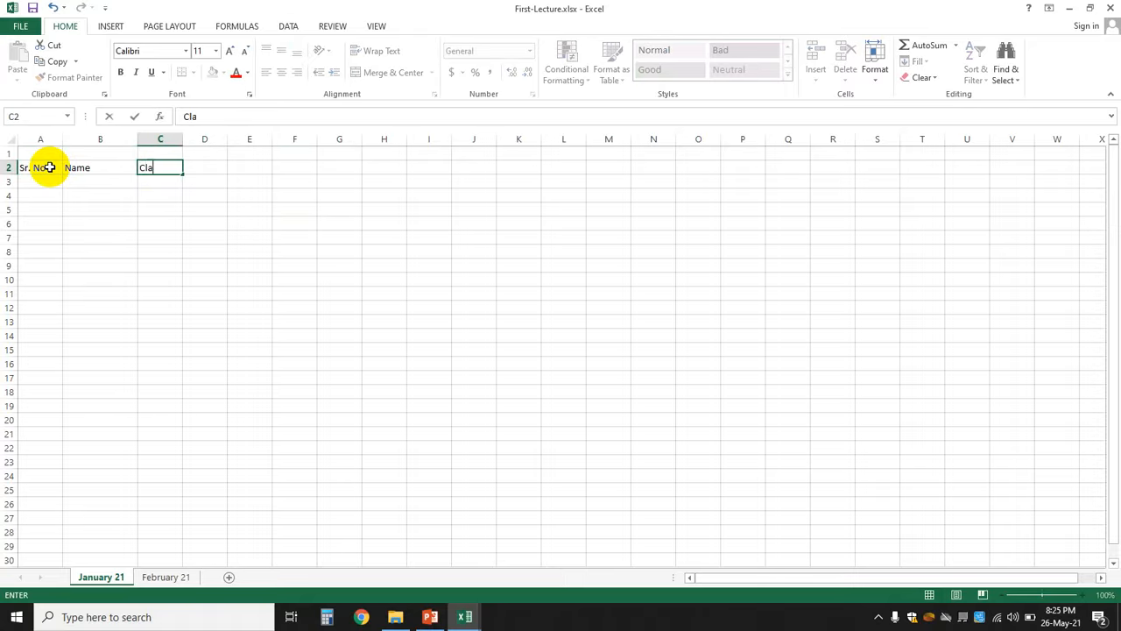
{"action": "key", "text": "Tab"}
{"action": "type", "text": "Clty"}
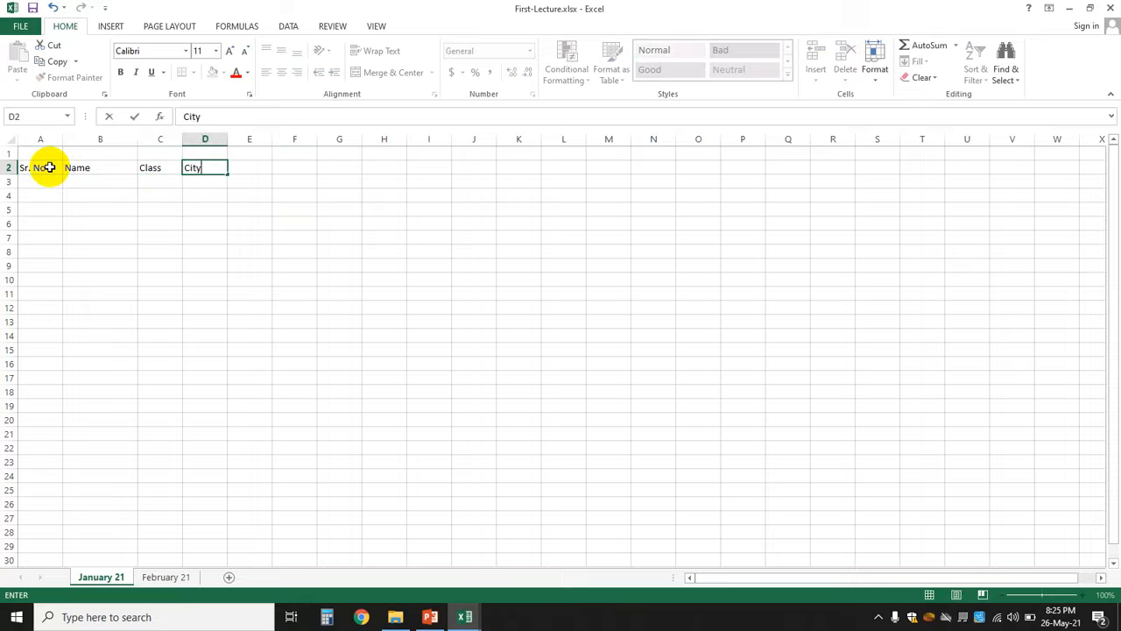
{"action": "left_click", "coordinate": [249, 237]}
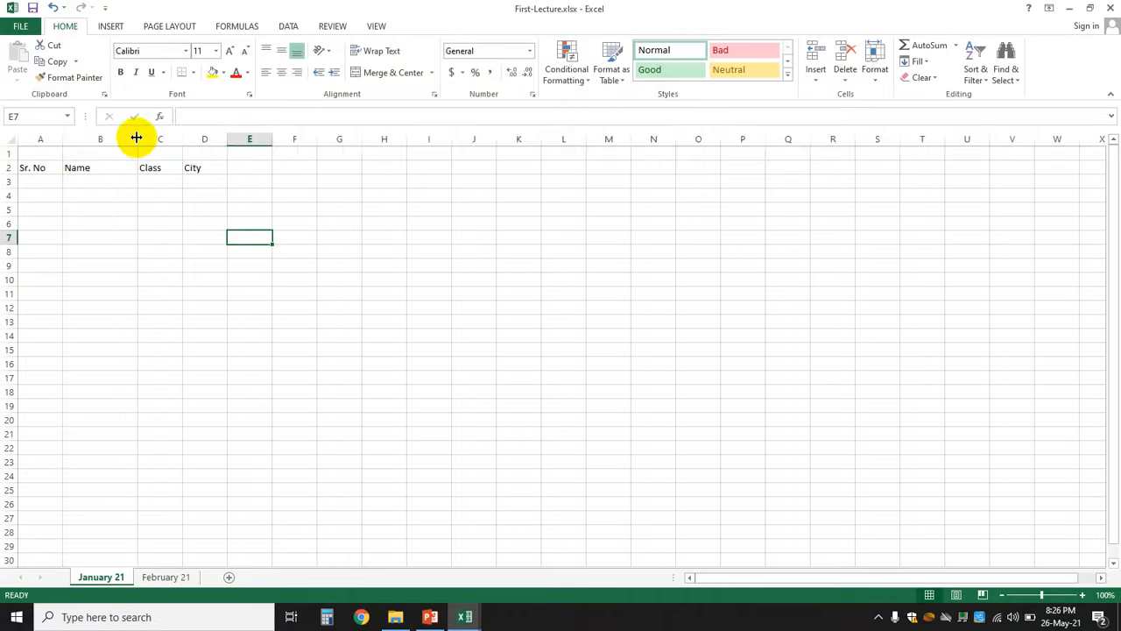
{"action": "left_click_drag", "start_coordinate": [136, 138], "coordinate": [156, 138]}
- Enter serial numbers 1, 2 and 3 in A3:A5
{"action": "left_click", "coordinate": [27, 181]}
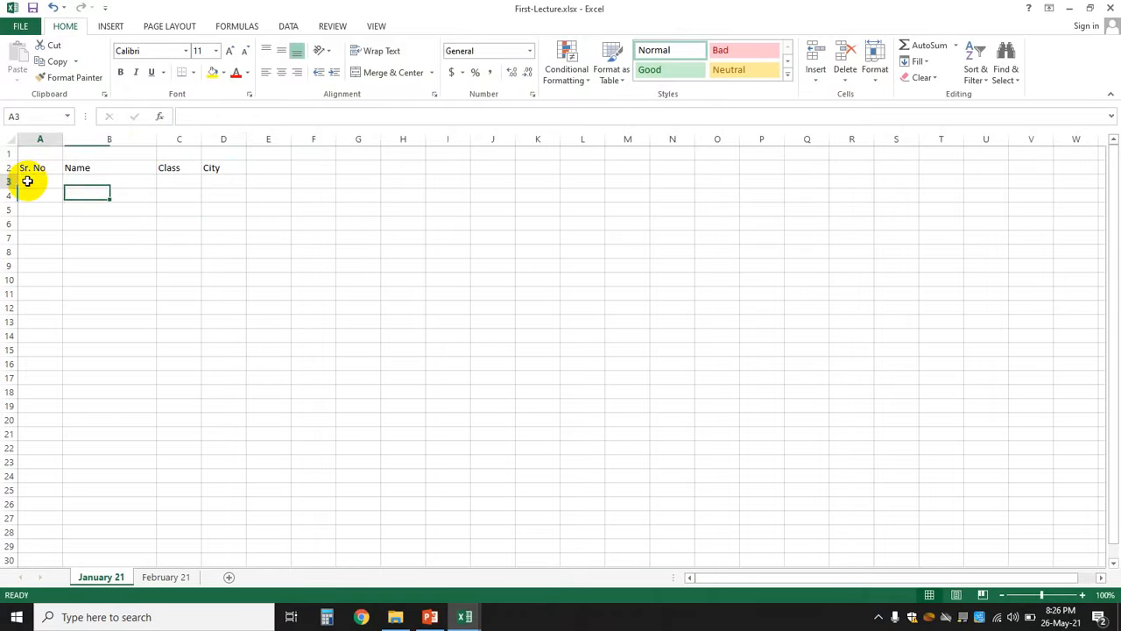
{"action": "type", "text": "1"}
{"action": "key", "text": "Return"}
{"action": "type", "text": "2"}
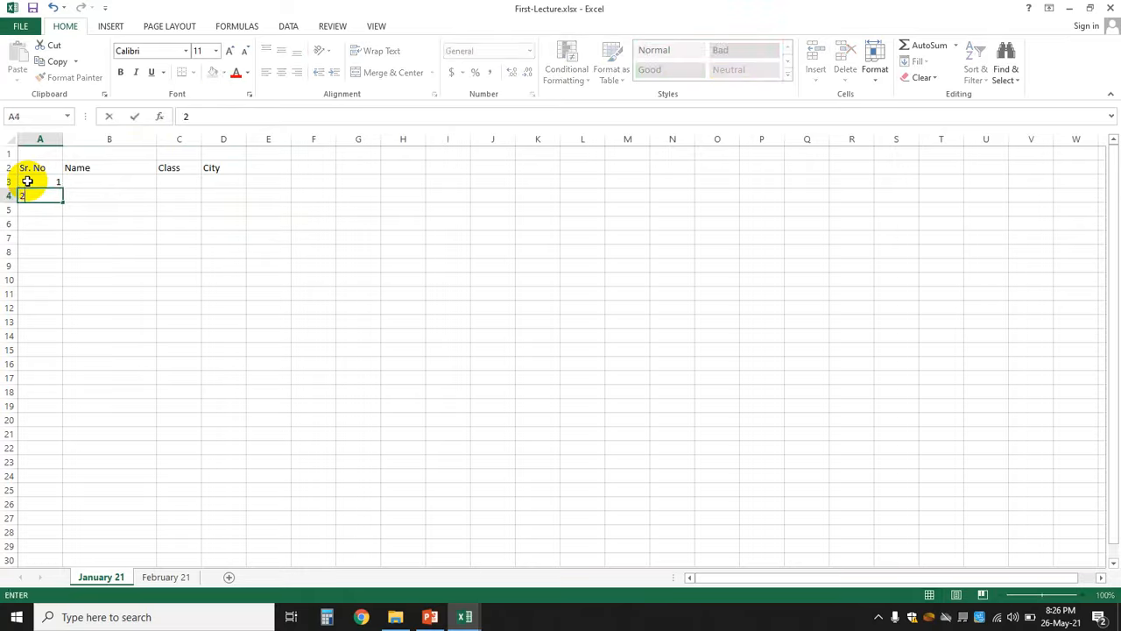
{"action": "key", "text": "Return"}
{"action": "type", "text": "3"}
{"action": "key", "text": "Return"}
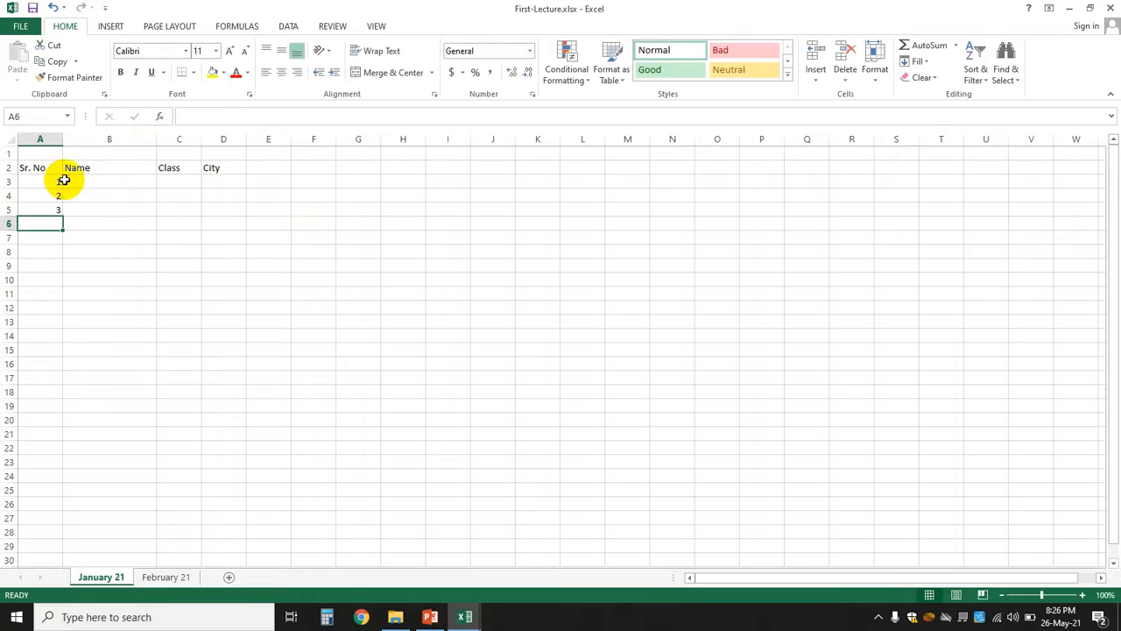
- Enter the names Imran, Naeem and Ahmed in B3:B5
{"action": "left_click", "coordinate": [82, 179]}
{"action": "type", "text": "Imran"}
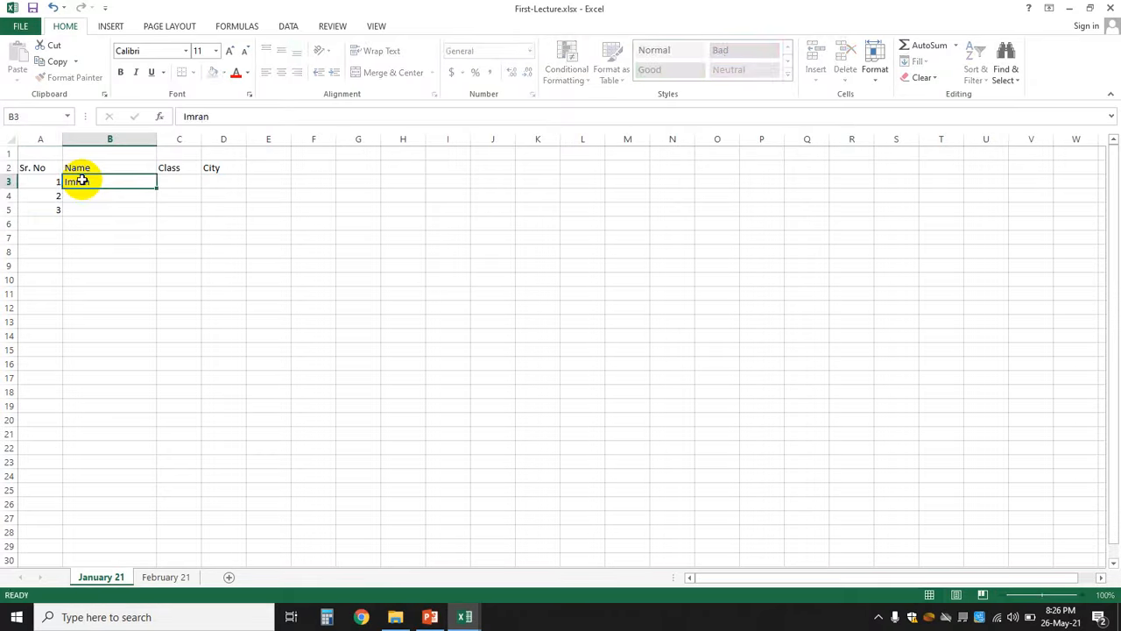
{"action": "key", "text": "Return"}
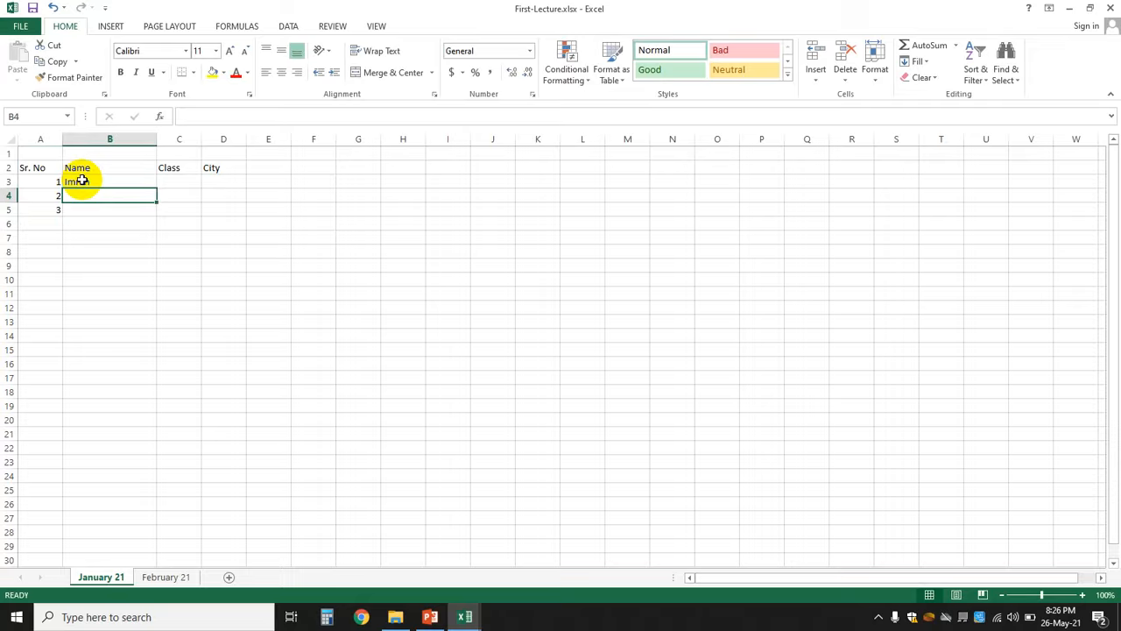
{"action": "type", "text": "Naeem"}
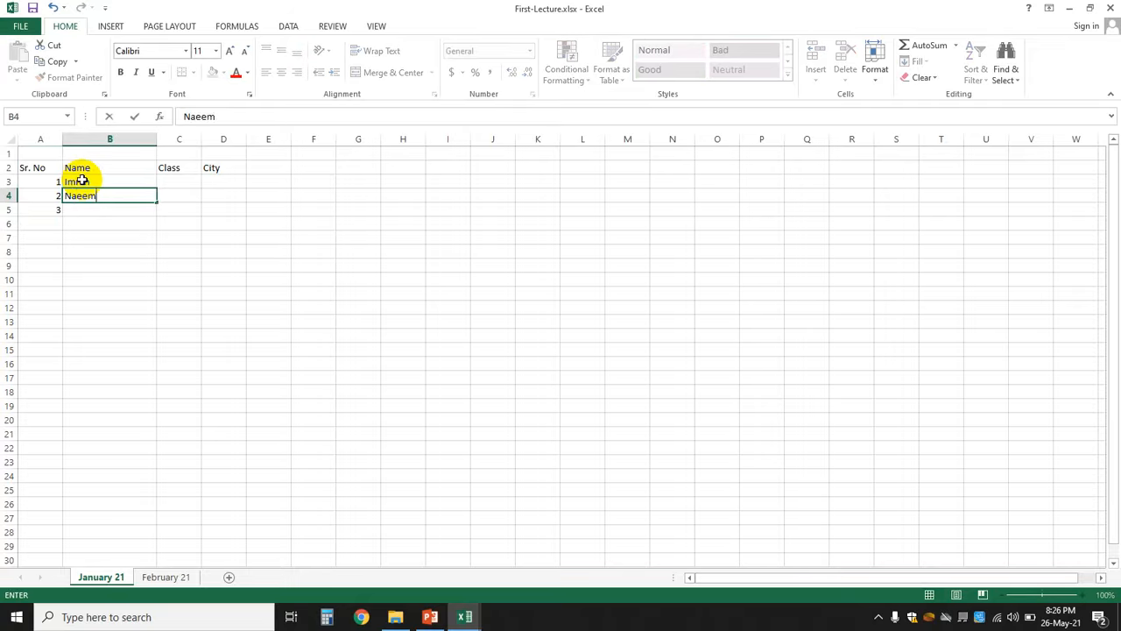
{"action": "key", "text": "Return"}
{"action": "type", "text": "Ahmed"}
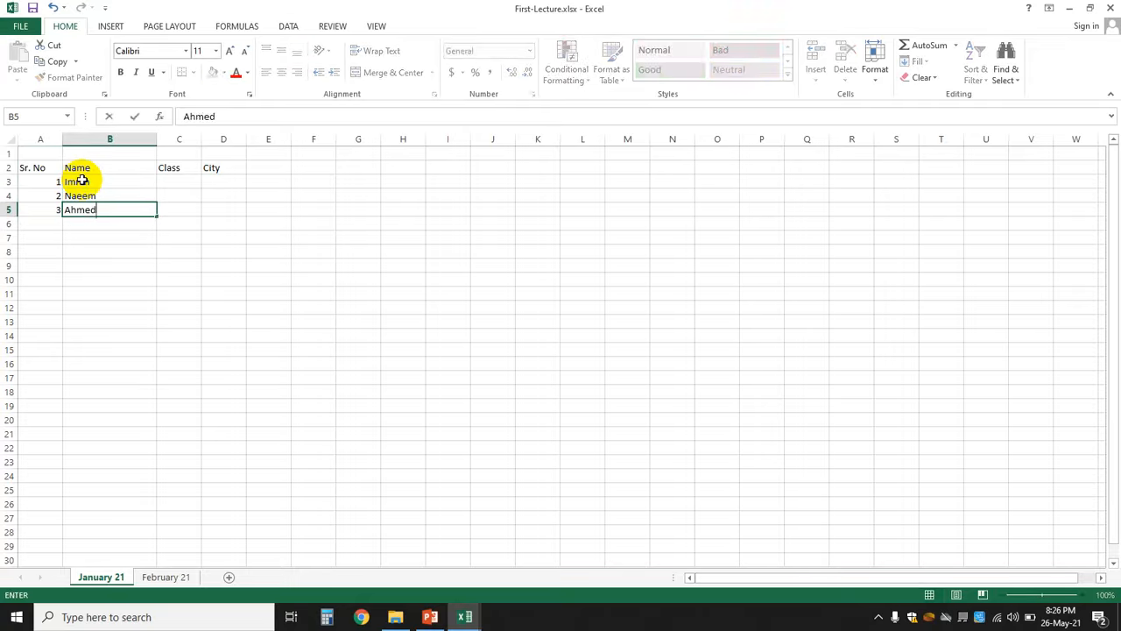
{"action": "key", "text": "Tab"}
- Enter the classes F.Sc, F.A. and F.Sc in C3:C5
{"action": "left_click", "coordinate": [183, 182]}
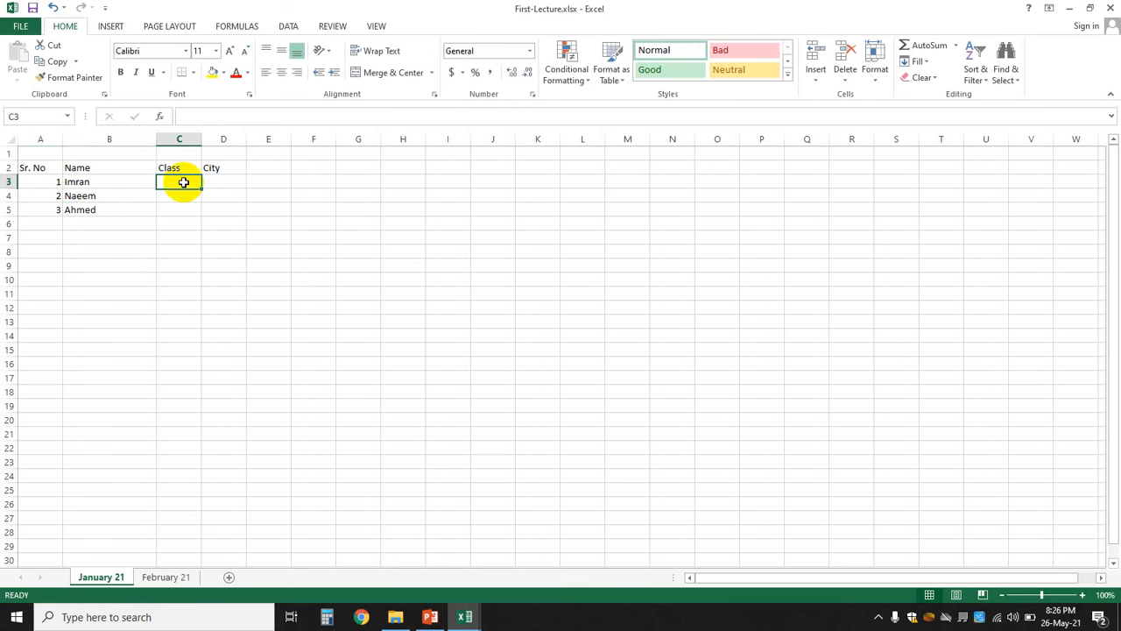
{"action": "type", "text": "F.Sc"}
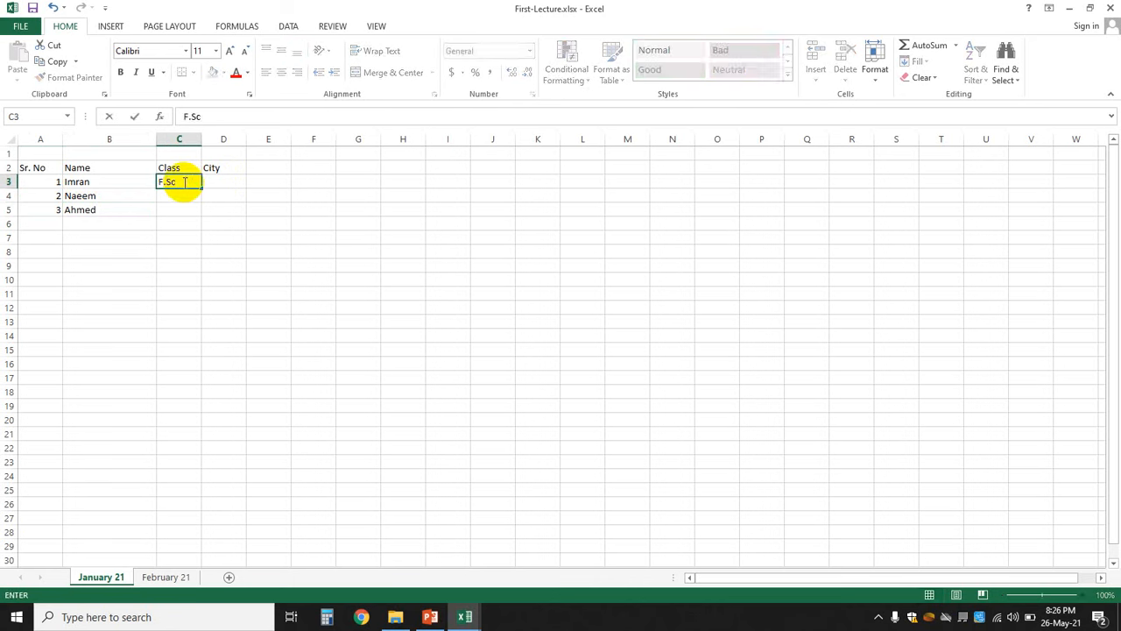
{"action": "key", "text": "Return"}
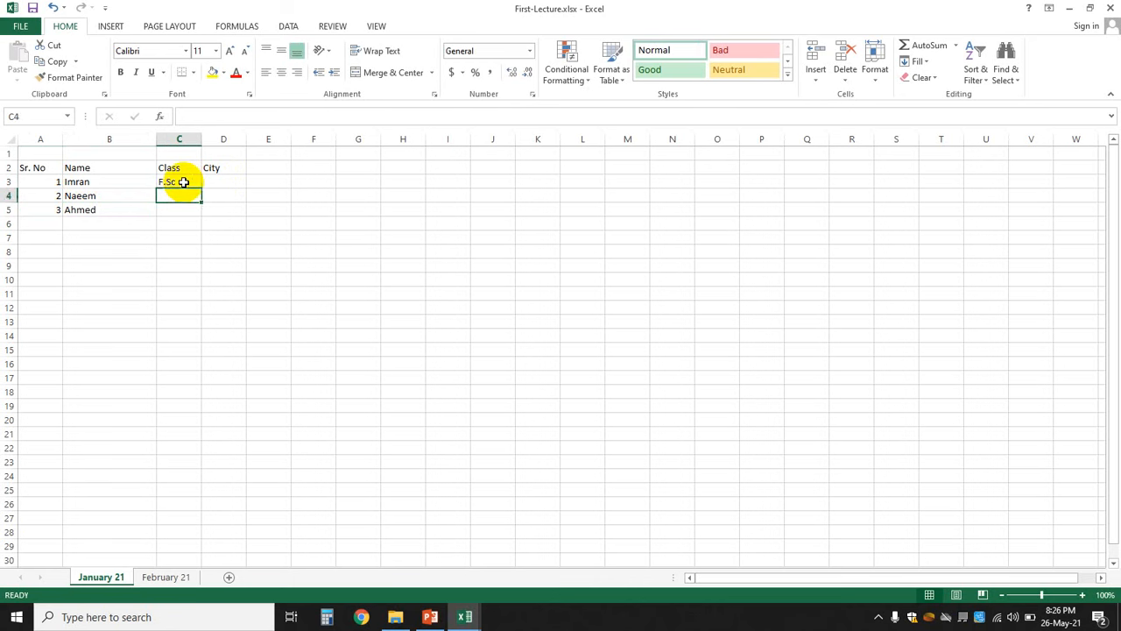
{"action": "type", "text": "F.A"}
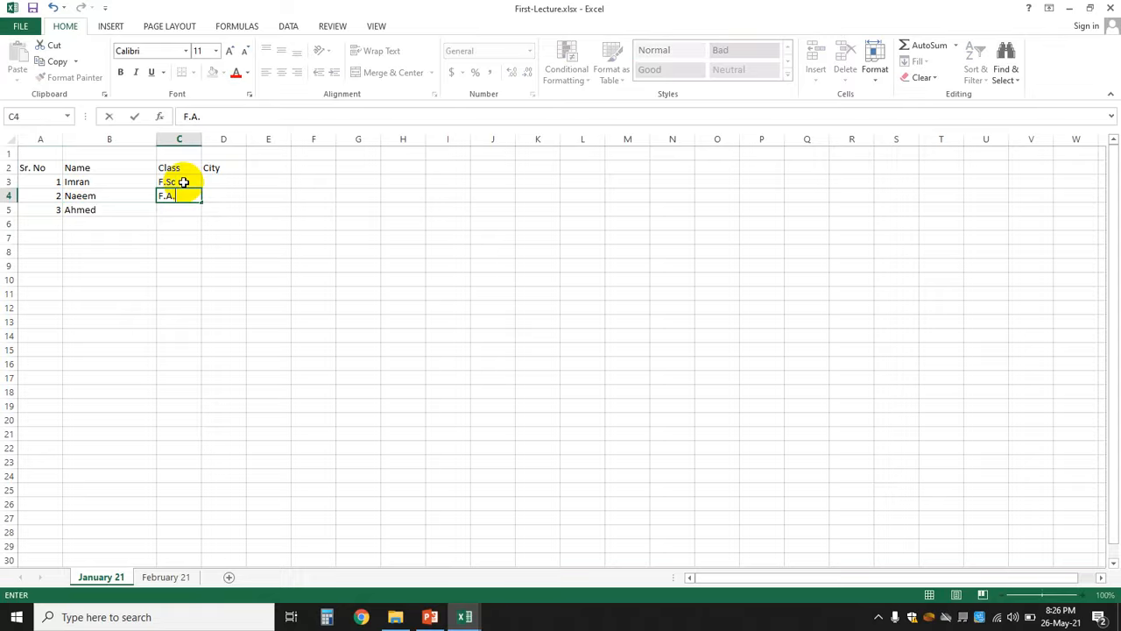
{"action": "type", "text": "."}
{"action": "key", "text": "Return"}
{"action": "type", "text": "F.Sc"}
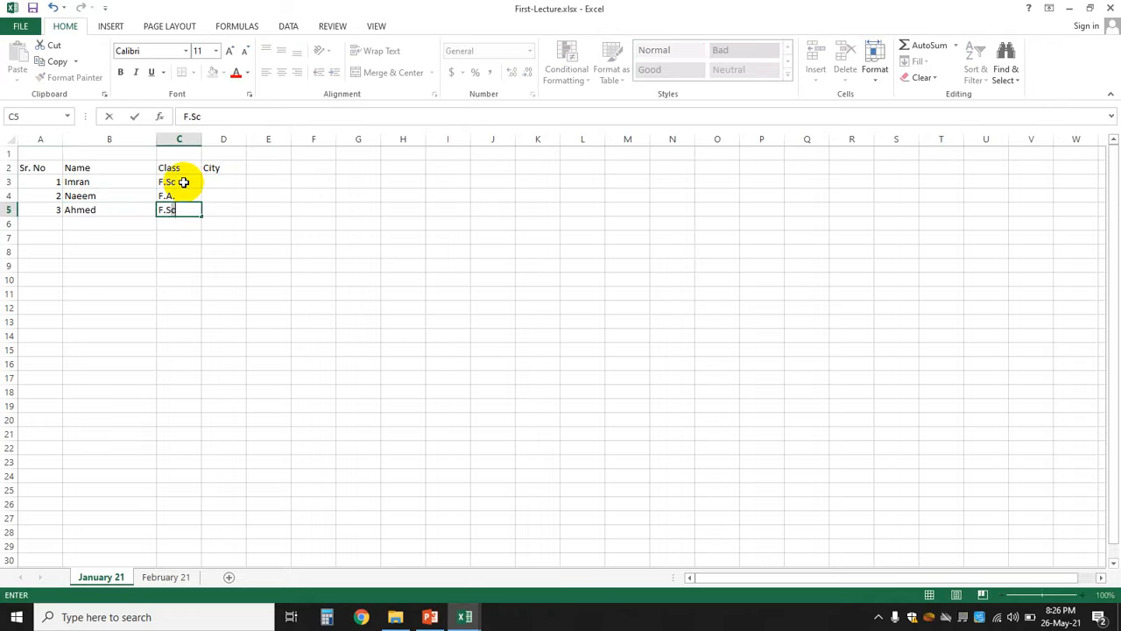
{"action": "key", "text": "Tab"}
- Enter the cities Islamabad, Rawalpindi and Islamabad in D3:D5
{"action": "key", "text": "Up"}
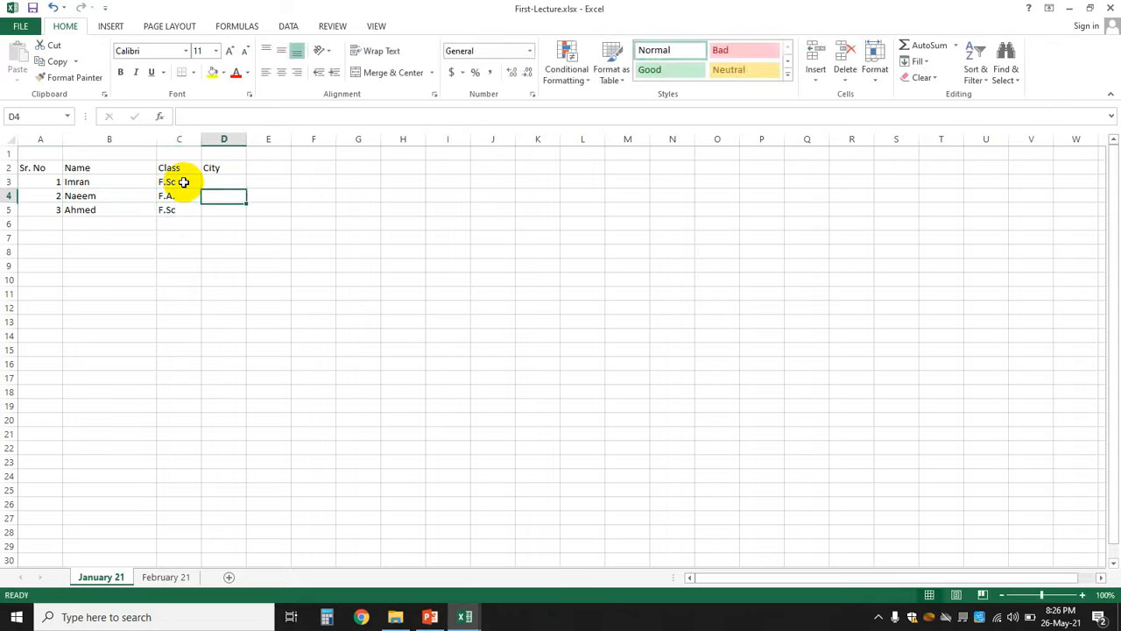
{"action": "key", "text": "Up"}
{"action": "type", "text": "Islamab"}
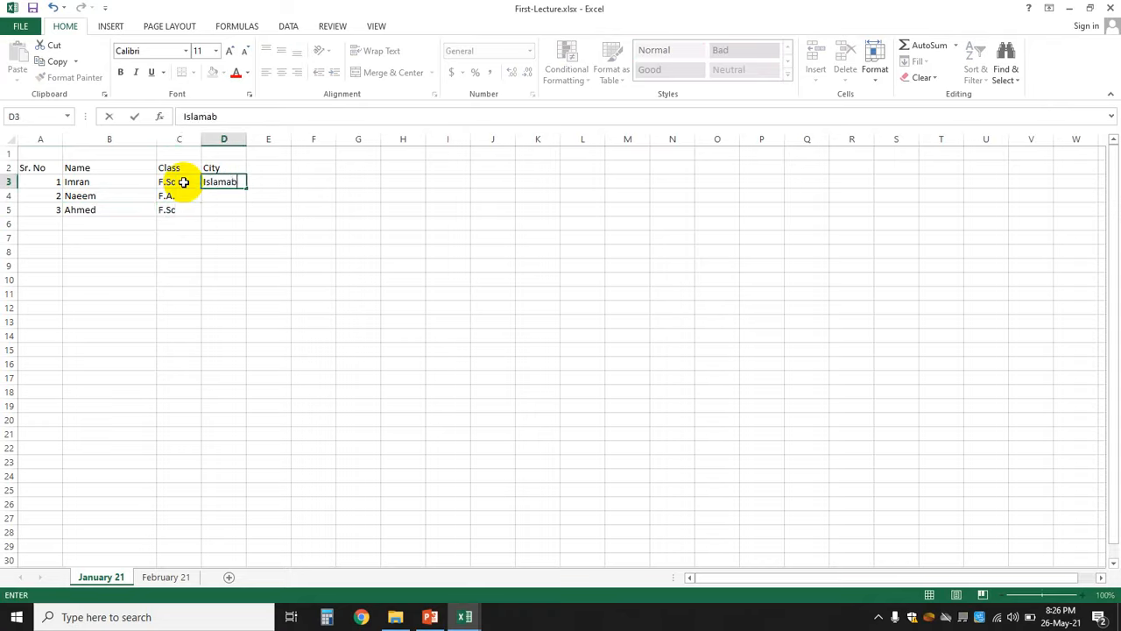
{"action": "type", "text": "ad"}
{"action": "key", "text": "Return"}
{"action": "type", "text": "Raw"}
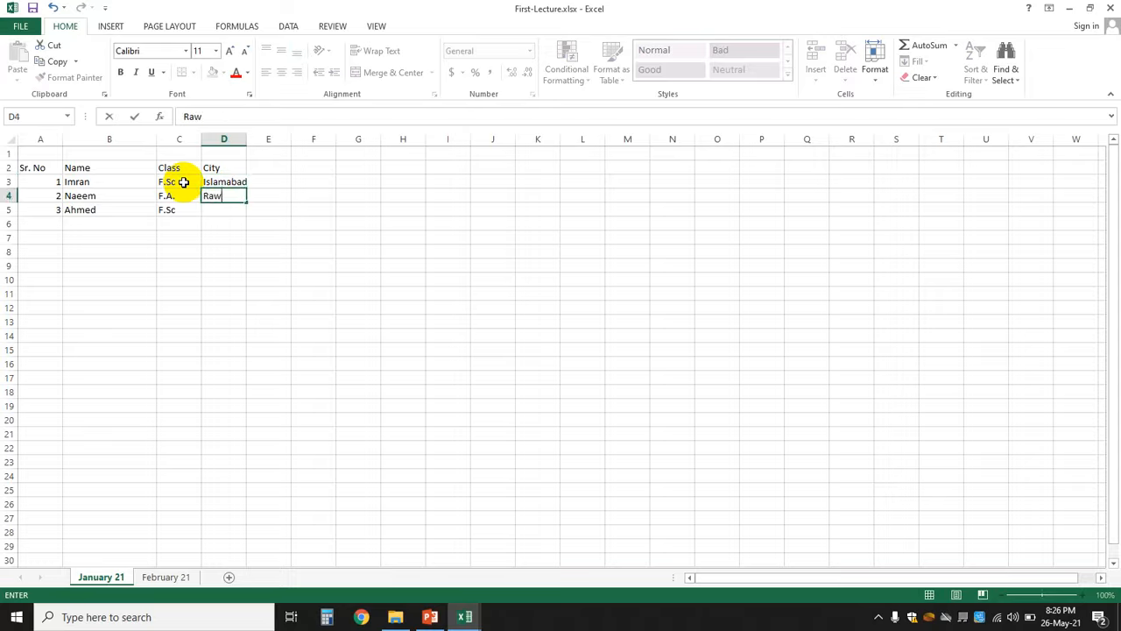
{"action": "type", "text": "alpindi"}
{"action": "key", "text": "Return"}
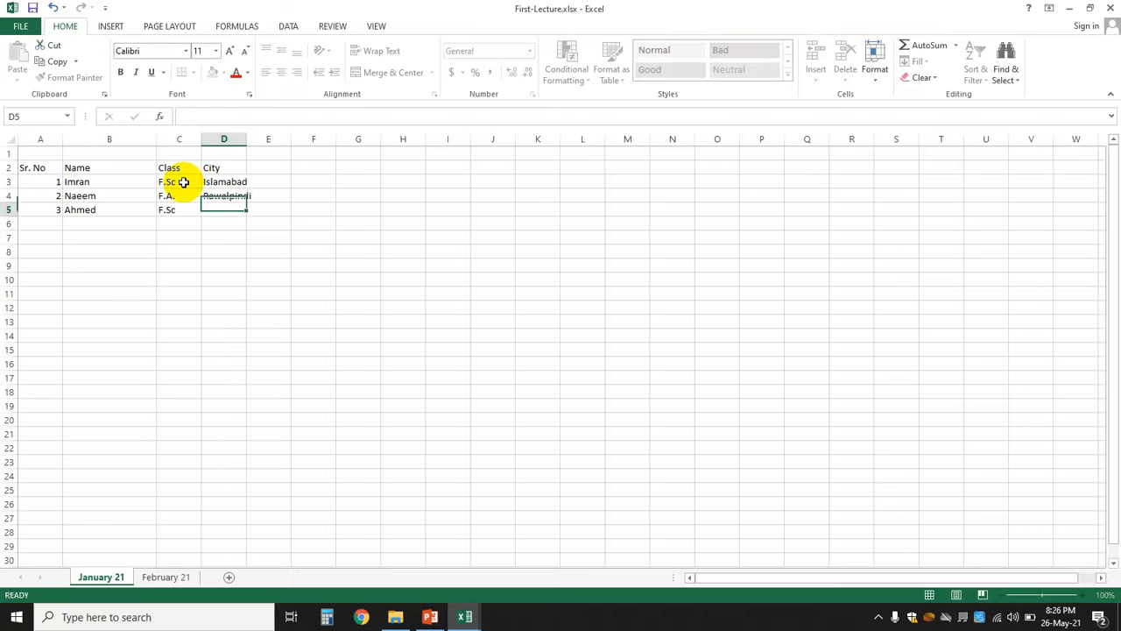
{"action": "type", "text": "Islamabad"}
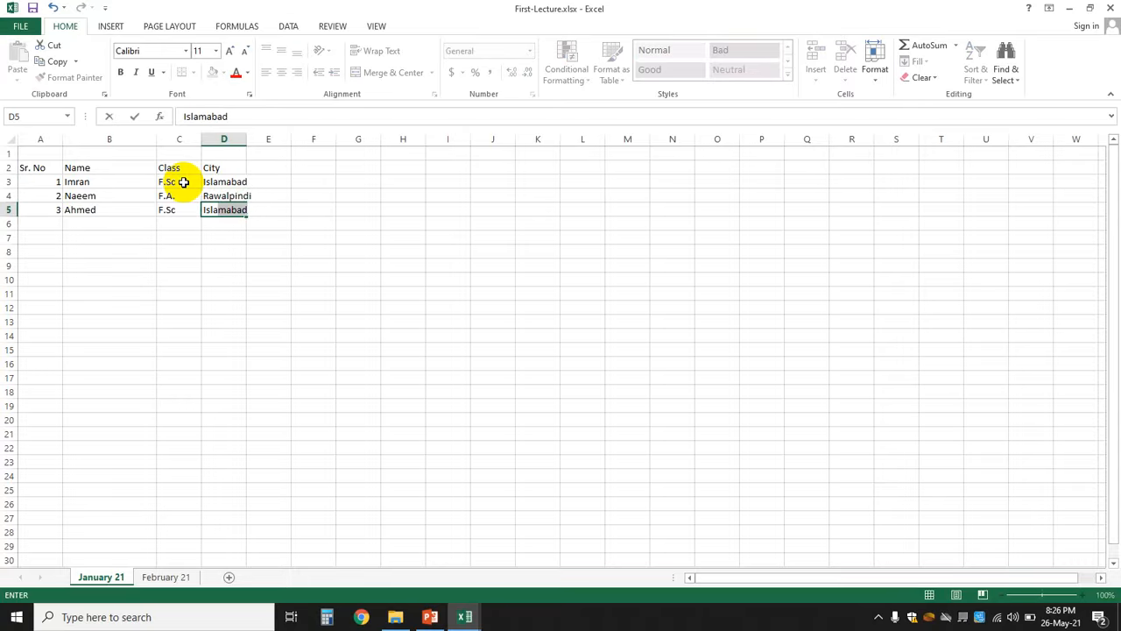
{"action": "key", "text": "Tab"}
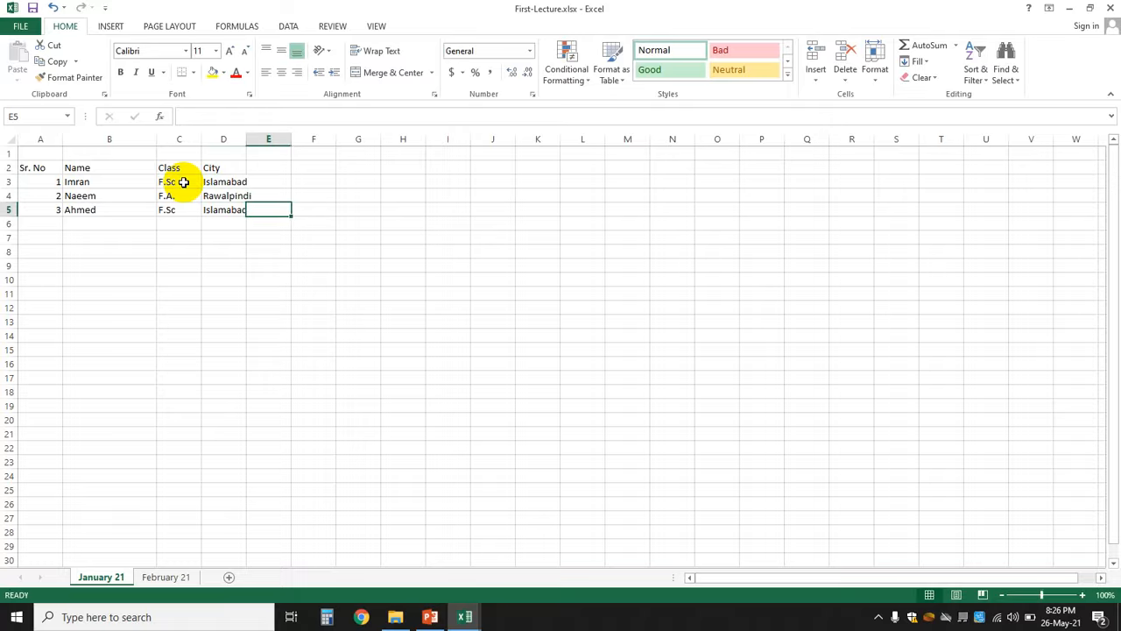
{"action": "left_click", "coordinate": [204, 253]}
- Narrow the Name column, widen City to fit Rawalpindi, and switch to PowerPoint
{"action": "left_click_drag", "start_coordinate": [155, 135], "coordinate": [221, 141]}
{"action": "left_click", "coordinate": [280, 203]}
{"action": "left_click", "coordinate": [447, 280]}
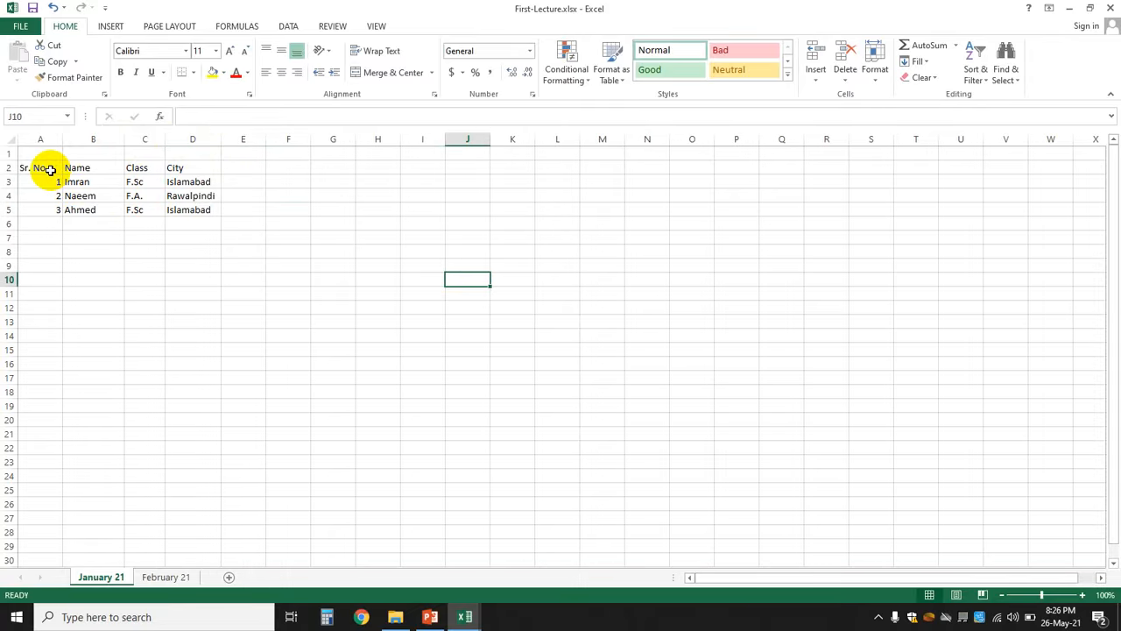
{"action": "left_click", "coordinate": [438, 617]}
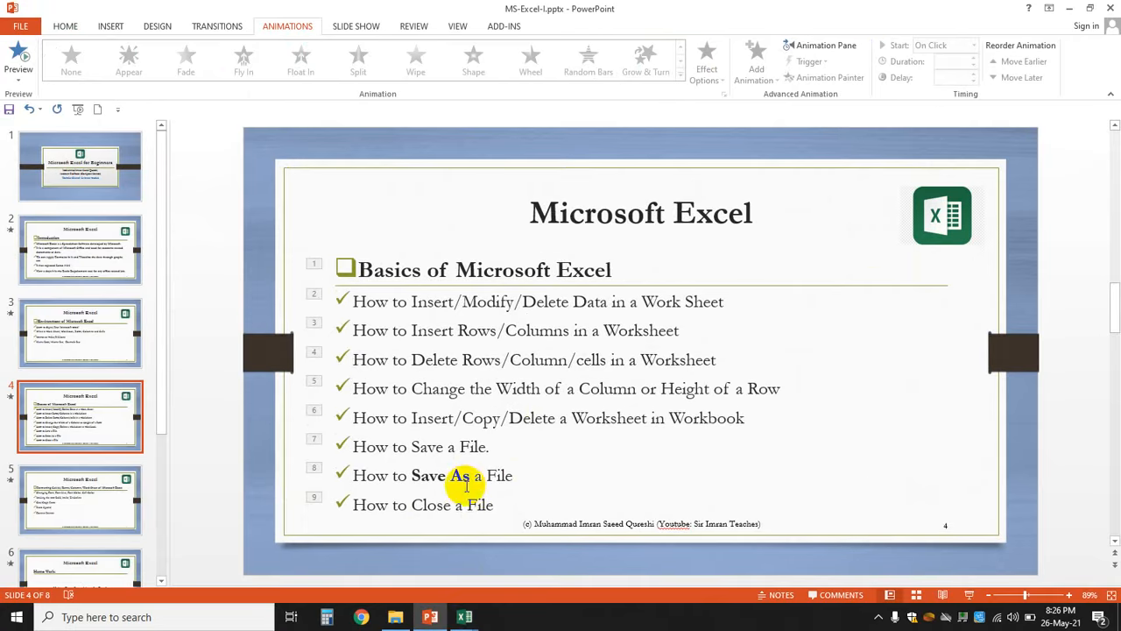
- View slide 5 on formatting cells, then minimize PowerPoint to return to Excel
{"action": "left_click", "coordinate": [99, 507]}
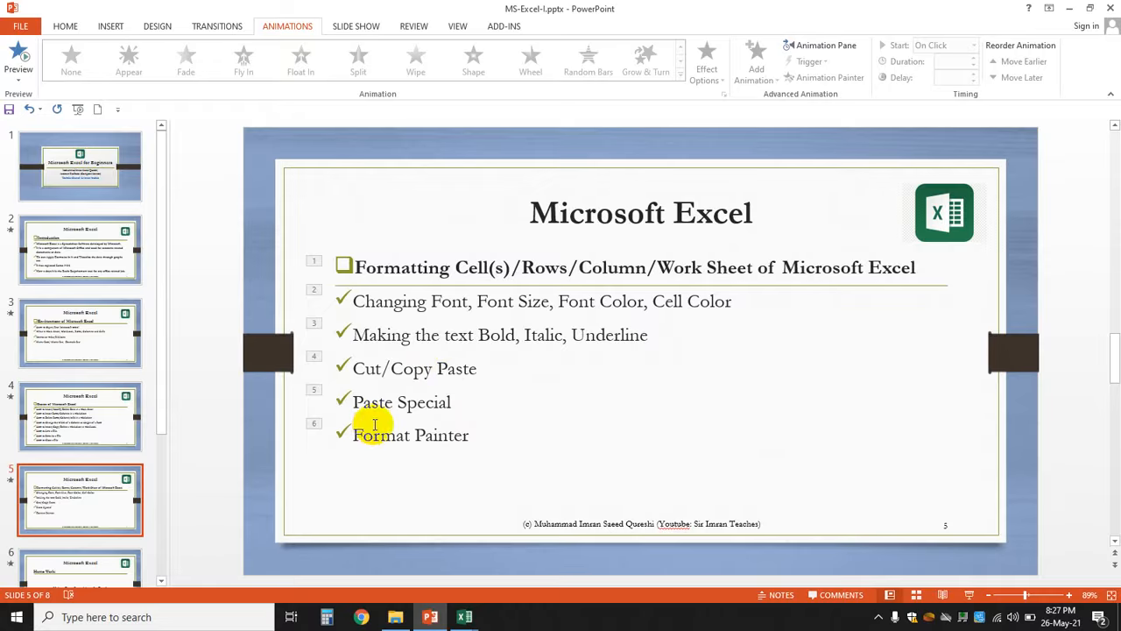
{"action": "left_click", "coordinate": [1068, 8]}
- Select the header cells A2 through D2
{"action": "left_click", "coordinate": [277, 291]}
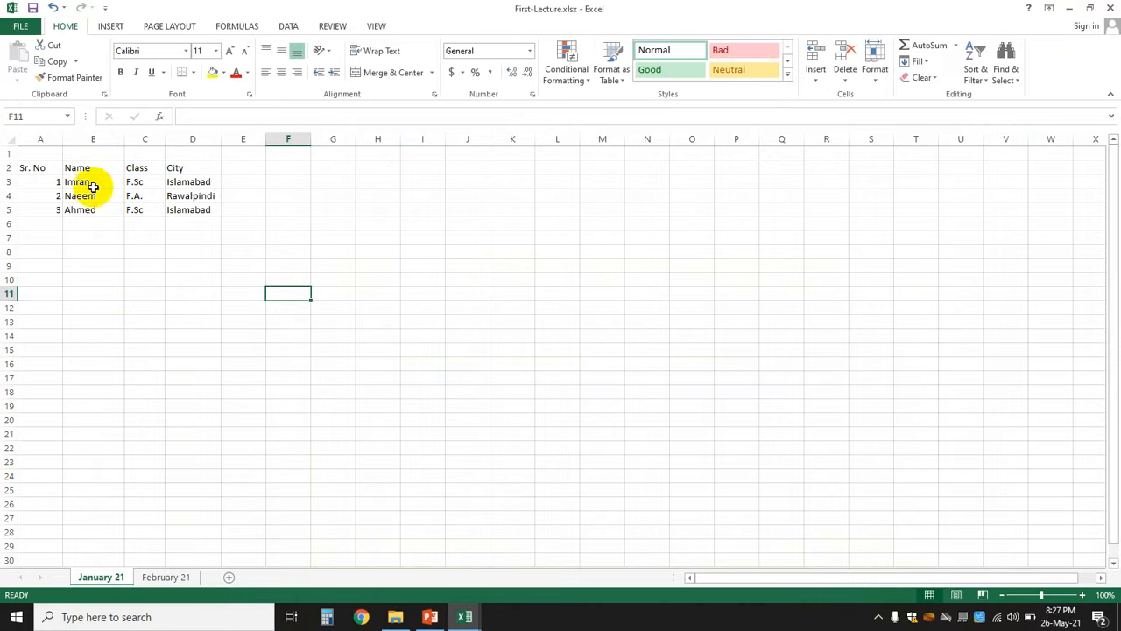
{"action": "left_click", "coordinate": [41, 170]}
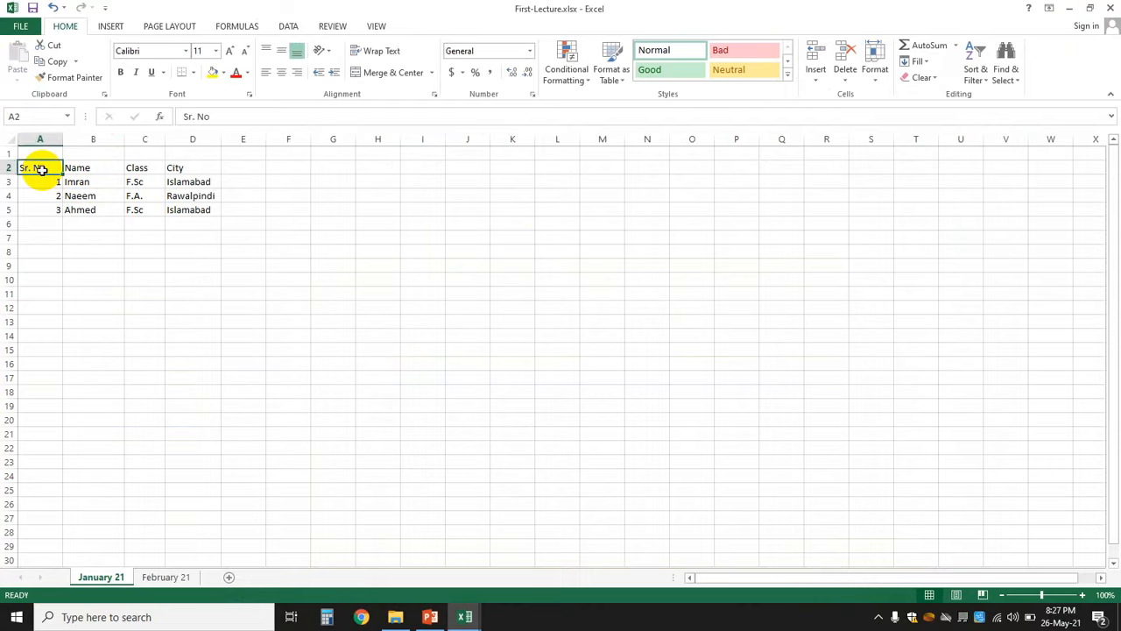
{"action": "left_click", "coordinate": [219, 267]}
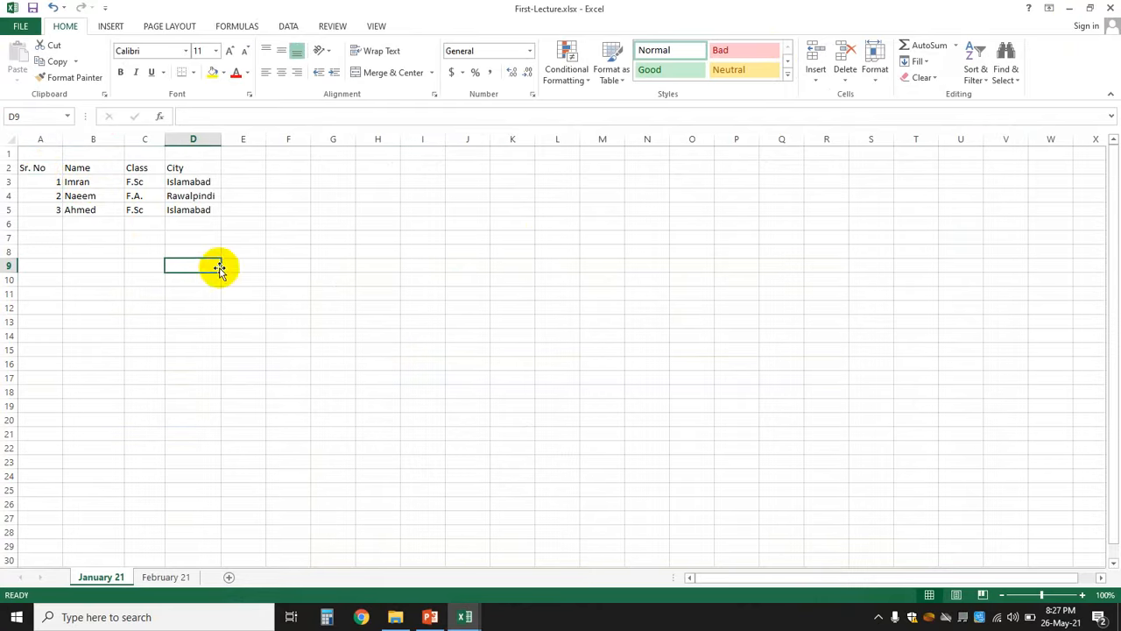
{"action": "left_click", "coordinate": [38, 169]}
{"action": "left_click", "coordinate": [80, 168]}
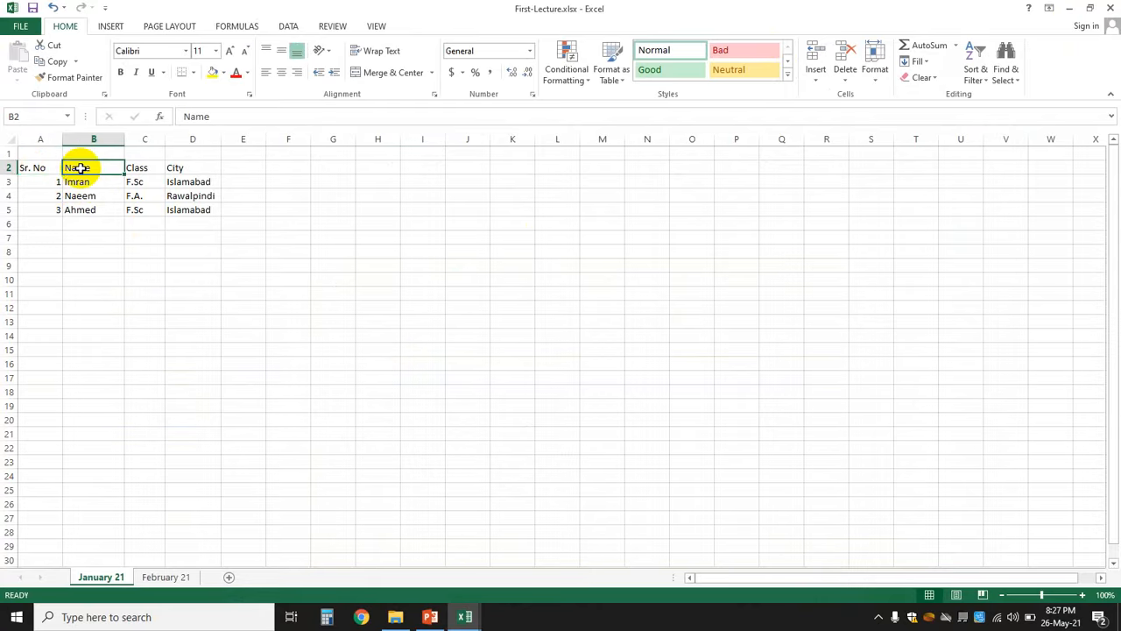
{"action": "left_click", "coordinate": [32, 174]}
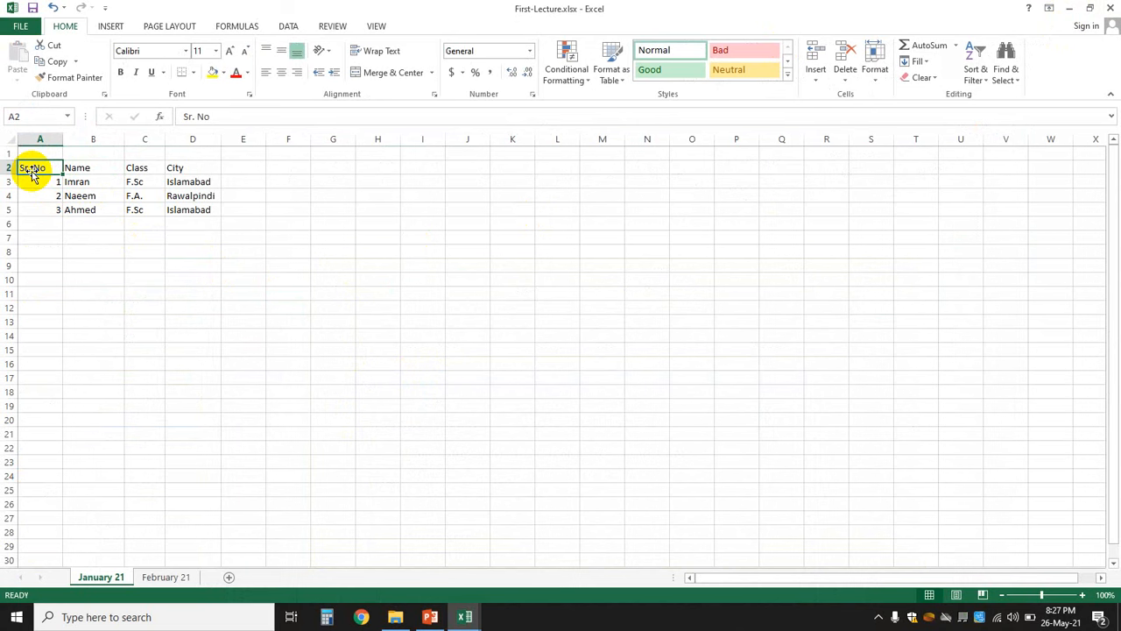
{"action": "left_click", "coordinate": [146, 50]}
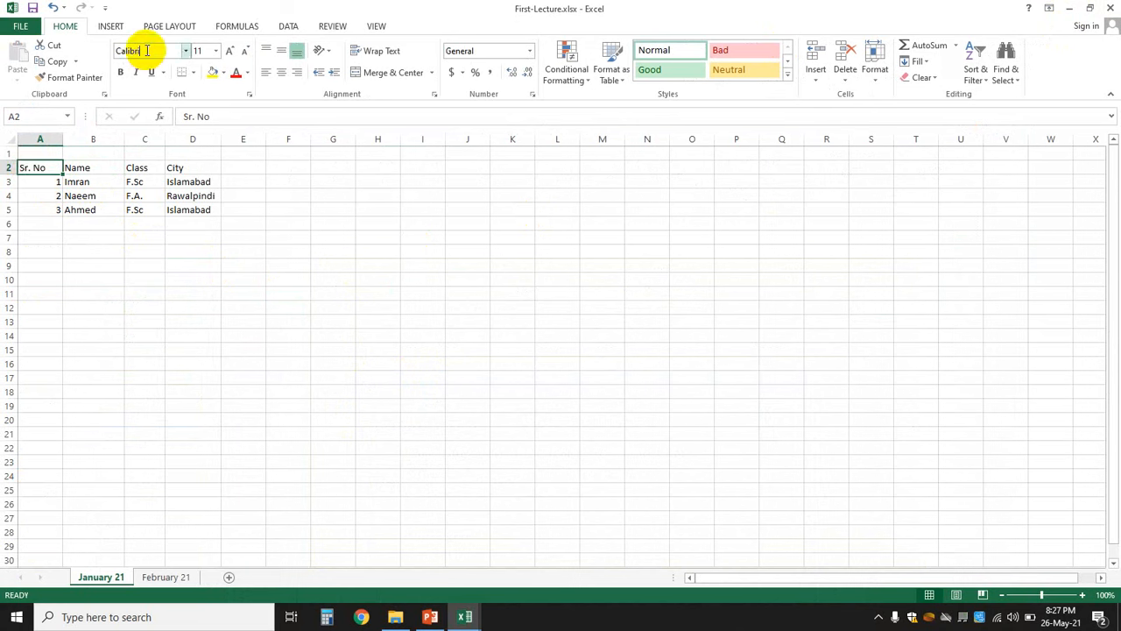
{"action": "left_click", "coordinate": [114, 236]}
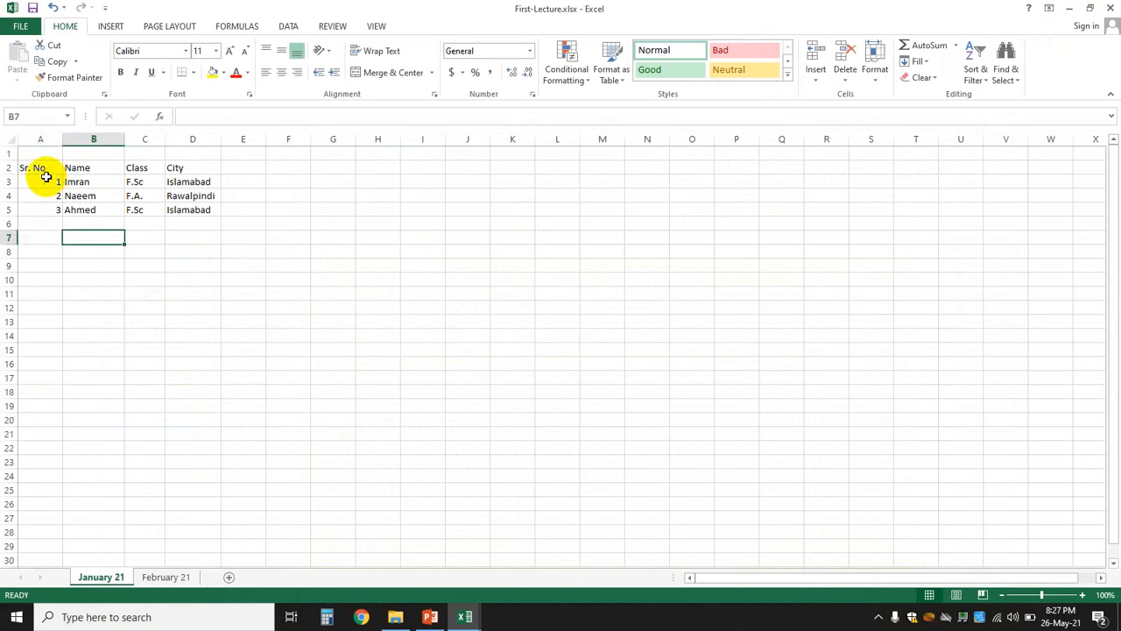
{"action": "left_click_drag", "start_coordinate": [39, 171], "coordinate": [177, 167]}
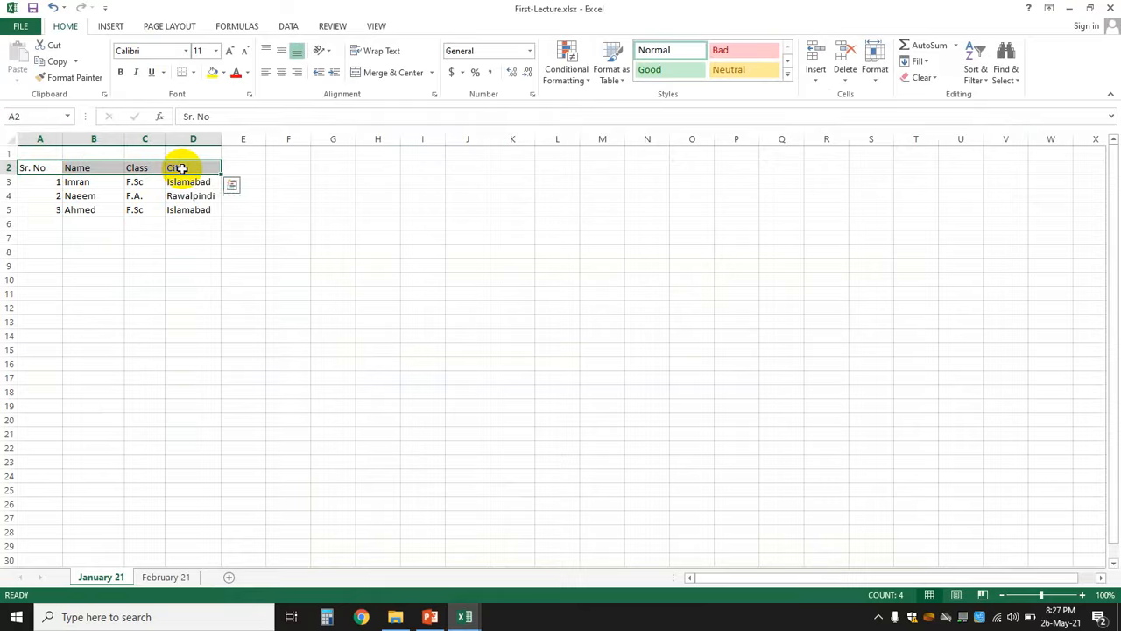
- Format the A2:D2 headers in Arial Black at 16 pt
{"action": "left_click", "coordinate": [186, 51]}
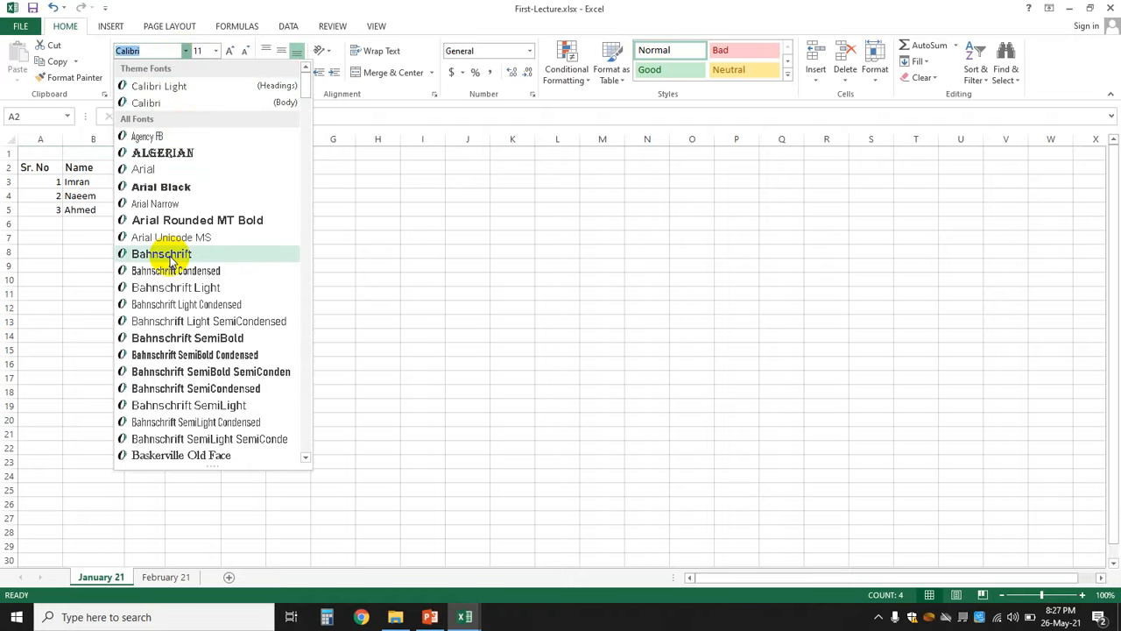
{"action": "left_click", "coordinate": [167, 188]}
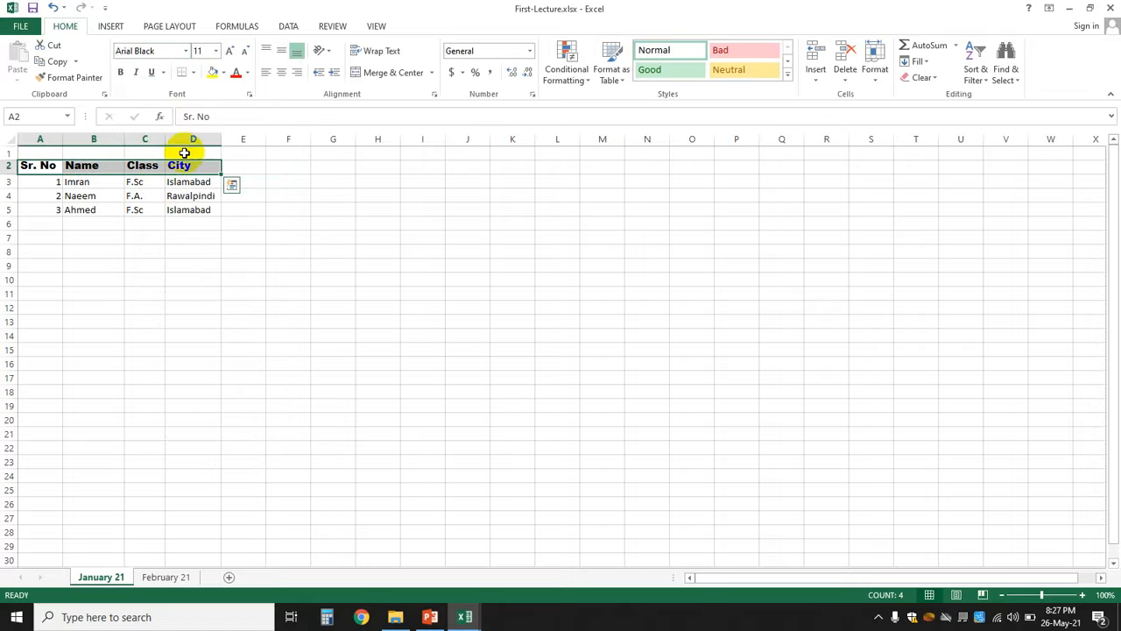
{"action": "left_click", "coordinate": [217, 53]}
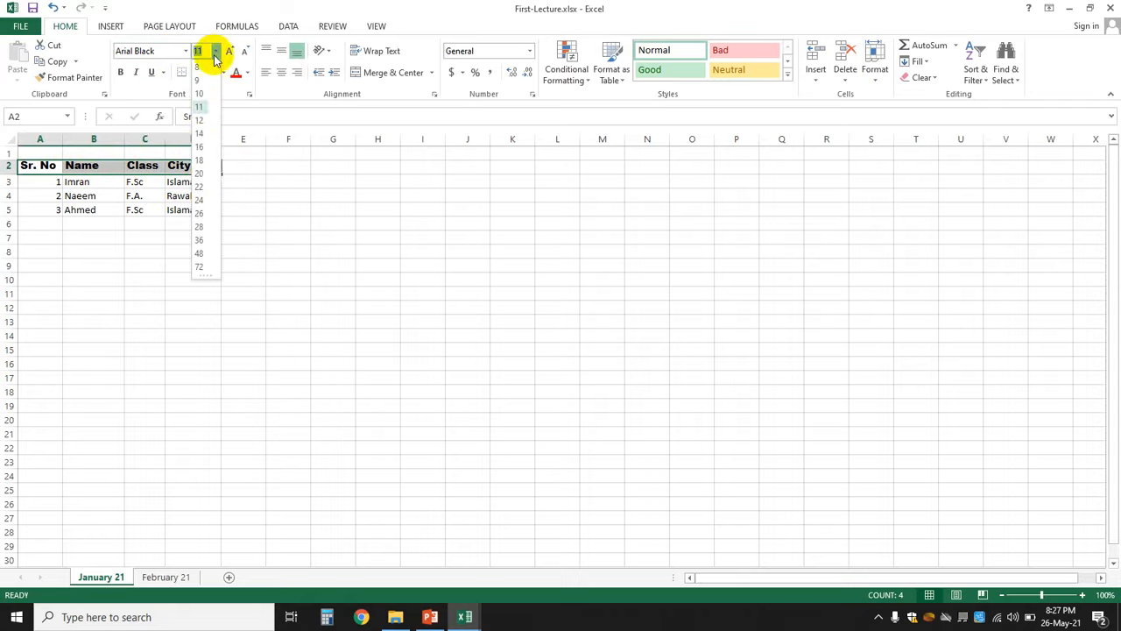
{"action": "left_click", "coordinate": [199, 146]}
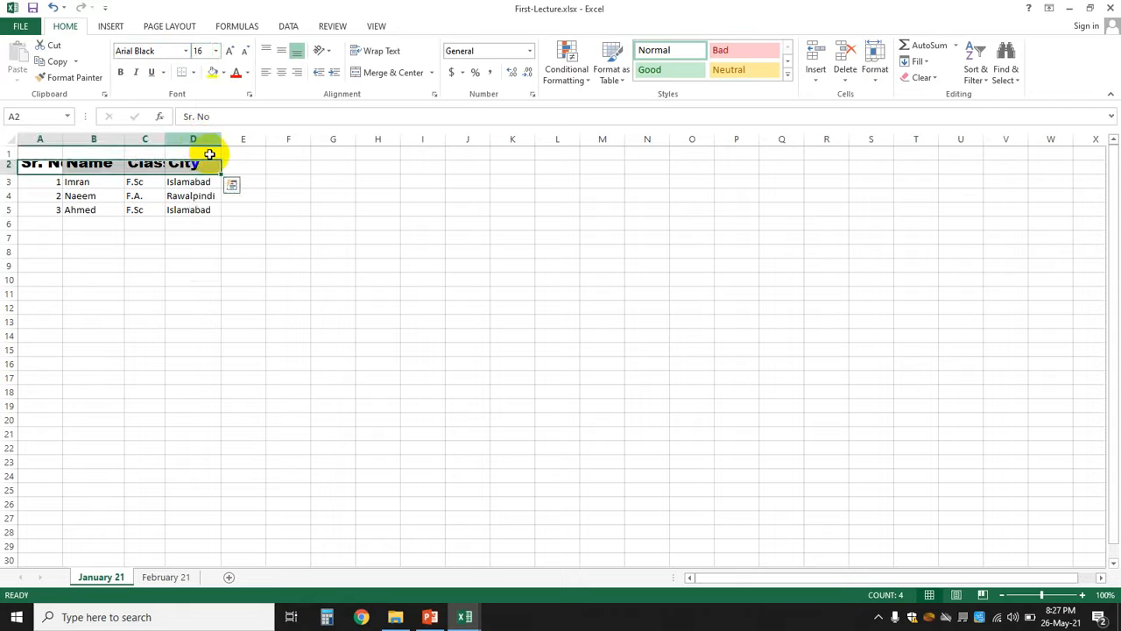
{"action": "left_click", "coordinate": [382, 294]}
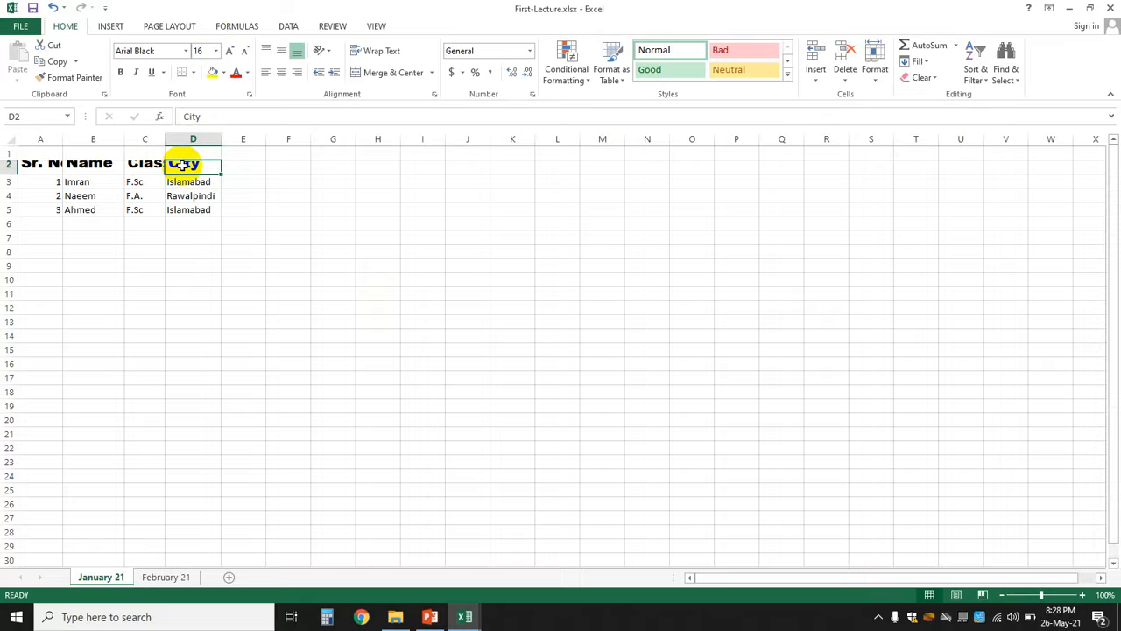
{"action": "left_click", "coordinate": [368, 277]}
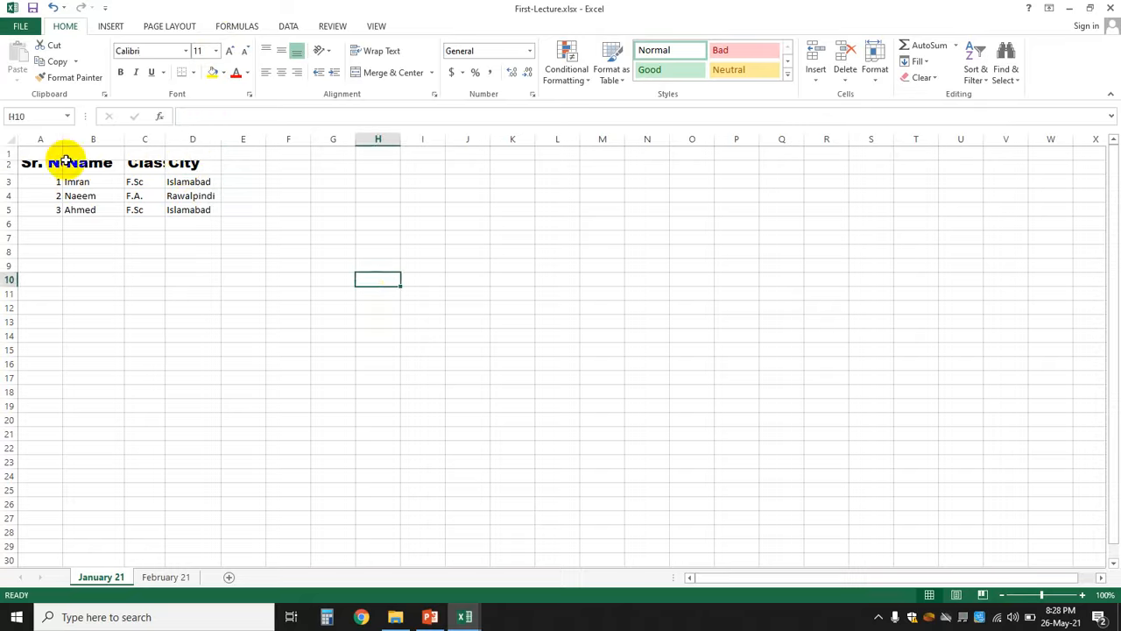
- Make row 2 taller and widen columns A and C to fit Sr. No and Class
{"action": "left_click_drag", "start_coordinate": [42, 168], "coordinate": [180, 171]}
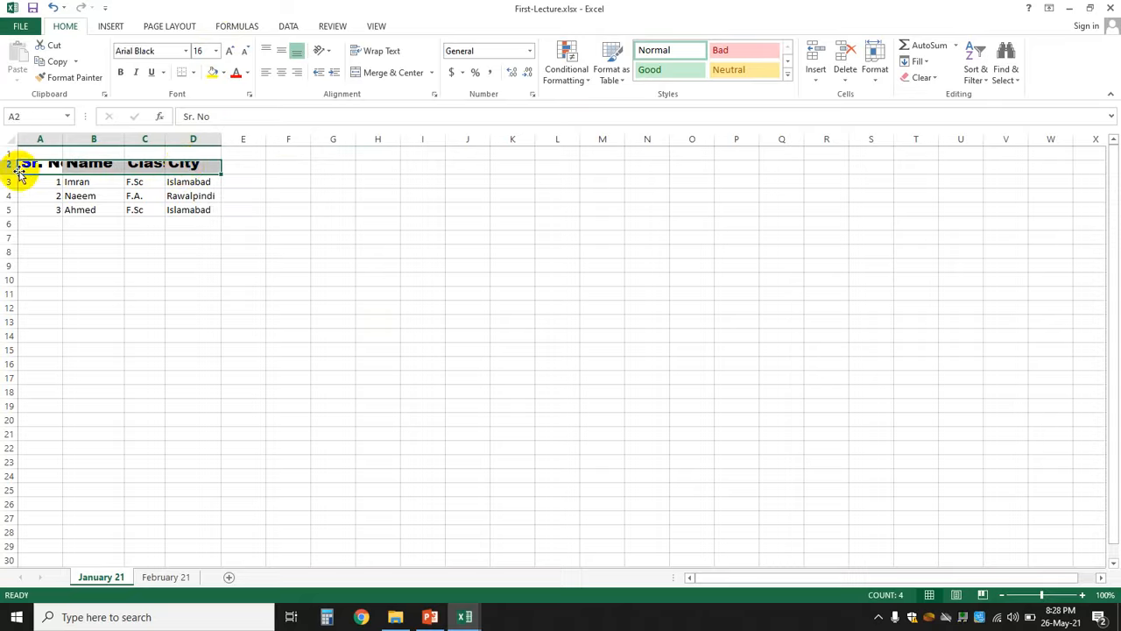
{"action": "left_click_drag", "start_coordinate": [10, 172], "coordinate": [11, 185]}
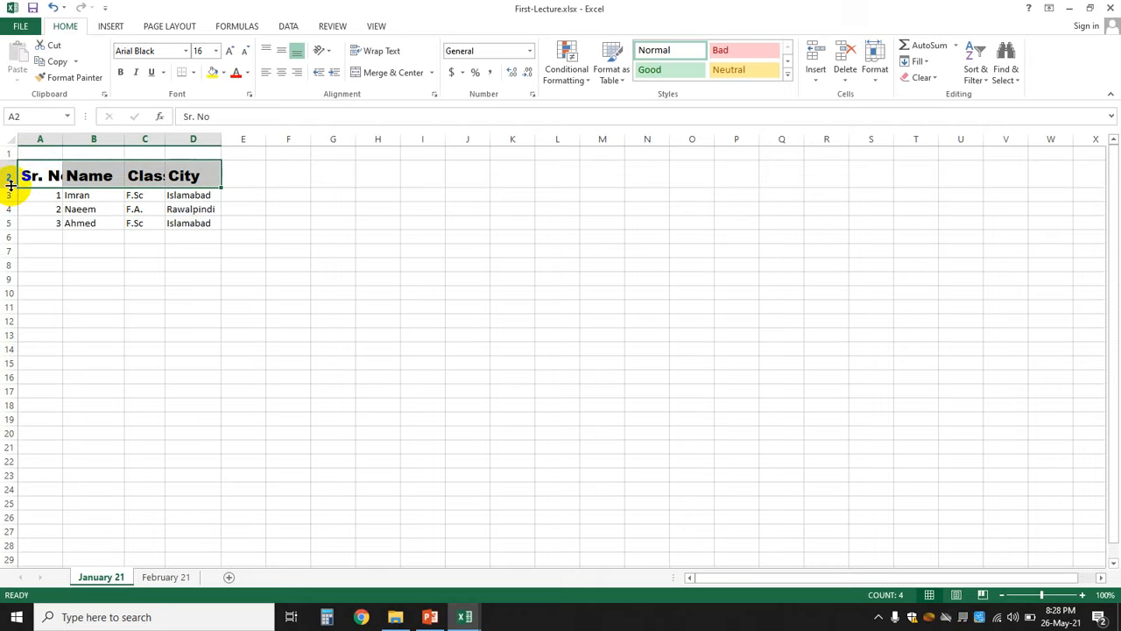
{"action": "left_click", "coordinate": [169, 210]}
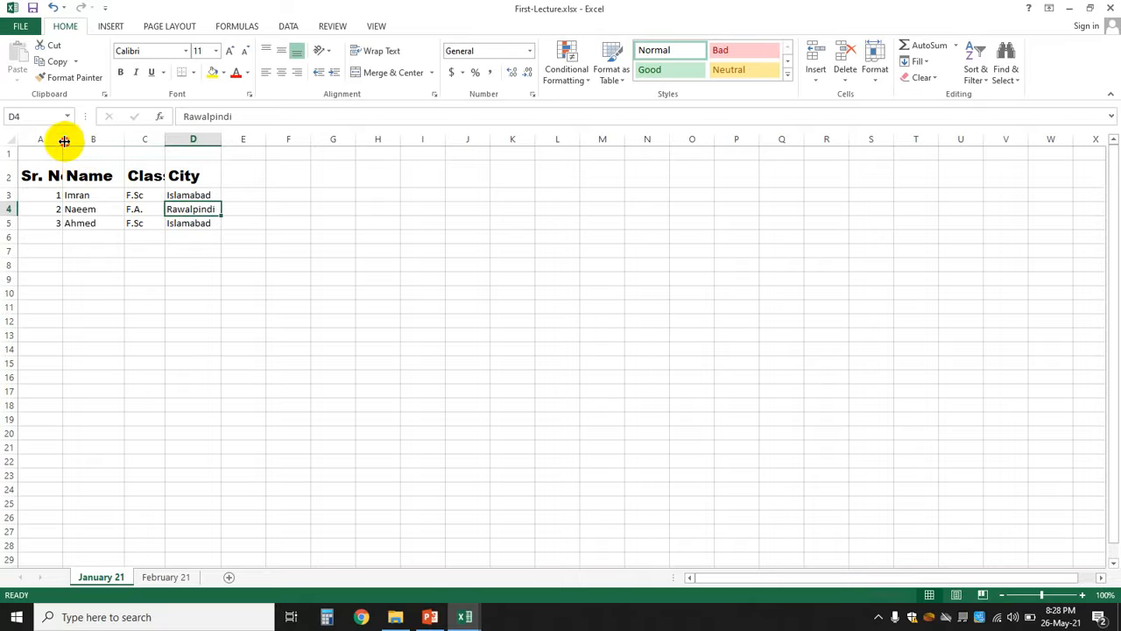
{"action": "left_click_drag", "start_coordinate": [64, 141], "coordinate": [74, 141]}
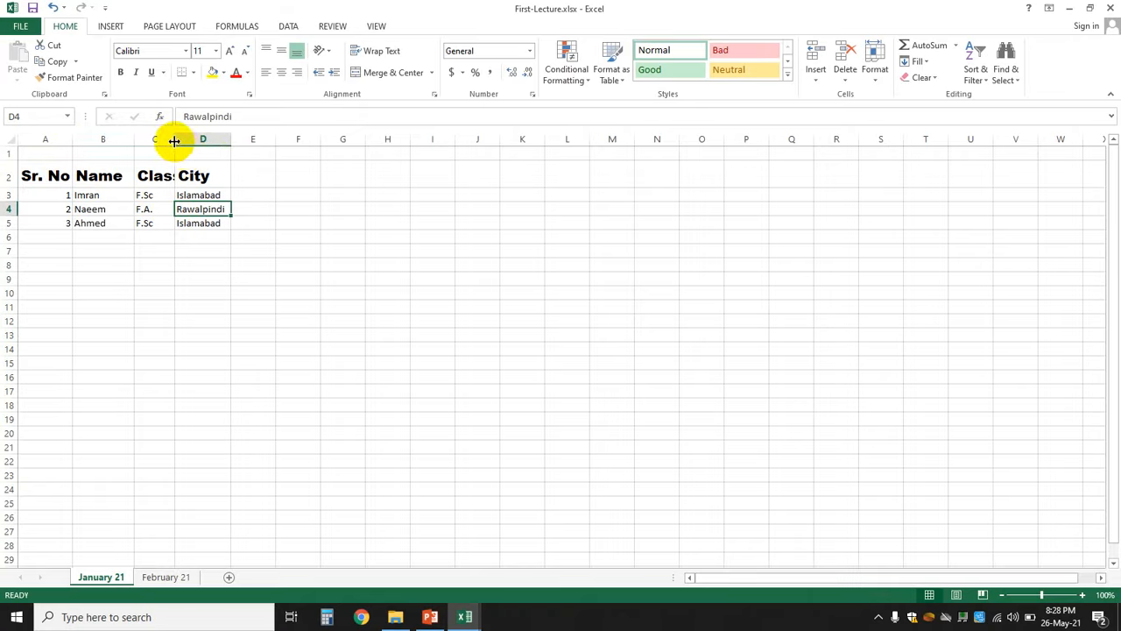
{"action": "left_click_drag", "start_coordinate": [175, 141], "coordinate": [185, 142]}
{"action": "left_click", "coordinate": [428, 298]}
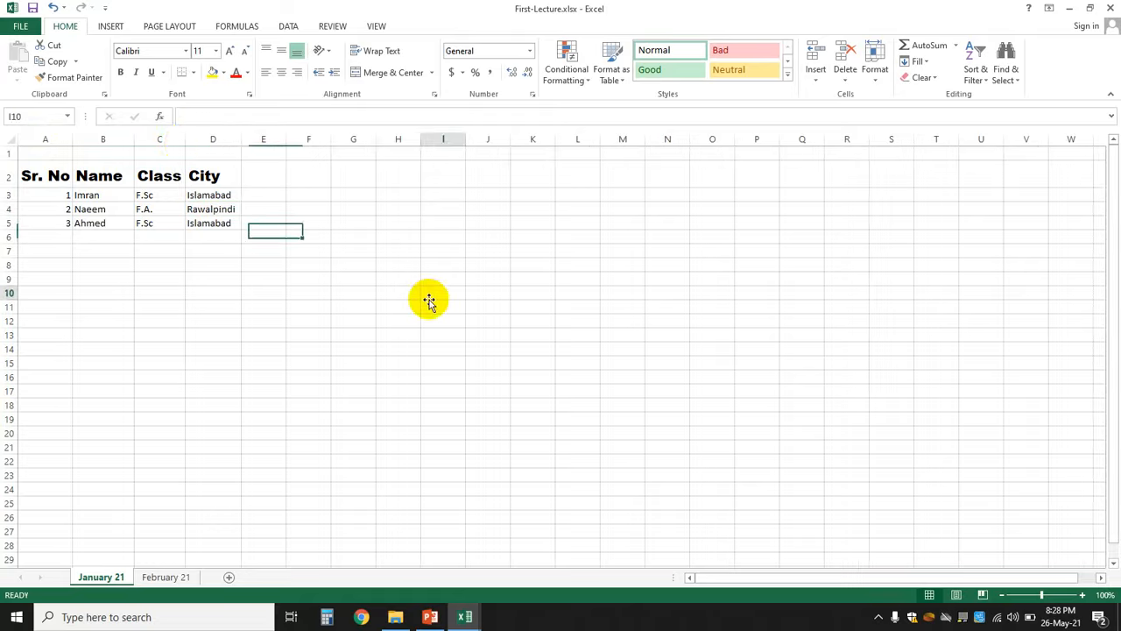
- Compare the Sr. No header's font and size with an ordinary cell
{"action": "left_click", "coordinate": [48, 175]}
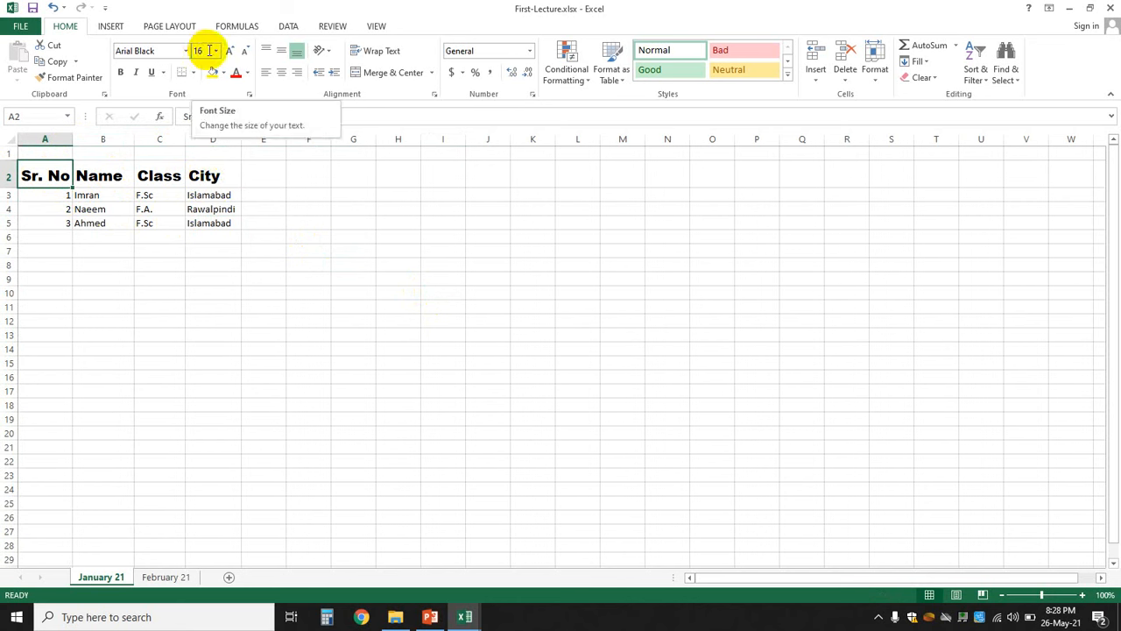
{"action": "left_click", "coordinate": [247, 305]}
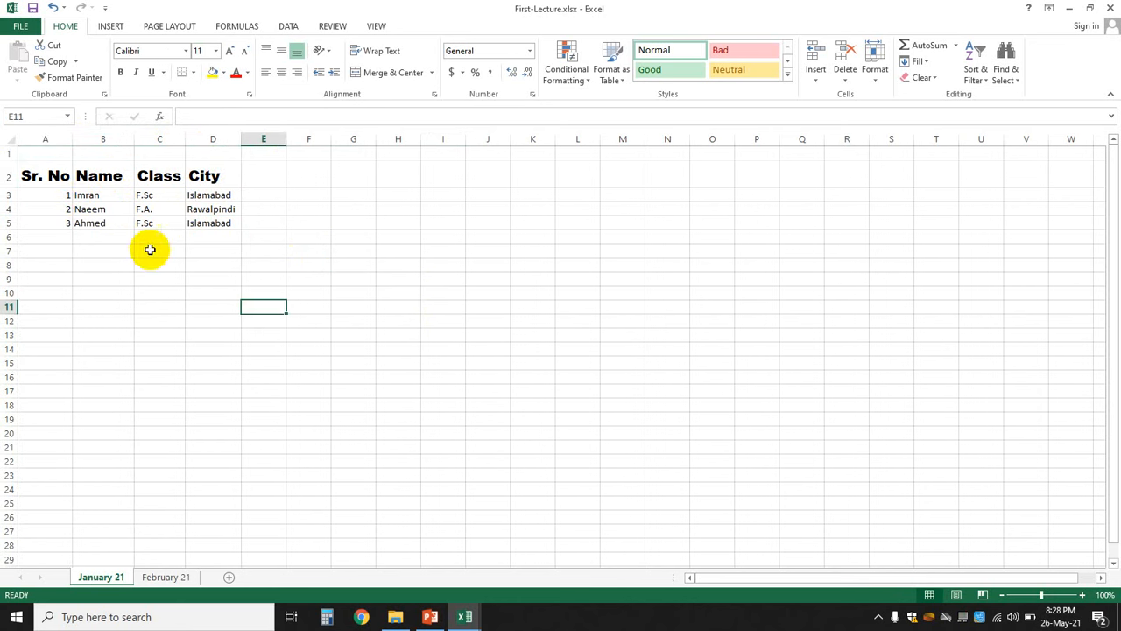
{"action": "left_click", "coordinate": [53, 181]}
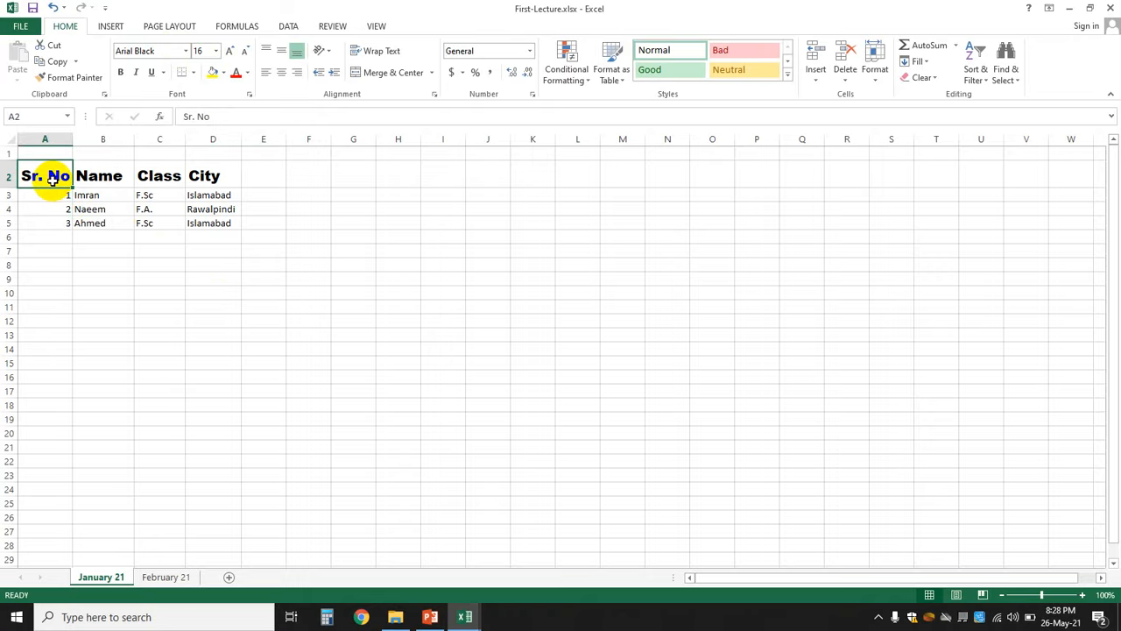
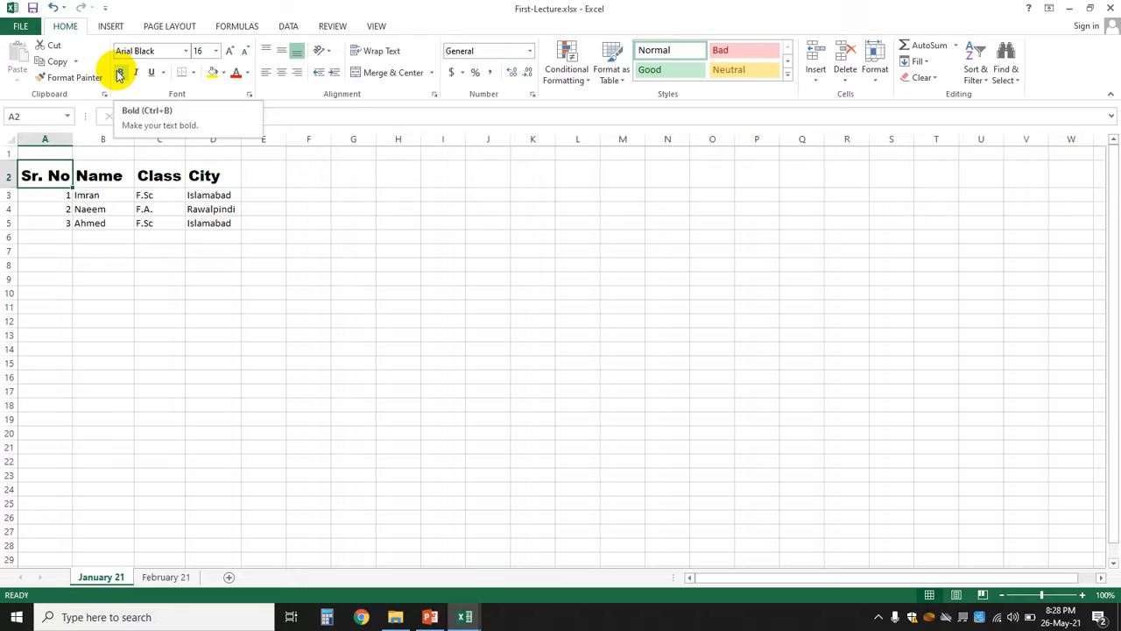
- Try bold on the name Imran in B3, then remove it again
{"action": "left_click", "coordinate": [120, 74]}
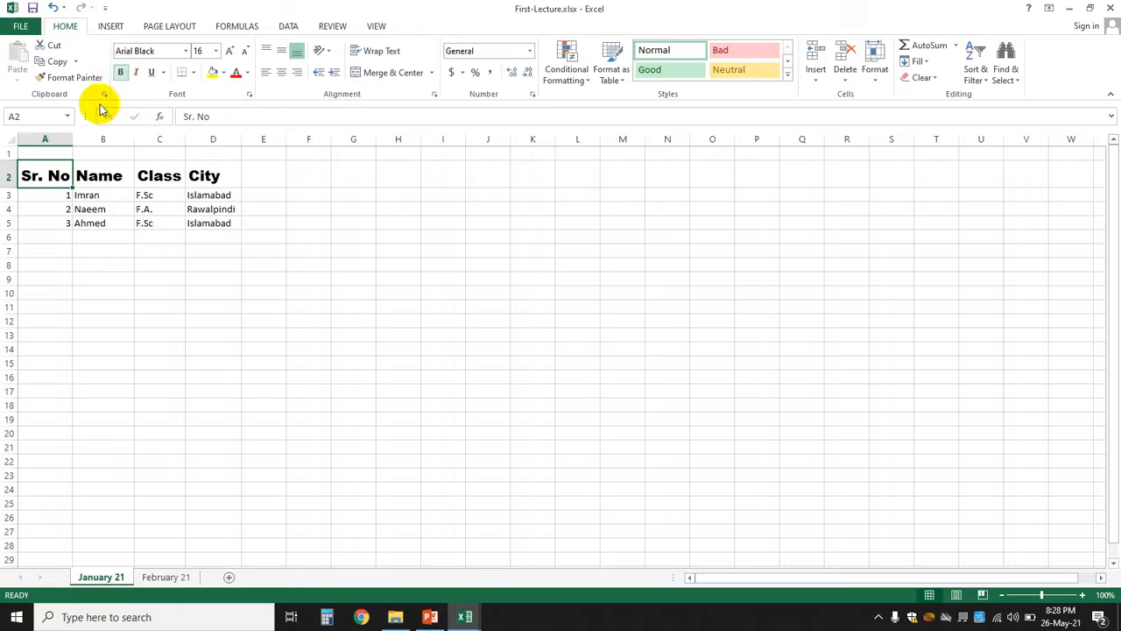
{"action": "left_click", "coordinate": [50, 209]}
{"action": "left_click", "coordinate": [47, 178]}
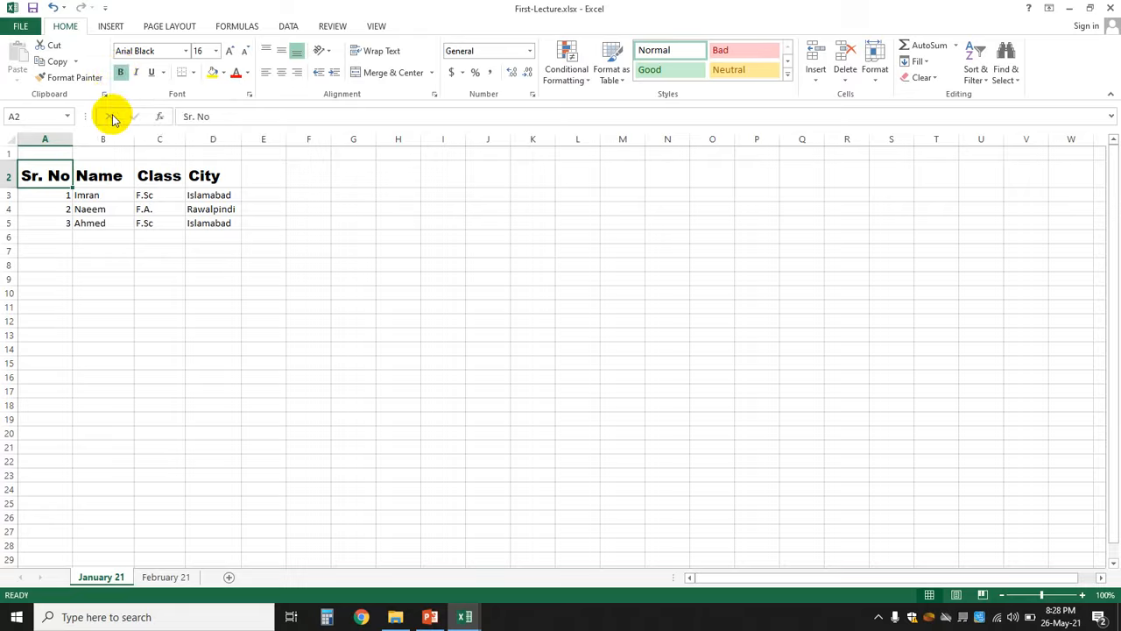
{"action": "left_click", "coordinate": [68, 195]}
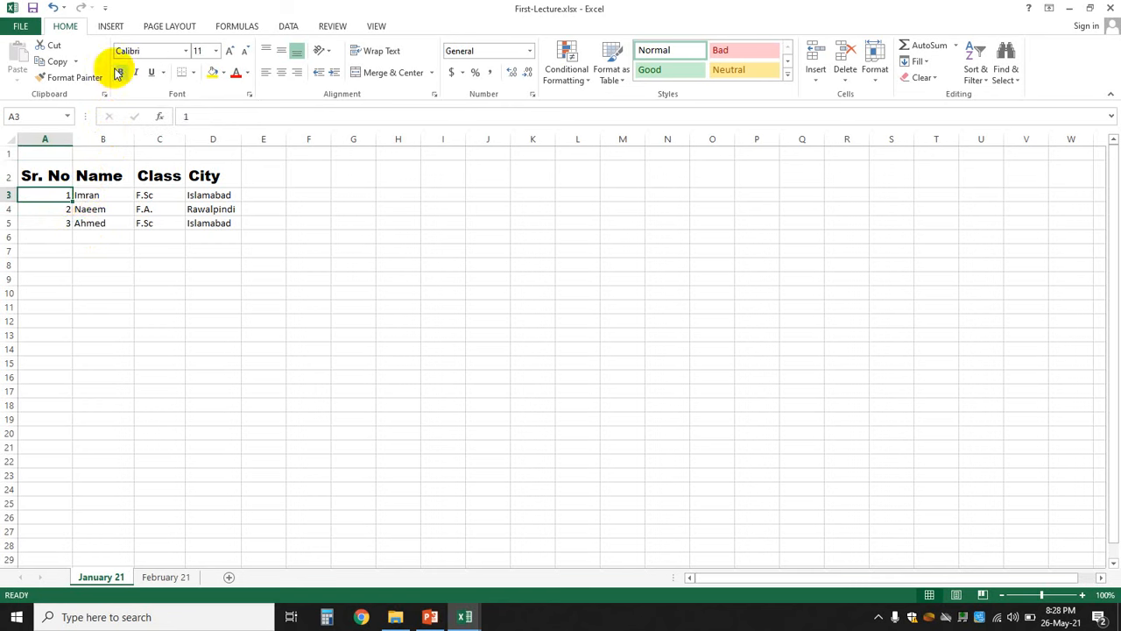
{"action": "left_click", "coordinate": [93, 195]}
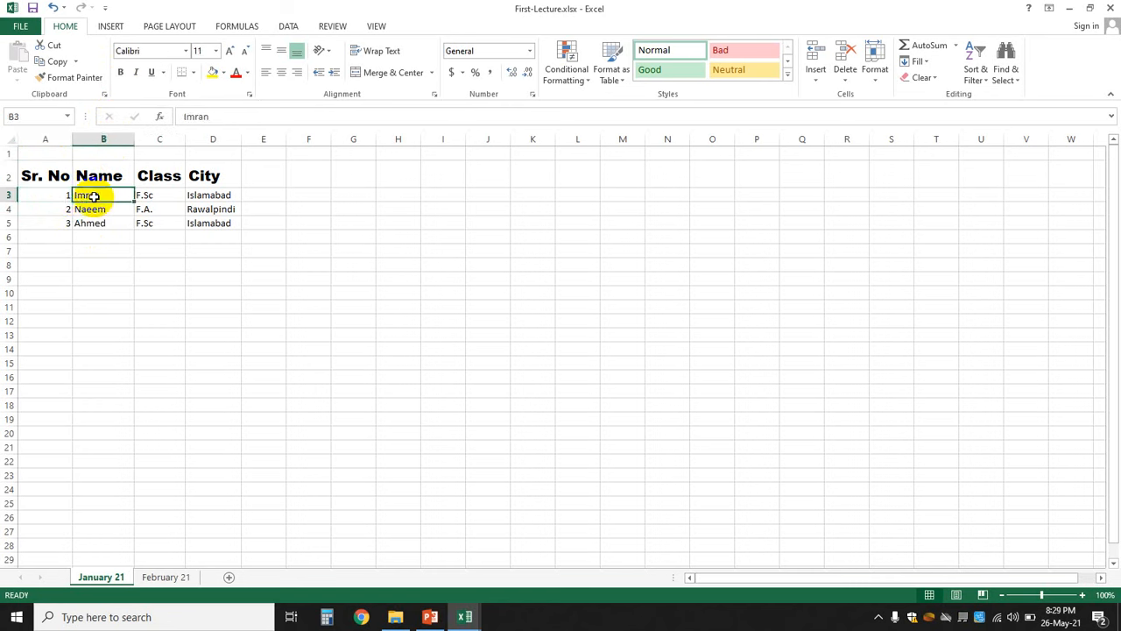
{"action": "left_click", "coordinate": [122, 74]}
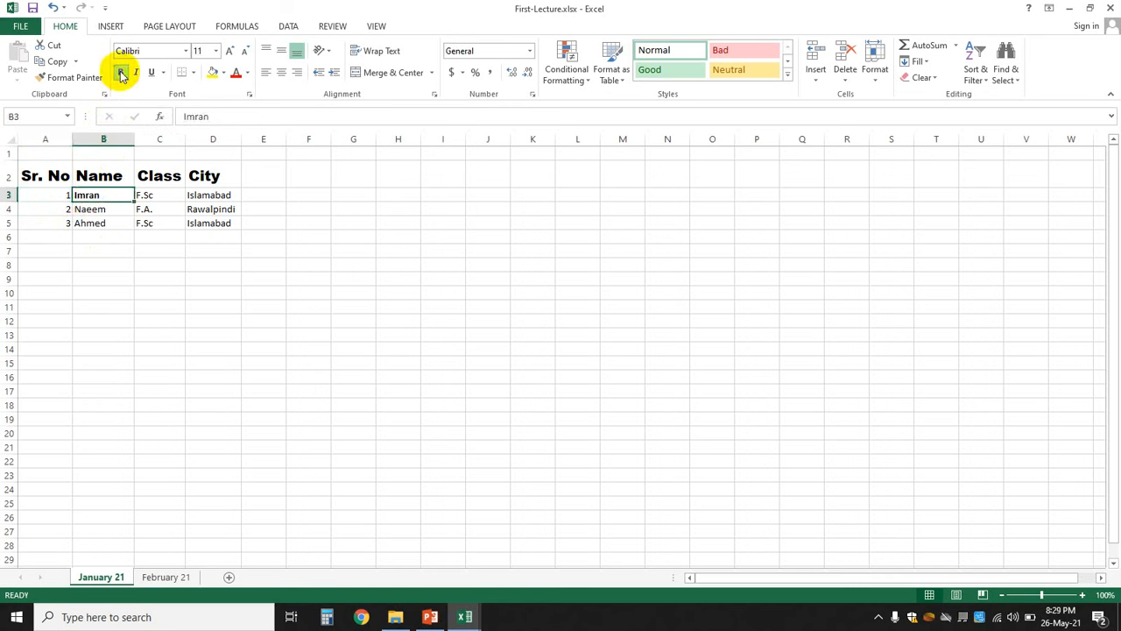
{"action": "left_click", "coordinate": [137, 376]}
{"action": "left_click", "coordinate": [97, 194]}
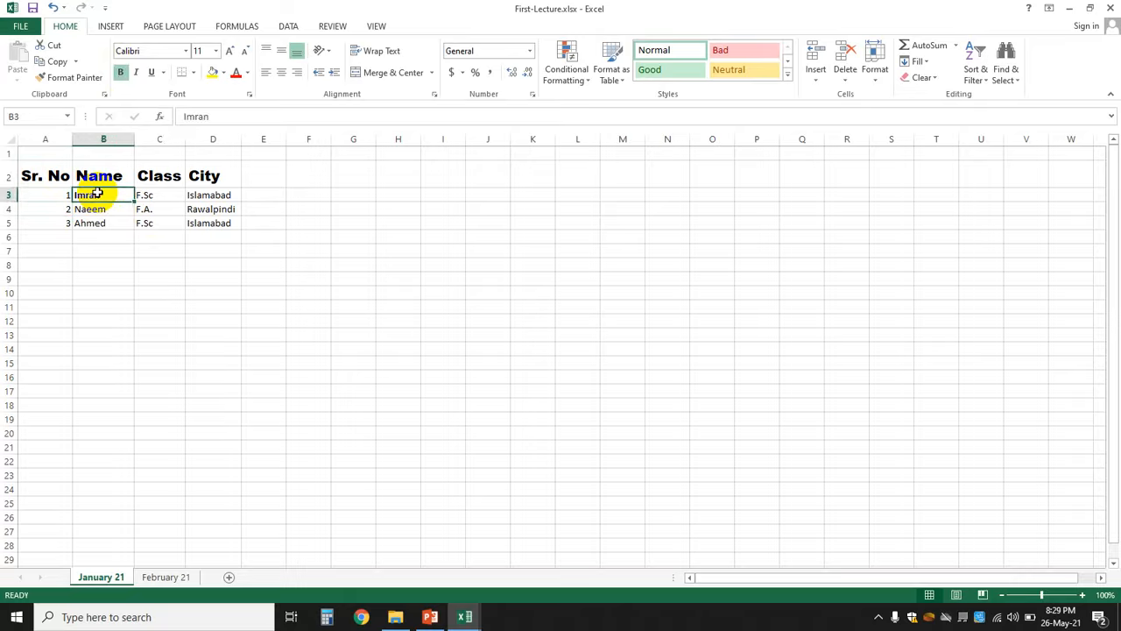
{"action": "left_click", "coordinate": [121, 72]}
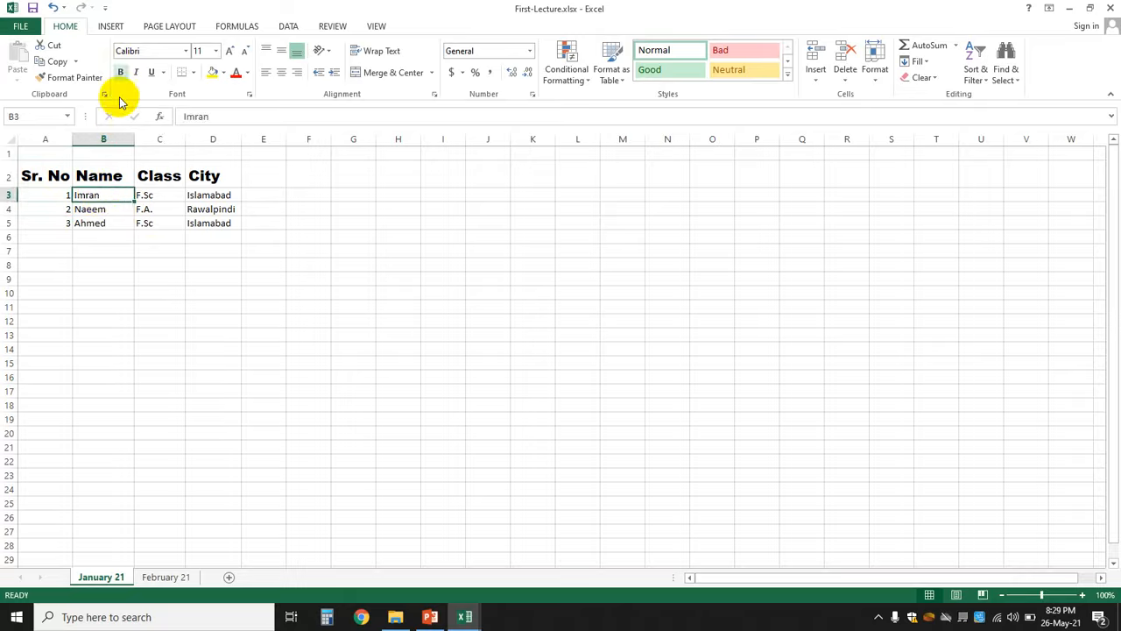
{"action": "left_click", "coordinate": [166, 317]}
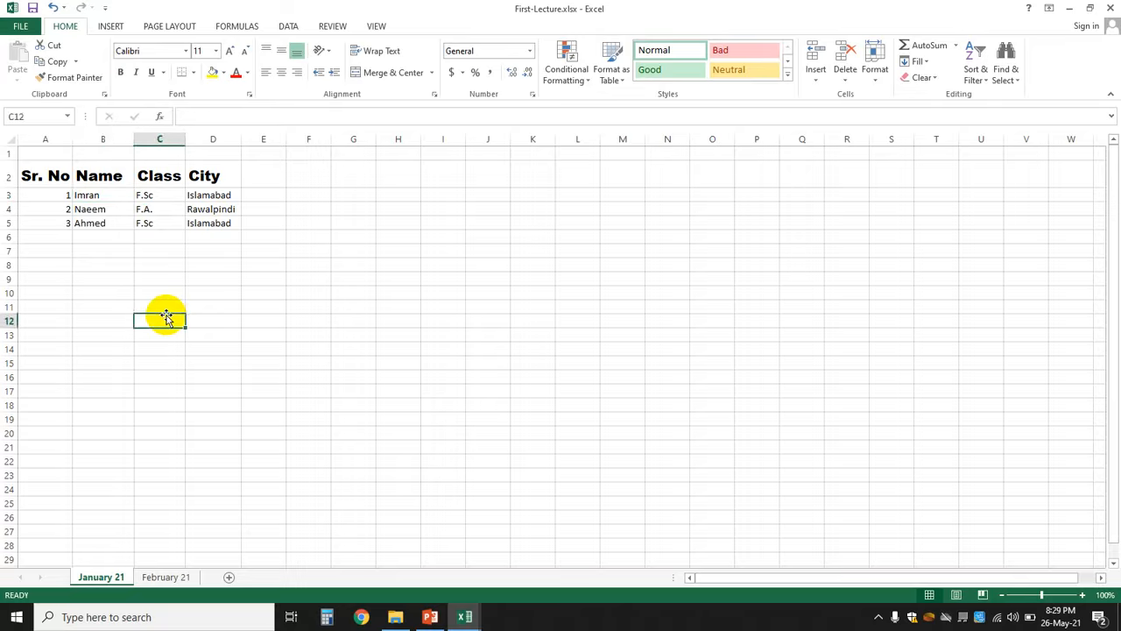
{"action": "left_click", "coordinate": [82, 192]}
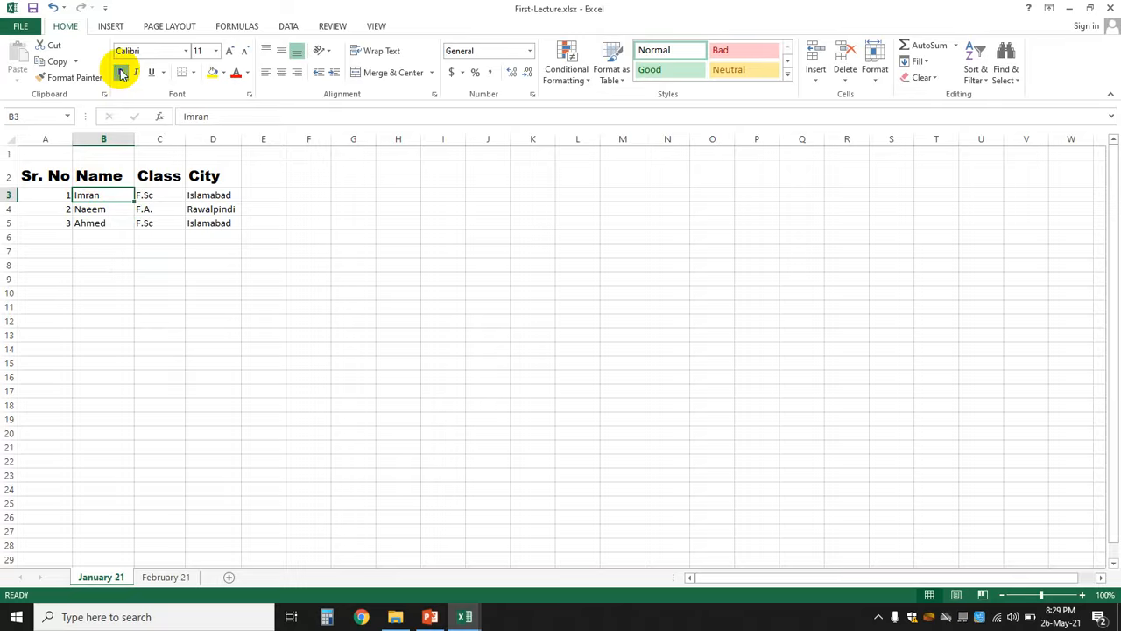
{"action": "left_click", "coordinate": [166, 388]}
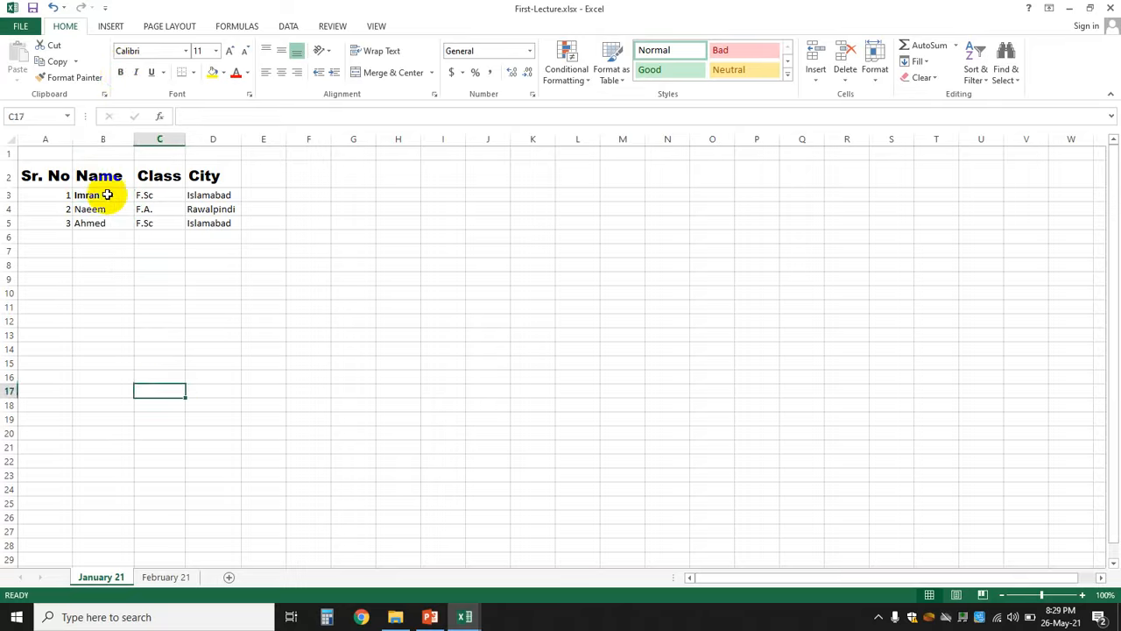
- Bold the student names in B3:B5 and the city names in D3:D5
{"action": "left_click_drag", "start_coordinate": [102, 196], "coordinate": [102, 222]}
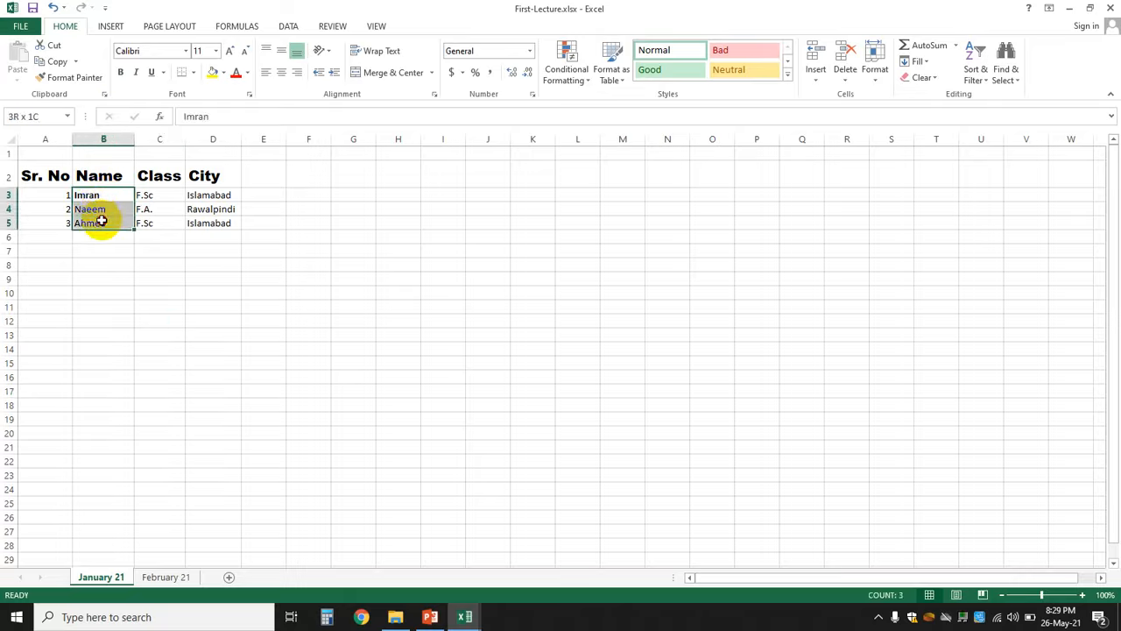
{"action": "left_click", "coordinate": [122, 75]}
{"action": "left_click", "coordinate": [315, 263]}
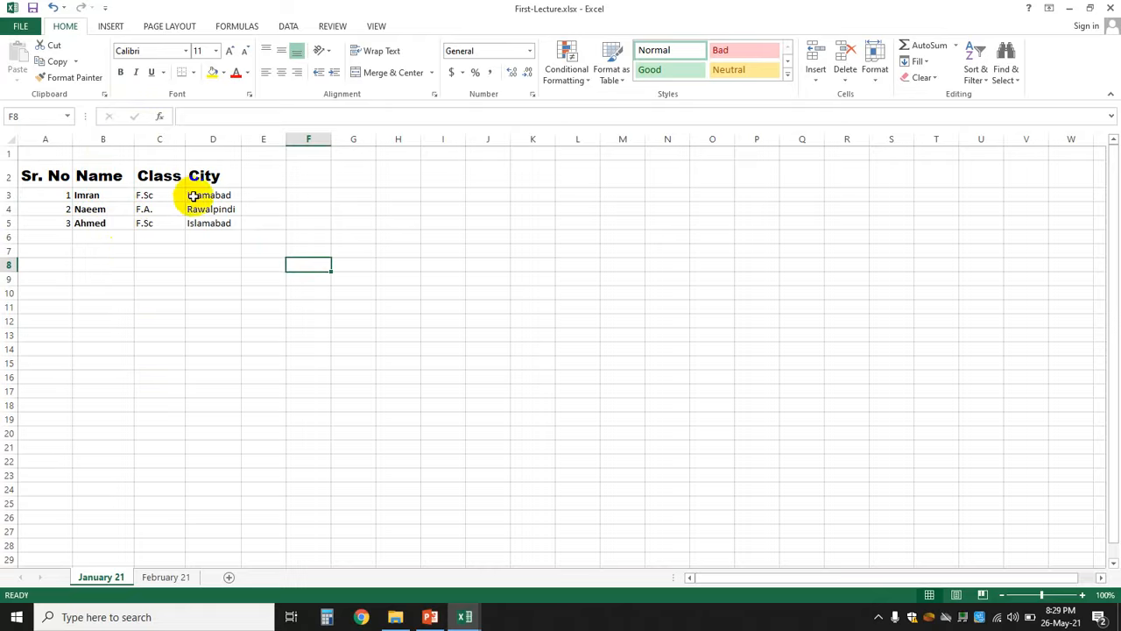
{"action": "left_click_drag", "start_coordinate": [195, 198], "coordinate": [195, 225]}
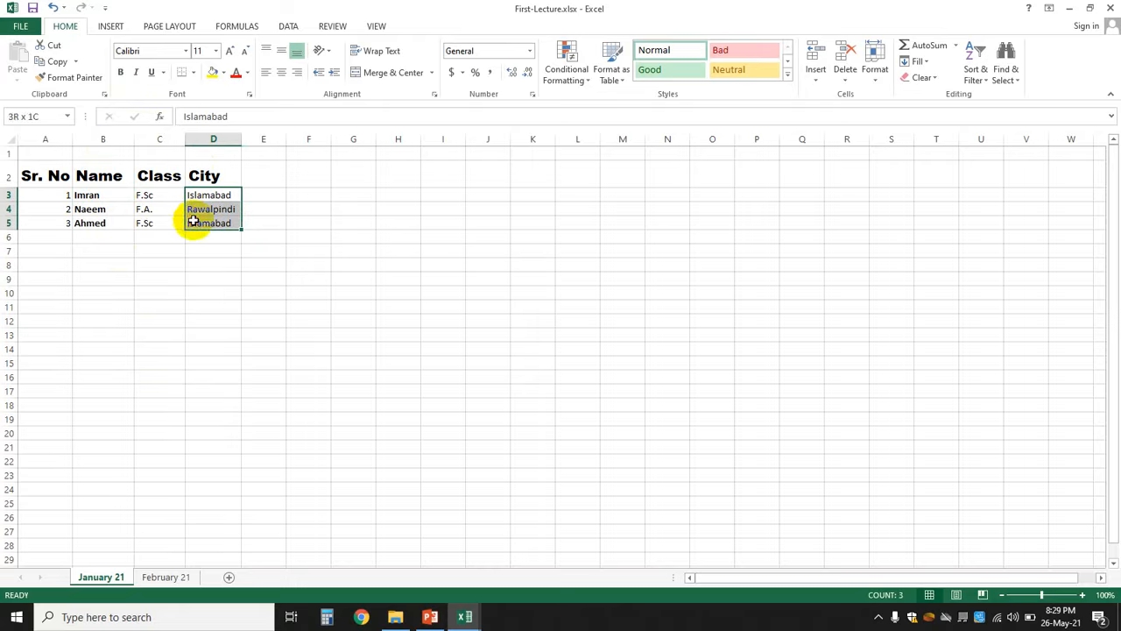
{"action": "left_click", "coordinate": [120, 72]}
{"action": "left_click", "coordinate": [324, 263]}
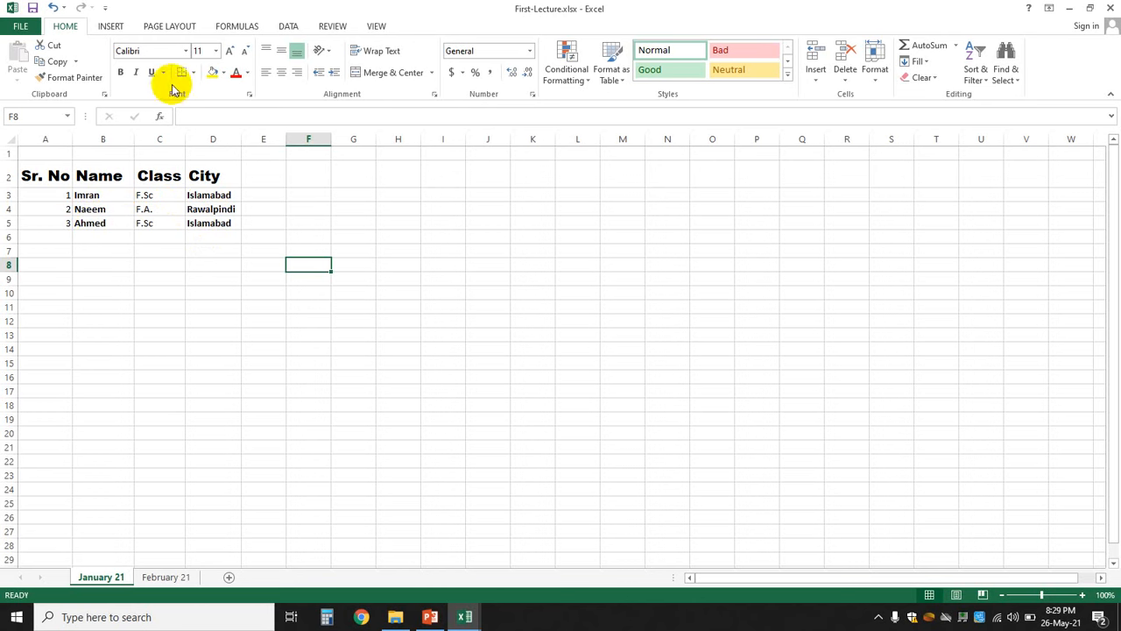
{"action": "left_click", "coordinate": [94, 195]}
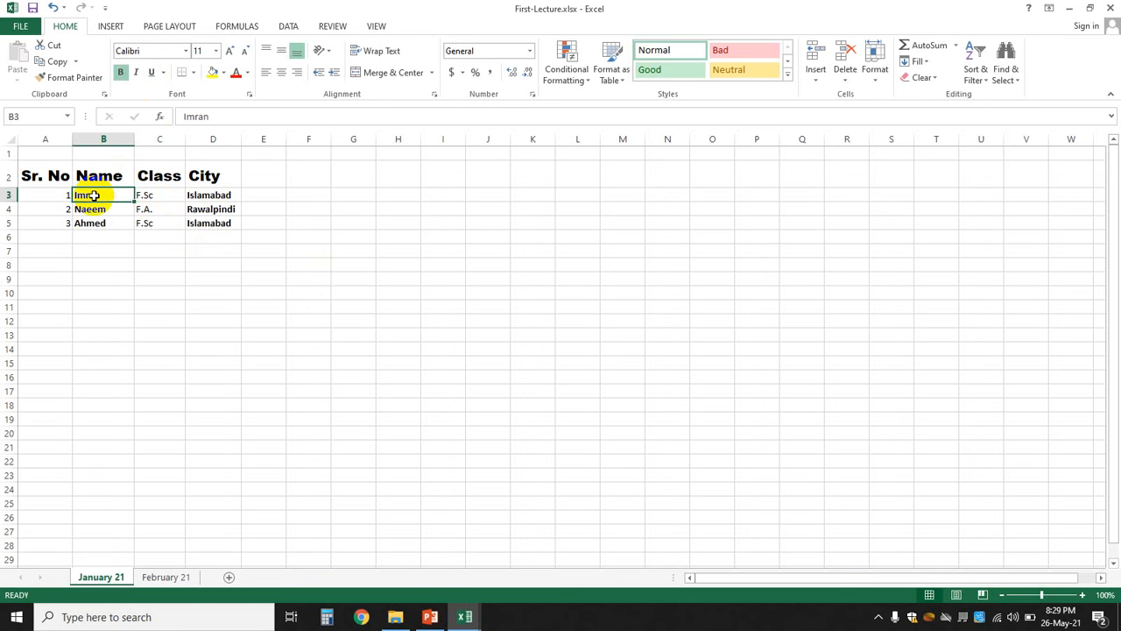
{"action": "left_click_drag", "start_coordinate": [93, 196], "coordinate": [93, 231]}
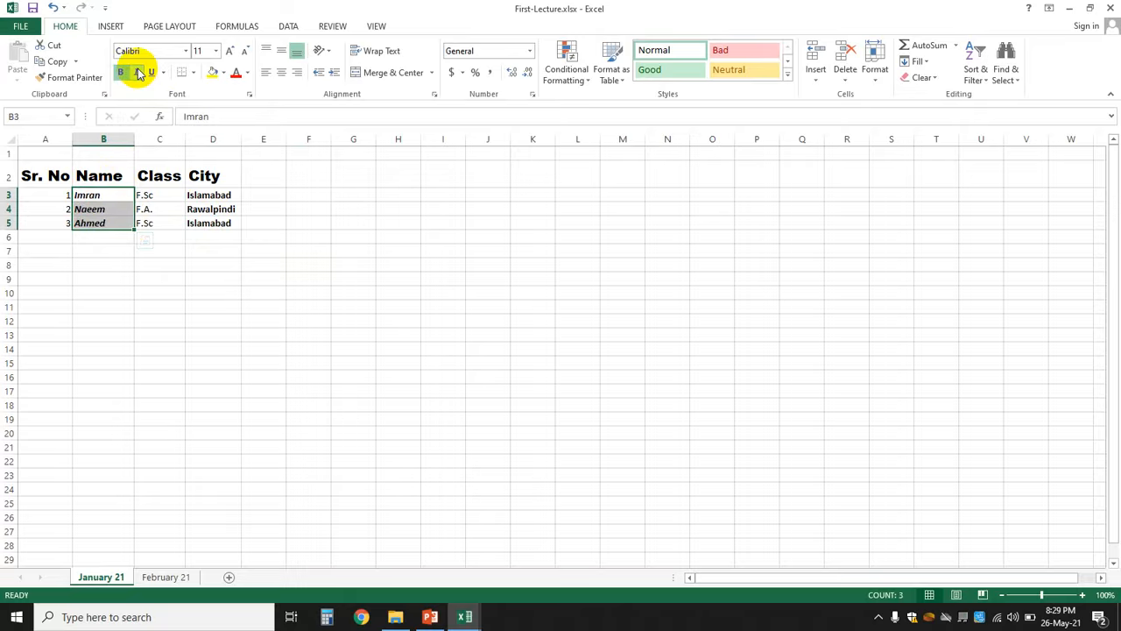
{"action": "left_click", "coordinate": [246, 303]}
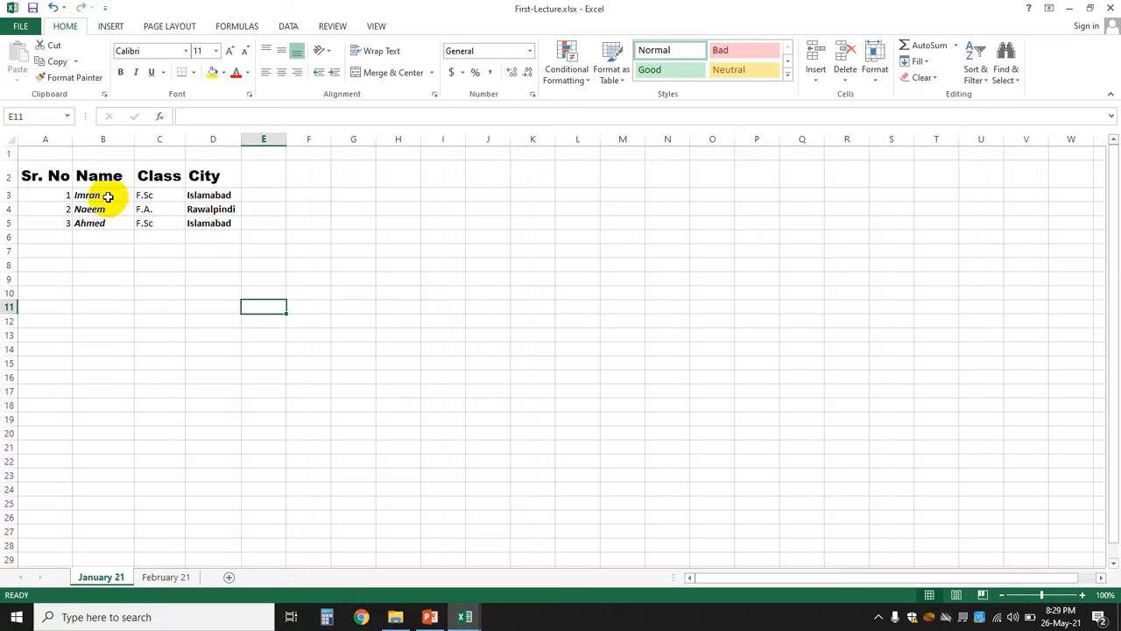
{"action": "left_click_drag", "start_coordinate": [108, 197], "coordinate": [108, 220]}
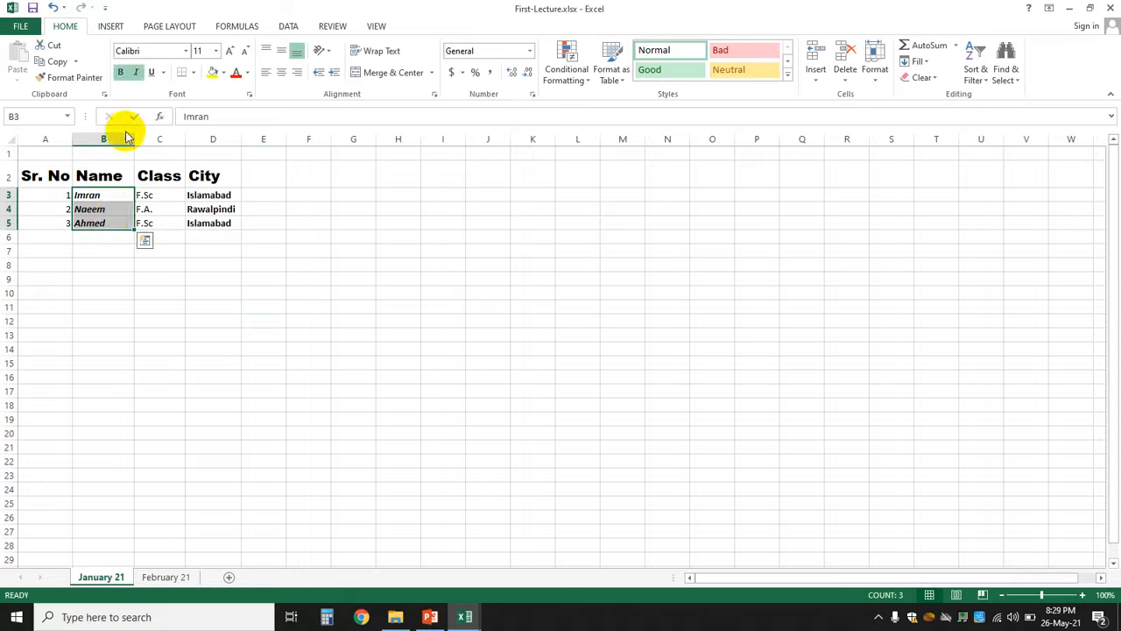
{"action": "left_click", "coordinate": [137, 73]}
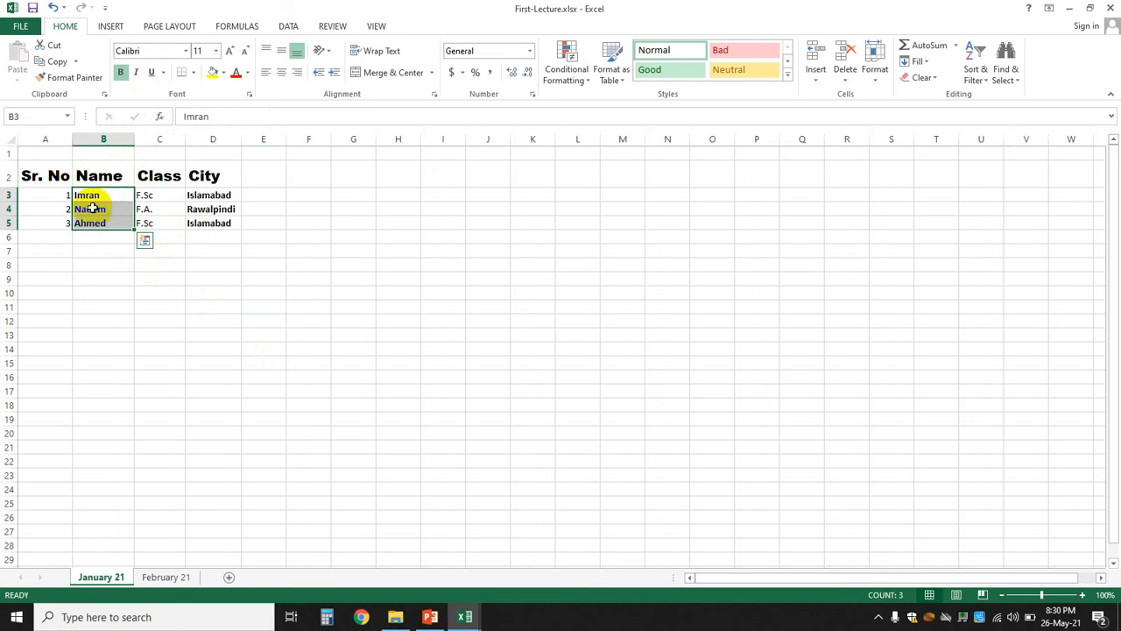
{"action": "left_click", "coordinate": [154, 73]}
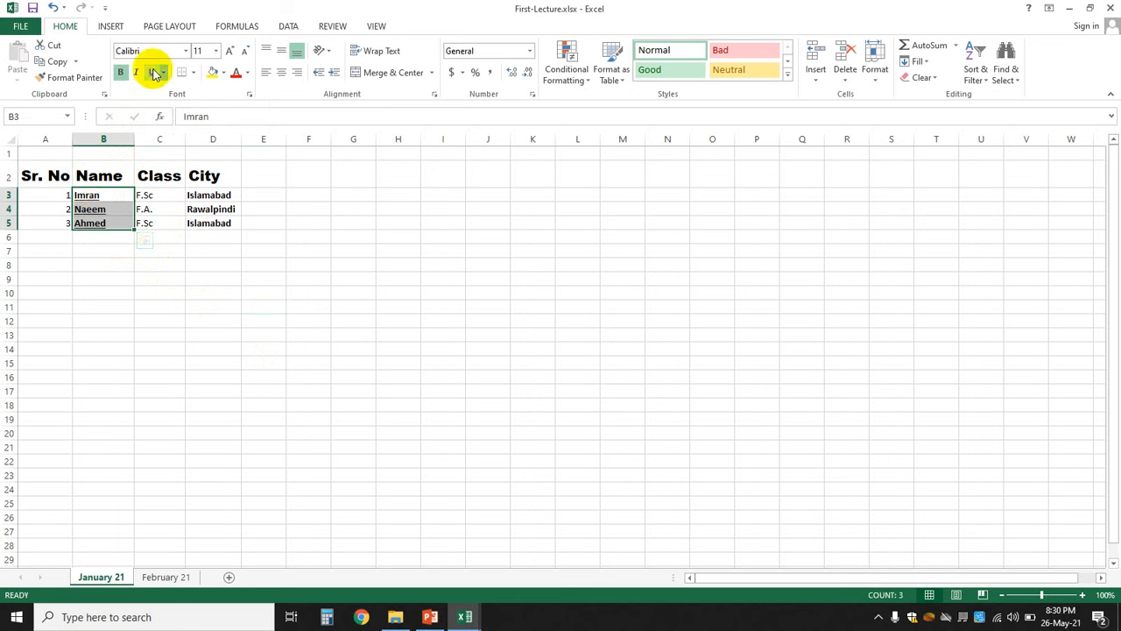
{"action": "left_click", "coordinate": [170, 327]}
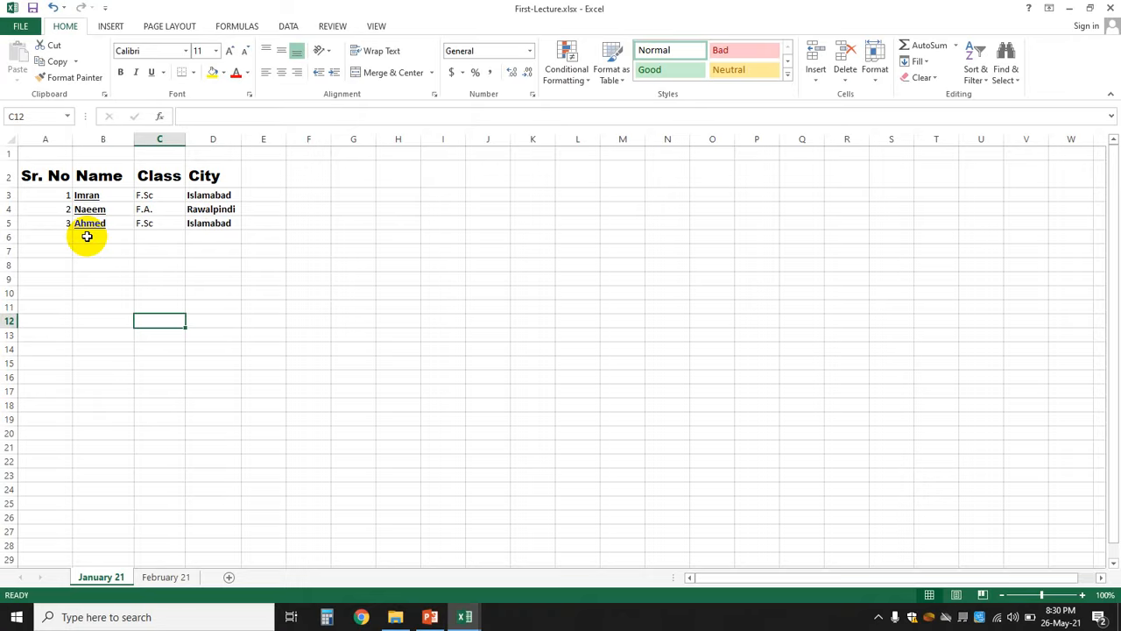
{"action": "left_click_drag", "start_coordinate": [87, 194], "coordinate": [88, 224]}
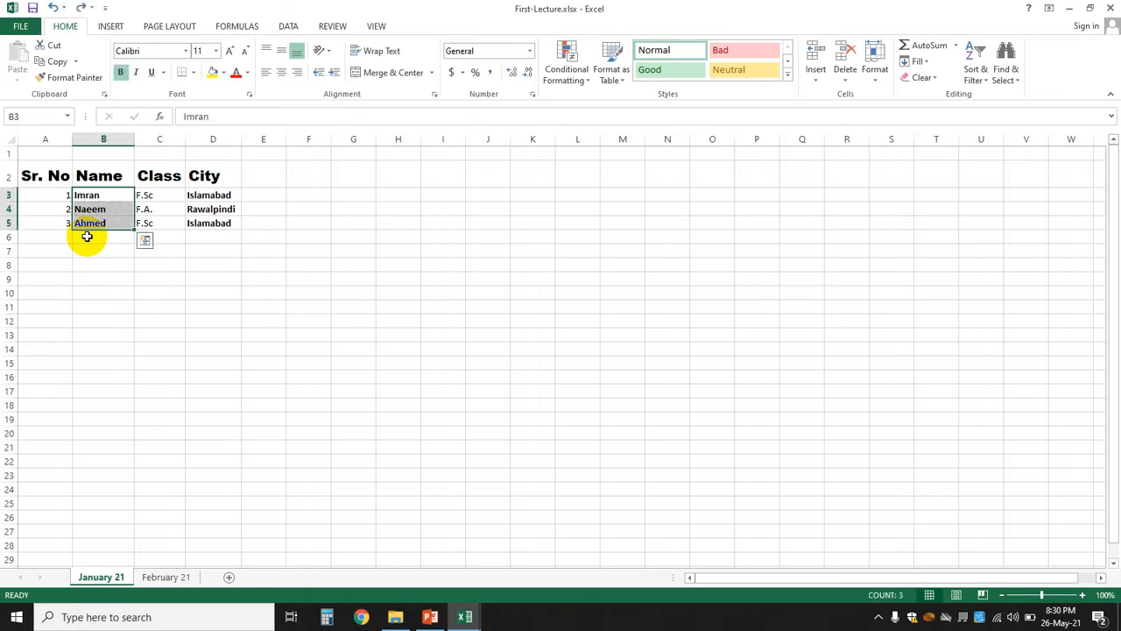
{"action": "key", "text": "ctrl+u"}
{"action": "left_click", "coordinate": [289, 321]}
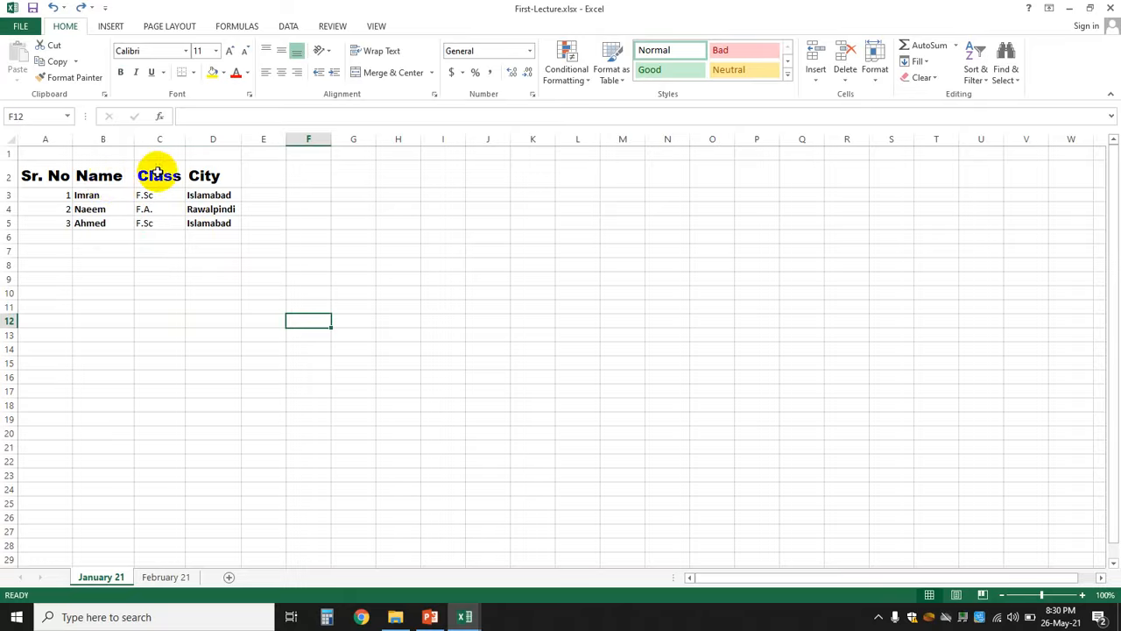
{"action": "left_click", "coordinate": [106, 175]}
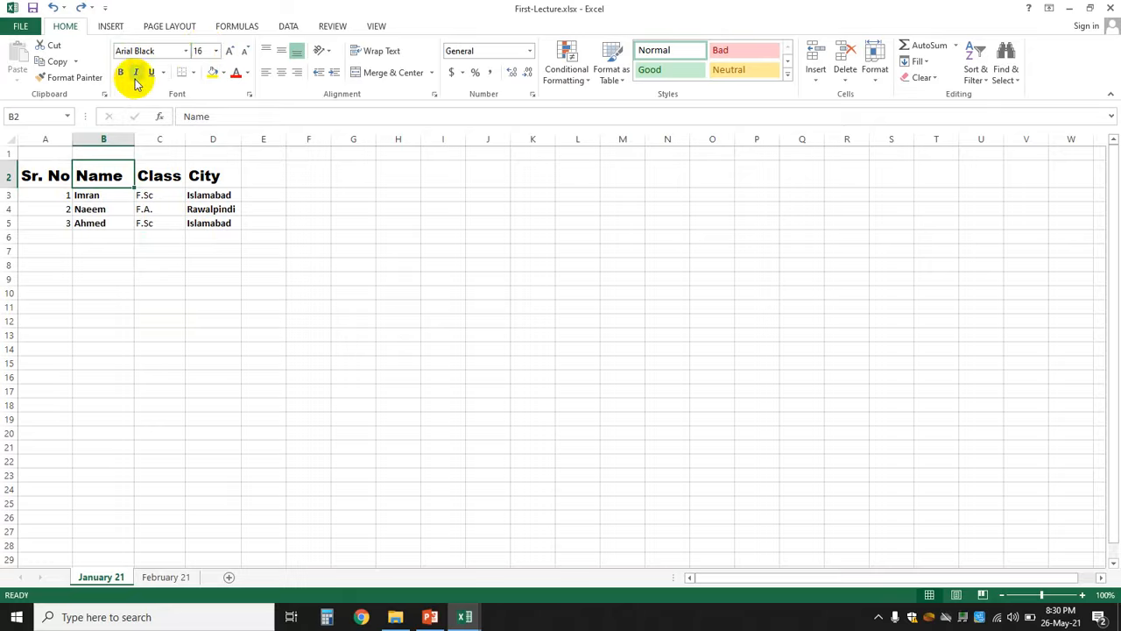
{"action": "left_click", "coordinate": [143, 317]}
{"action": "left_click", "coordinate": [54, 176]}
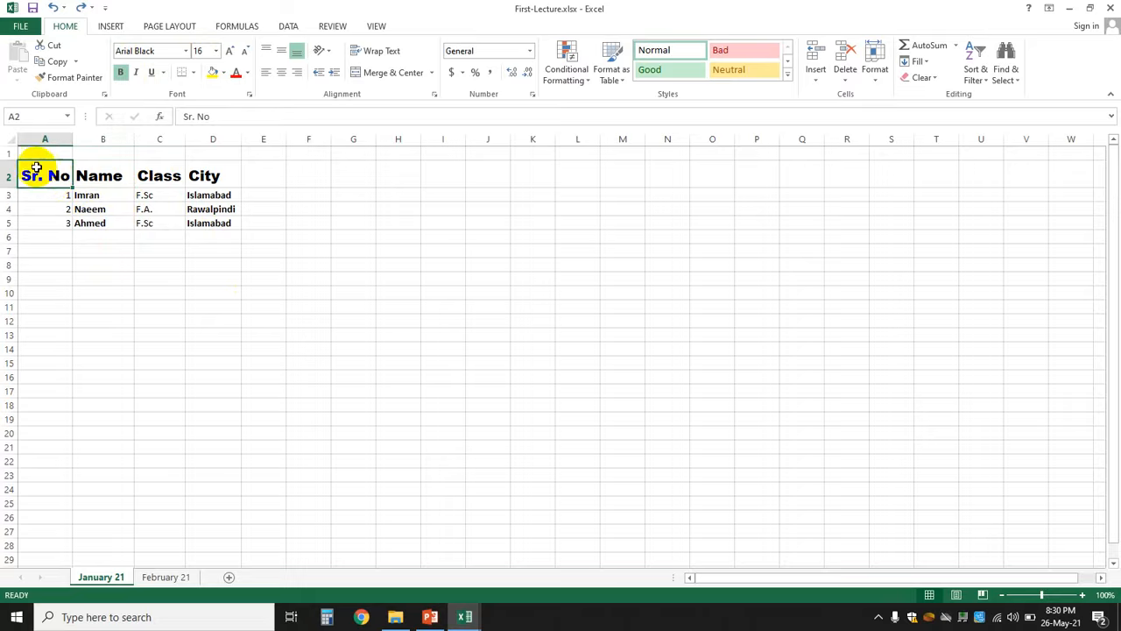
{"action": "left_click", "coordinate": [249, 74]}
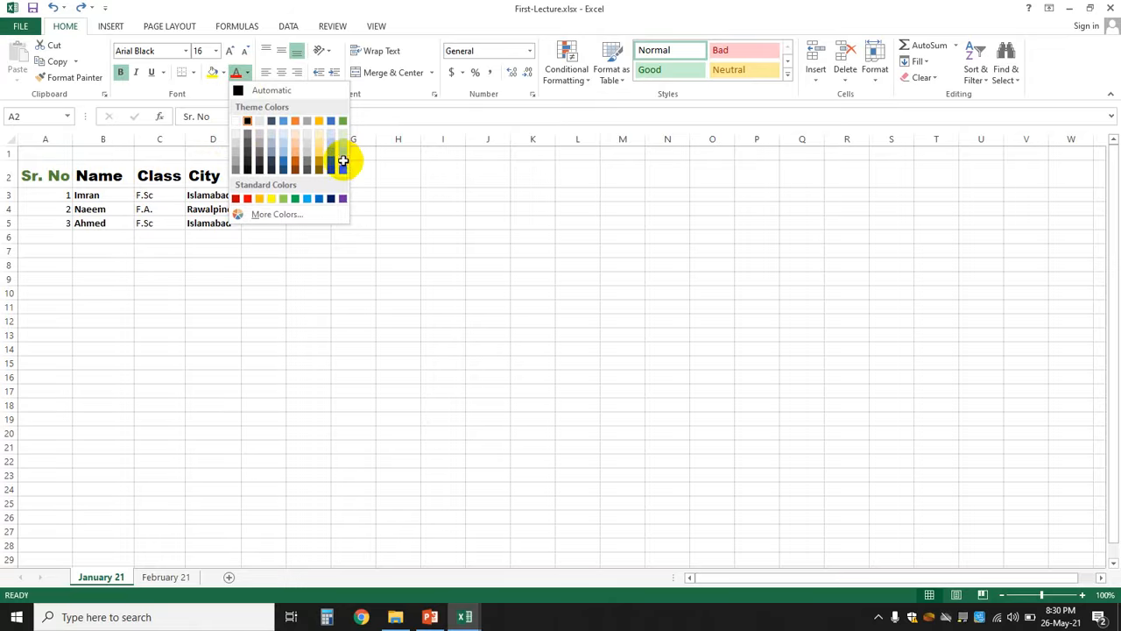
{"action": "left_click", "coordinate": [343, 161]}
{"action": "left_click", "coordinate": [180, 233]}
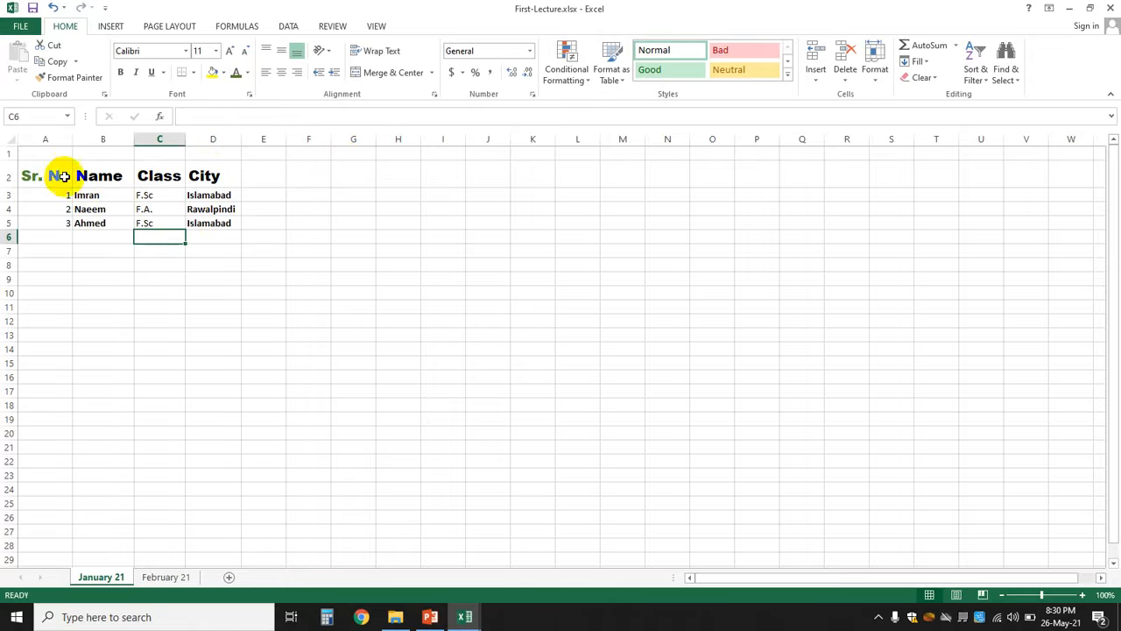
{"action": "left_click_drag", "start_coordinate": [64, 177], "coordinate": [214, 175]}
{"action": "left_click", "coordinate": [248, 73]}
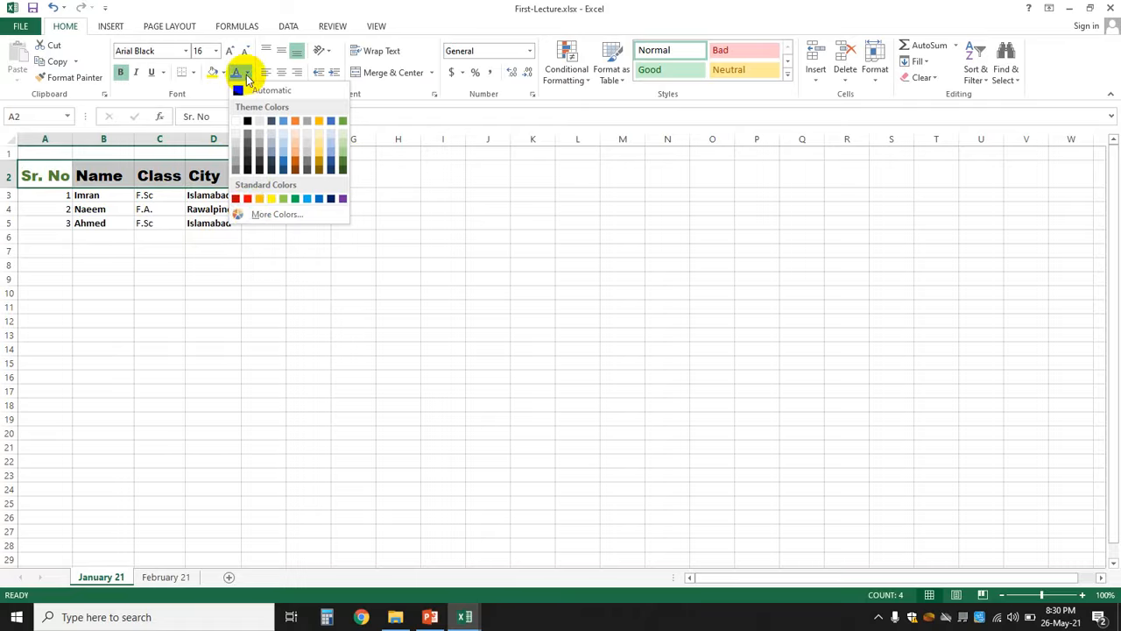
{"action": "left_click", "coordinate": [248, 200]}
{"action": "left_click", "coordinate": [258, 359]}
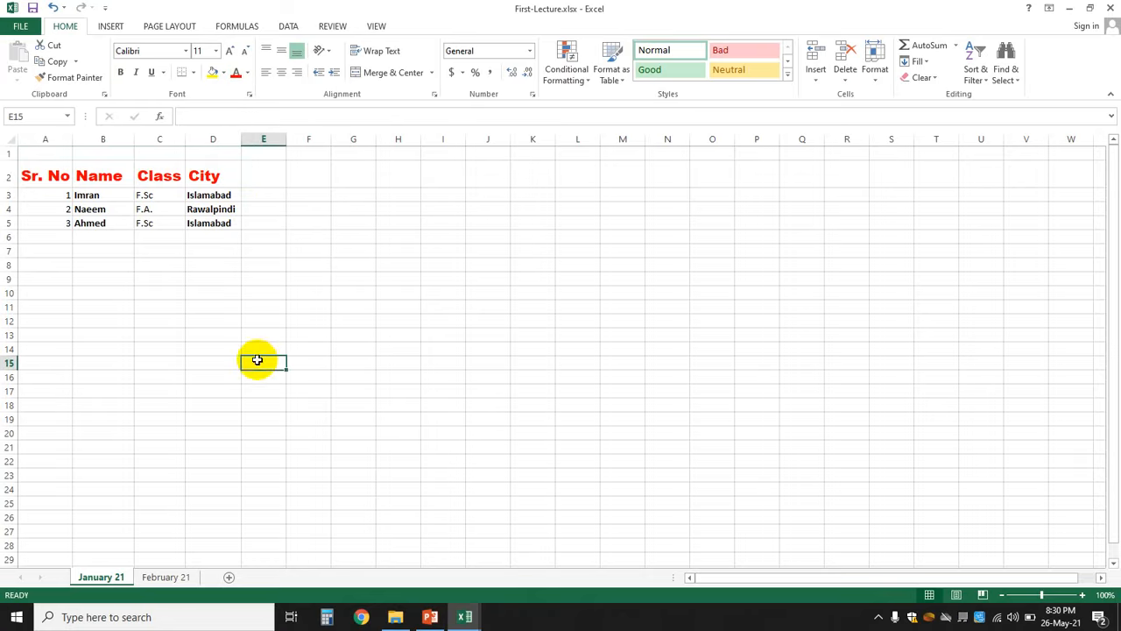
{"action": "left_click_drag", "start_coordinate": [52, 179], "coordinate": [190, 175]}
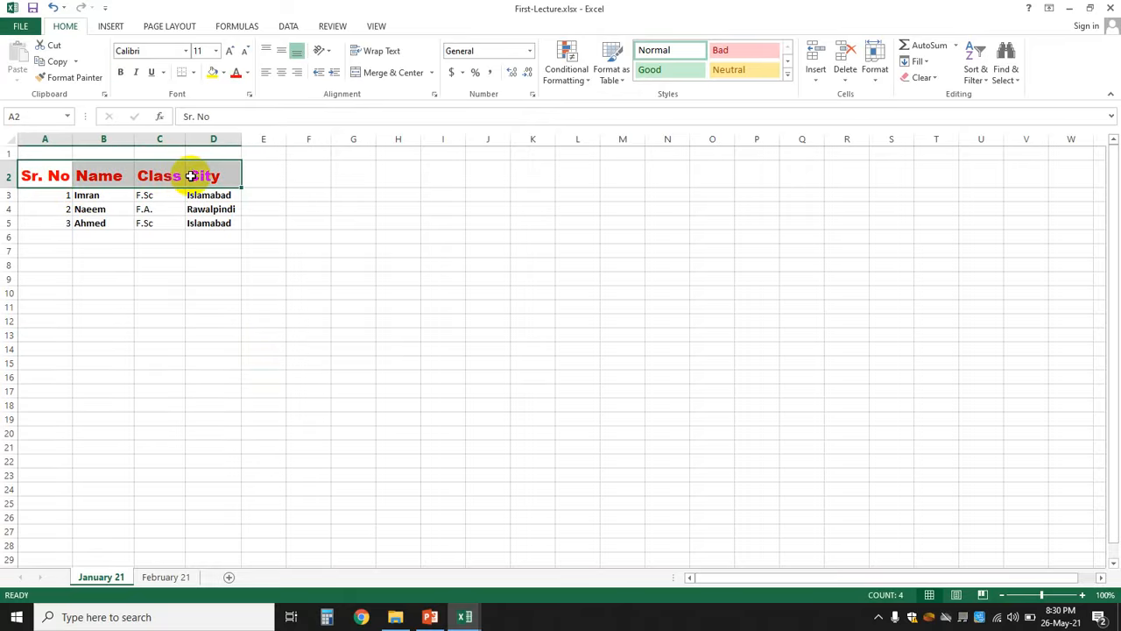
{"action": "left_click", "coordinate": [247, 74]}
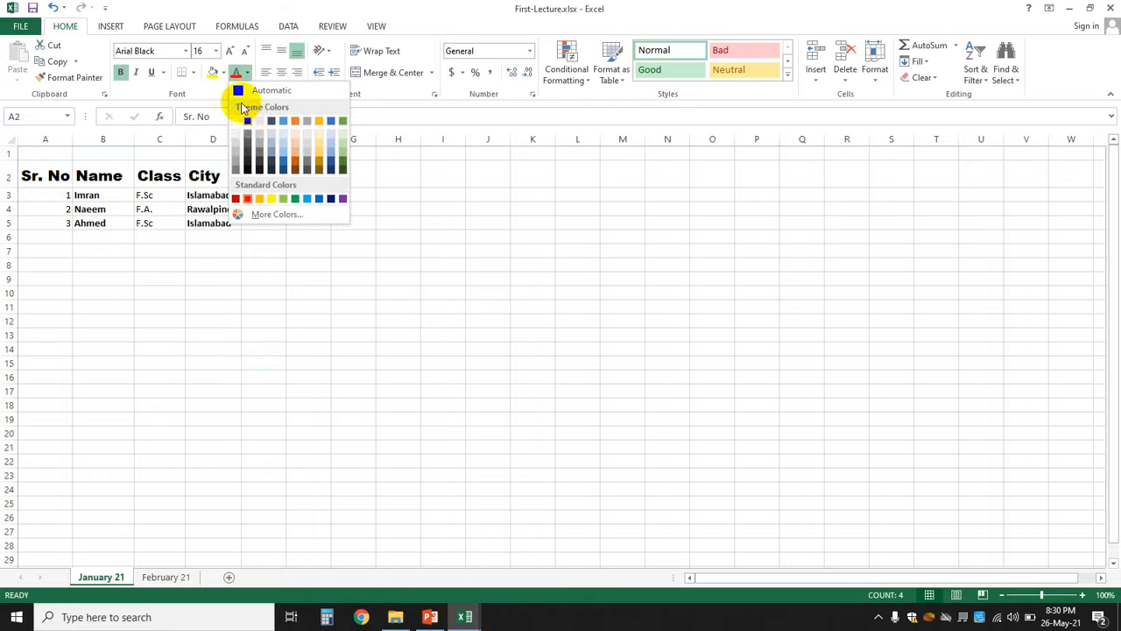
{"action": "left_click", "coordinate": [239, 90]}
{"action": "left_click", "coordinate": [312, 347]}
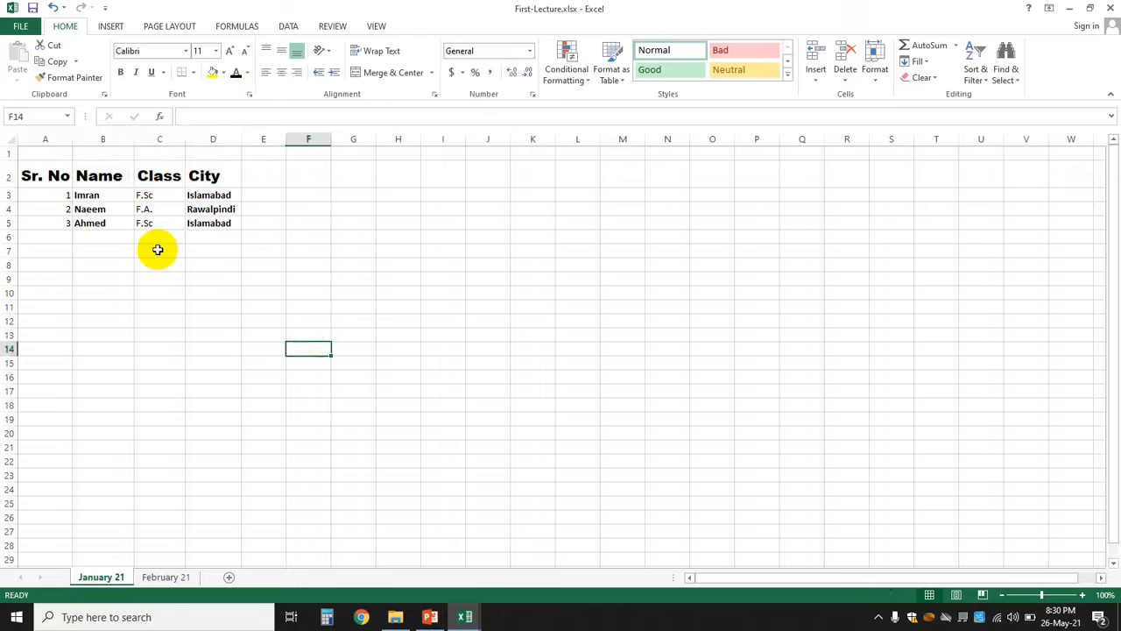
{"action": "left_click", "coordinate": [211, 194]}
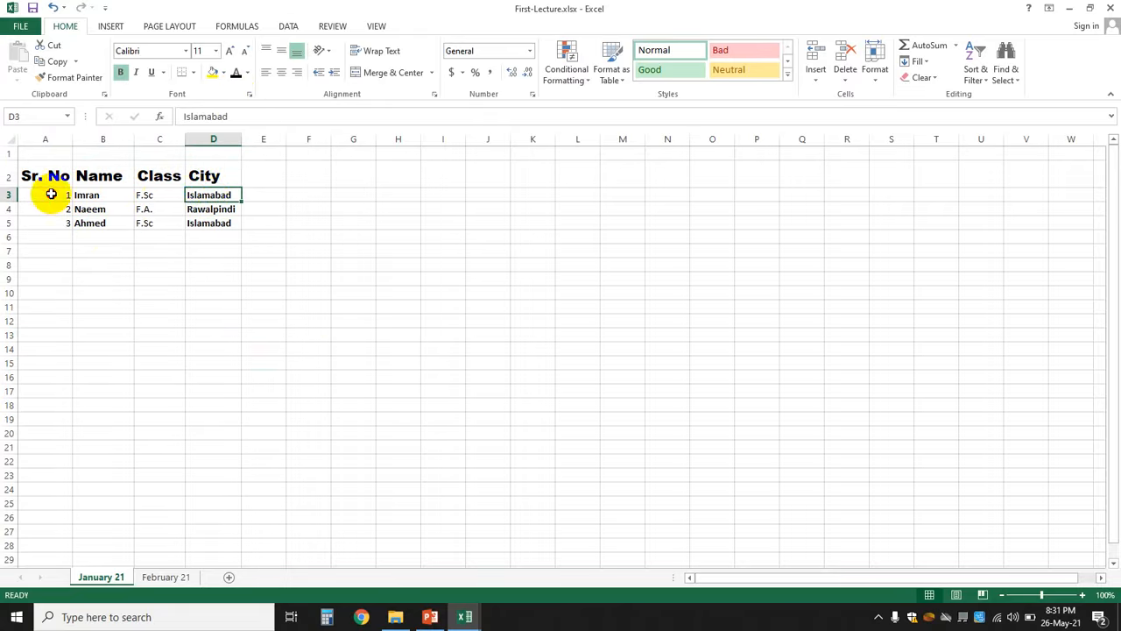
{"action": "left_click_drag", "start_coordinate": [48, 194], "coordinate": [190, 223]}
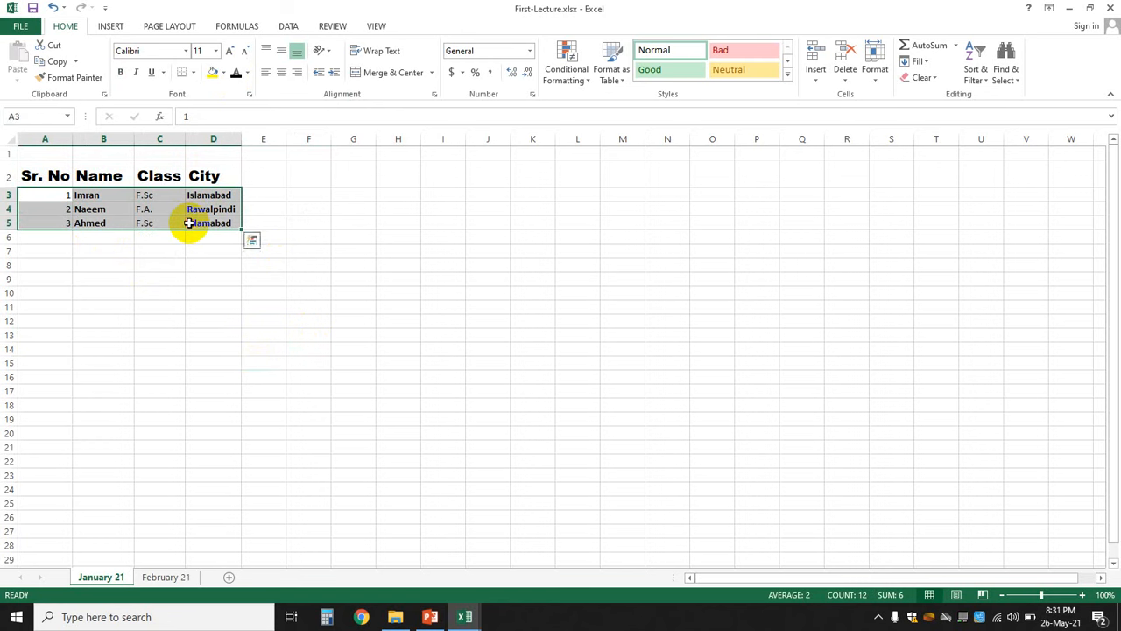
{"action": "left_click", "coordinate": [248, 73]}
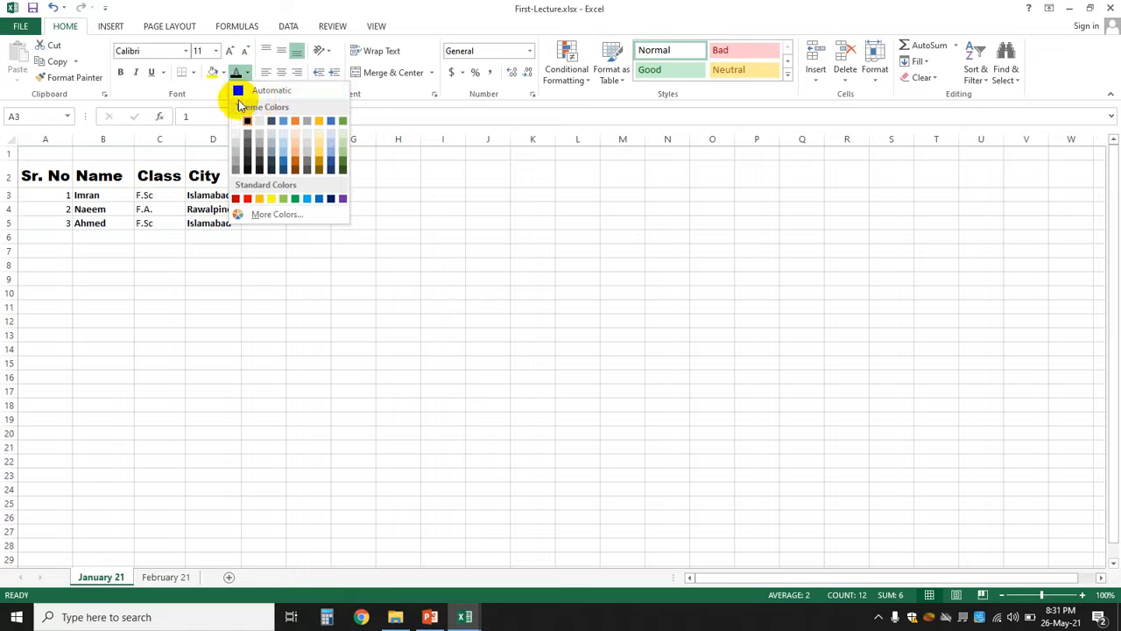
{"action": "left_click", "coordinate": [294, 158]}
{"action": "left_click", "coordinate": [426, 325]}
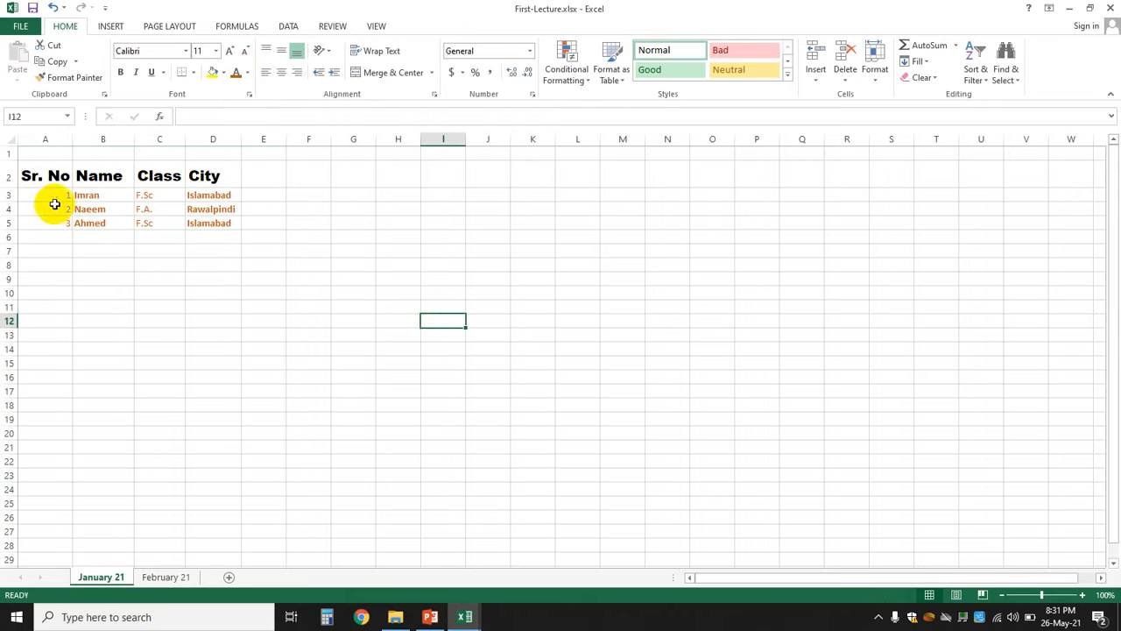
{"action": "left_click_drag", "start_coordinate": [50, 193], "coordinate": [197, 222]}
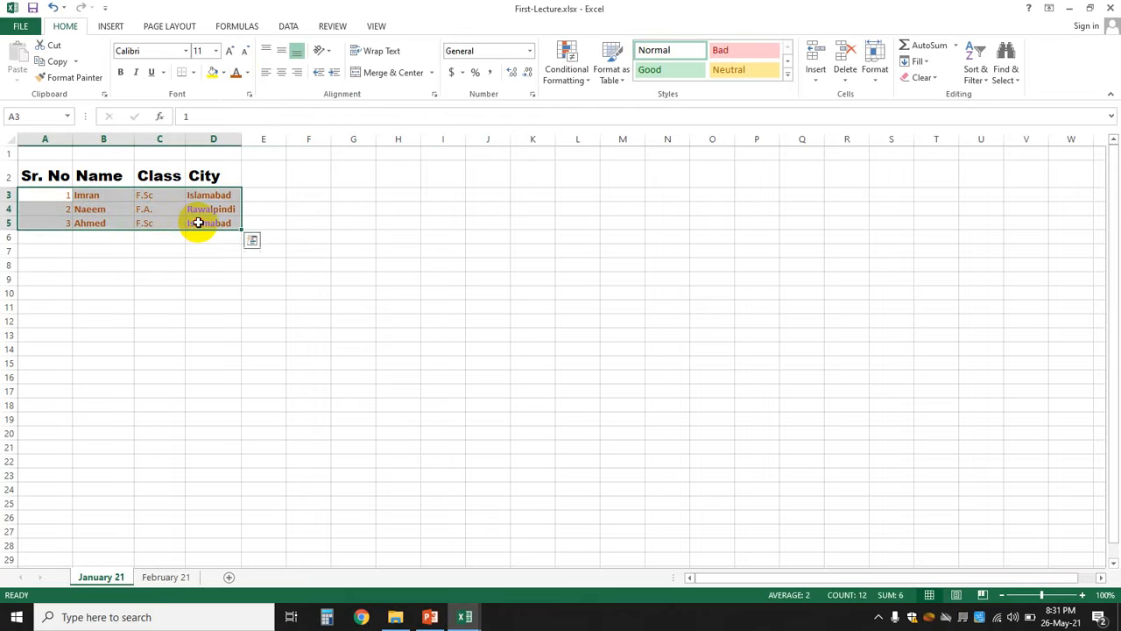
{"action": "left_click", "coordinate": [248, 73]}
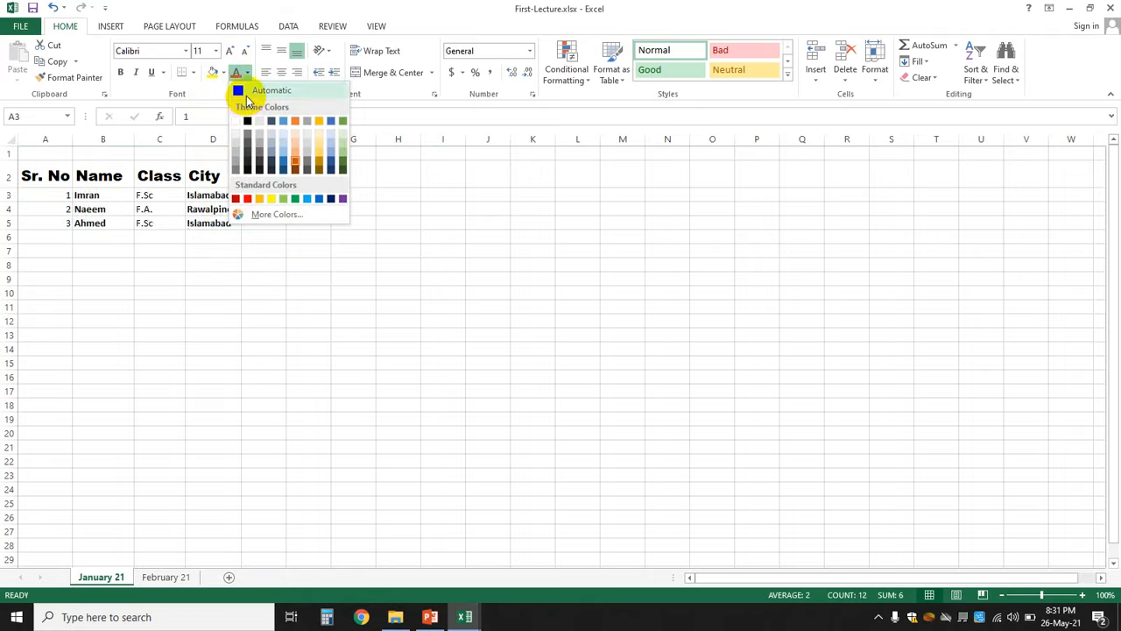
{"action": "left_click", "coordinate": [245, 91]}
{"action": "left_click", "coordinate": [271, 347]}
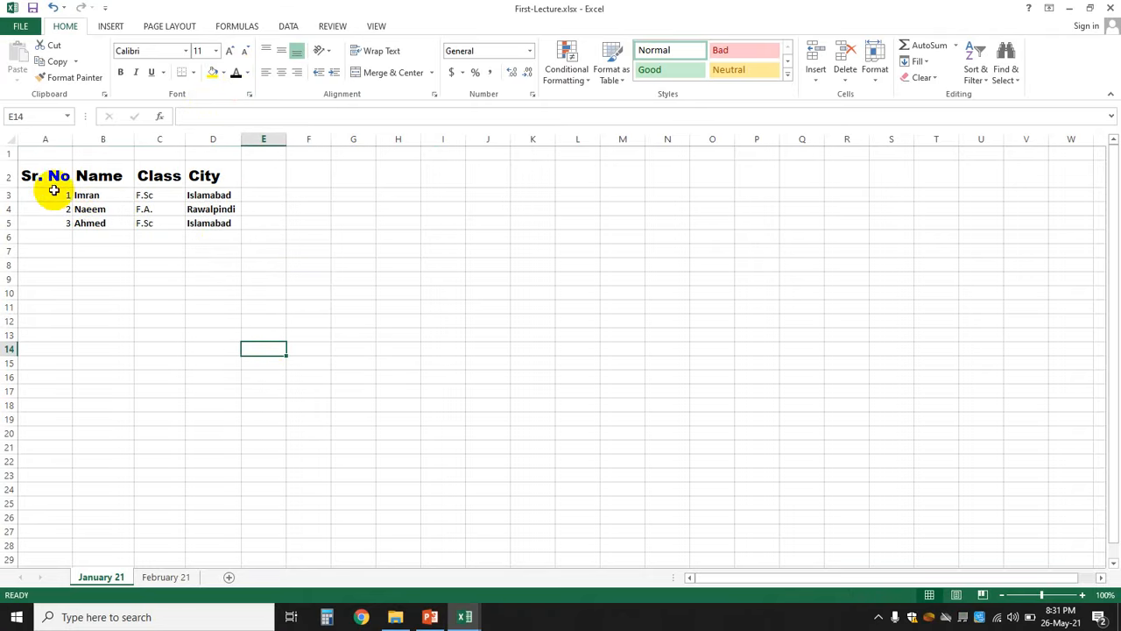
- Fill the A2:D2 header cells with lavender from the More Colors Standard palette
{"action": "left_click_drag", "start_coordinate": [44, 174], "coordinate": [210, 179]}
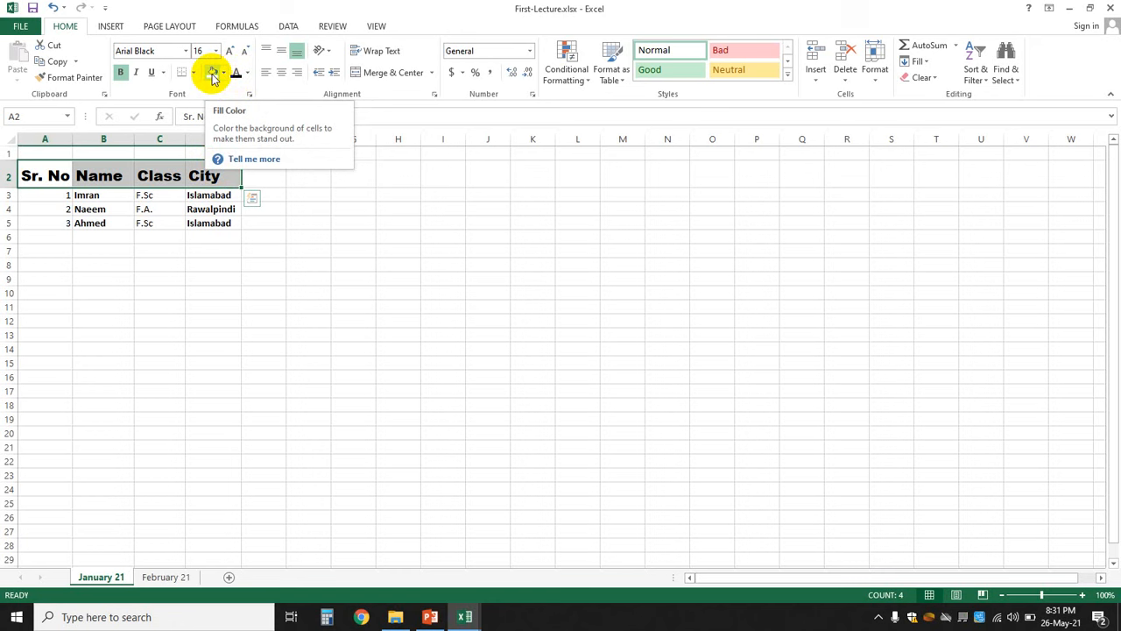
{"action": "left_click", "coordinate": [224, 73]}
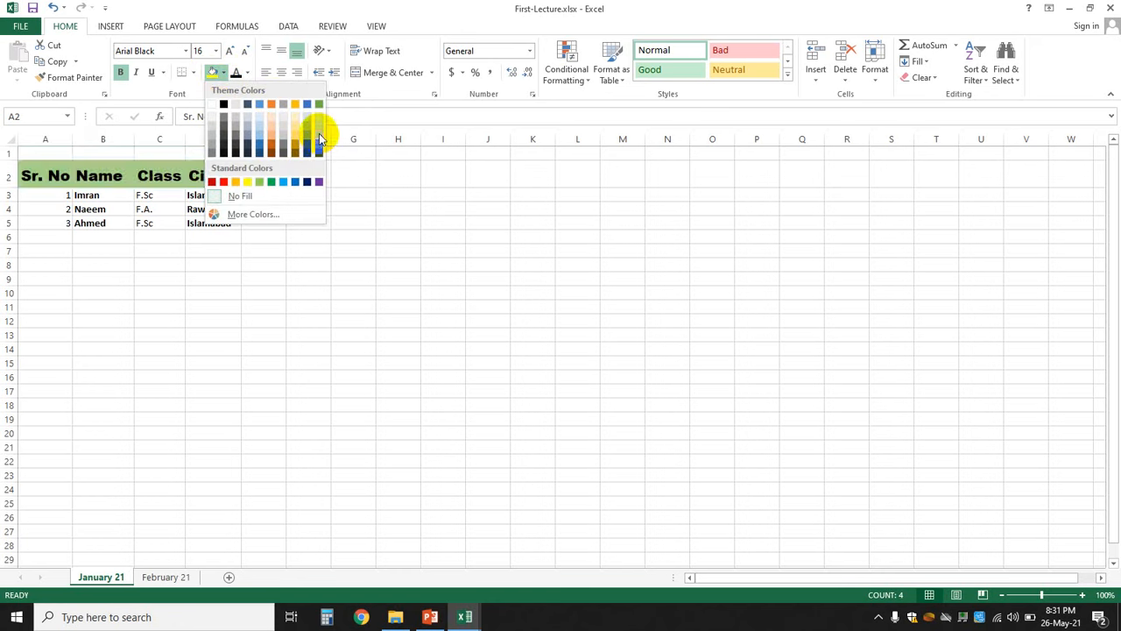
{"action": "left_click", "coordinate": [244, 216]}
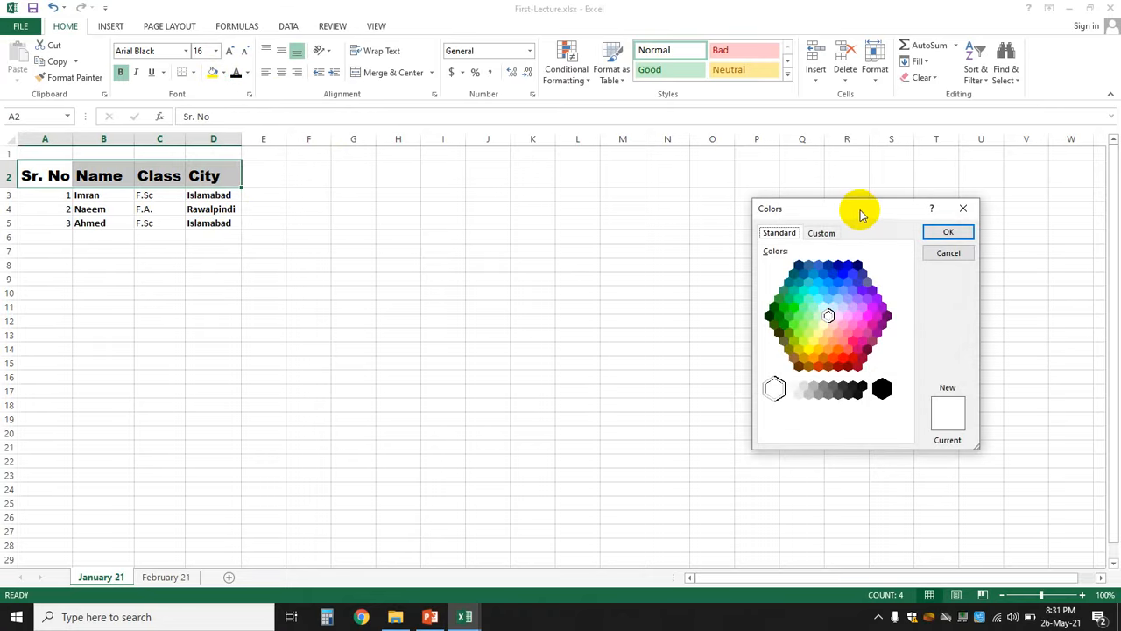
{"action": "left_click_drag", "start_coordinate": [861, 215], "coordinate": [470, 188]}
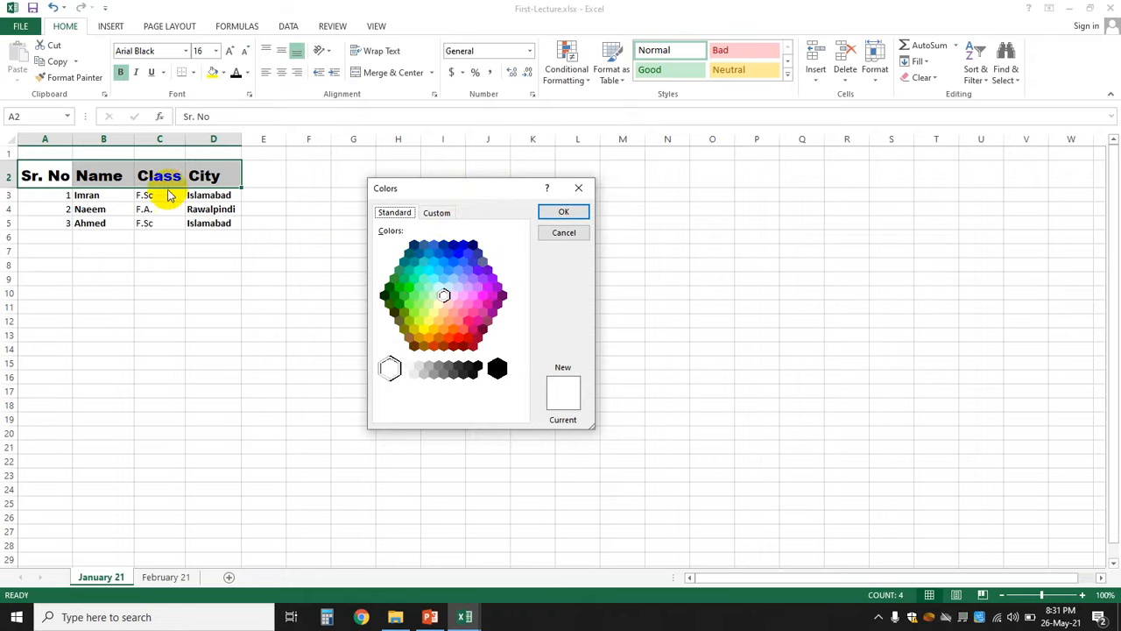
{"action": "left_click", "coordinate": [462, 278]}
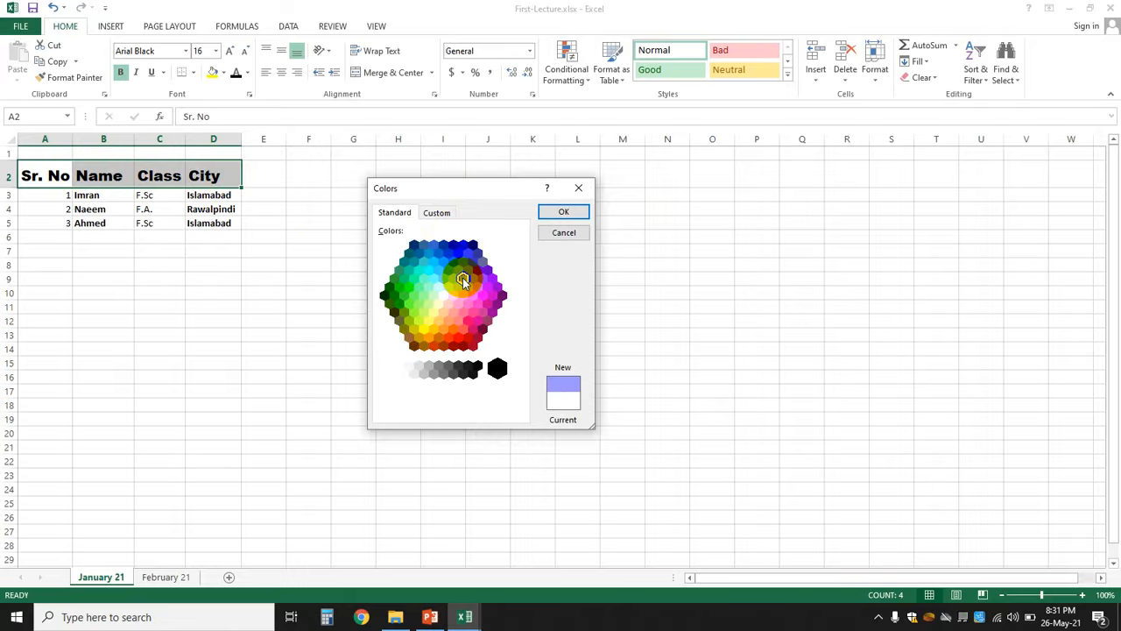
{"action": "left_click", "coordinate": [563, 213]}
{"action": "left_click", "coordinate": [398, 323]}
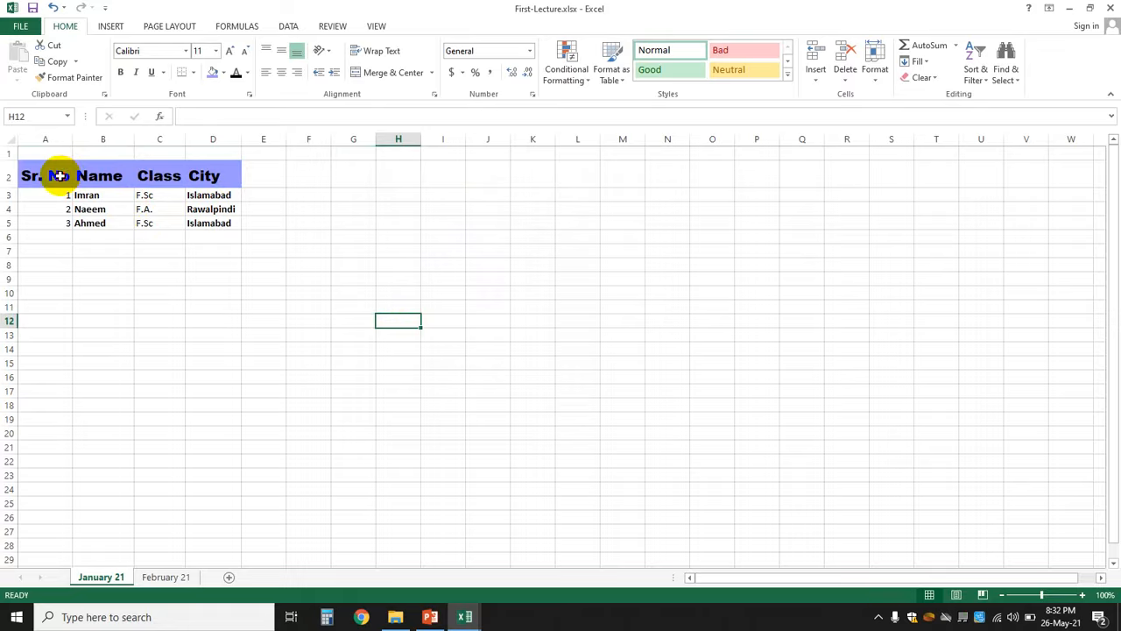
- Change the A2:D2 header fill to Green, Accent 6, Lighter 40%
{"action": "left_click_drag", "start_coordinate": [58, 176], "coordinate": [195, 175]}
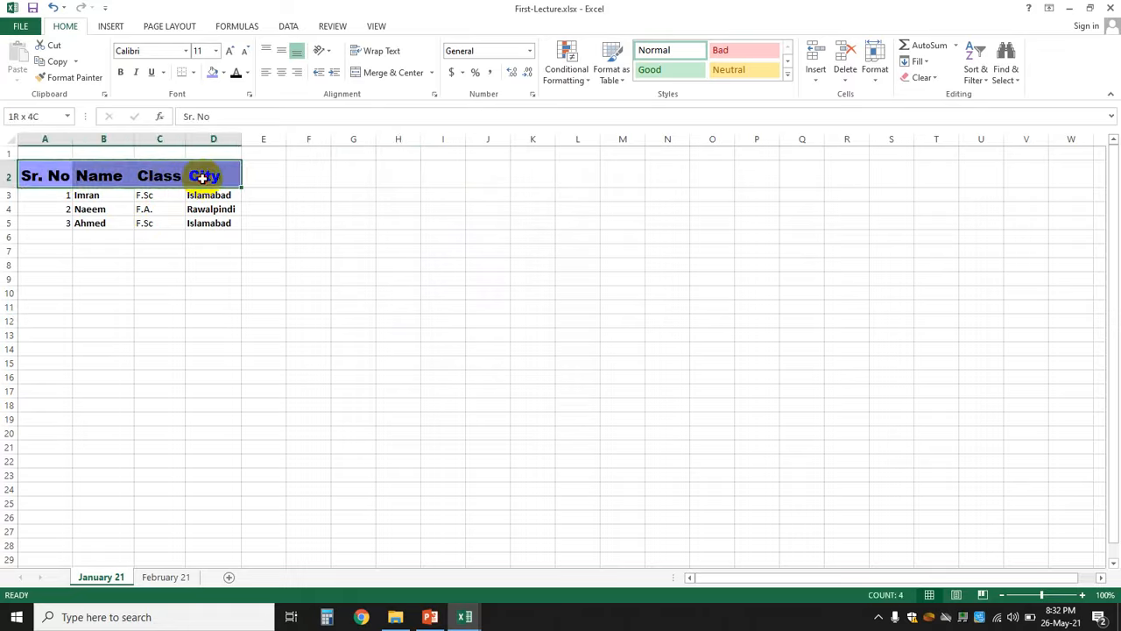
{"action": "left_click", "coordinate": [224, 73]}
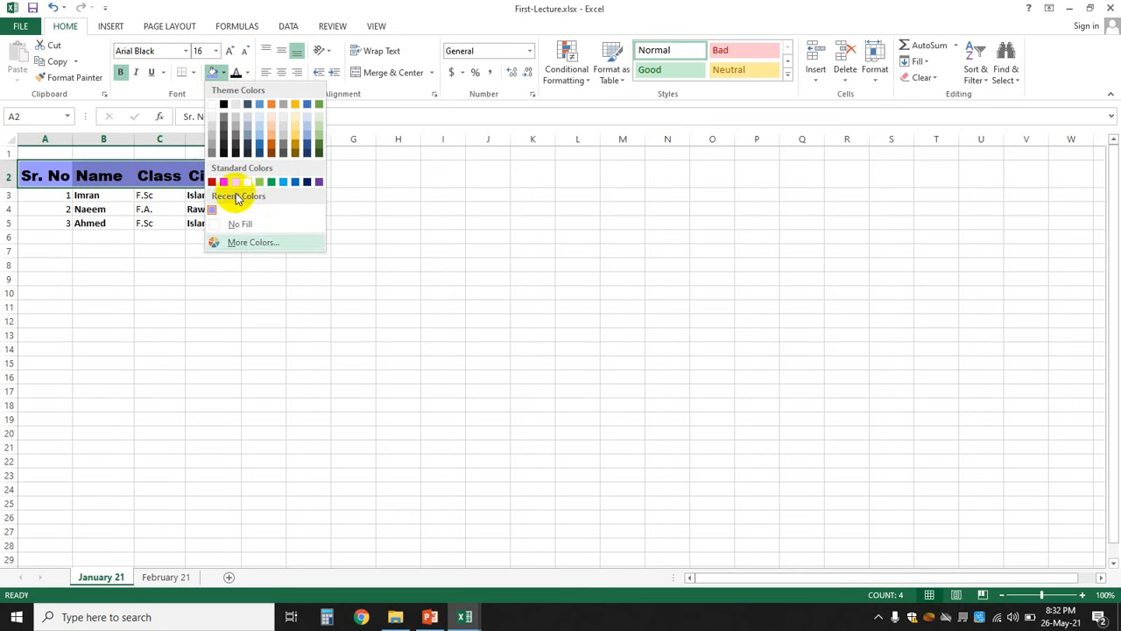
{"action": "left_click", "coordinate": [318, 139]}
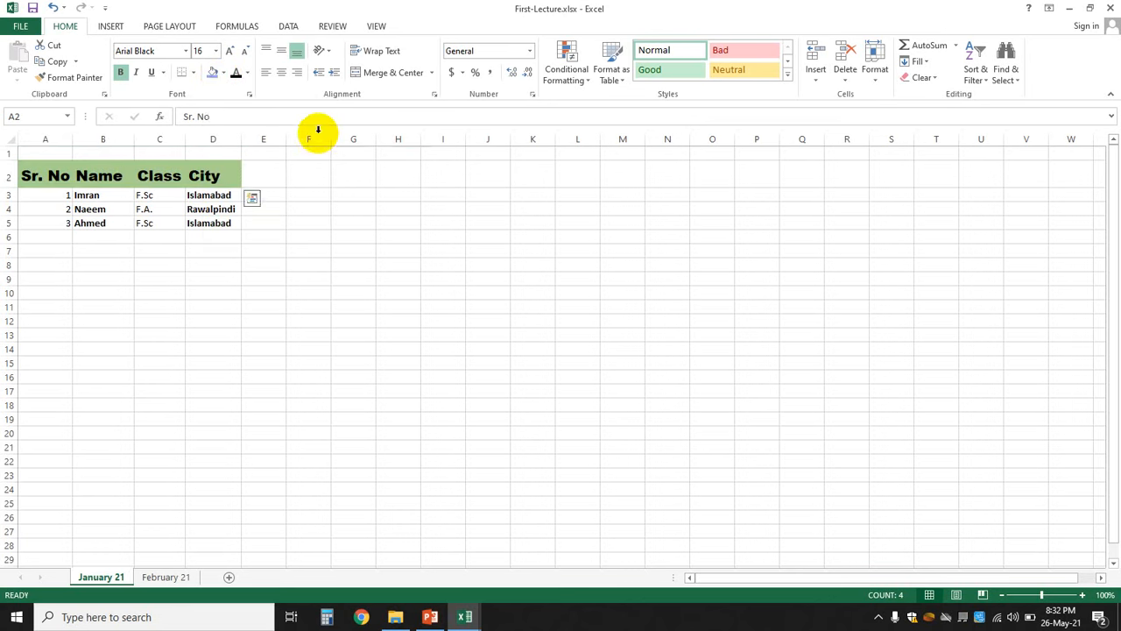
{"action": "left_click", "coordinate": [381, 323]}
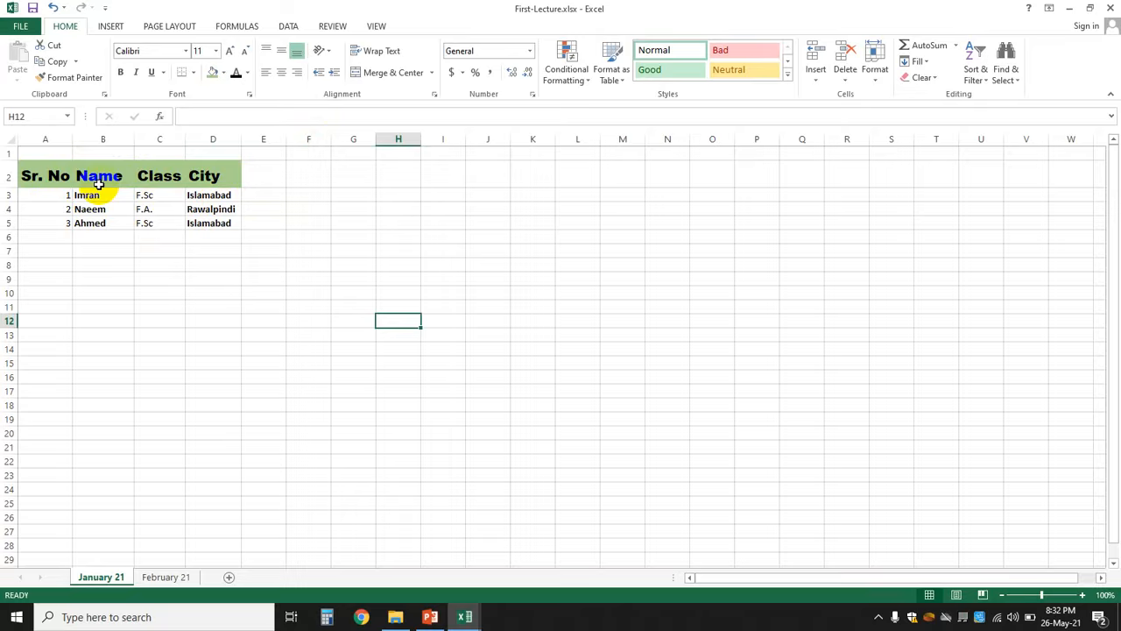
- Apply Outside Borders to the student table range A2:D5
{"action": "left_click", "coordinate": [197, 267]}
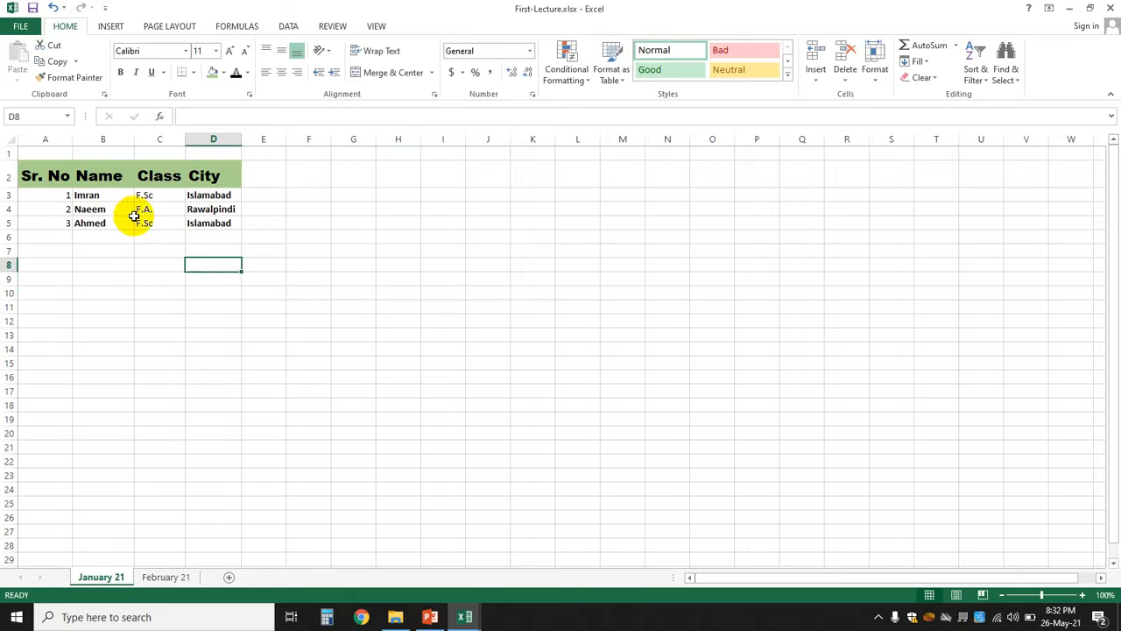
{"action": "left_click", "coordinate": [54, 178]}
{"action": "left_click_drag", "start_coordinate": [54, 178], "coordinate": [211, 223]}
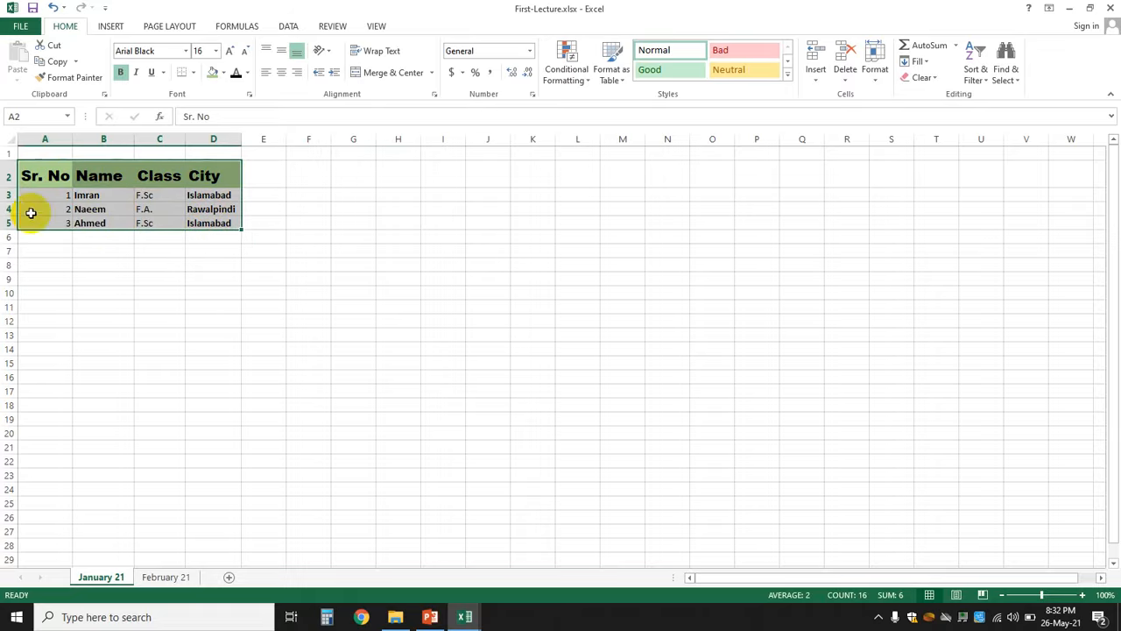
{"action": "left_click", "coordinate": [194, 73]}
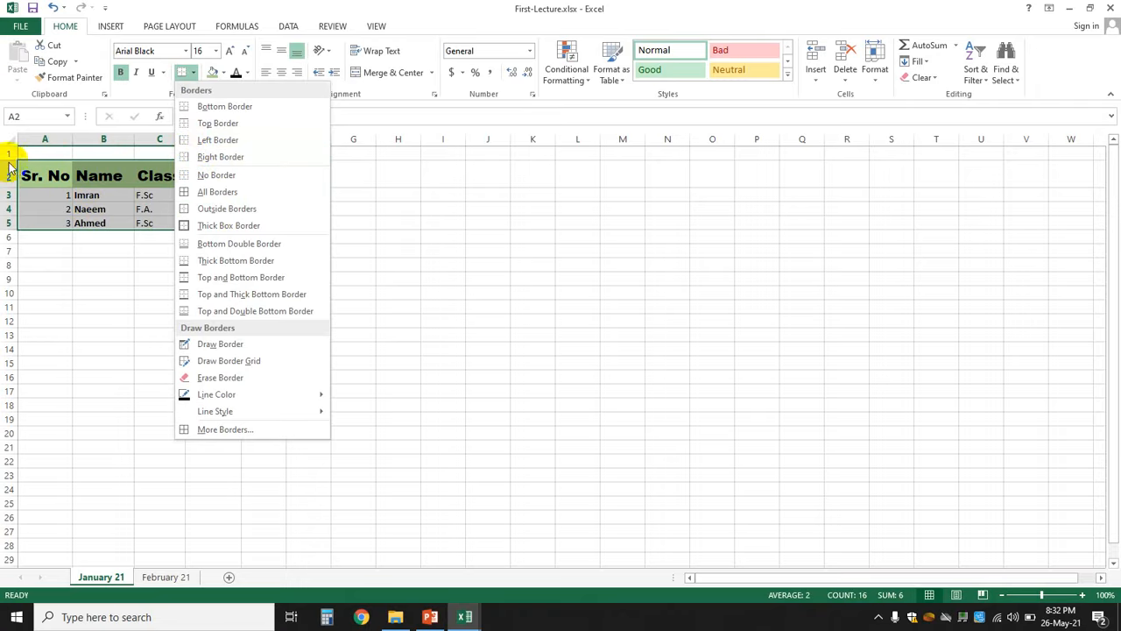
{"action": "left_click", "coordinate": [254, 209]}
{"action": "left_click", "coordinate": [433, 247]}
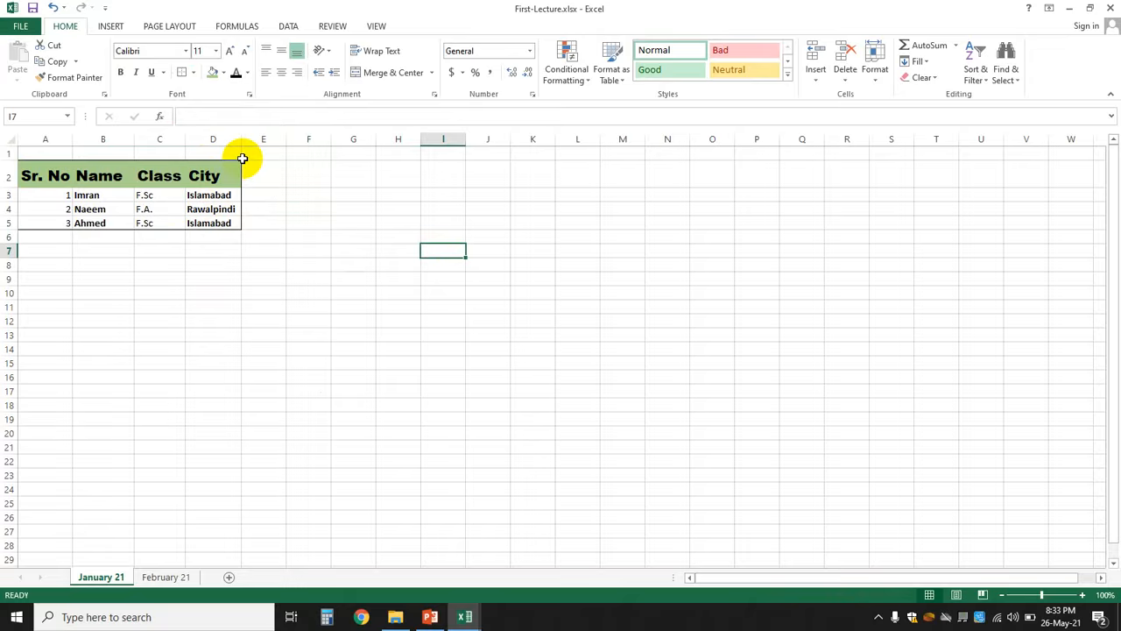
- Apply Outside Borders to the header row A2:D2
{"action": "left_click", "coordinate": [309, 194]}
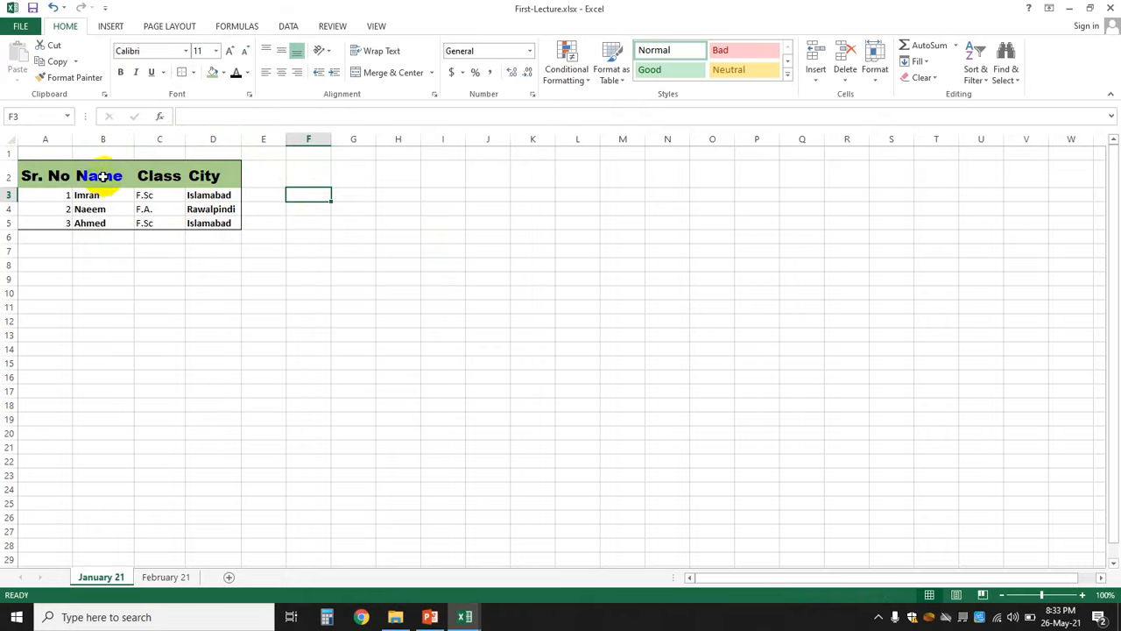
{"action": "left_click_drag", "start_coordinate": [48, 172], "coordinate": [195, 175]}
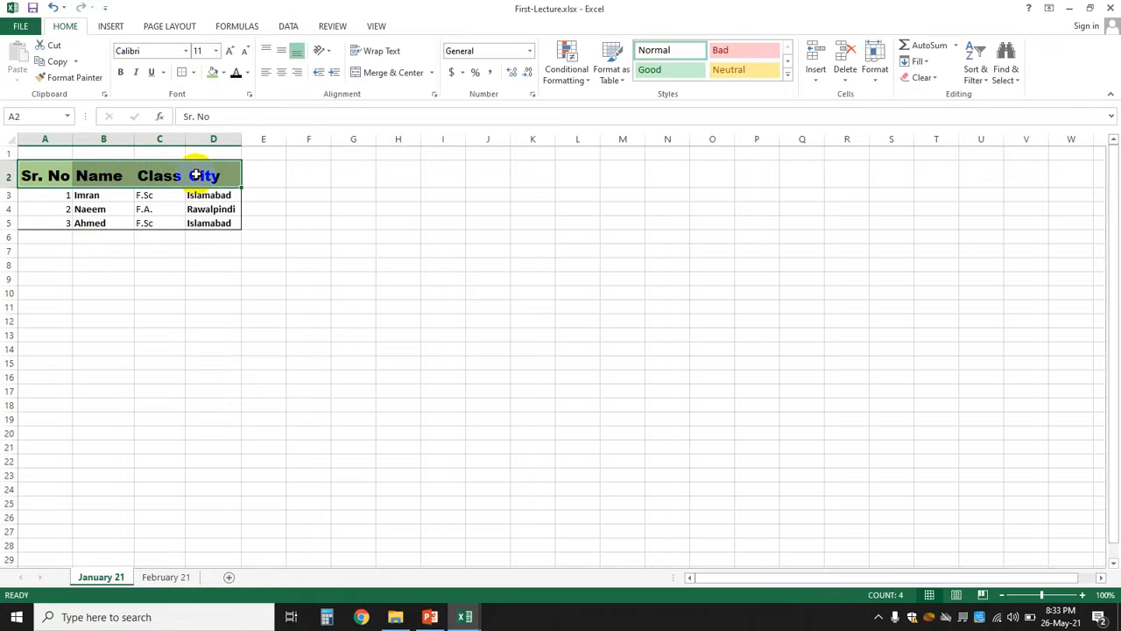
{"action": "left_click", "coordinate": [192, 73]}
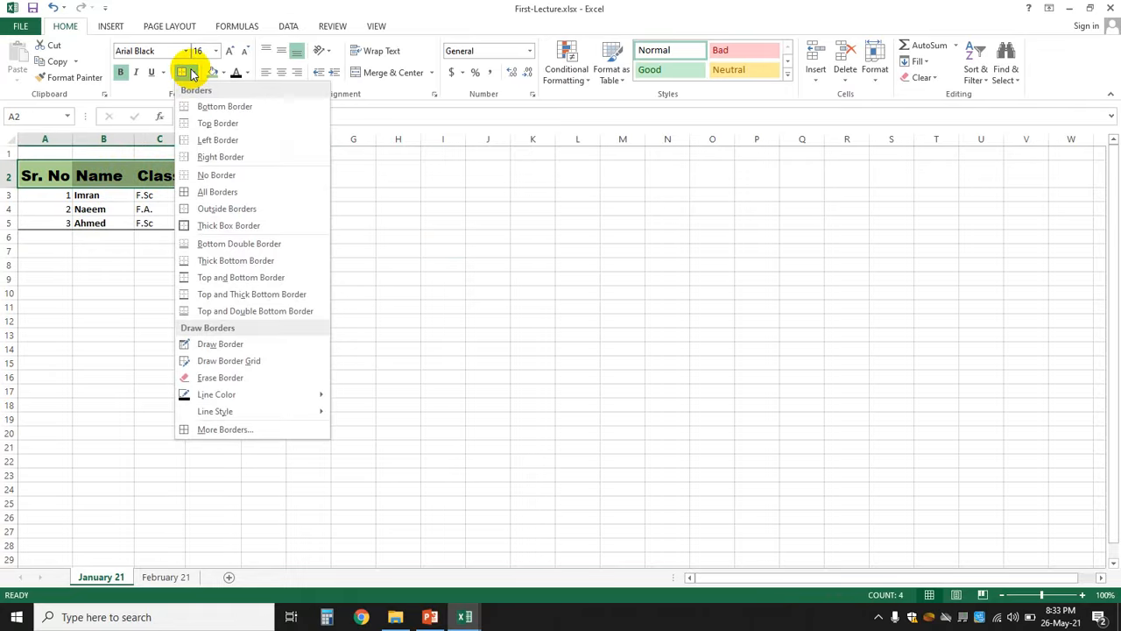
{"action": "left_click", "coordinate": [186, 212]}
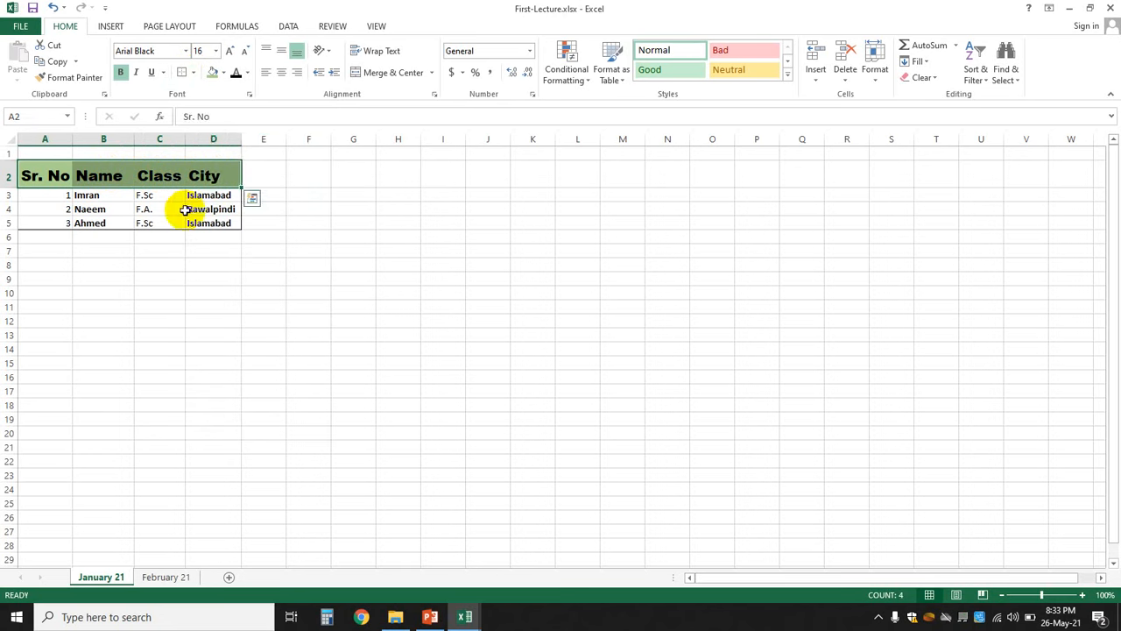
{"action": "left_click", "coordinate": [351, 288]}
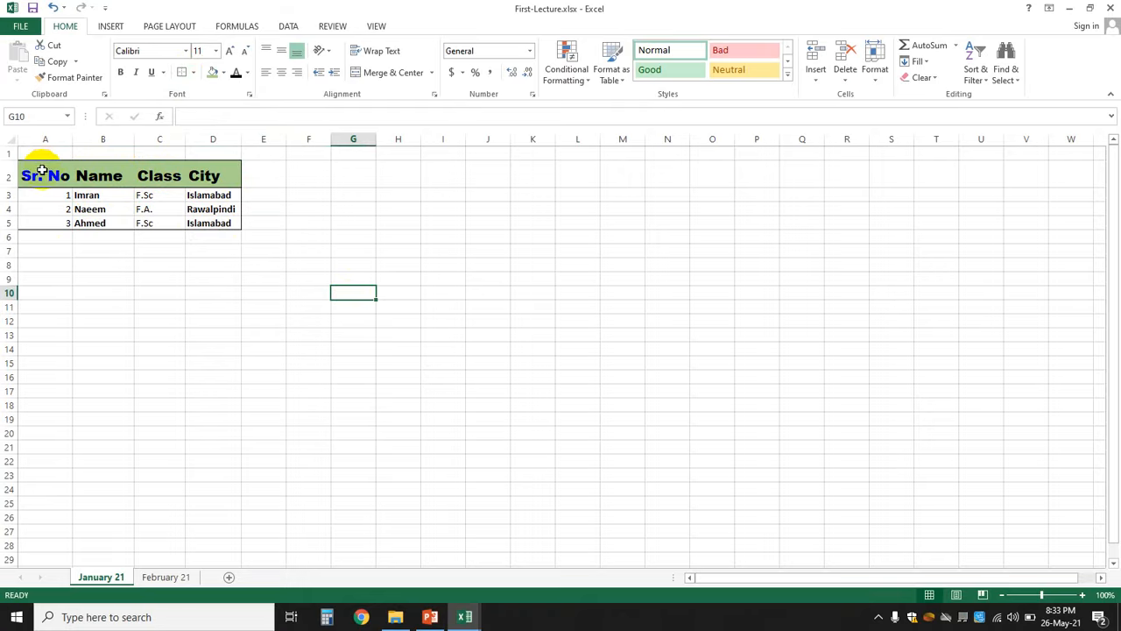
- Apply All Borders to every cell in A2:D5
{"action": "left_click_drag", "start_coordinate": [41, 170], "coordinate": [208, 220]}
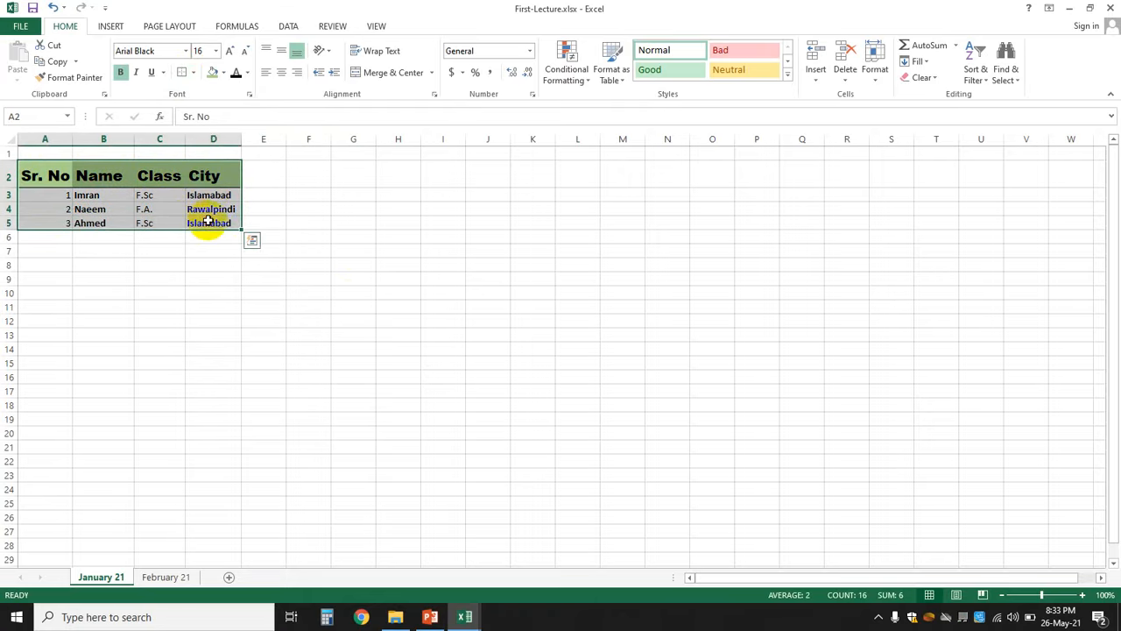
{"action": "left_click", "coordinate": [192, 71]}
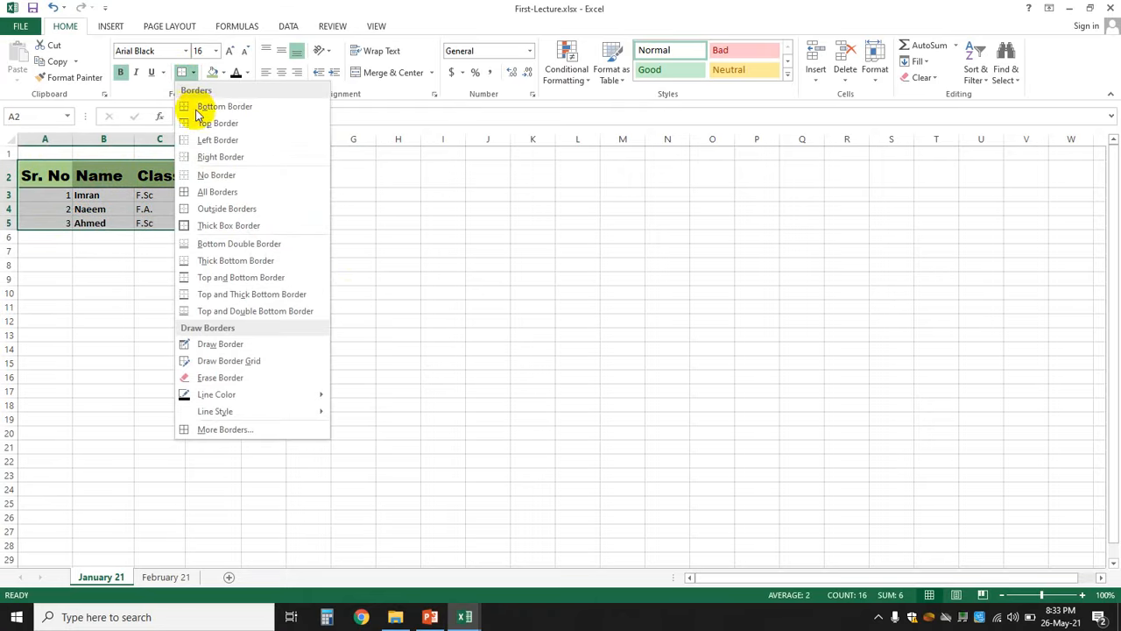
{"action": "left_click", "coordinate": [226, 194]}
{"action": "left_click", "coordinate": [405, 276]}
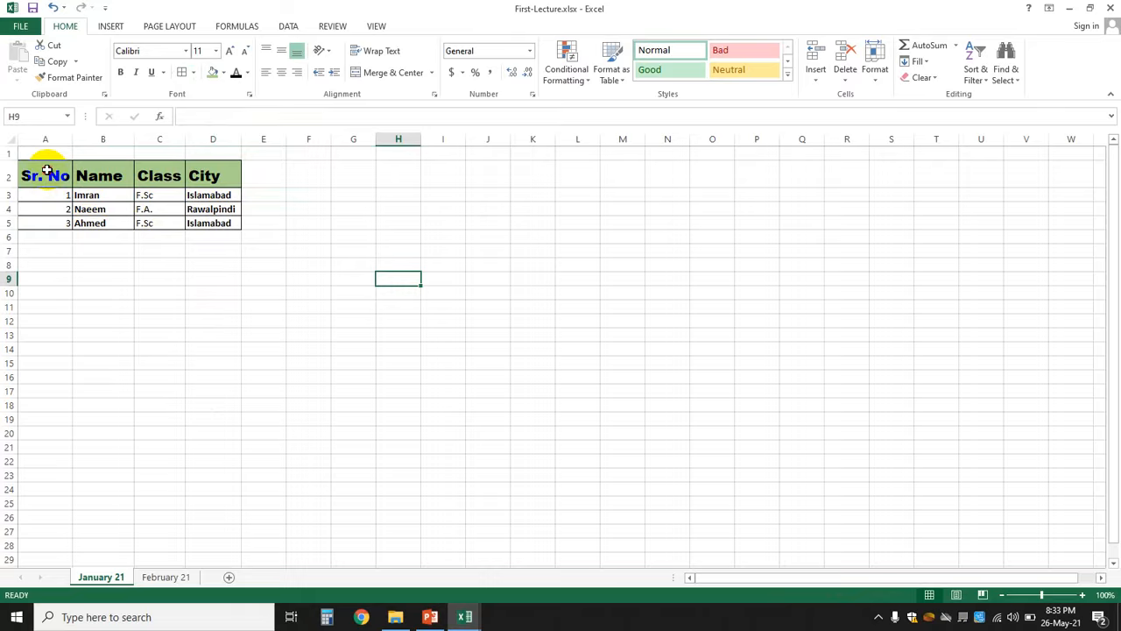
- Give the header row A2:D2 a Thick Box Border
{"action": "left_click_drag", "start_coordinate": [46, 170], "coordinate": [197, 175]}
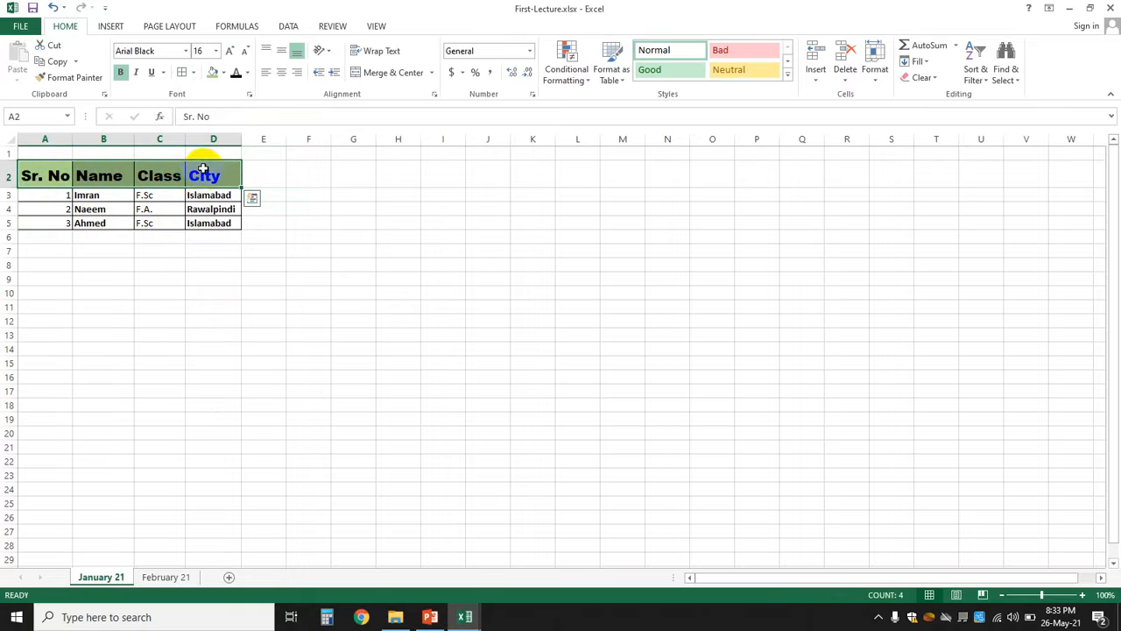
{"action": "left_click", "coordinate": [195, 73]}
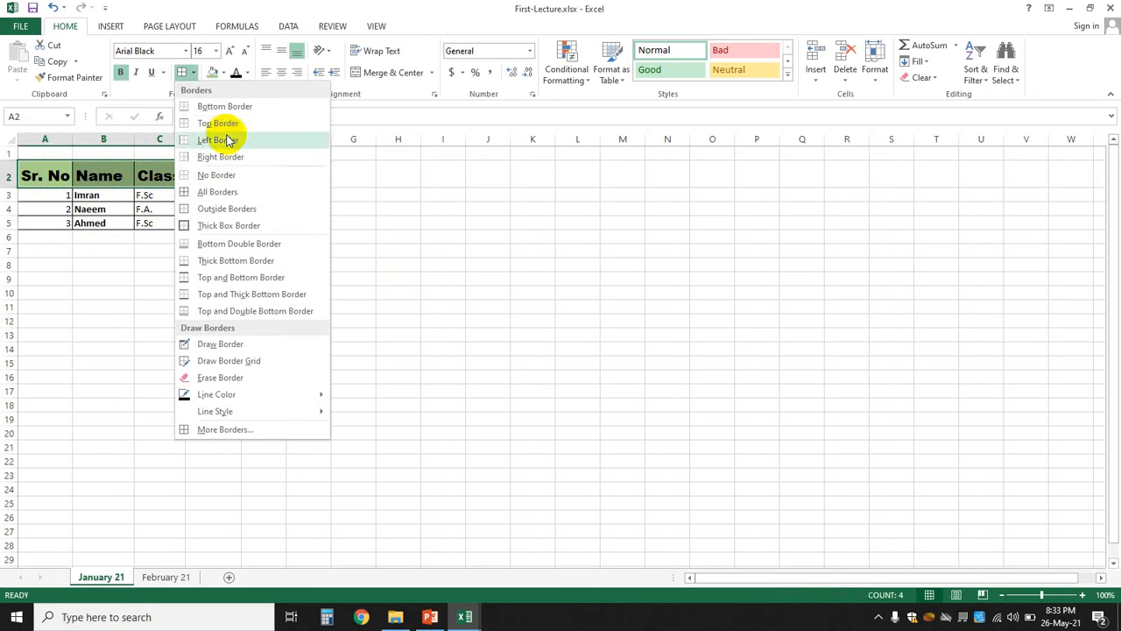
{"action": "left_click", "coordinate": [242, 226]}
{"action": "left_click", "coordinate": [334, 278]}
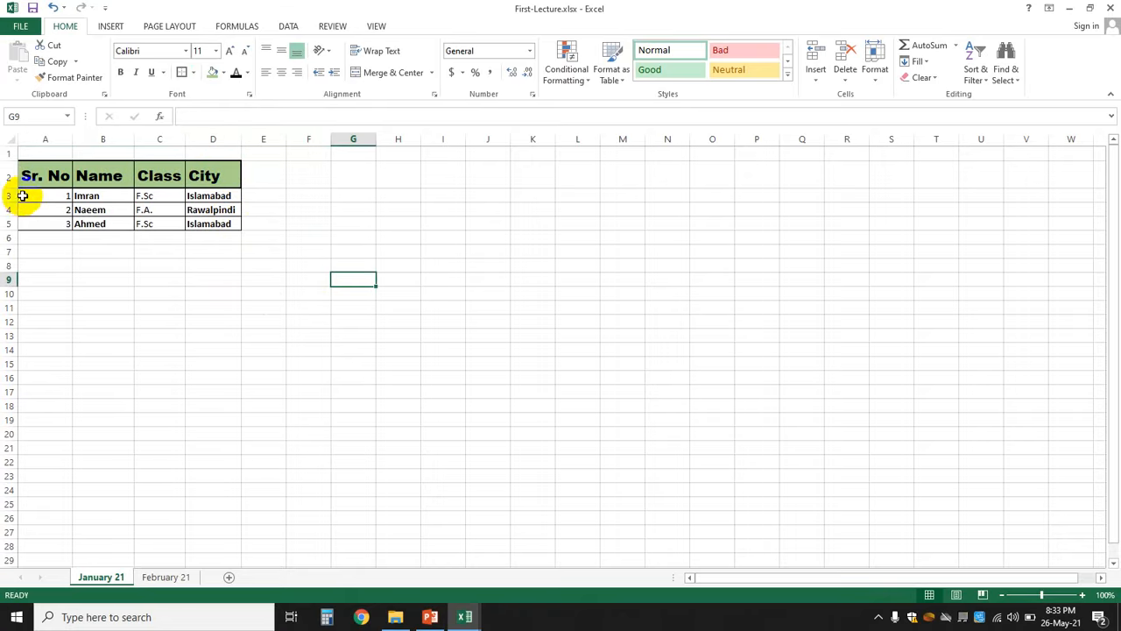
- Reapply the last border style to the data rows A3:D5
{"action": "left_click_drag", "start_coordinate": [22, 196], "coordinate": [199, 224]}
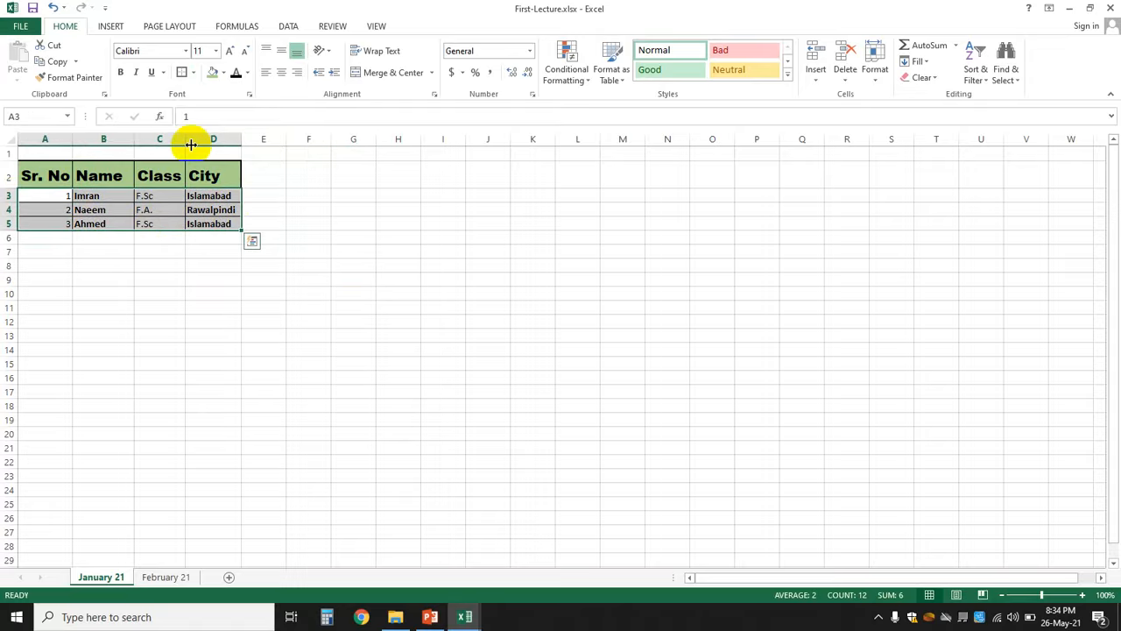
{"action": "left_click", "coordinate": [181, 74]}
{"action": "left_click", "coordinate": [340, 293]}
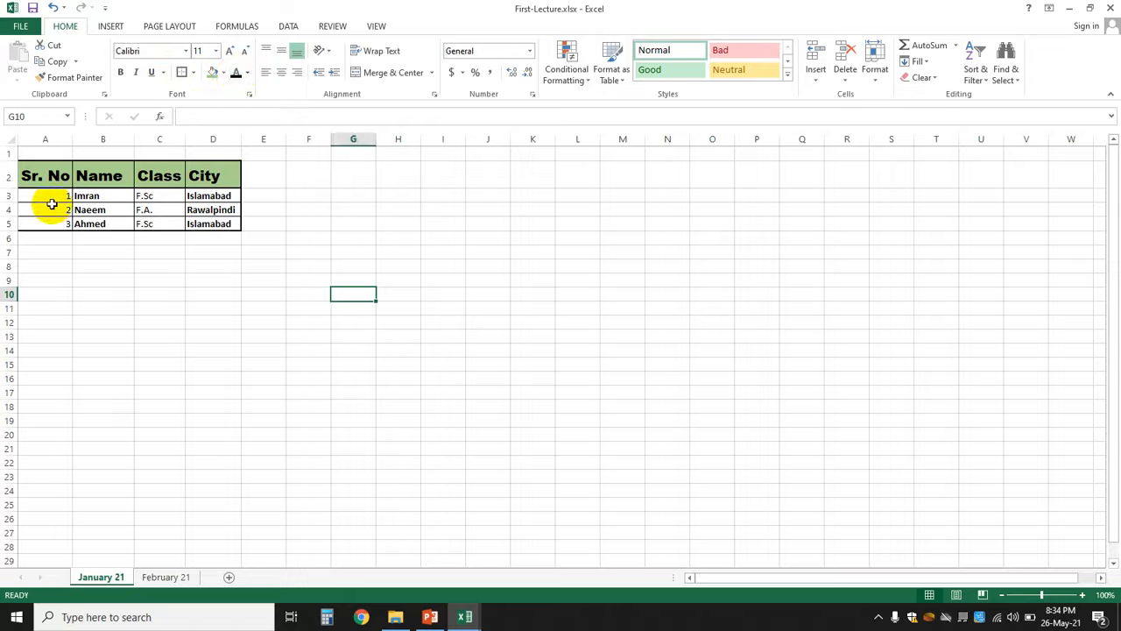
- Shrink the A2:D2 header font to 11, enlarge it to 18, then settle on 14 pt
{"action": "left_click_drag", "start_coordinate": [53, 175], "coordinate": [188, 176]}
{"action": "left_click_drag", "start_coordinate": [197, 177], "coordinate": [198, 175]}
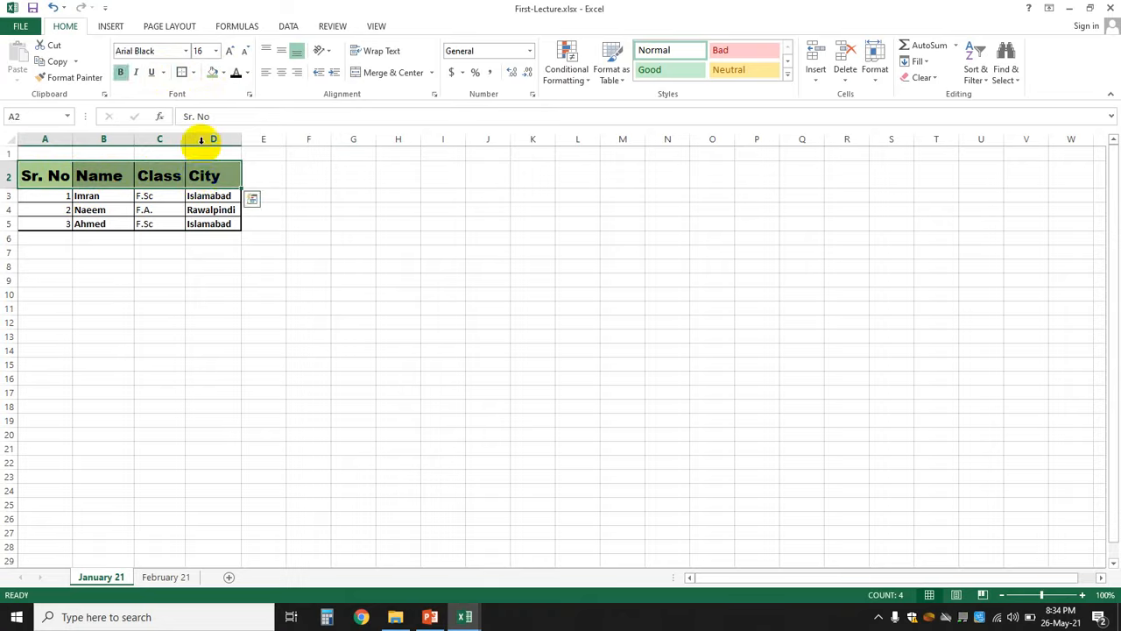
{"action": "left_click", "coordinate": [246, 54]}
{"action": "left_click", "coordinate": [245, 54]}
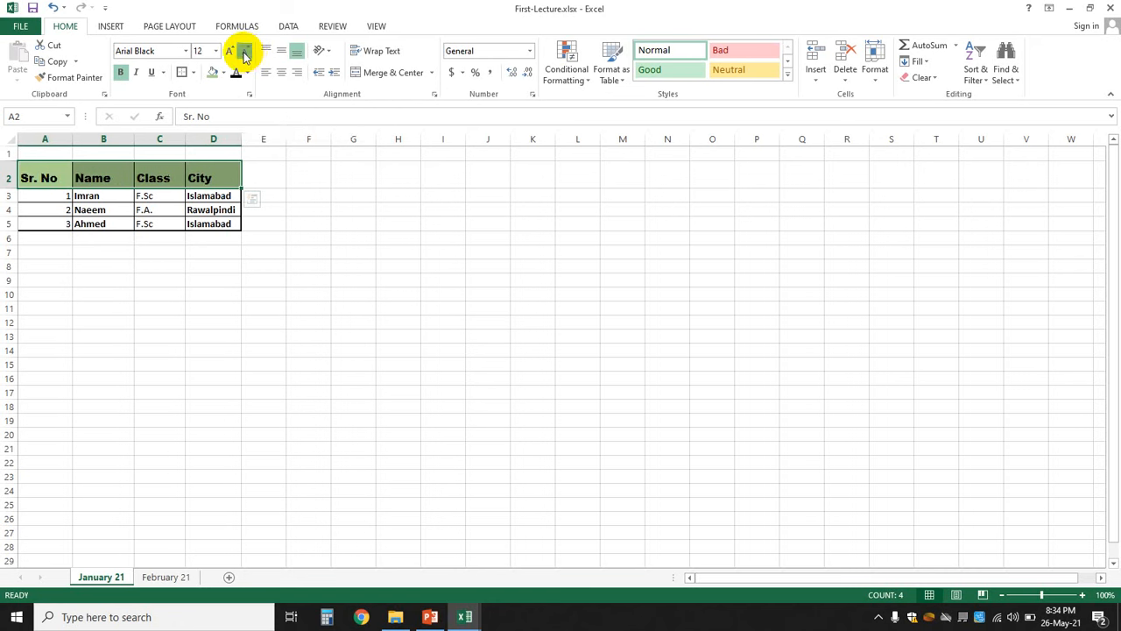
{"action": "left_click", "coordinate": [245, 54]}
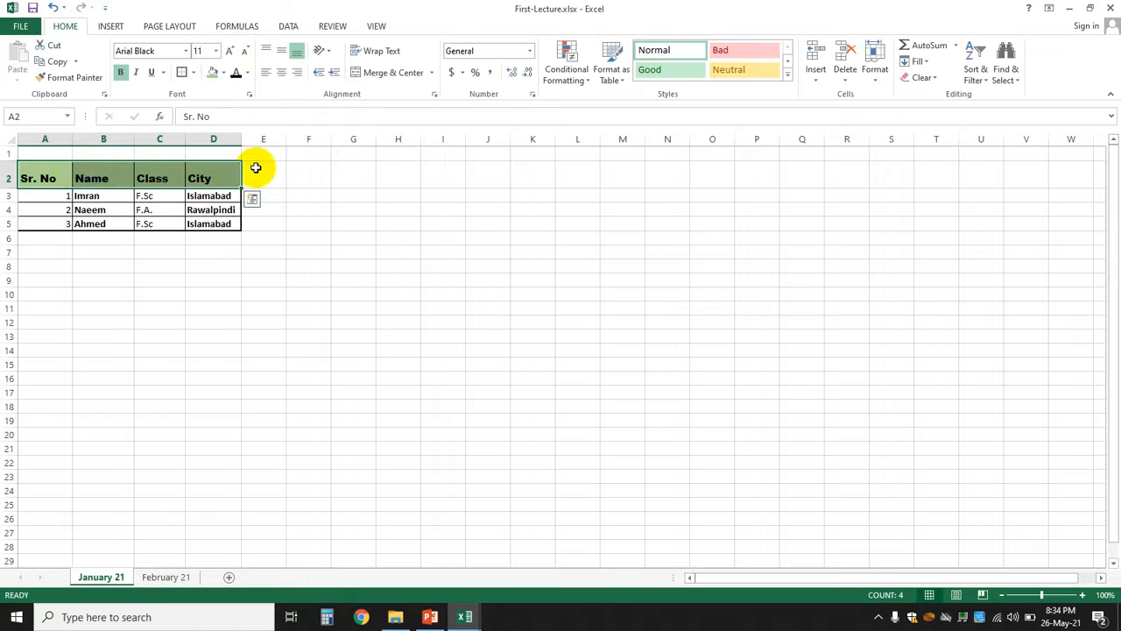
{"action": "left_click", "coordinate": [231, 52]}
{"action": "left_click", "coordinate": [230, 53]}
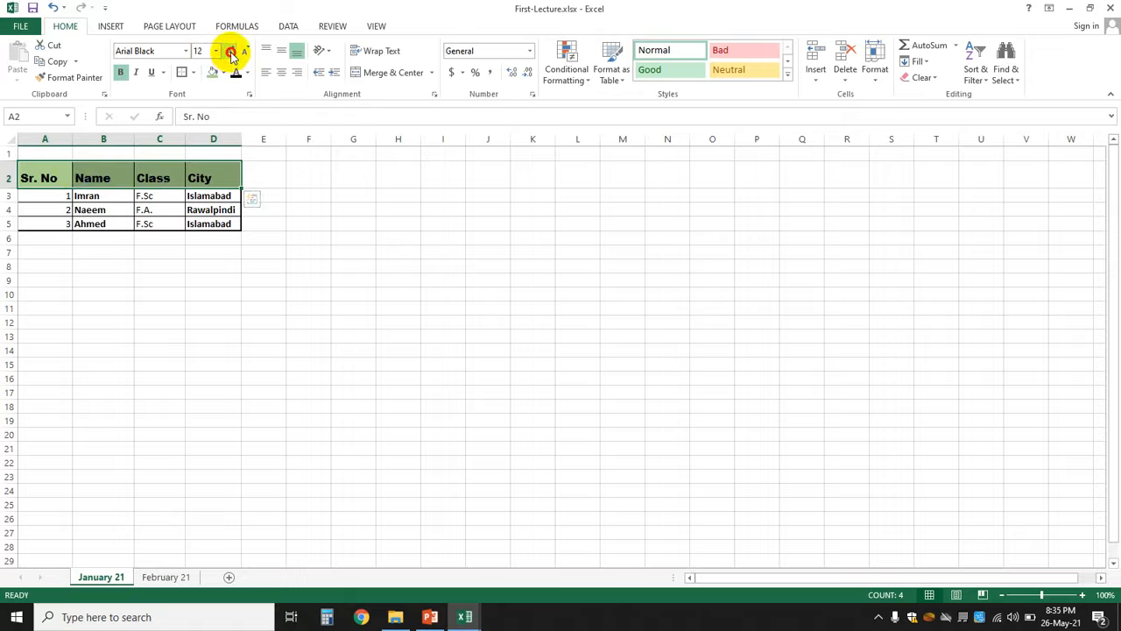
{"action": "left_click", "coordinate": [231, 53]}
{"action": "left_click", "coordinate": [230, 52]}
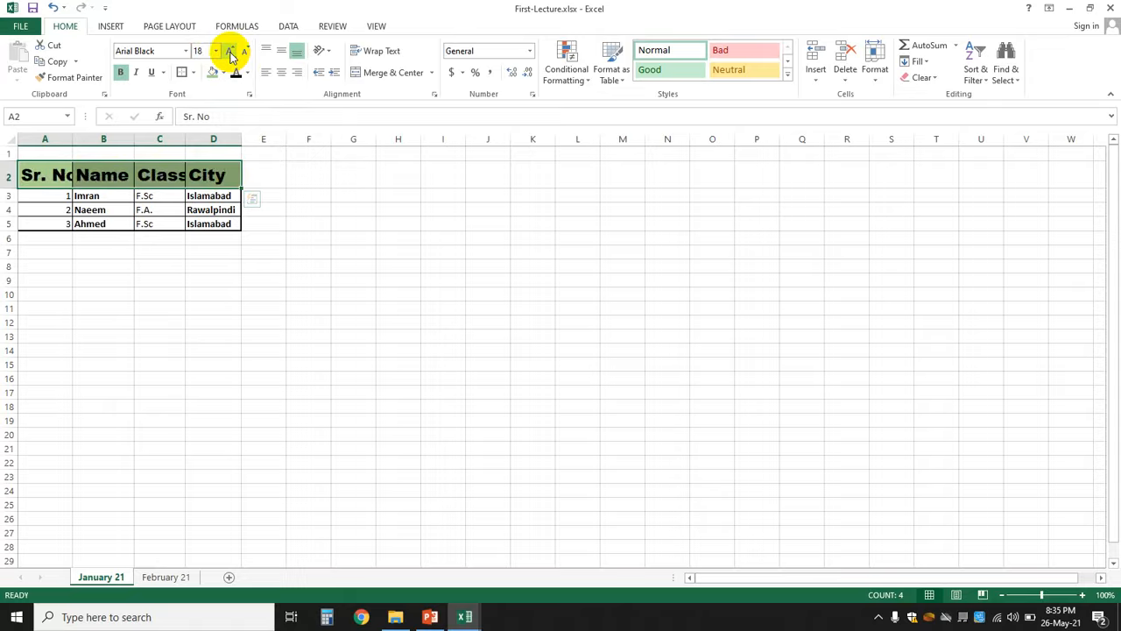
{"action": "left_click", "coordinate": [245, 52]}
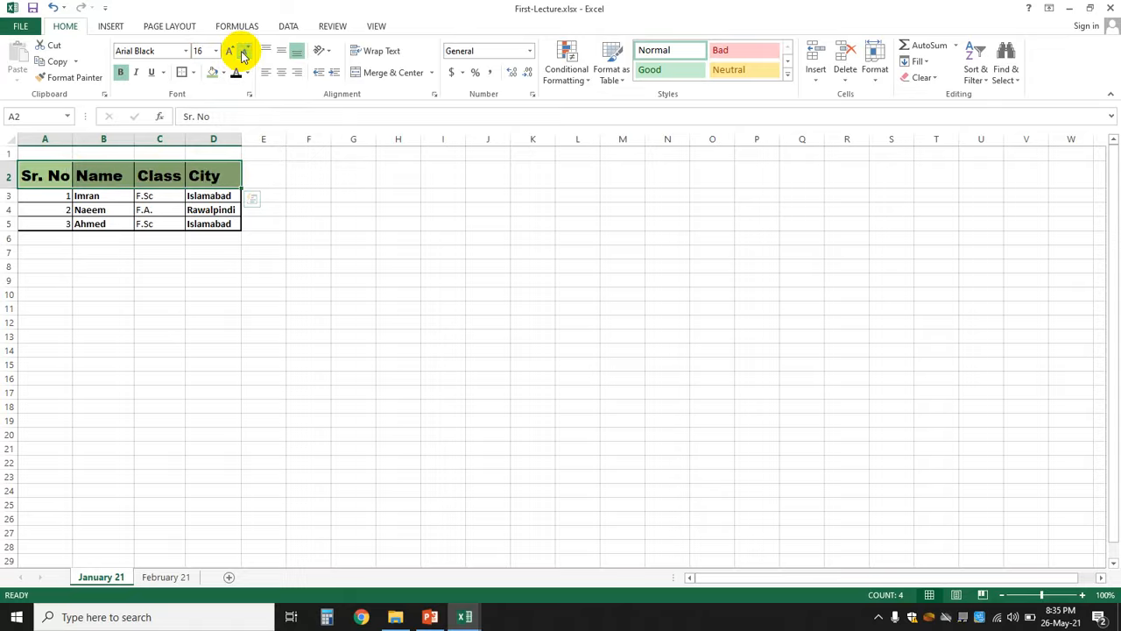
{"action": "left_click", "coordinate": [245, 52]}
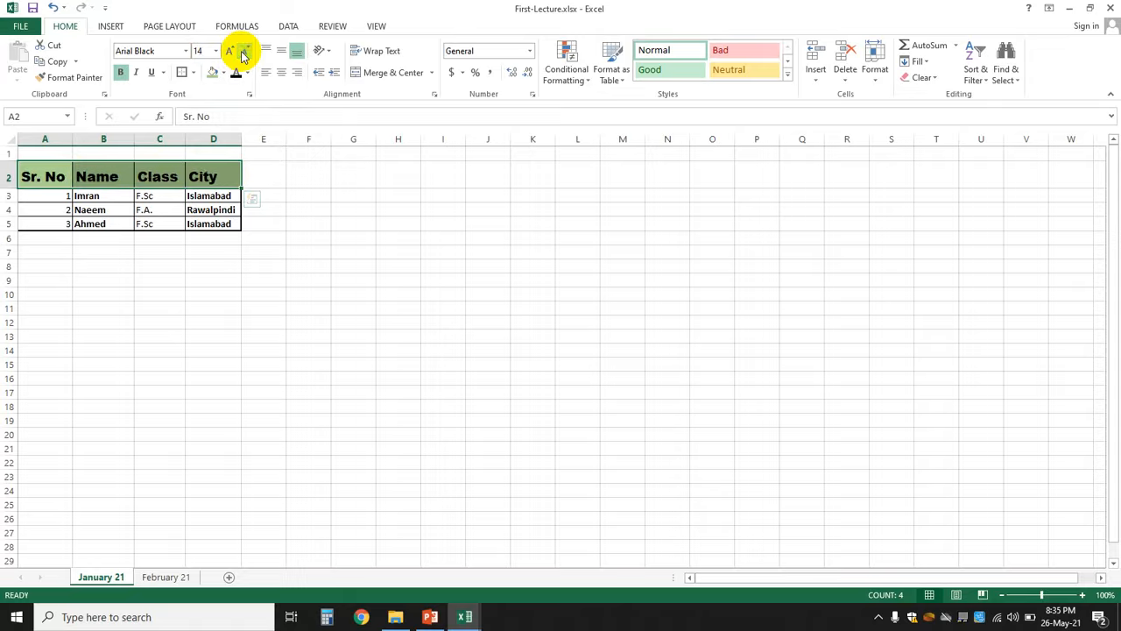
{"action": "left_click", "coordinate": [295, 198]}
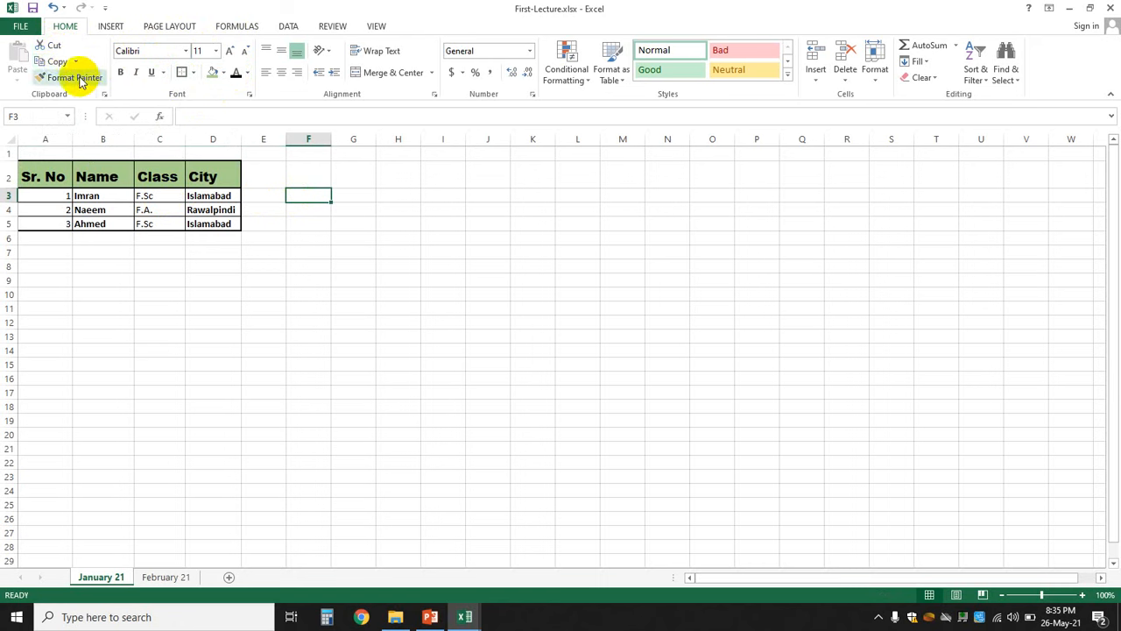
- Enter the labels Sr. No, Name, Class and City across cells A9:D9
{"action": "left_click", "coordinate": [318, 280]}
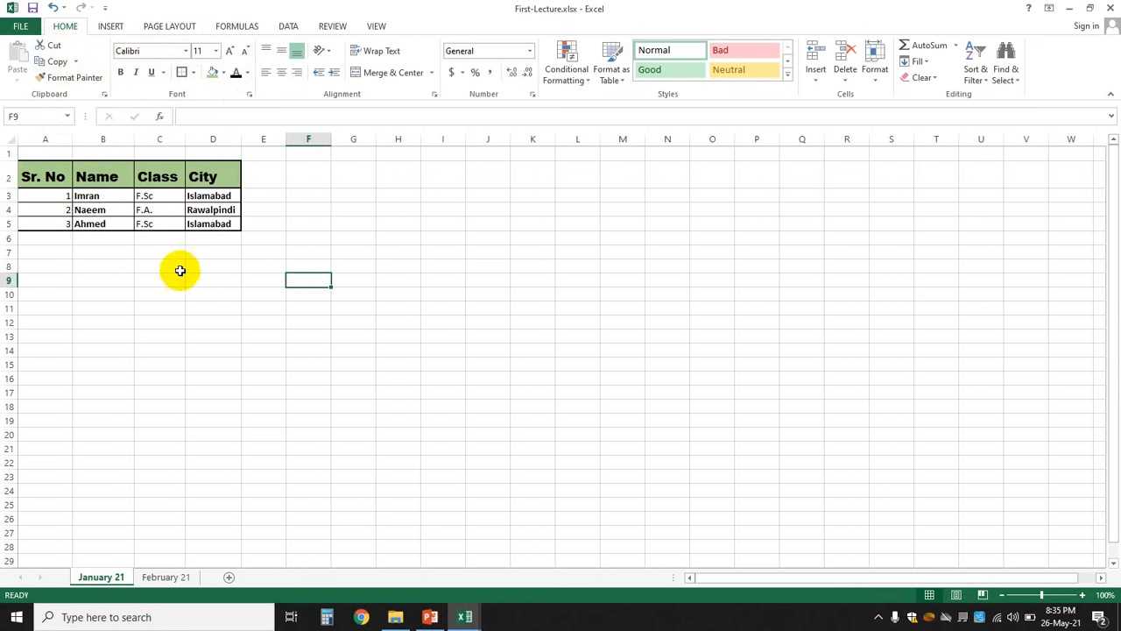
{"action": "left_click", "coordinate": [56, 278]}
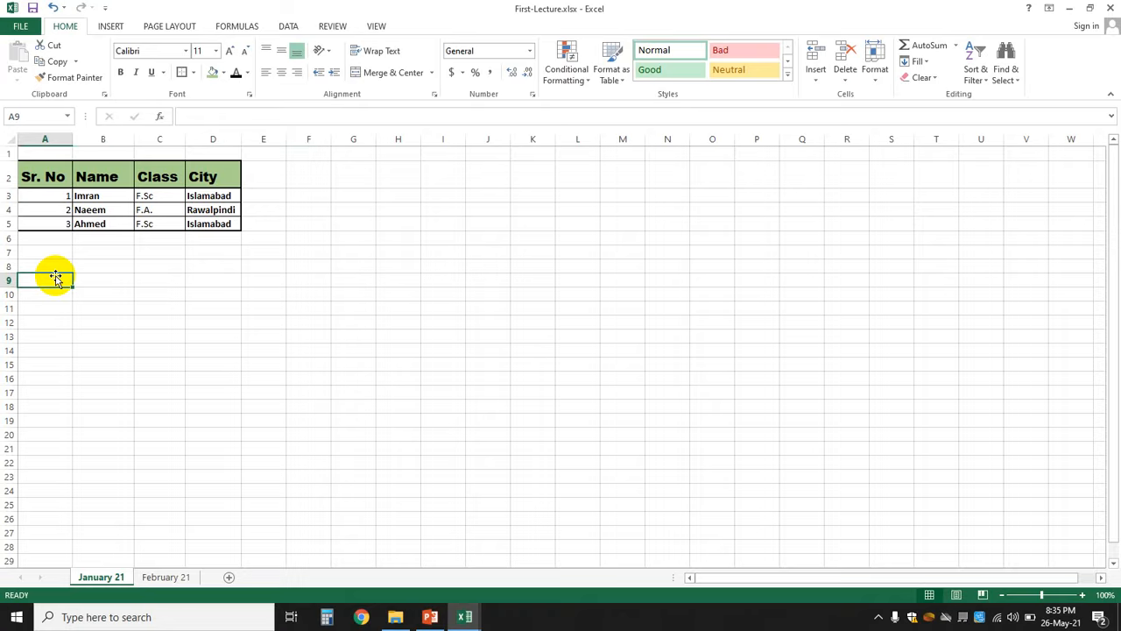
{"action": "type", "text": "Sr. N"}
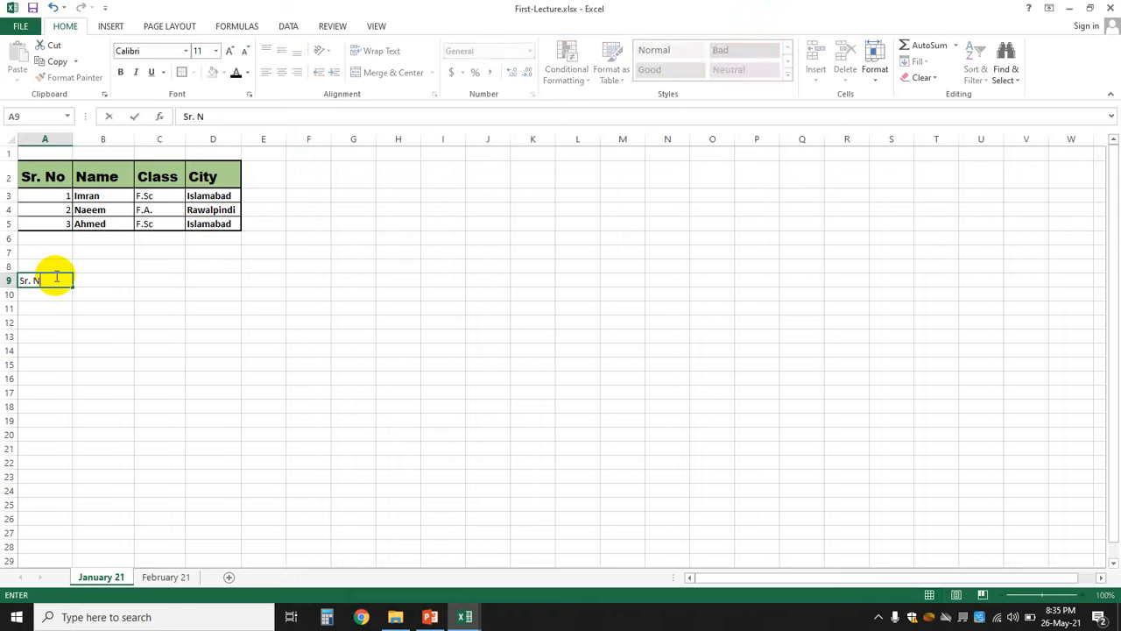
{"action": "type", "text": "o"}
{"action": "key", "text": "Tab"}
{"action": "type", "text": "Name"}
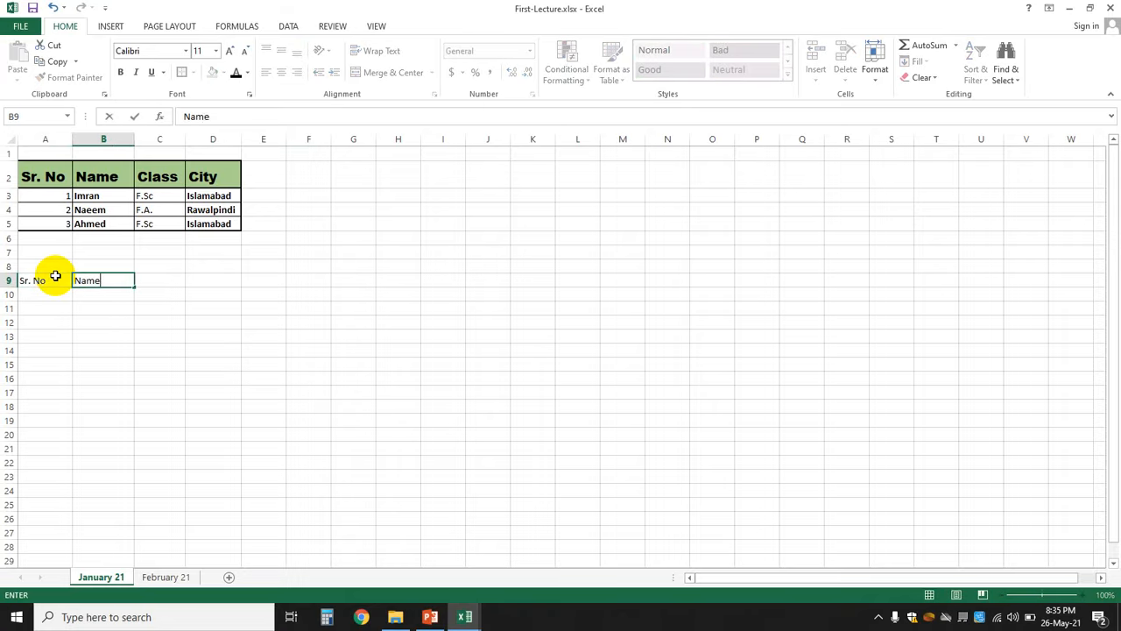
{"action": "key", "text": "Tab"}
{"action": "type", "text": "Class"}
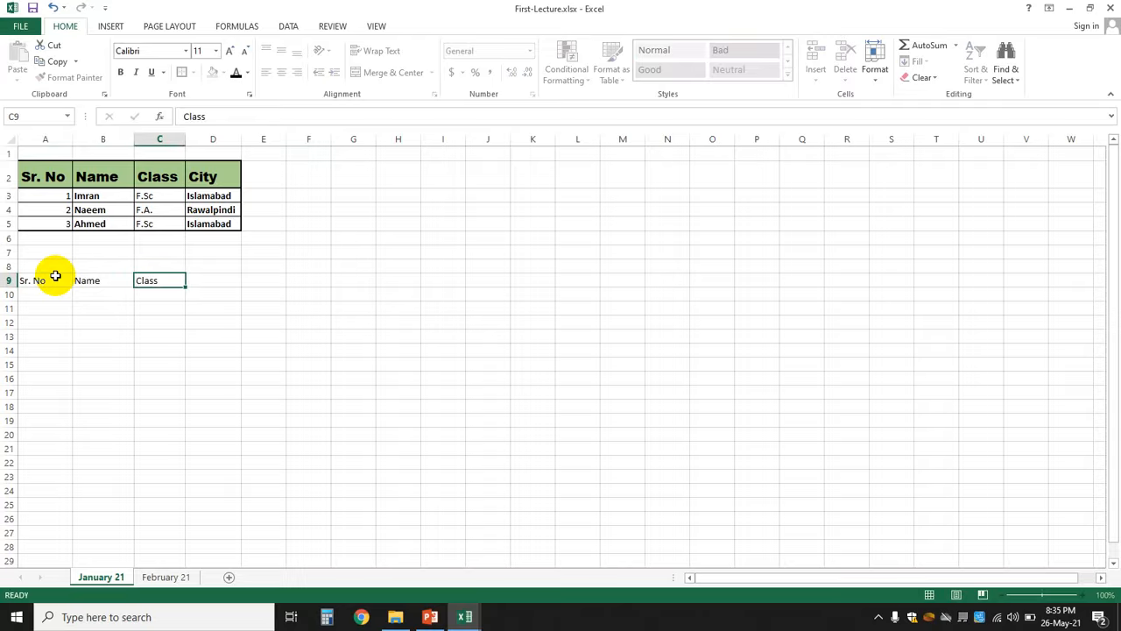
{"action": "key", "text": "Tab"}
{"action": "type", "text": "City"}
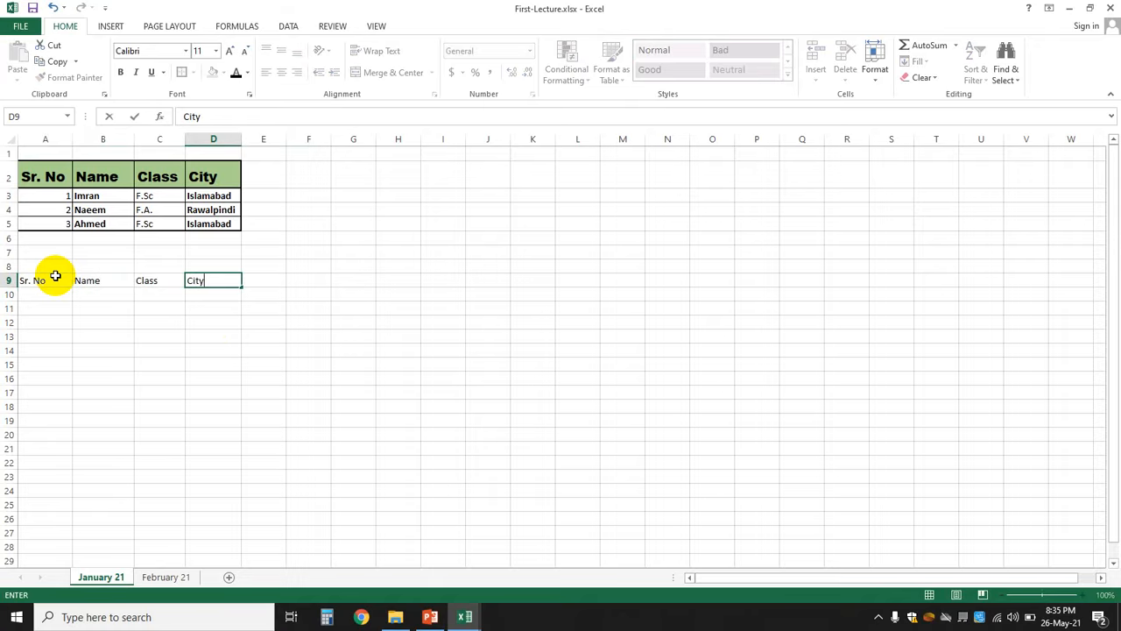
{"action": "left_click", "coordinate": [335, 376]}
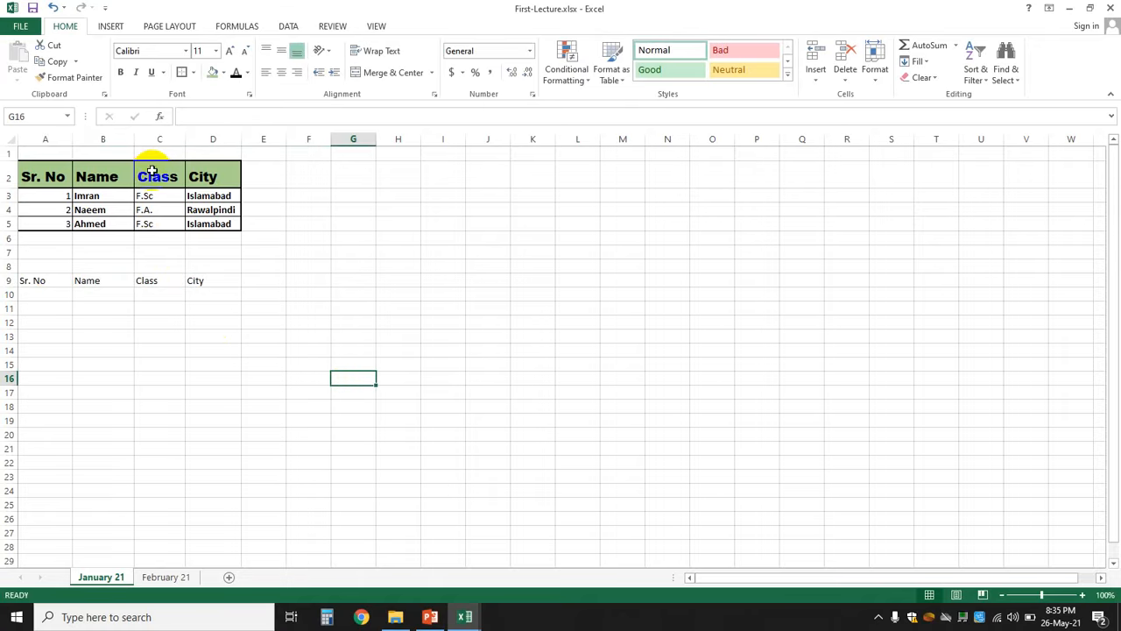
- Copy the A2 header formatting onto A9:D9 with Format Painter
{"action": "left_click", "coordinate": [41, 177]}
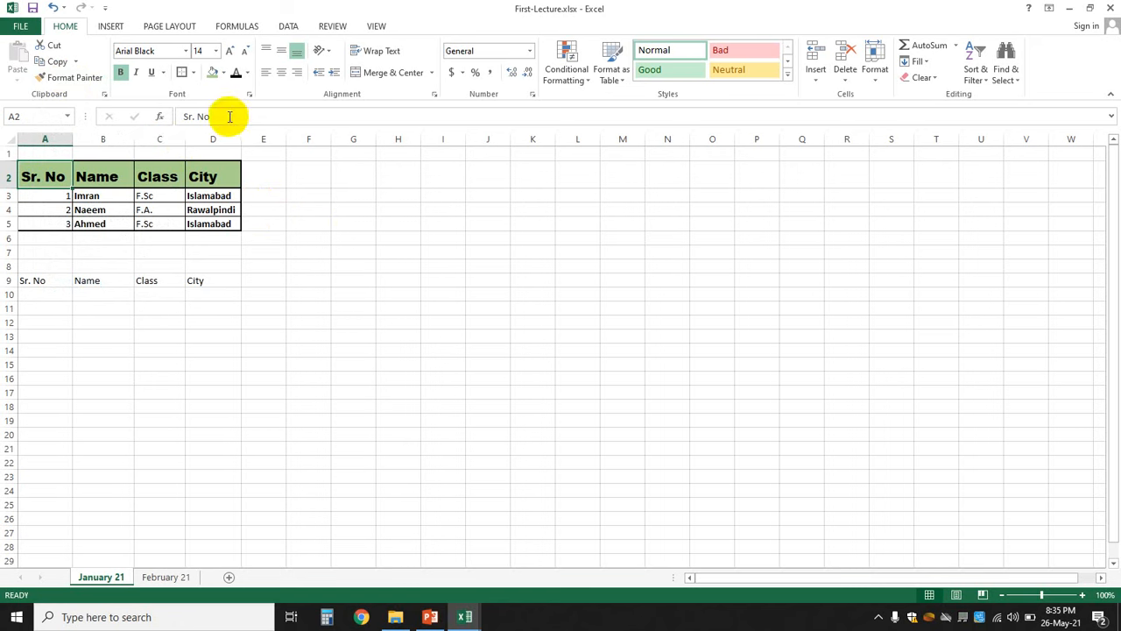
{"action": "mouse_move", "coordinate": [30, 182]}
{"action": "left_mouse_down"}
{"action": "mouse_move", "coordinate": [205, 174]}
{"action": "mouse_move", "coordinate": [46, 176]}
{"action": "left_mouse_up"}
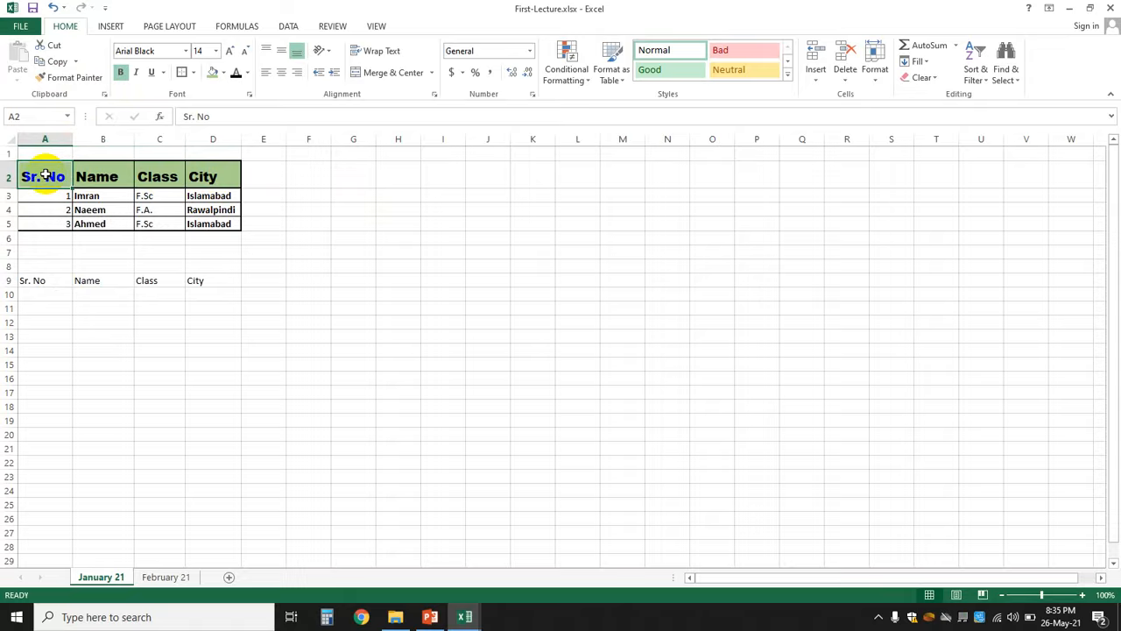
{"action": "left_click", "coordinate": [62, 79]}
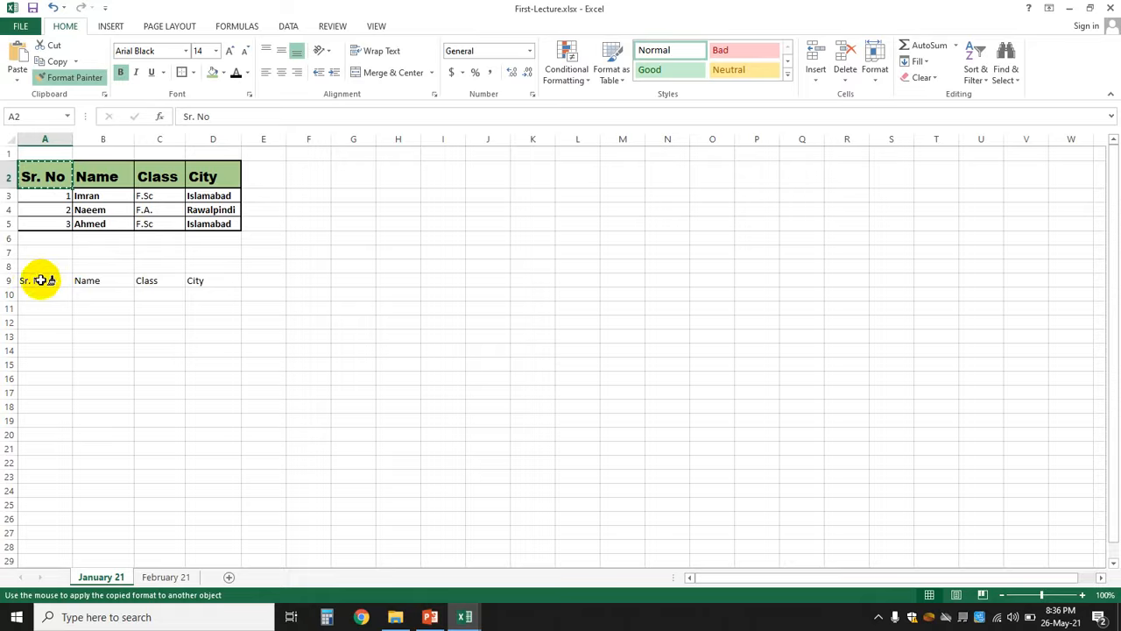
{"action": "left_click_drag", "start_coordinate": [40, 280], "coordinate": [198, 282]}
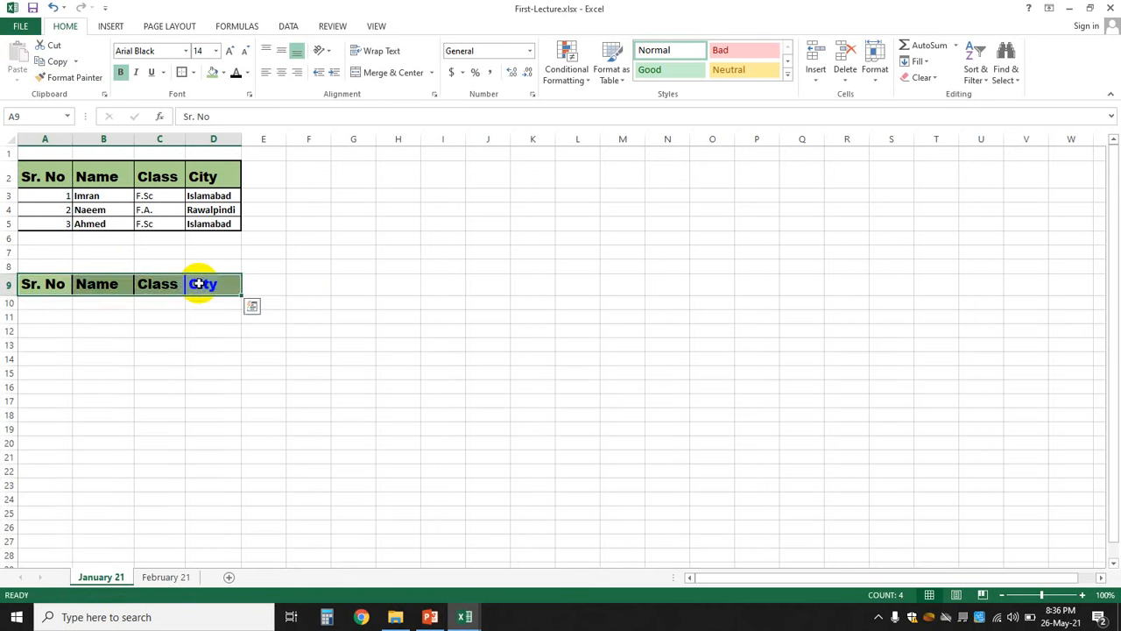
{"action": "left_click", "coordinate": [426, 293]}
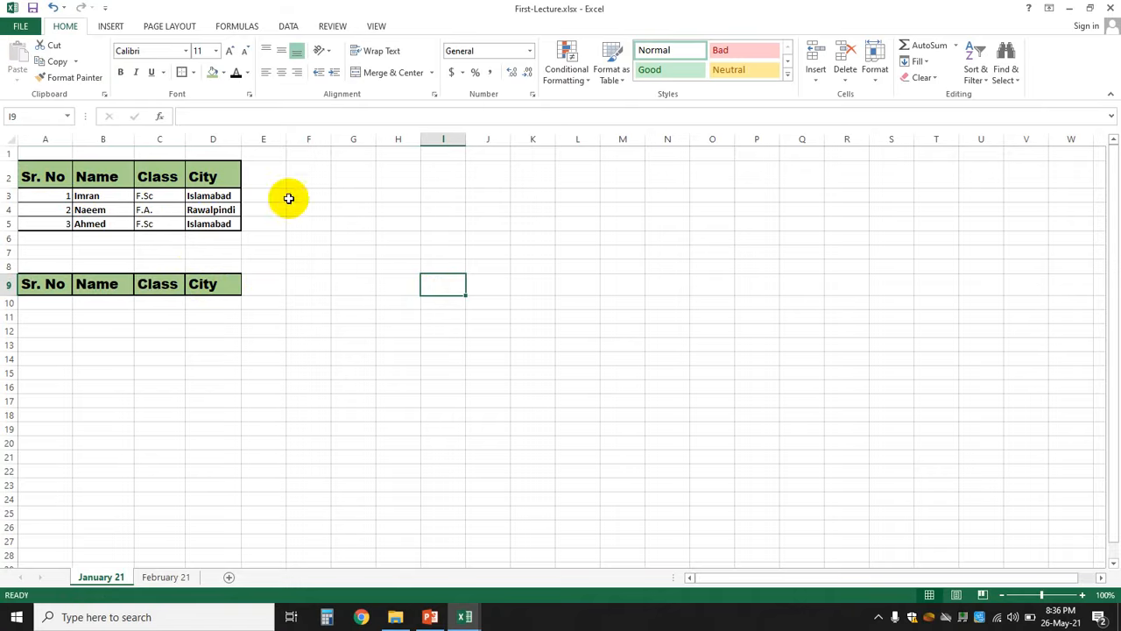
{"action": "left_click", "coordinate": [58, 302]}
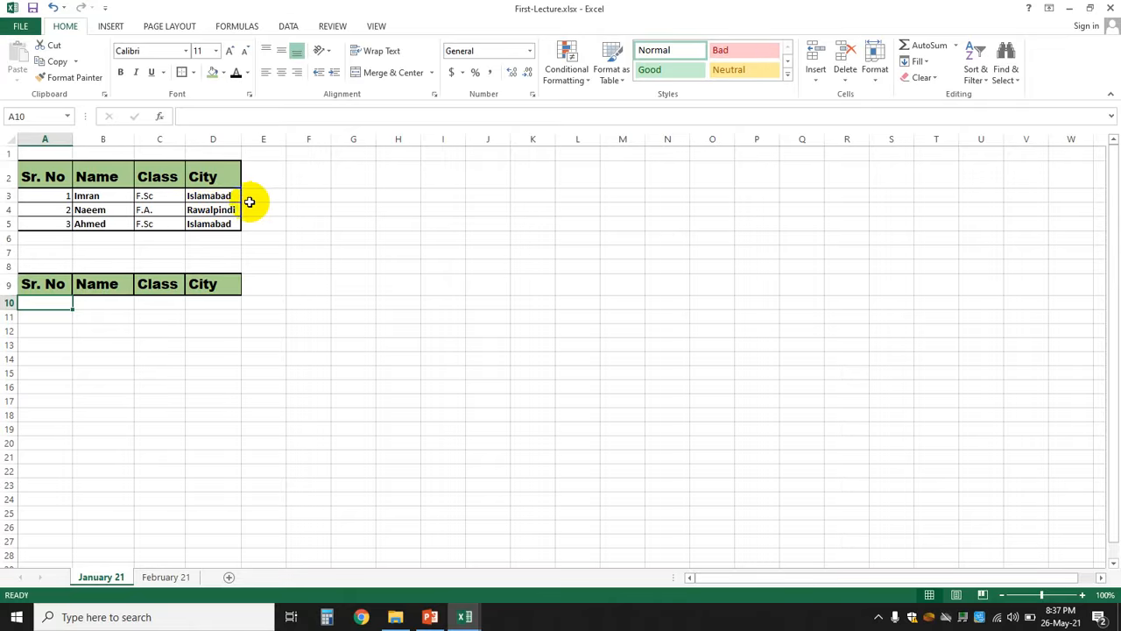
- Switch to the MS-Excel-Assignment-1 marks sheet, then to the PowerPoint slide show
{"action": "left_click", "coordinate": [474, 613]}
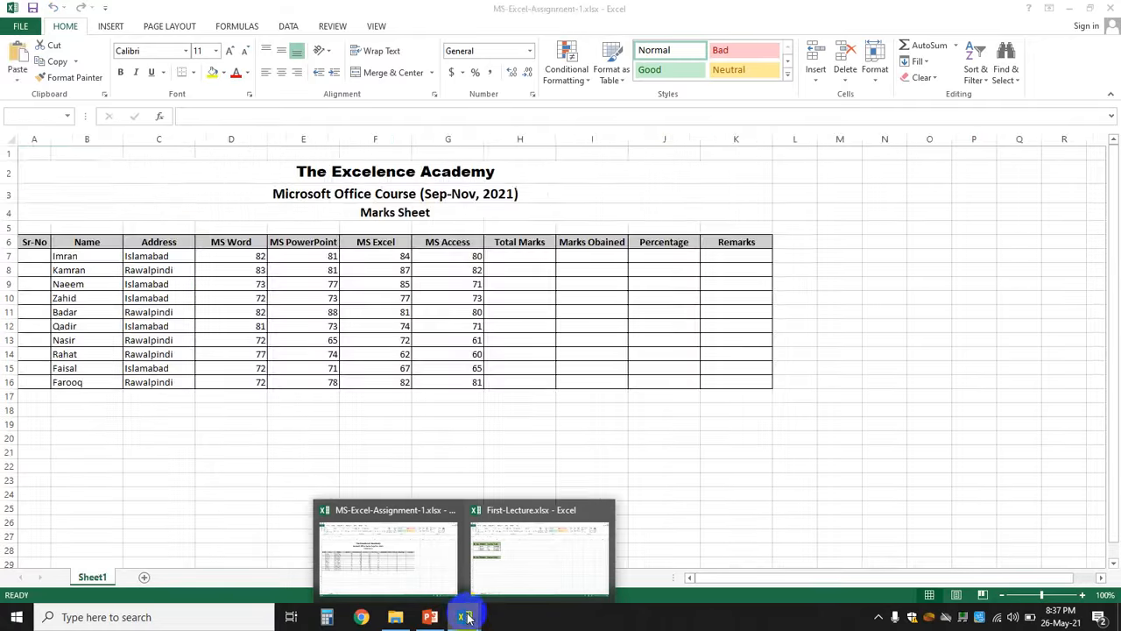
{"action": "left_click", "coordinate": [430, 578]}
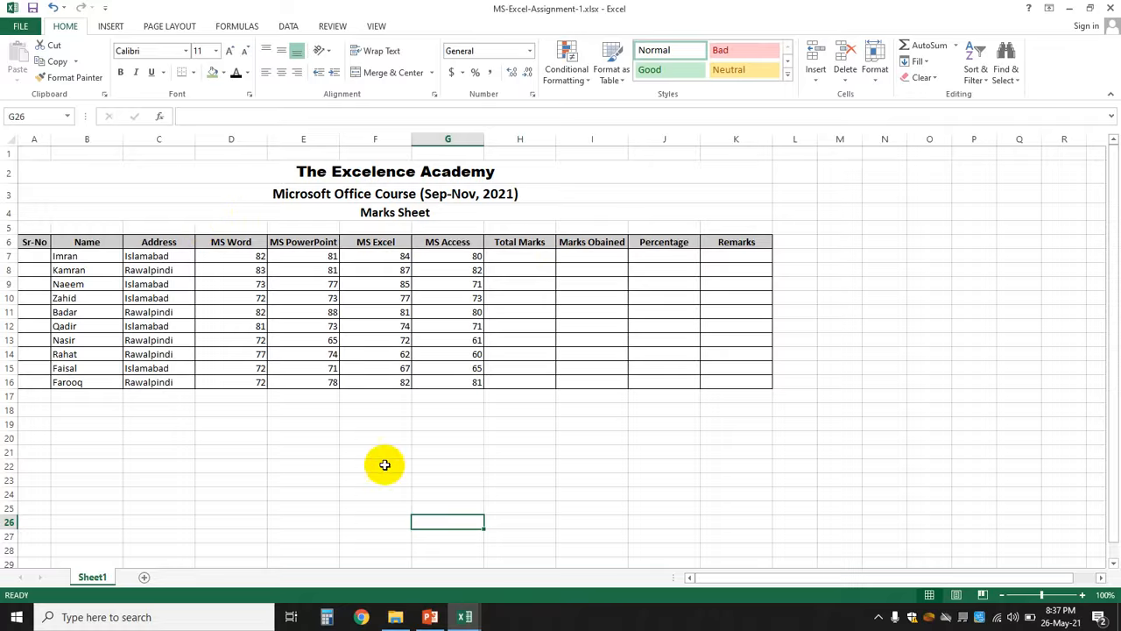
{"action": "left_click", "coordinate": [430, 617]}
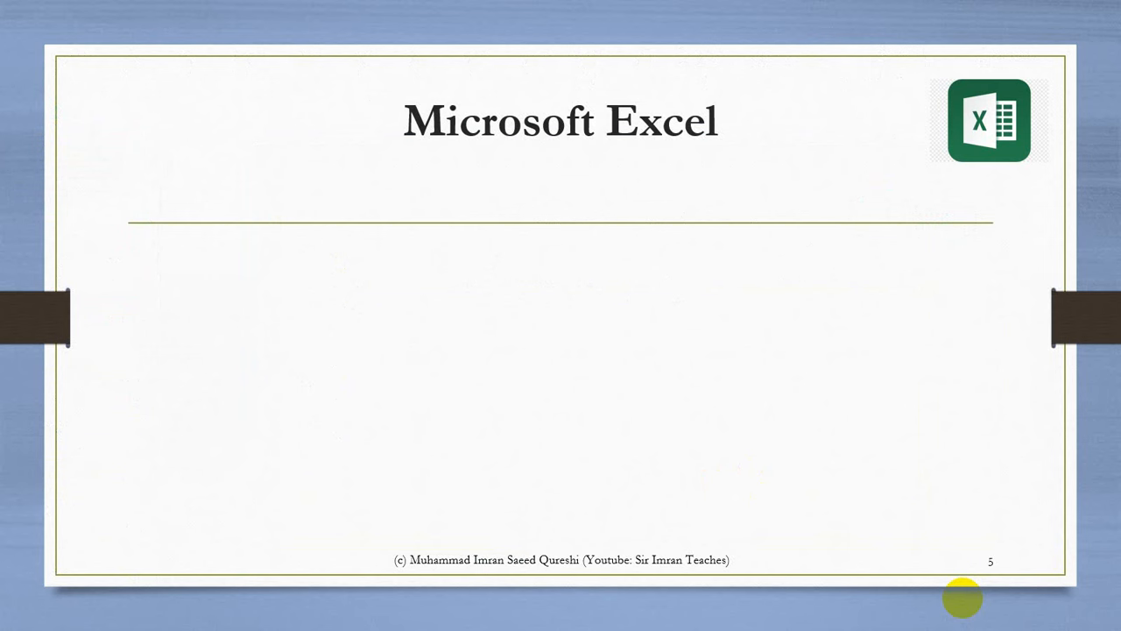
- Reveal the Formatting bullets: font and colour, Bold/Italic/Underline, Paste Special, and Format Painter
{"action": "left_click", "coordinate": [962, 598]}
{"action": "left_click", "coordinate": [963, 598]}
{"action": "left_click", "coordinate": [962, 597]}
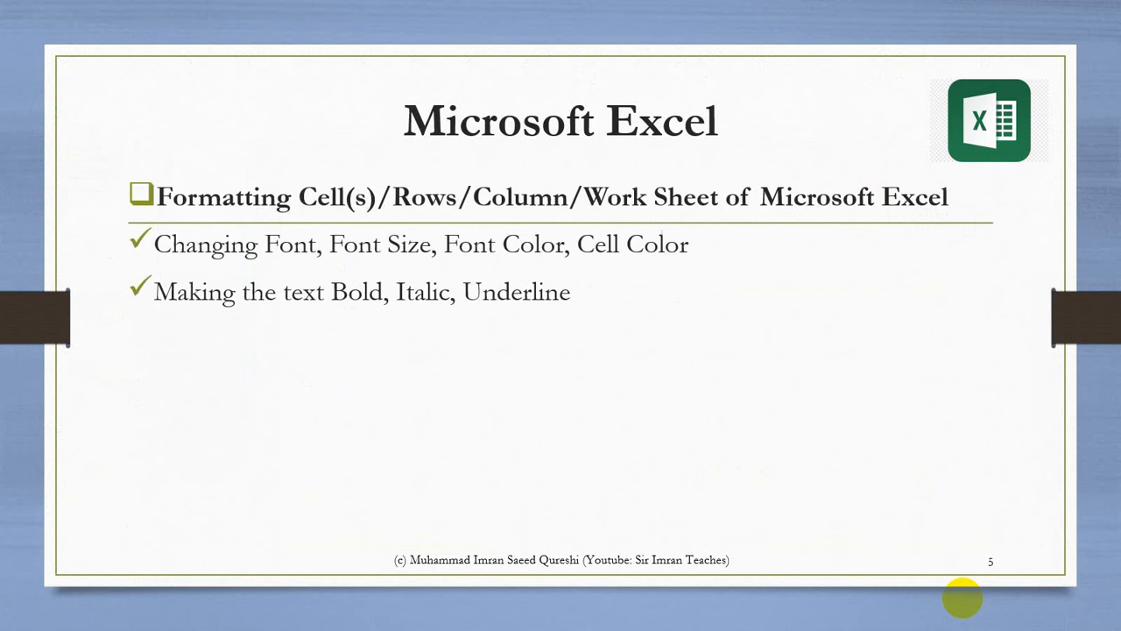
{"action": "left_click", "coordinate": [962, 598]}
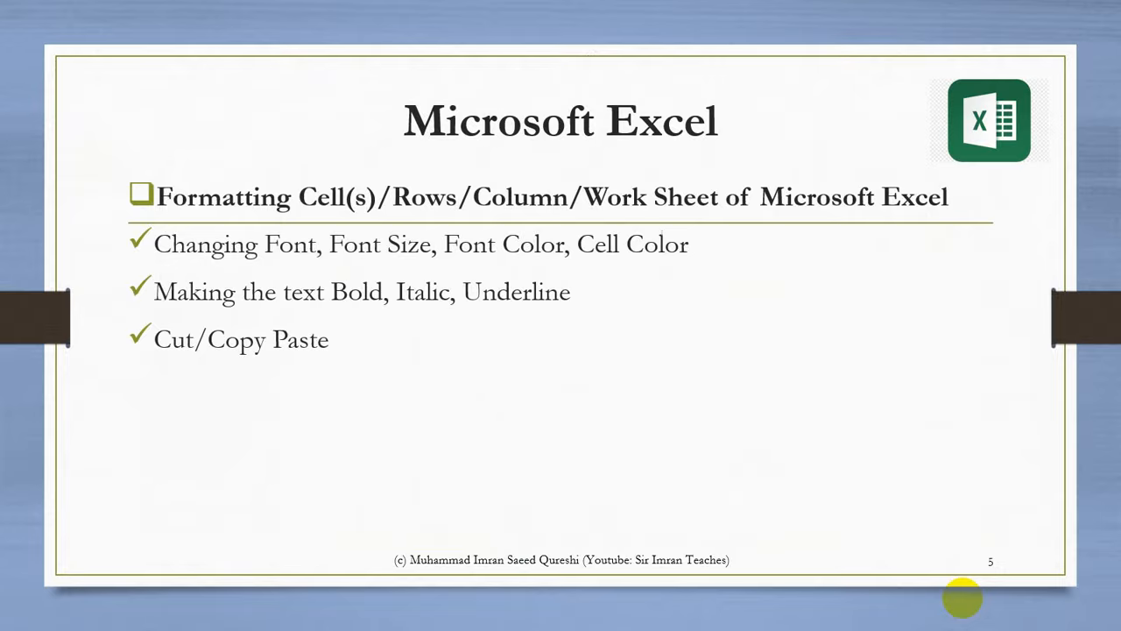
{"action": "left_click", "coordinate": [963, 597]}
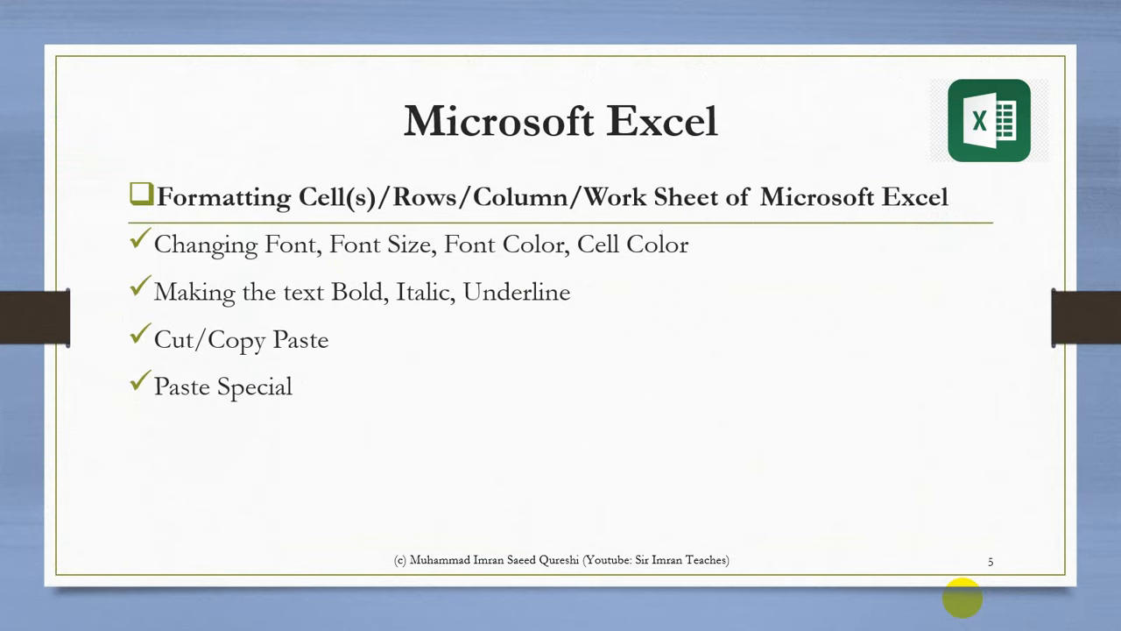
{"action": "left_click", "coordinate": [962, 598]}
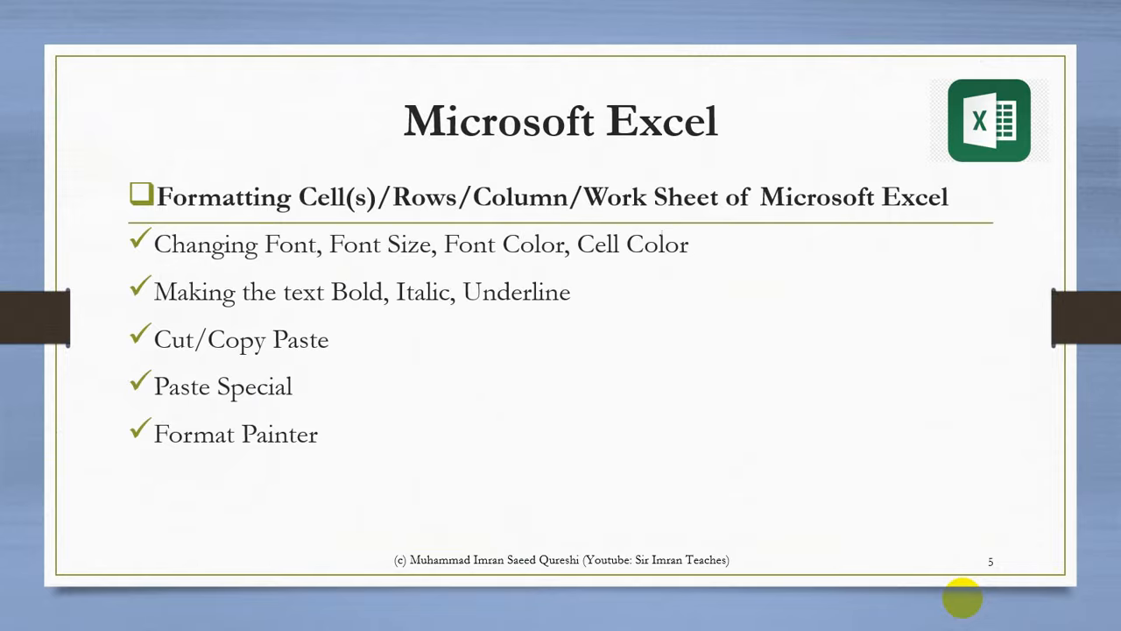
- Advance to the homework marks-sheet slide, end the show, and open Video Tools for Online Classes
{"action": "left_click", "coordinate": [963, 598]}
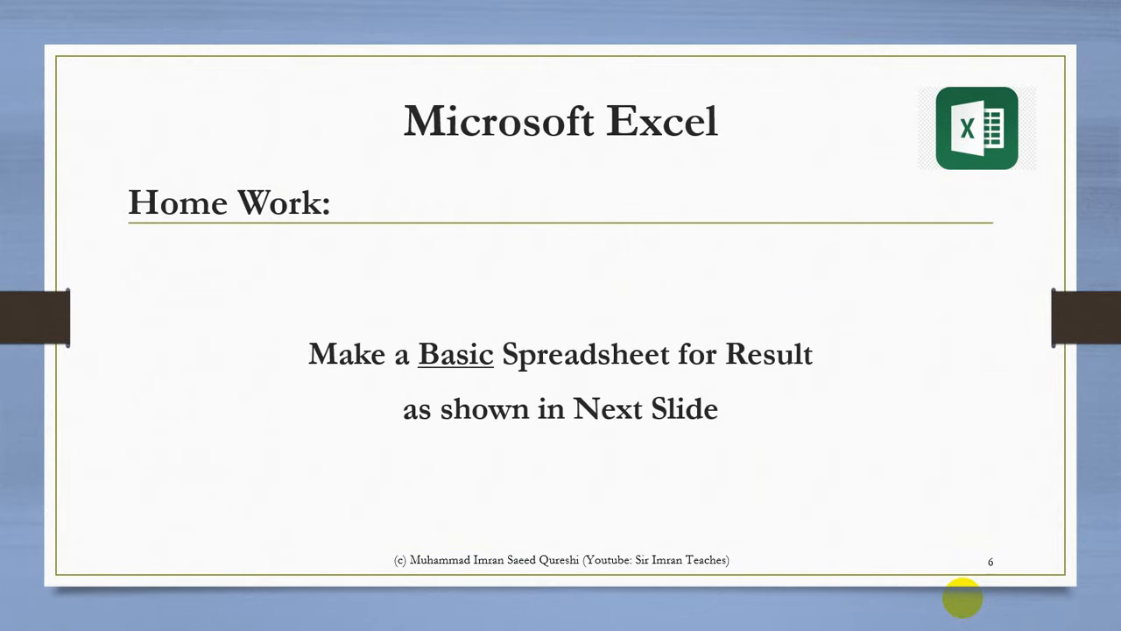
{"action": "left_click", "coordinate": [962, 598]}
{"action": "left_click", "coordinate": [963, 598]}
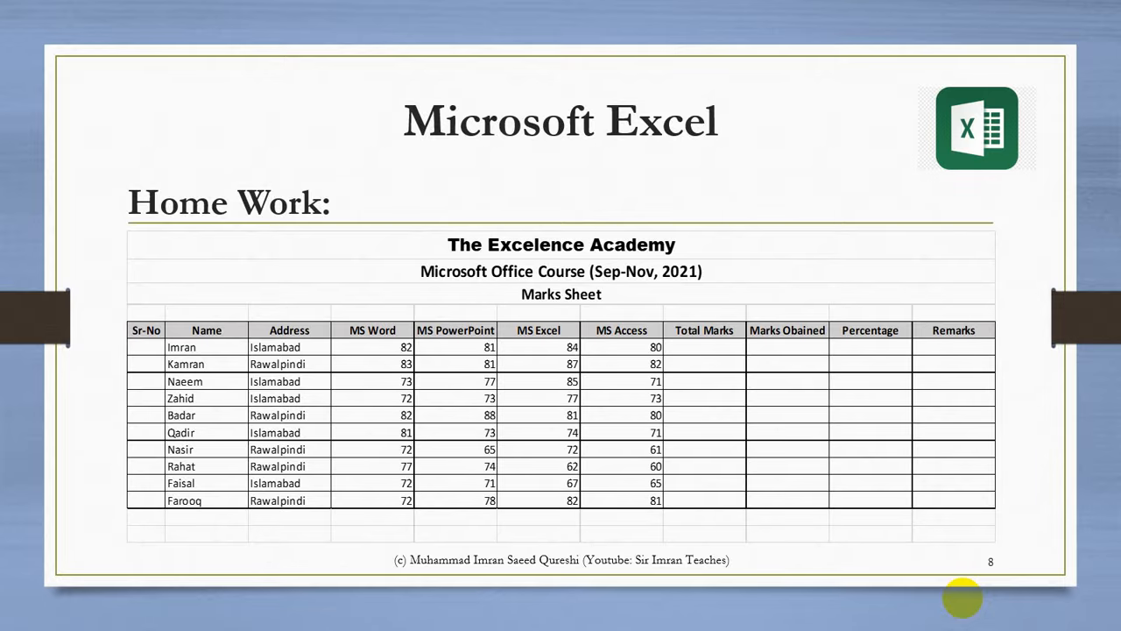
{"action": "key", "text": "Escape"}
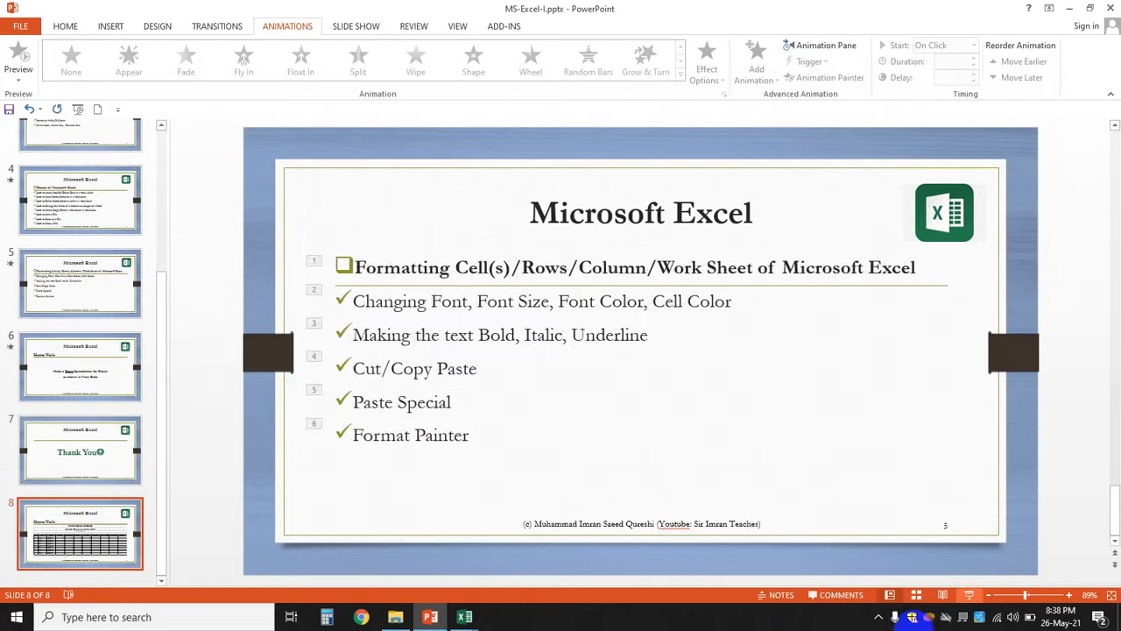
{"action": "left_click", "coordinate": [395, 615]}
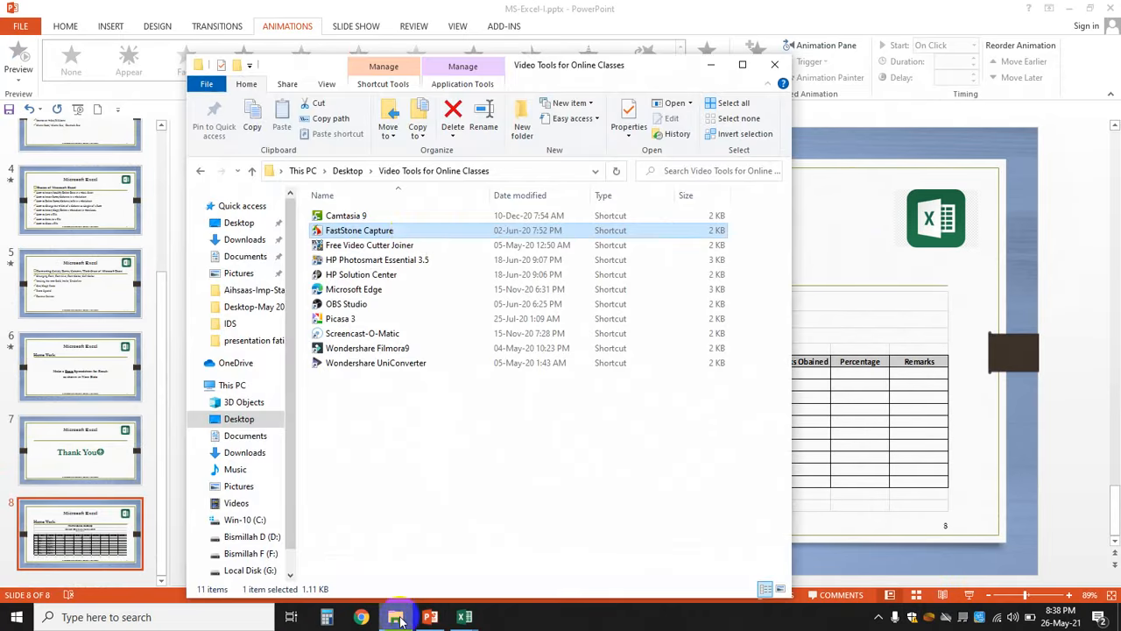